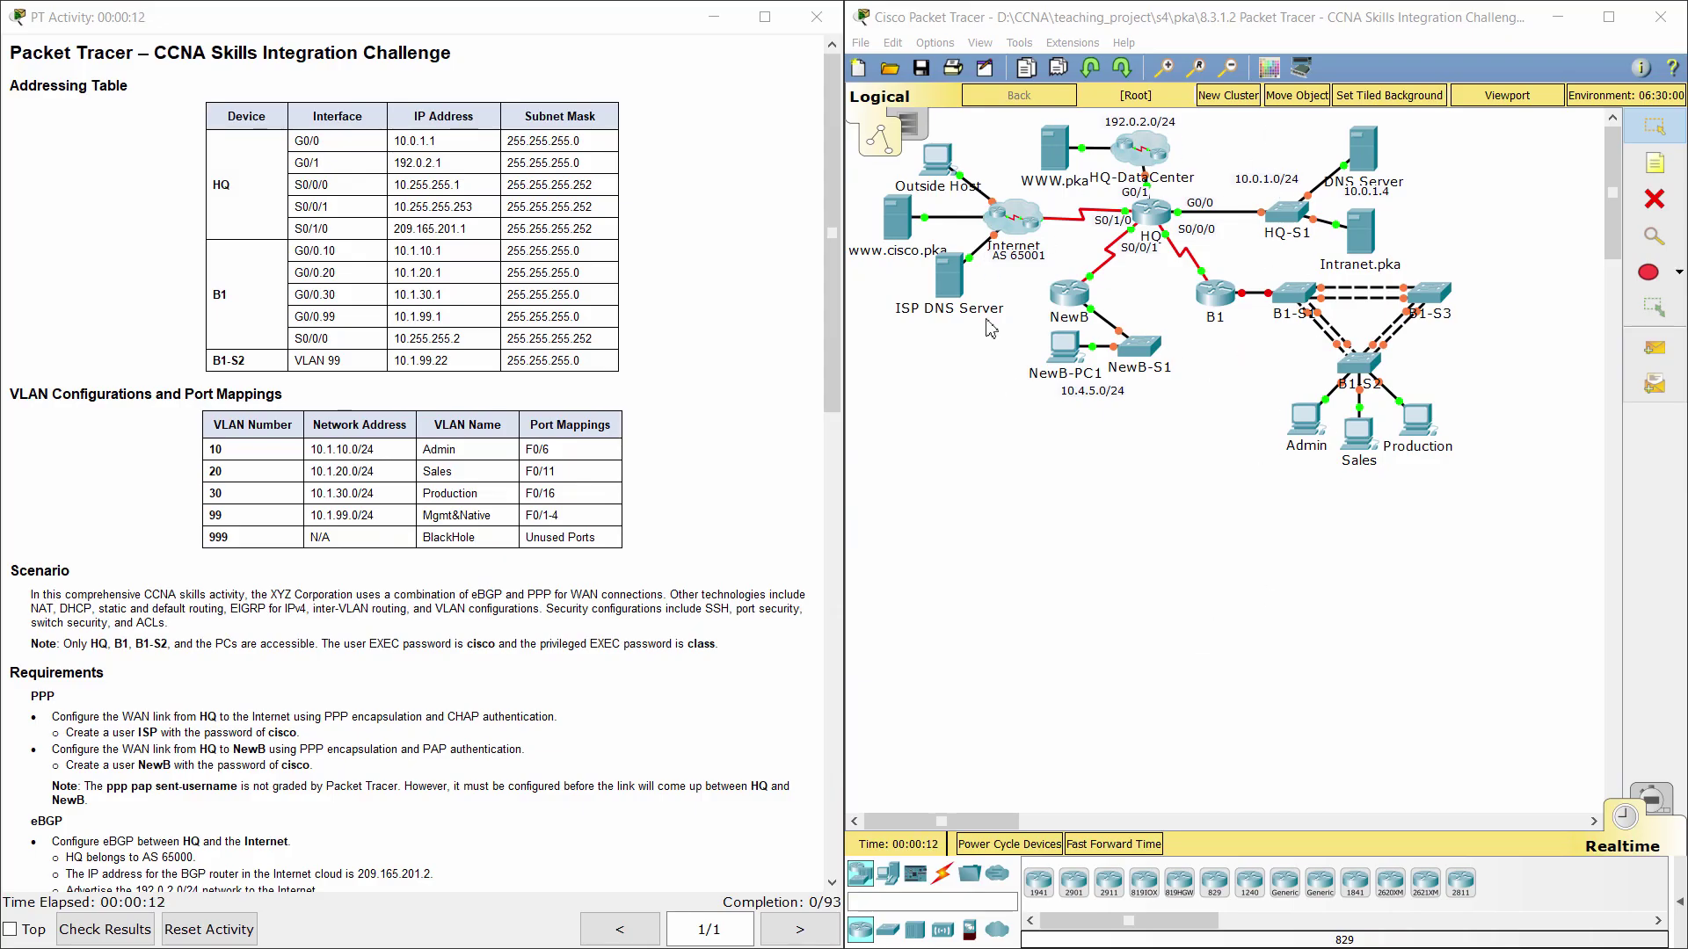
Read the activity instructions, highlighting the Addressing Table, Scenario and Requirements sections.
left_click_drag(158, 61, 452, 54)
left_click(39, 120)
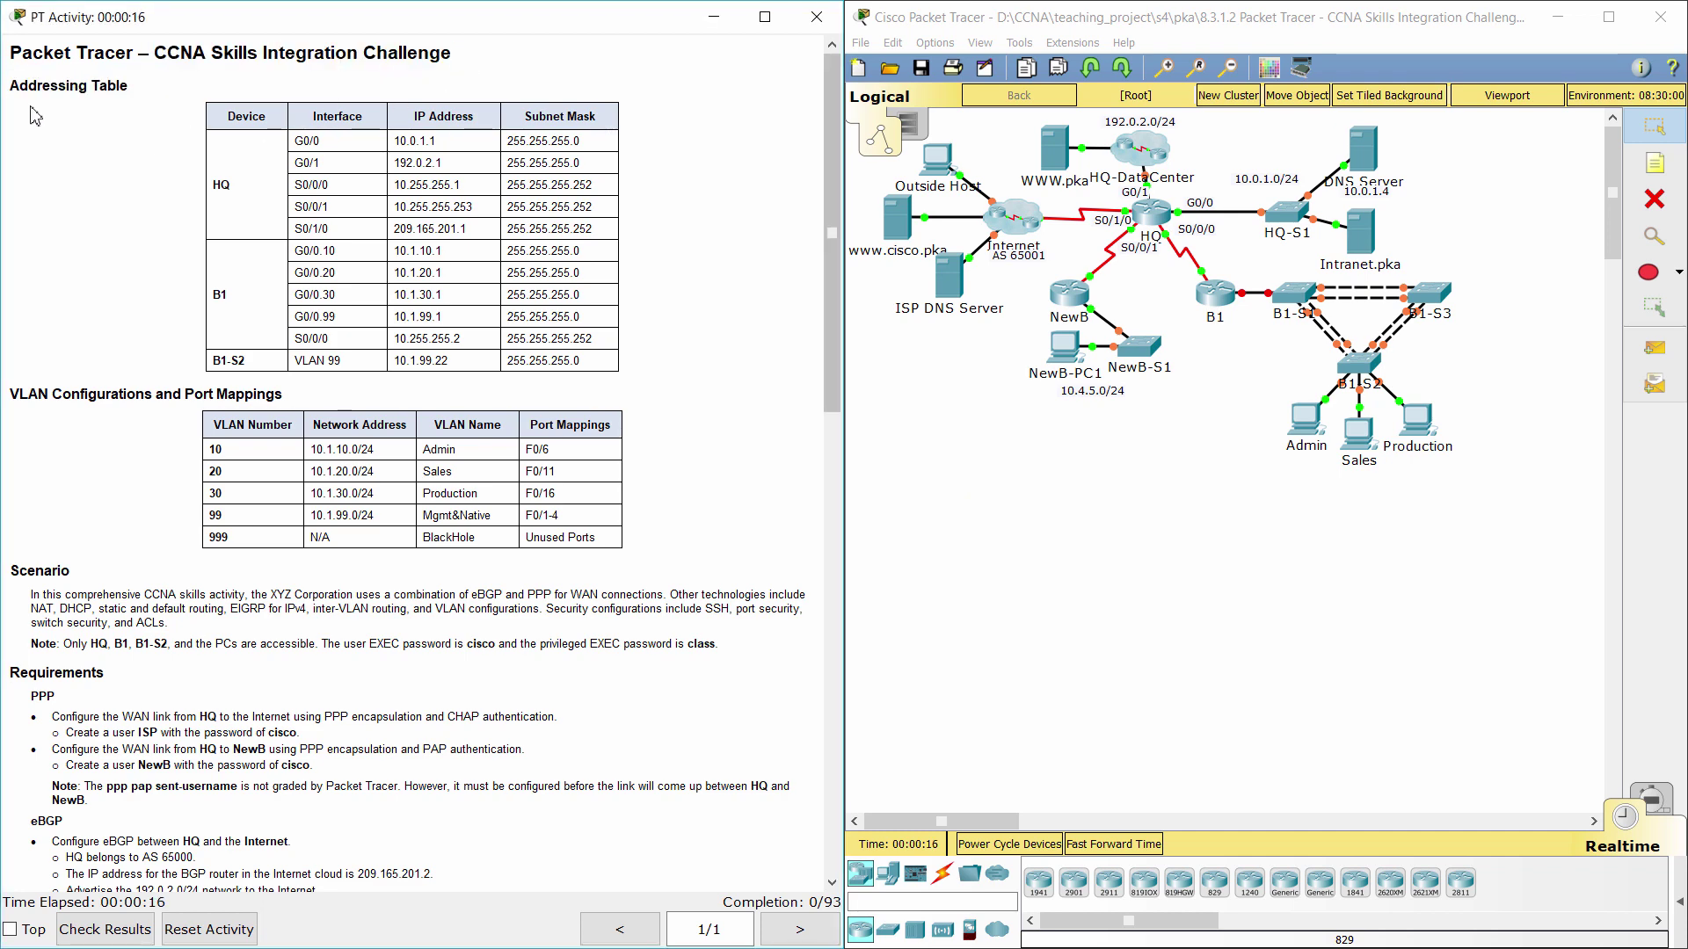
left_click_drag(11, 86, 150, 116)
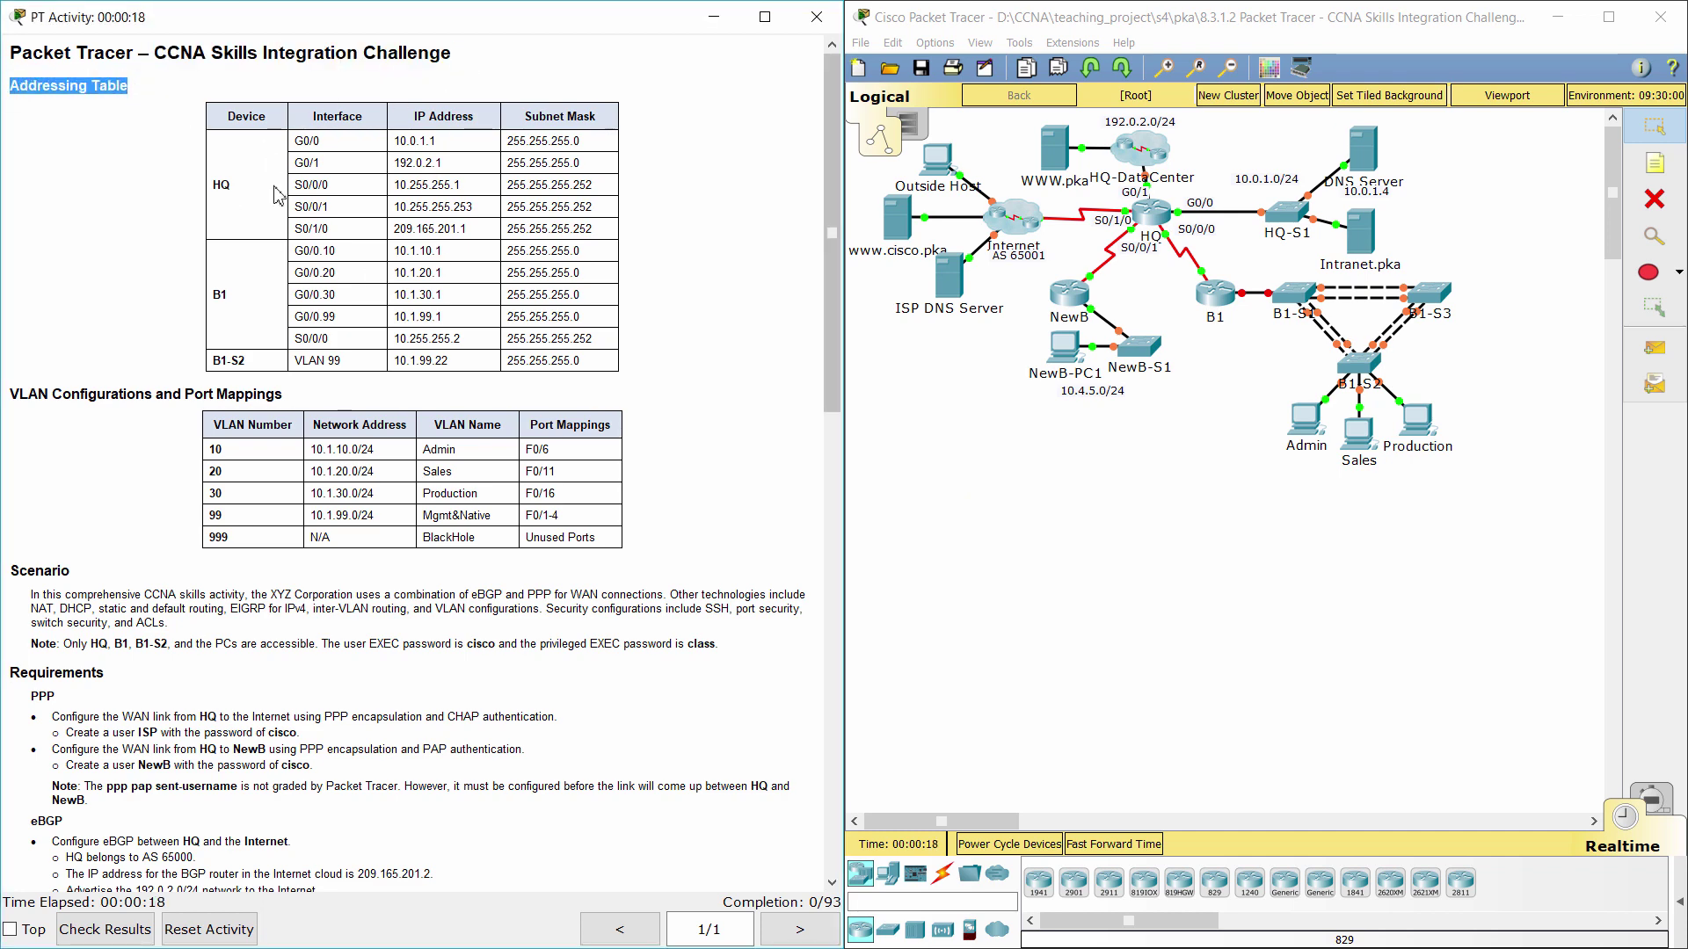
left_click_drag(14, 398, 286, 395)
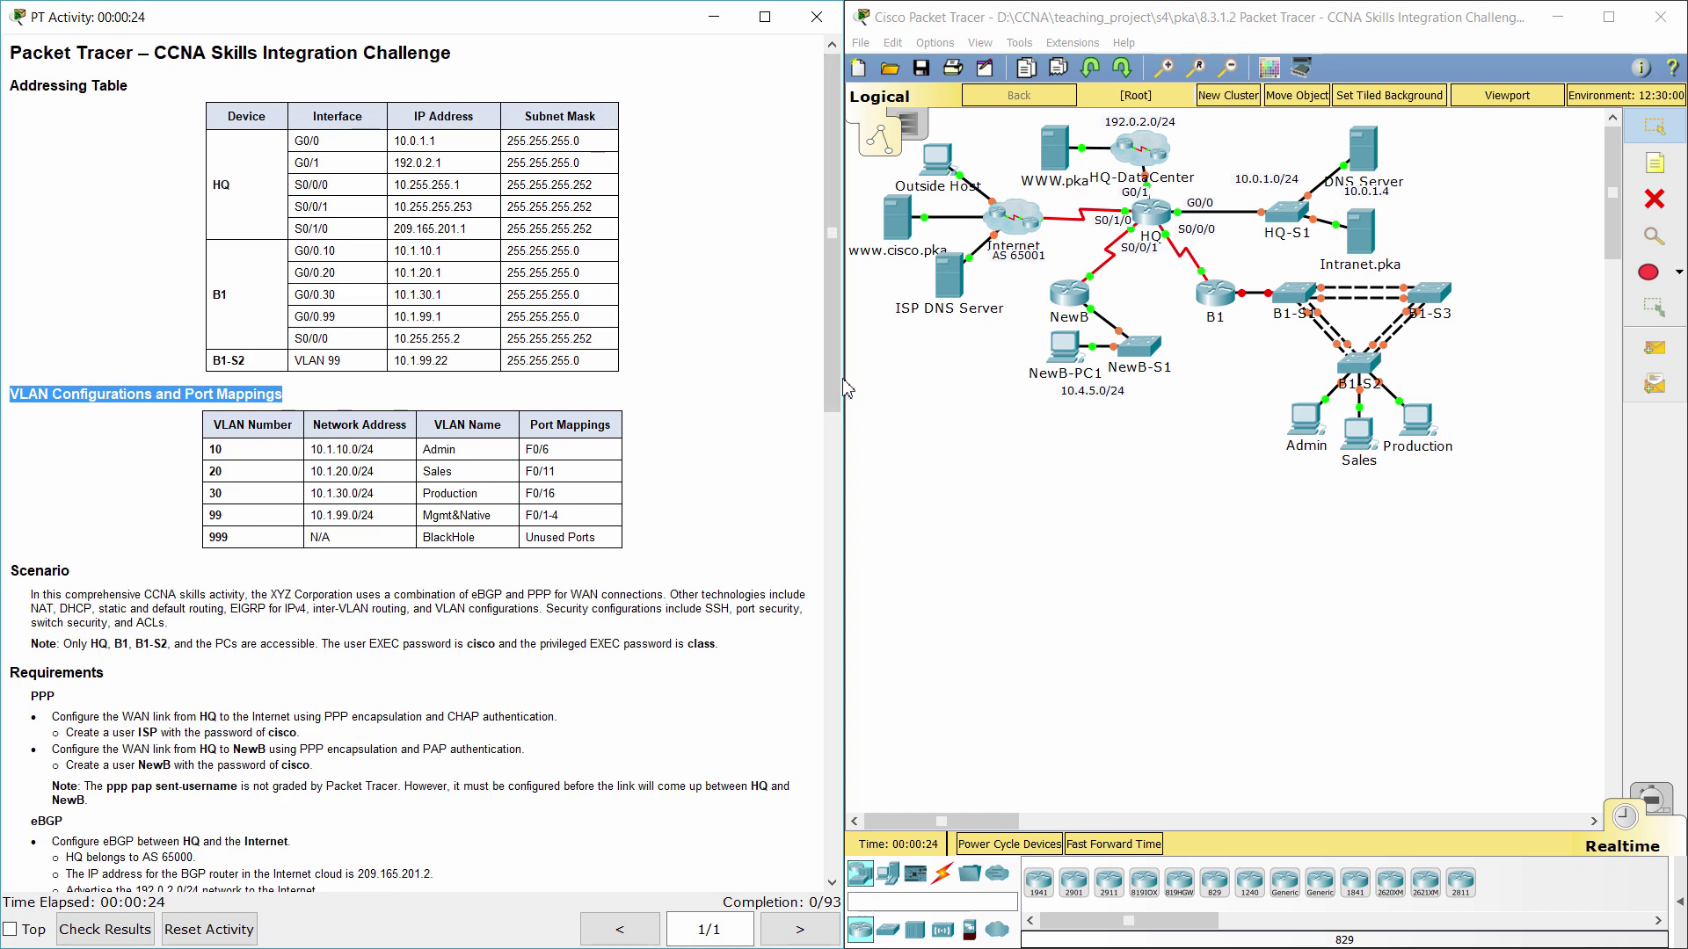
left_click_drag(832, 391, 794, 506)
left_click_drag(27, 362, 724, 411)
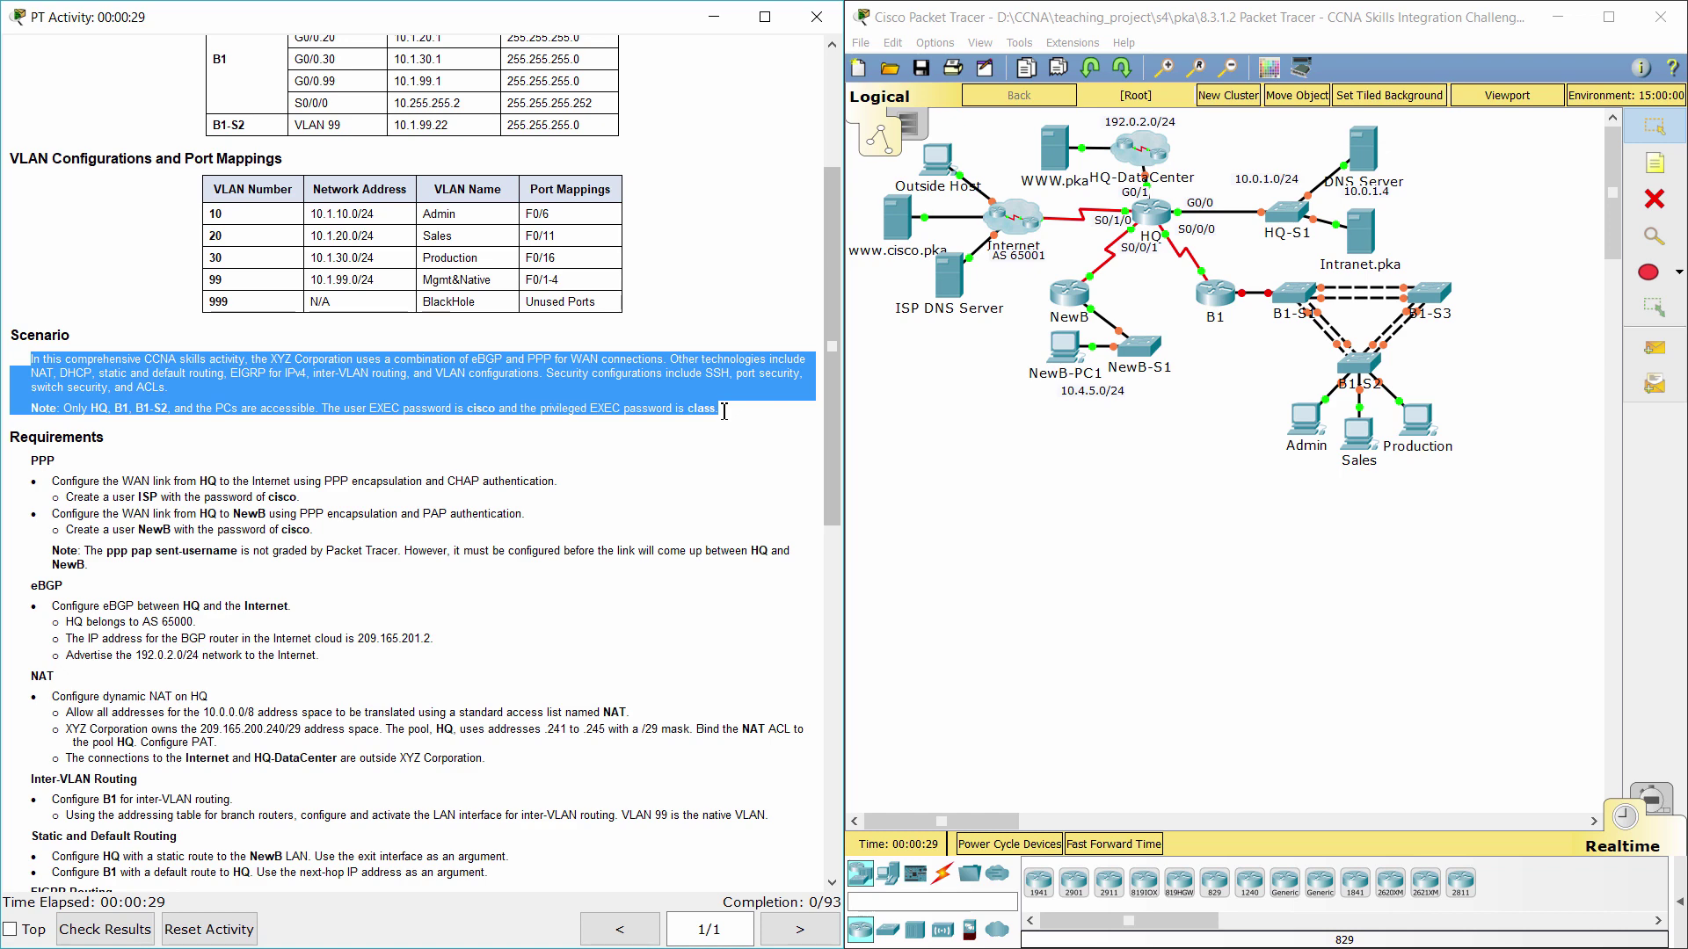
left_click(750, 438)
scroll(839, 436, "down", 1)
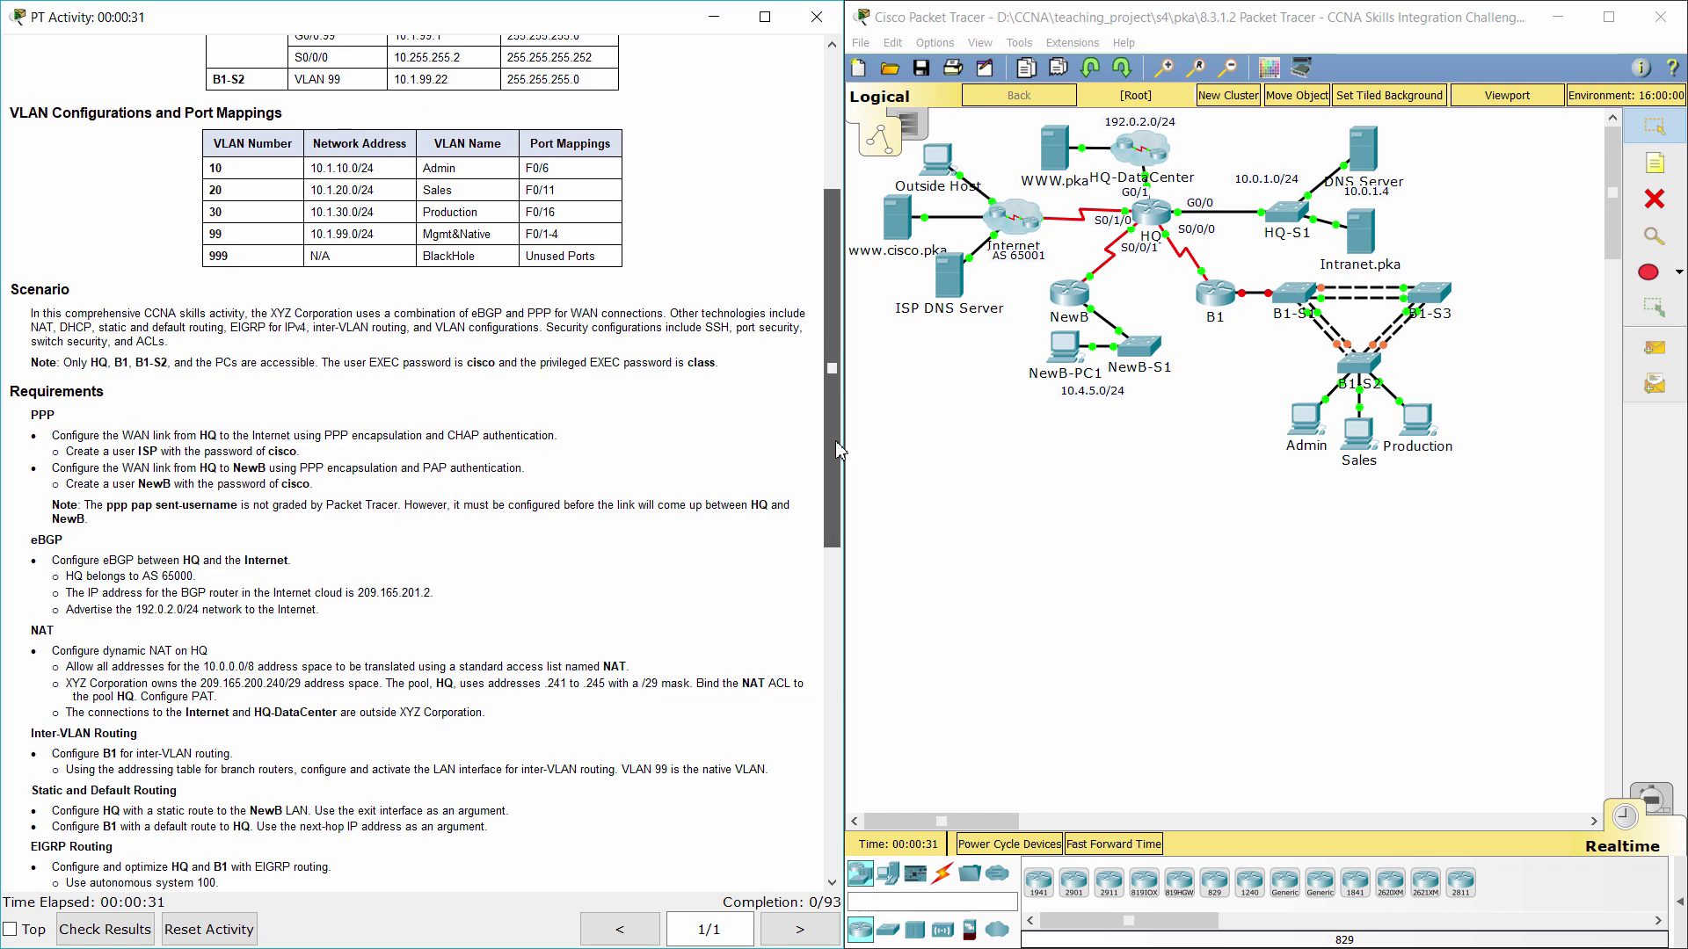
scroll(836, 449, "down", 4)
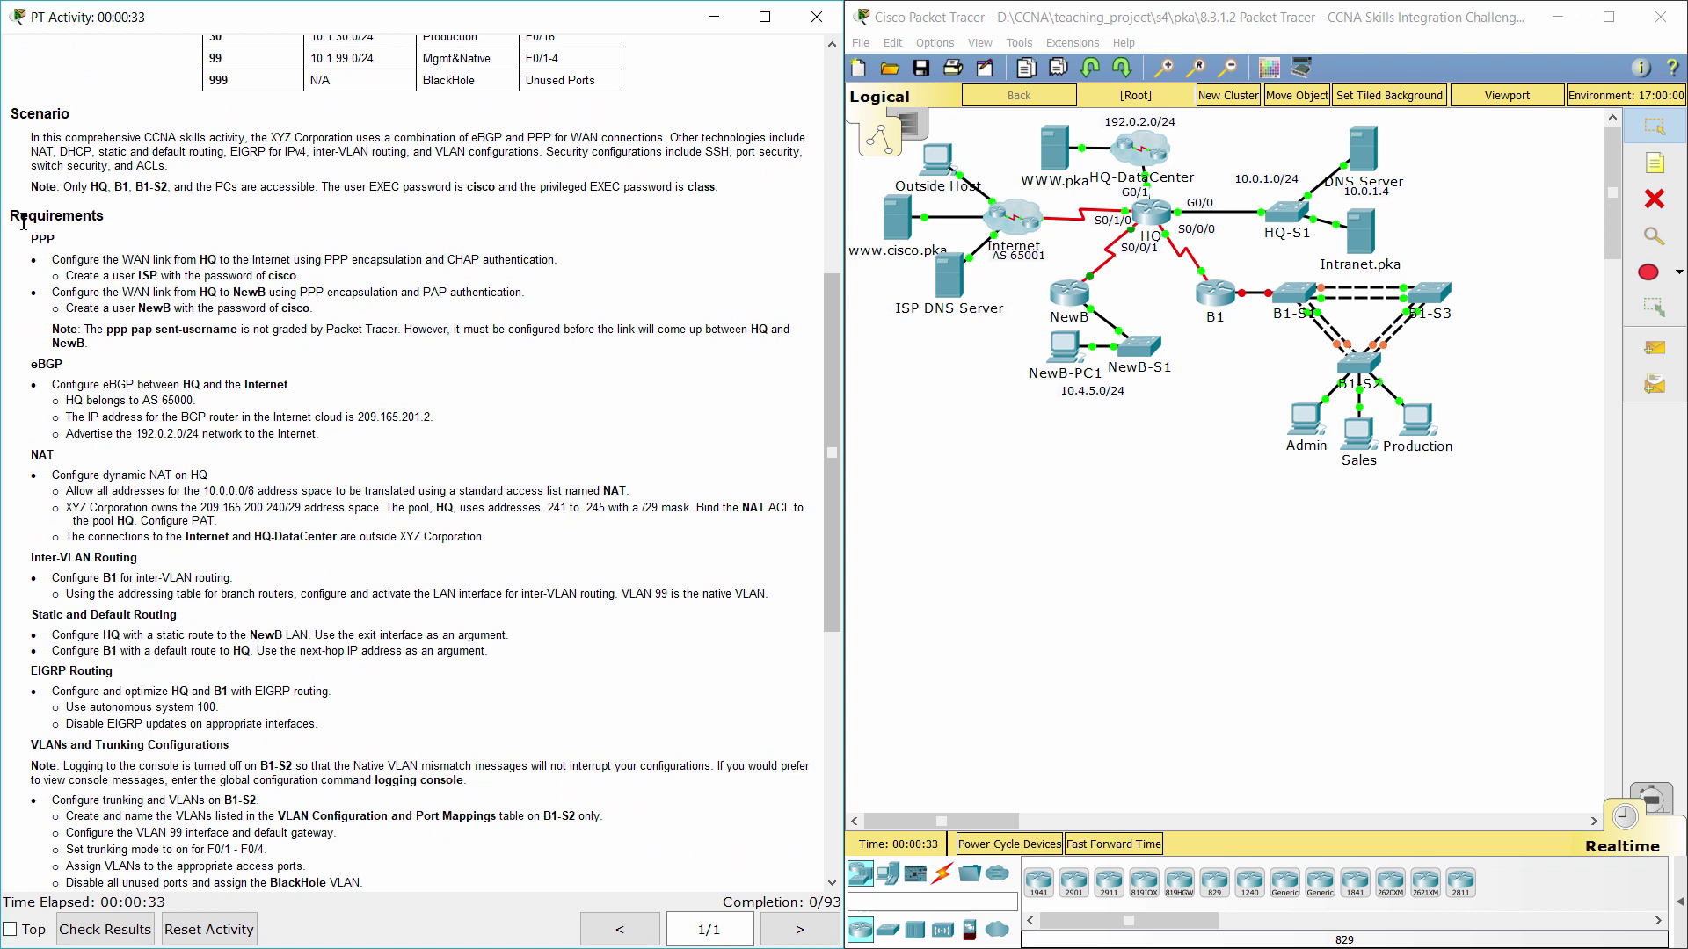
left_click_drag(9, 218, 321, 276)
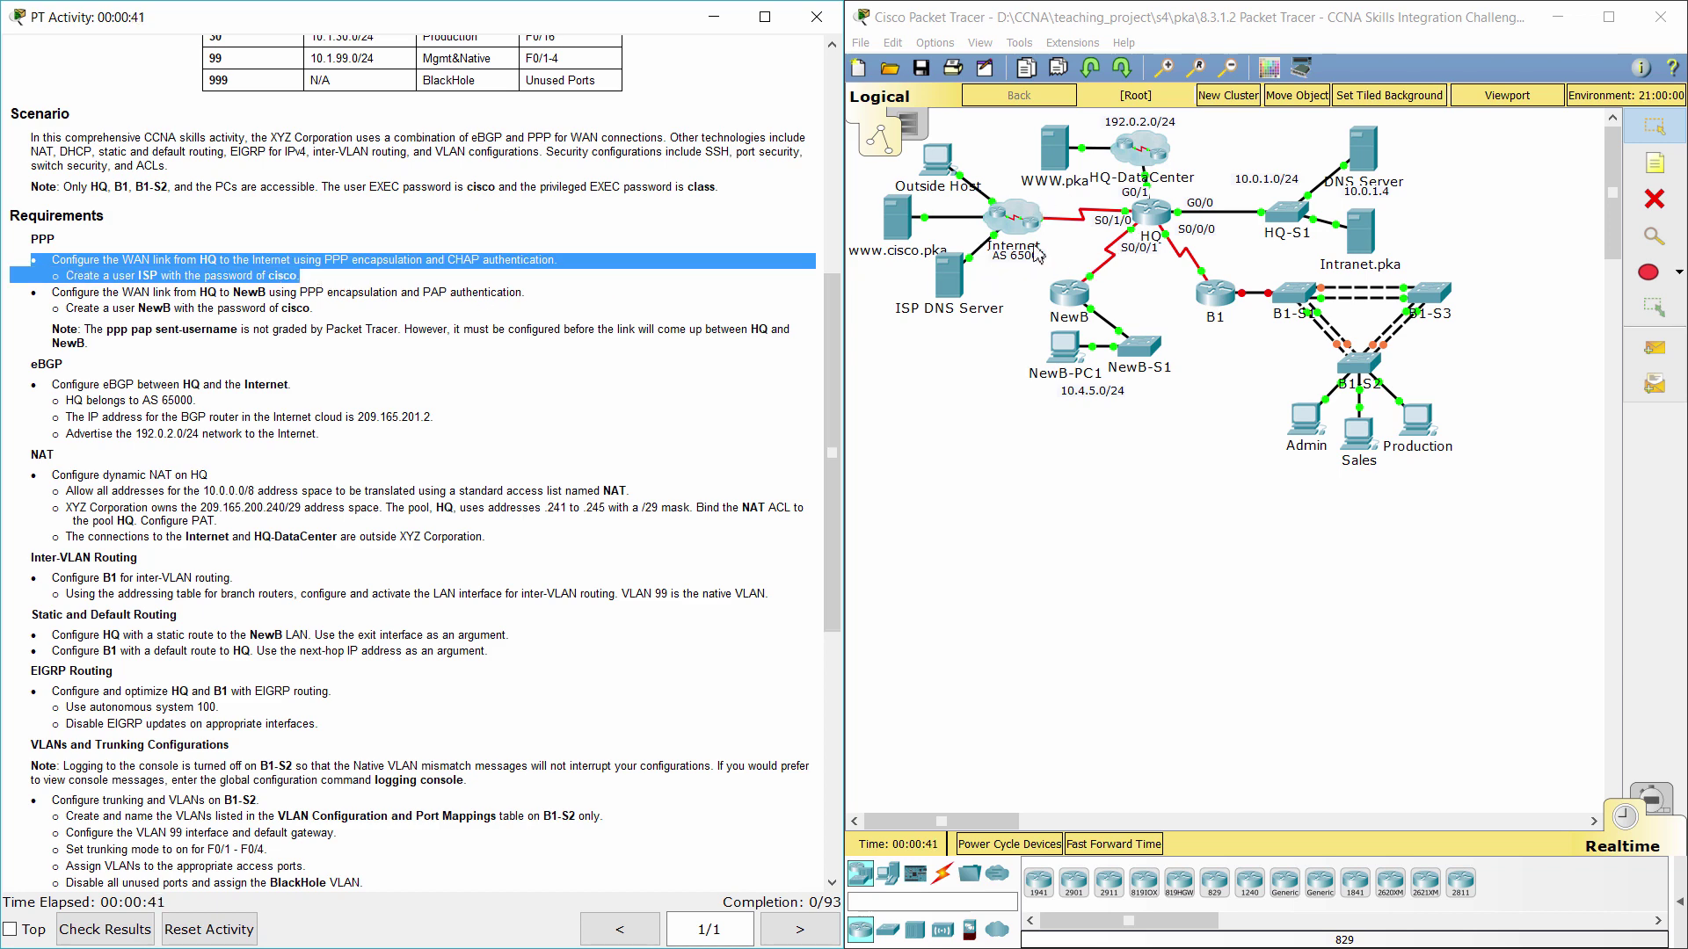
Open the HQ router's device window, then move it higher and widen it.
left_click(1147, 215)
left_click_drag(879, 183, 892, 85)
left_click_drag(1111, 196, 1325, 203)
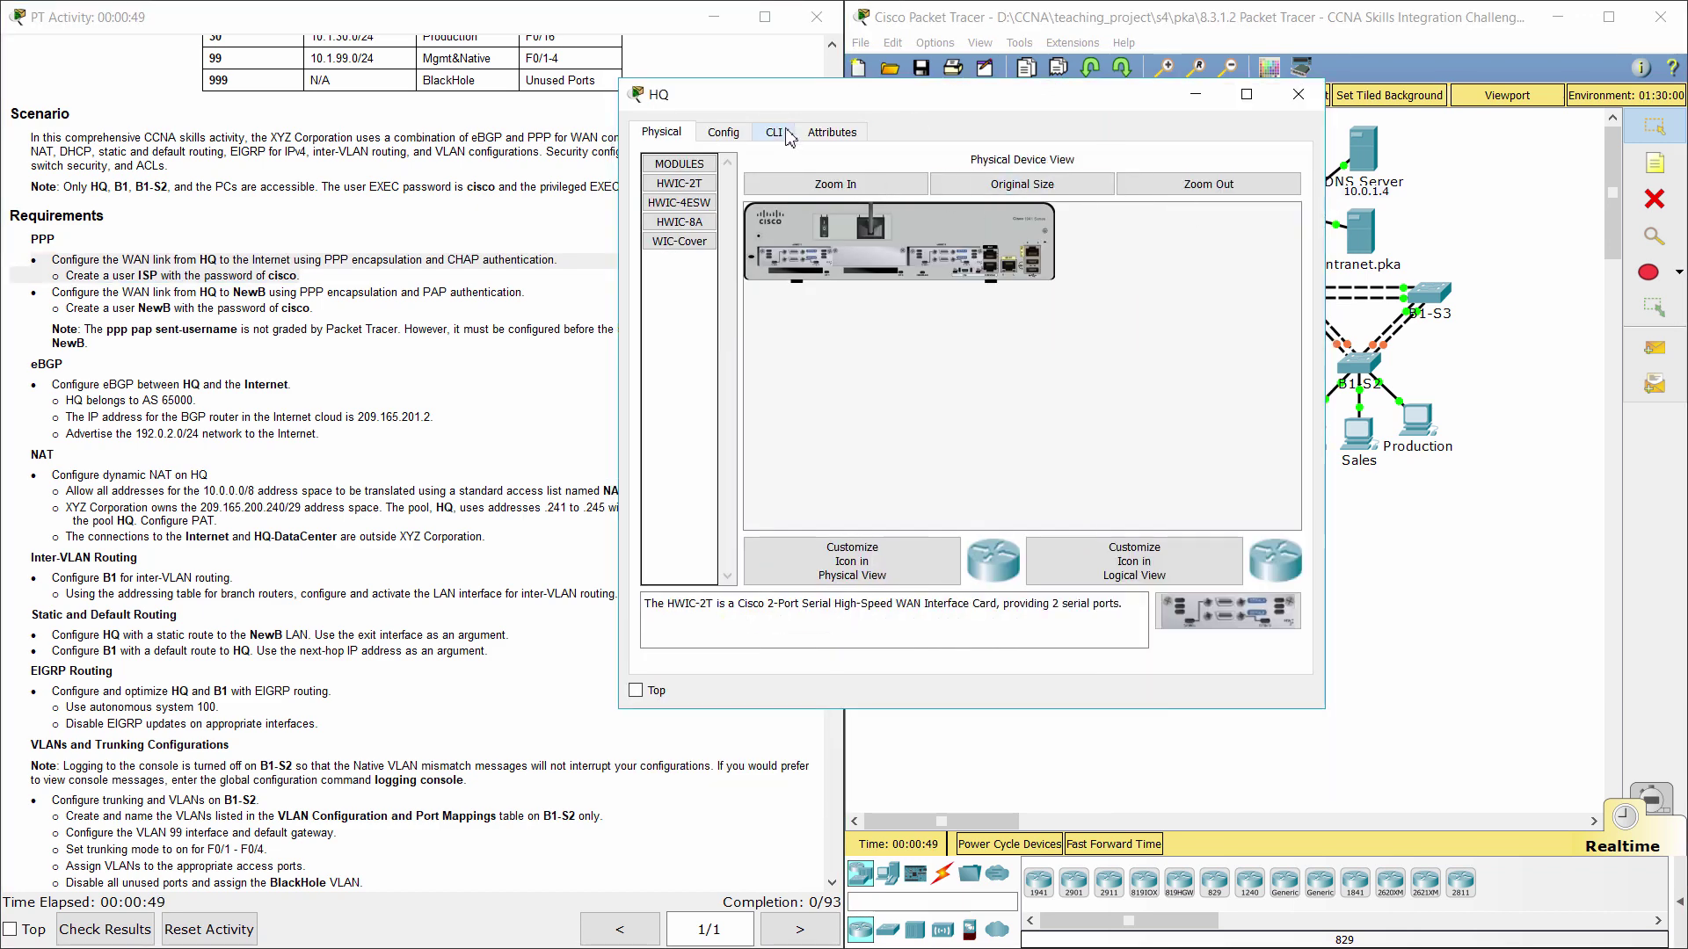
In HQ's CLI, enter global configuration and create local user ISP with its password.
left_click(774, 131)
type("ena")
key("Return")
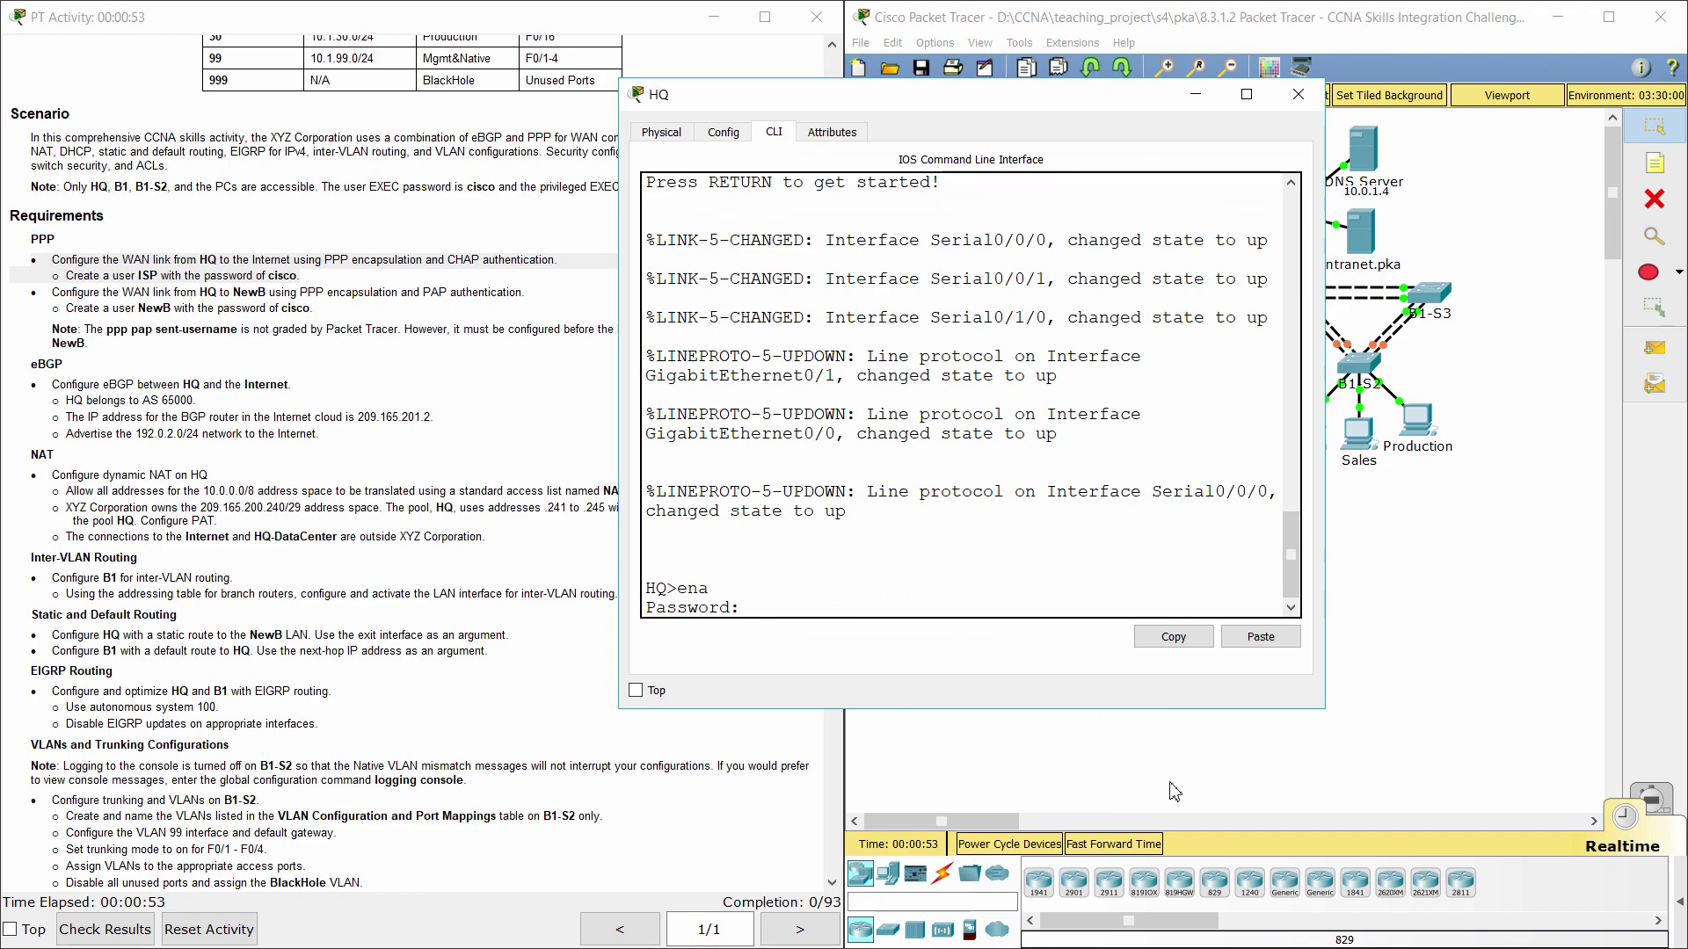
key("Return")
type("conf")
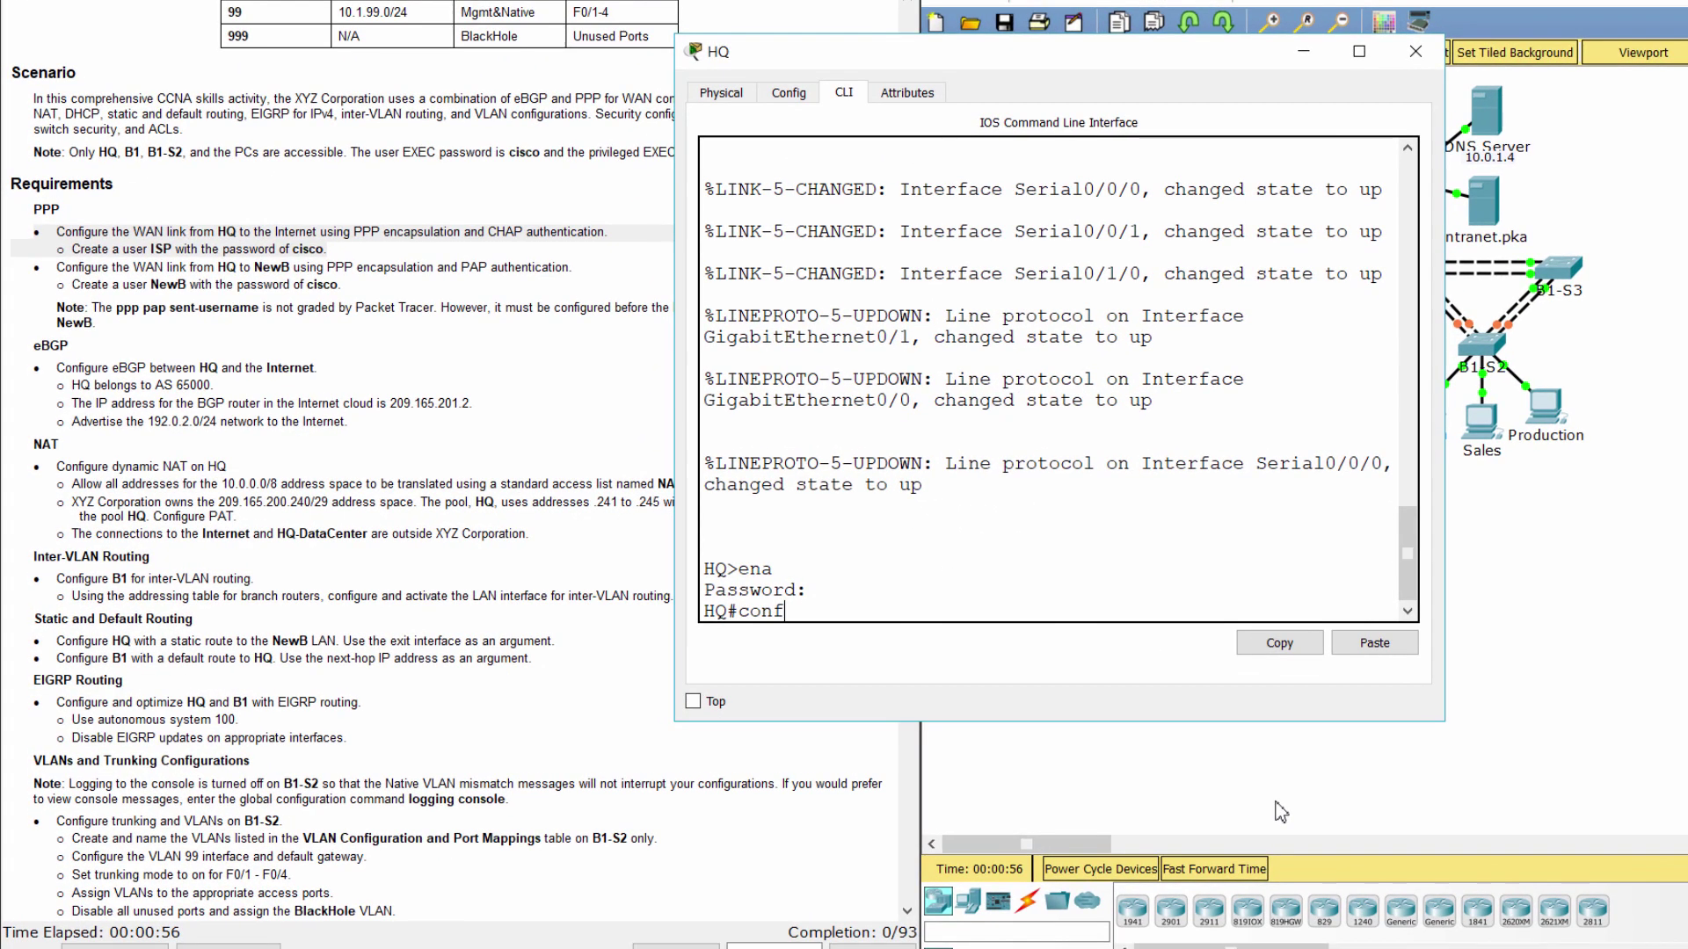
type(" t")
key("Return")
type("username IS")
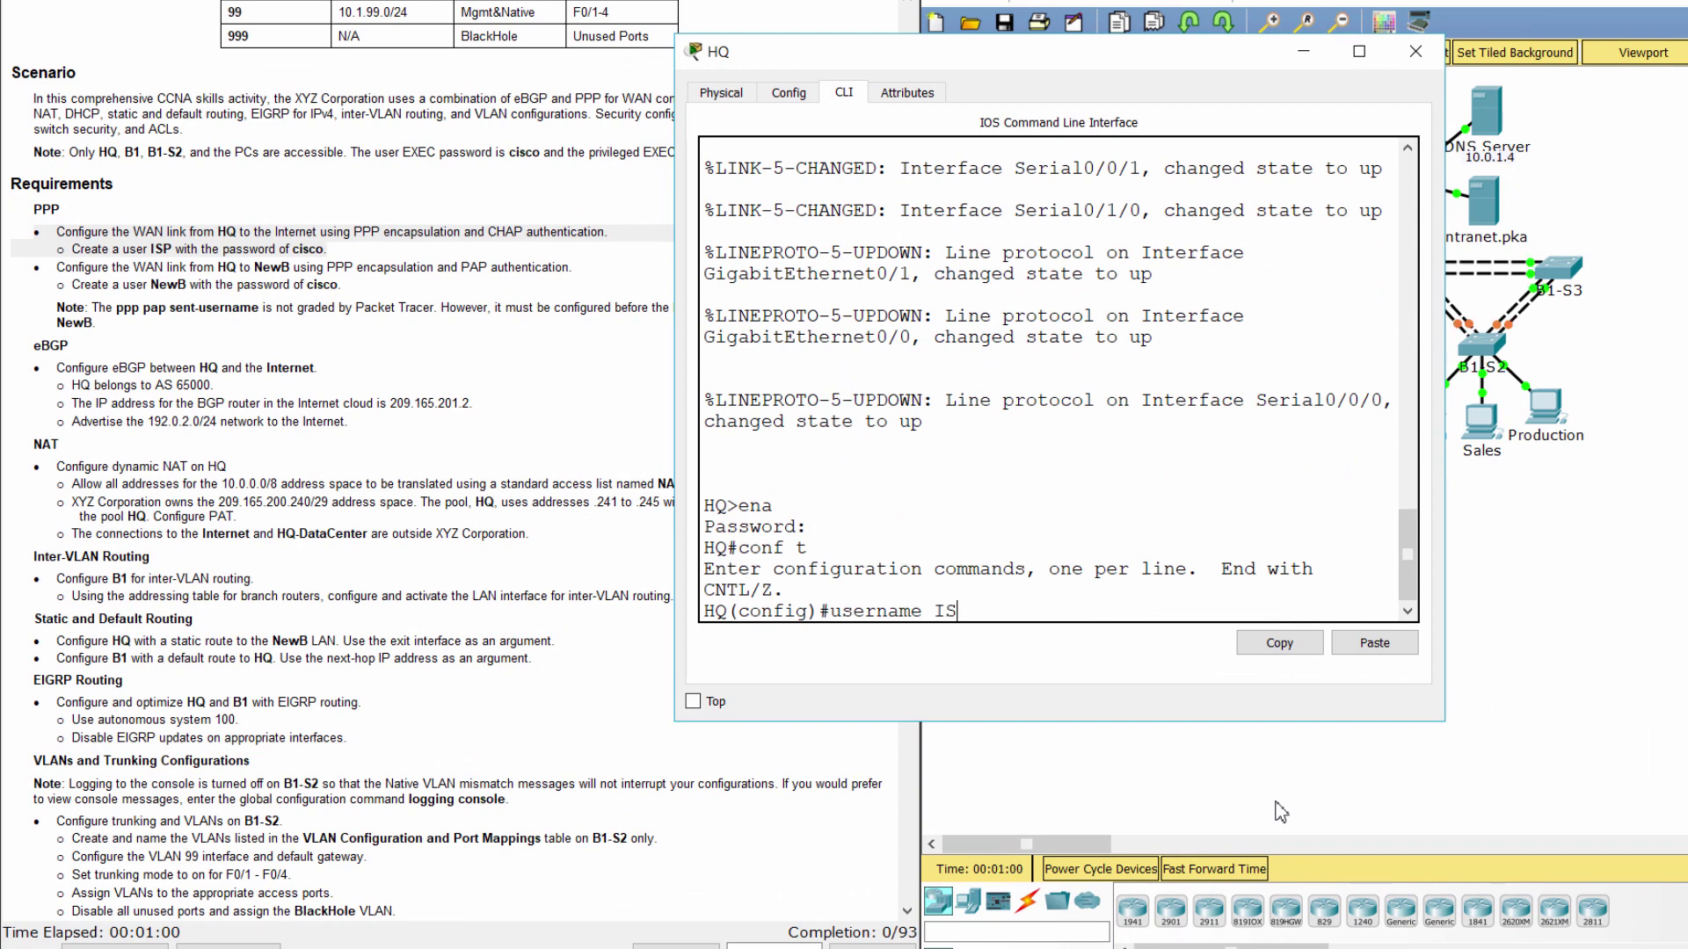
type("P password cisco")
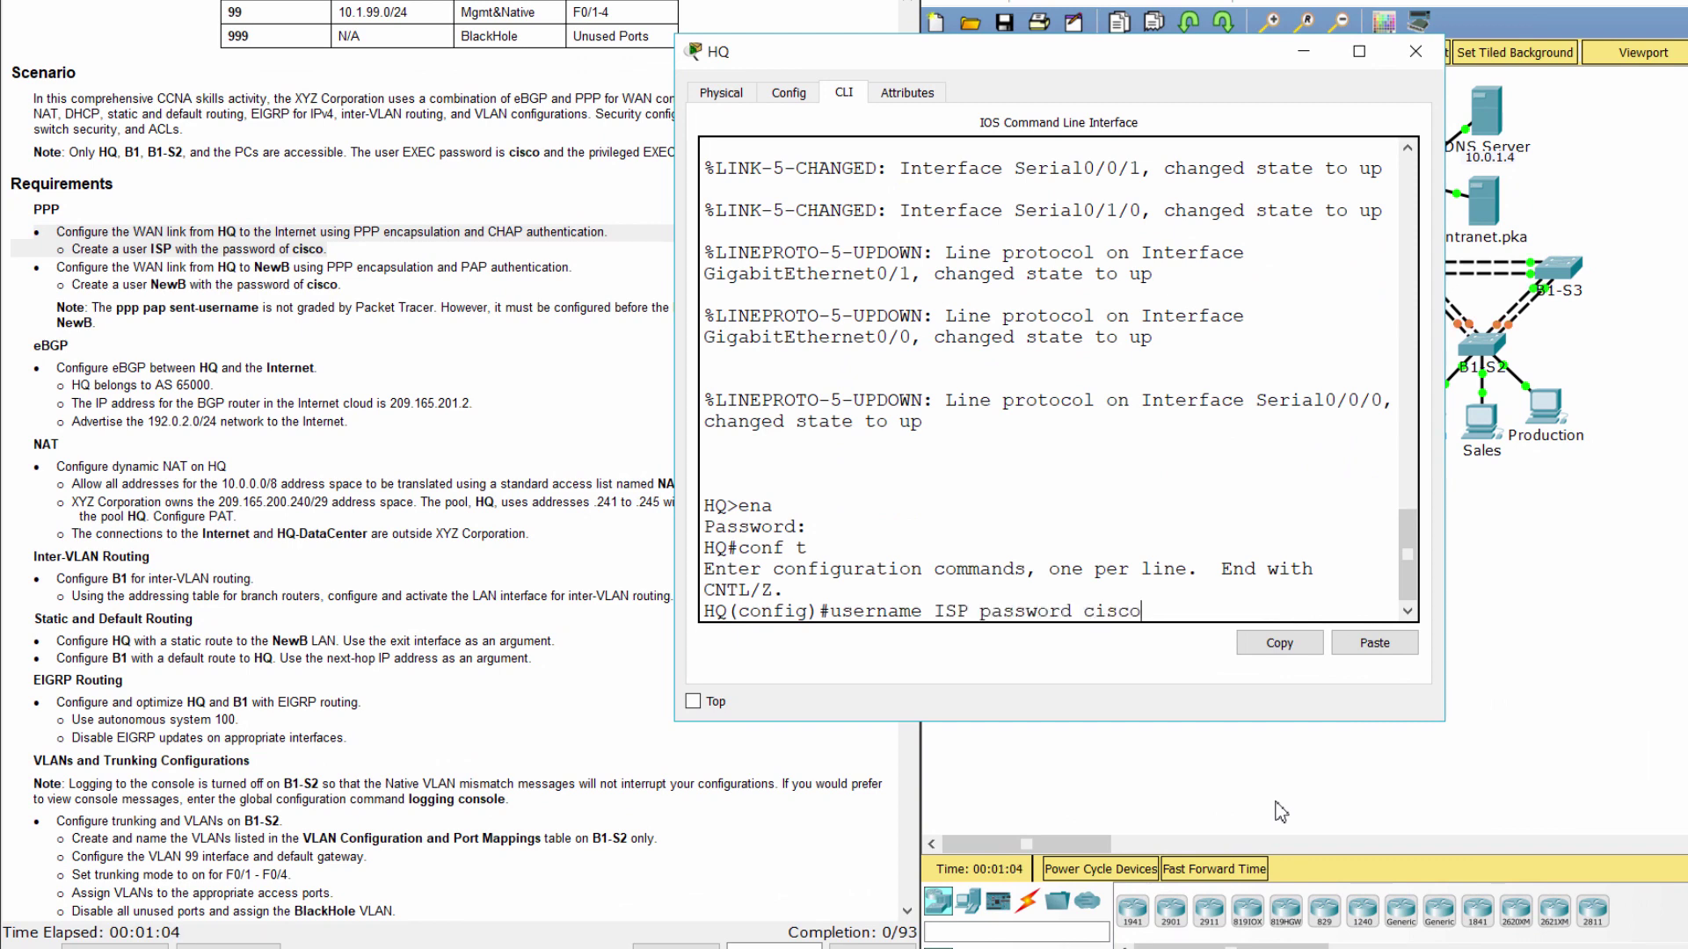
key("Return")
Set Serial0/1/0 to PPP encapsulation with CHAP authentication.
type("int s0/1/0")
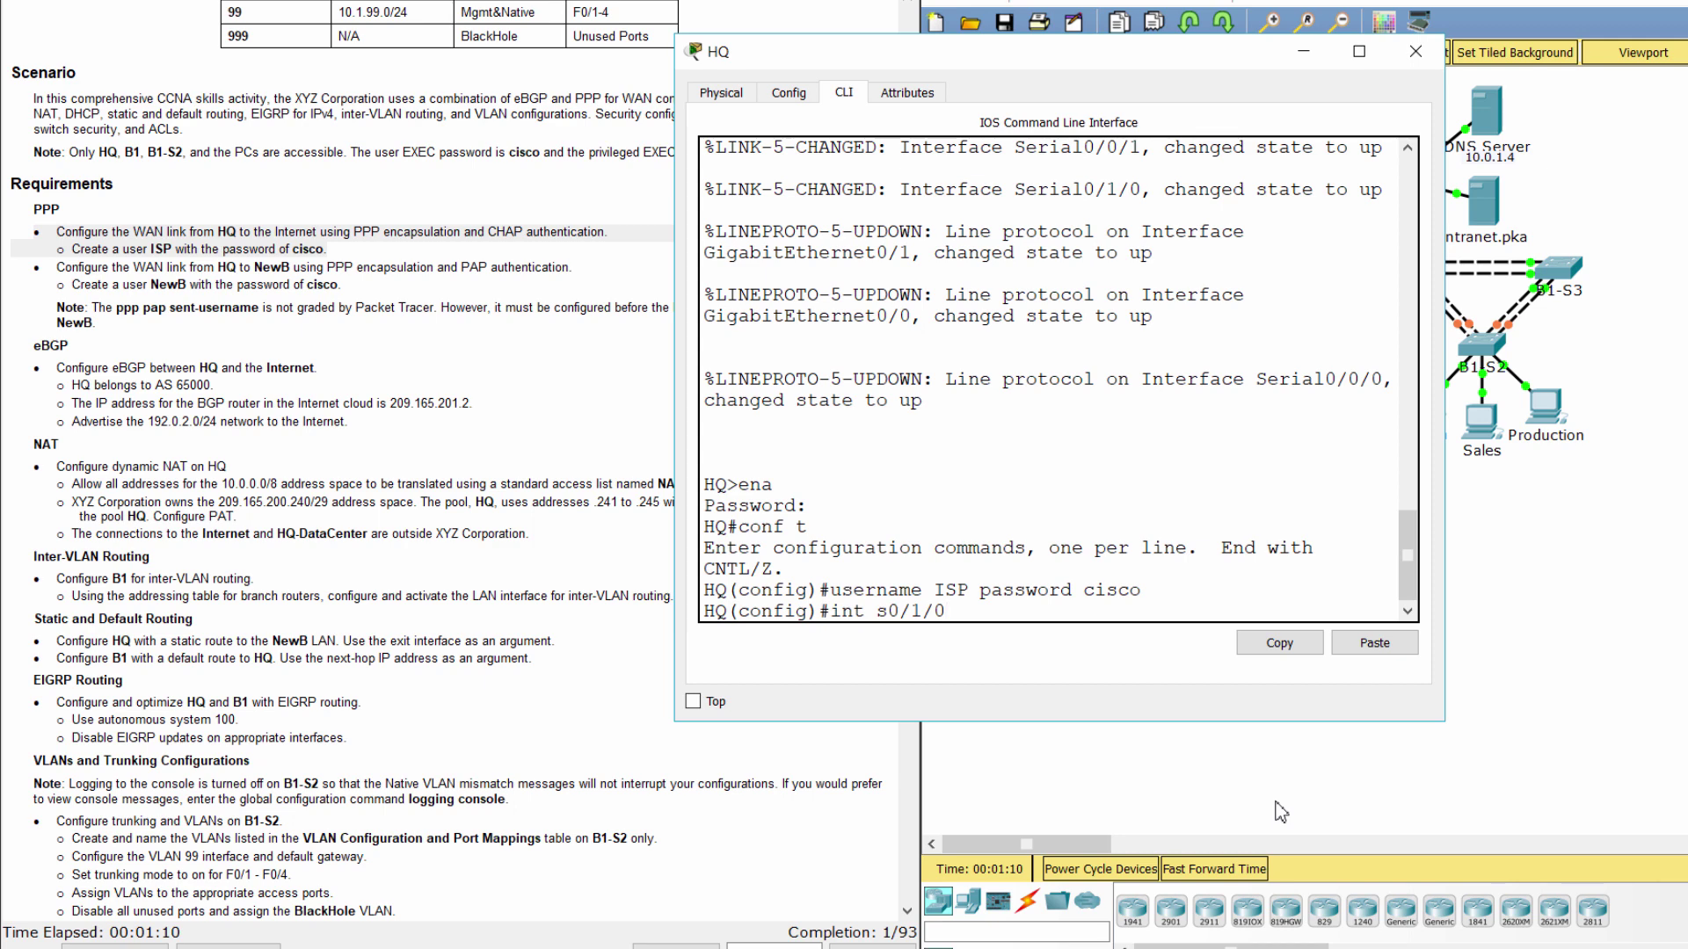
key("Return")
type("encapsu")
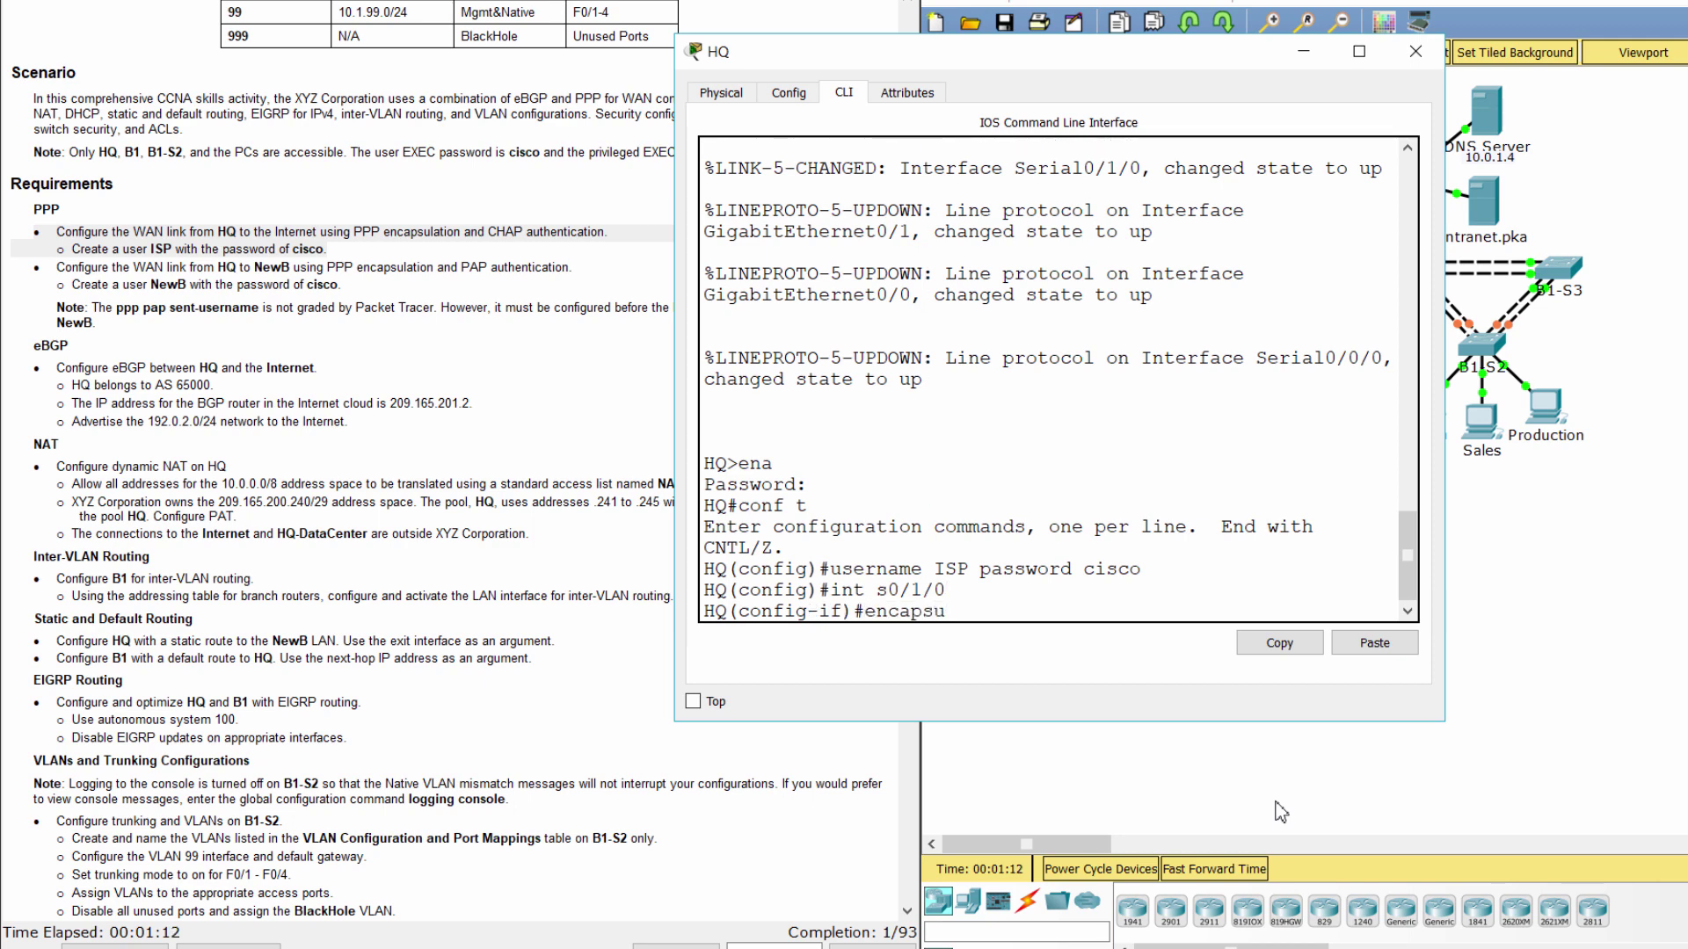
type("lation ppp")
key("Return")
type("ppp authentic")
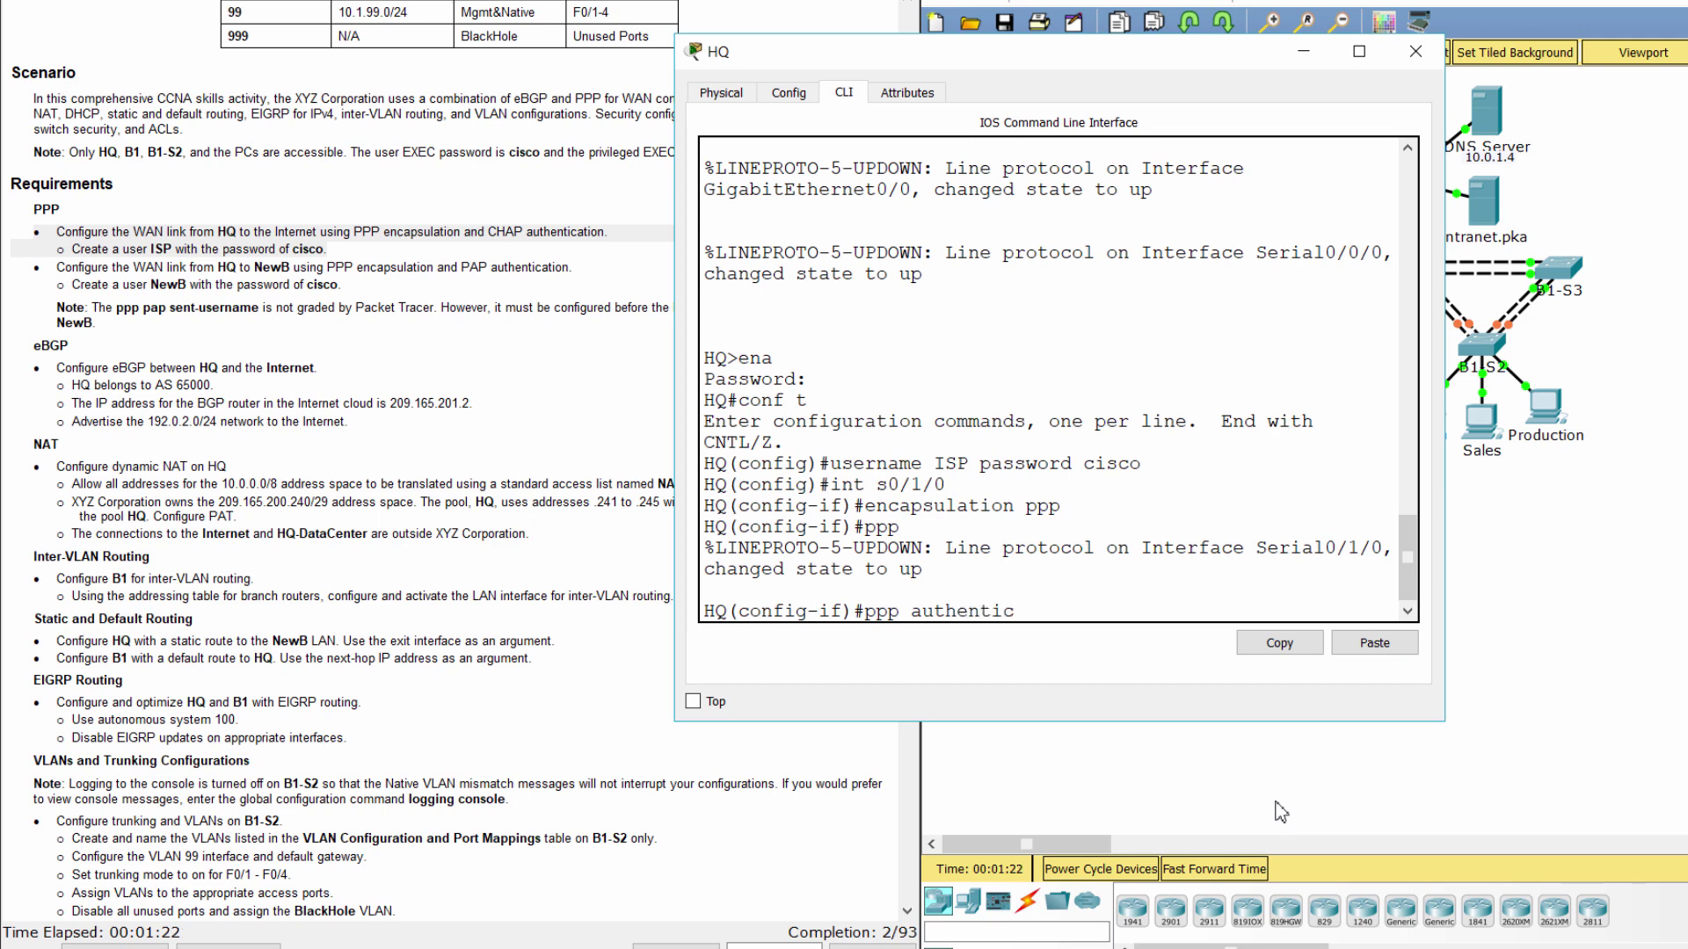
type("ation chap")
key("Return")
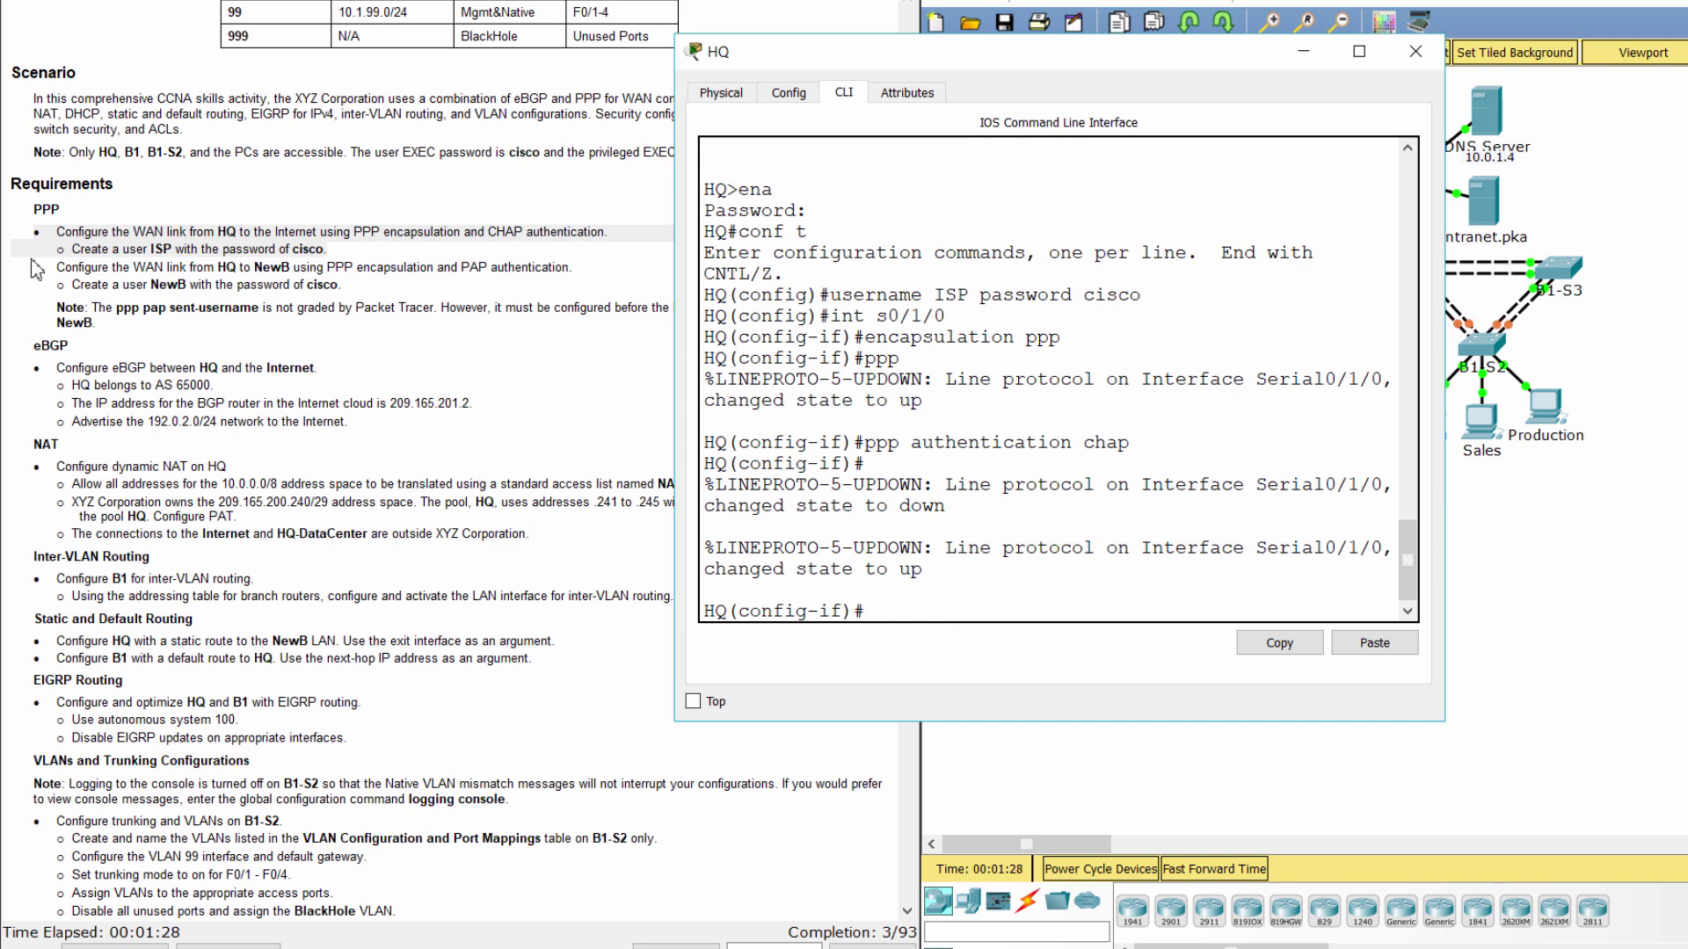
Review the PAP authentication requirement for the NewB link in the instructions.
left_click(30, 288)
left_click_drag(30, 269, 410, 288)
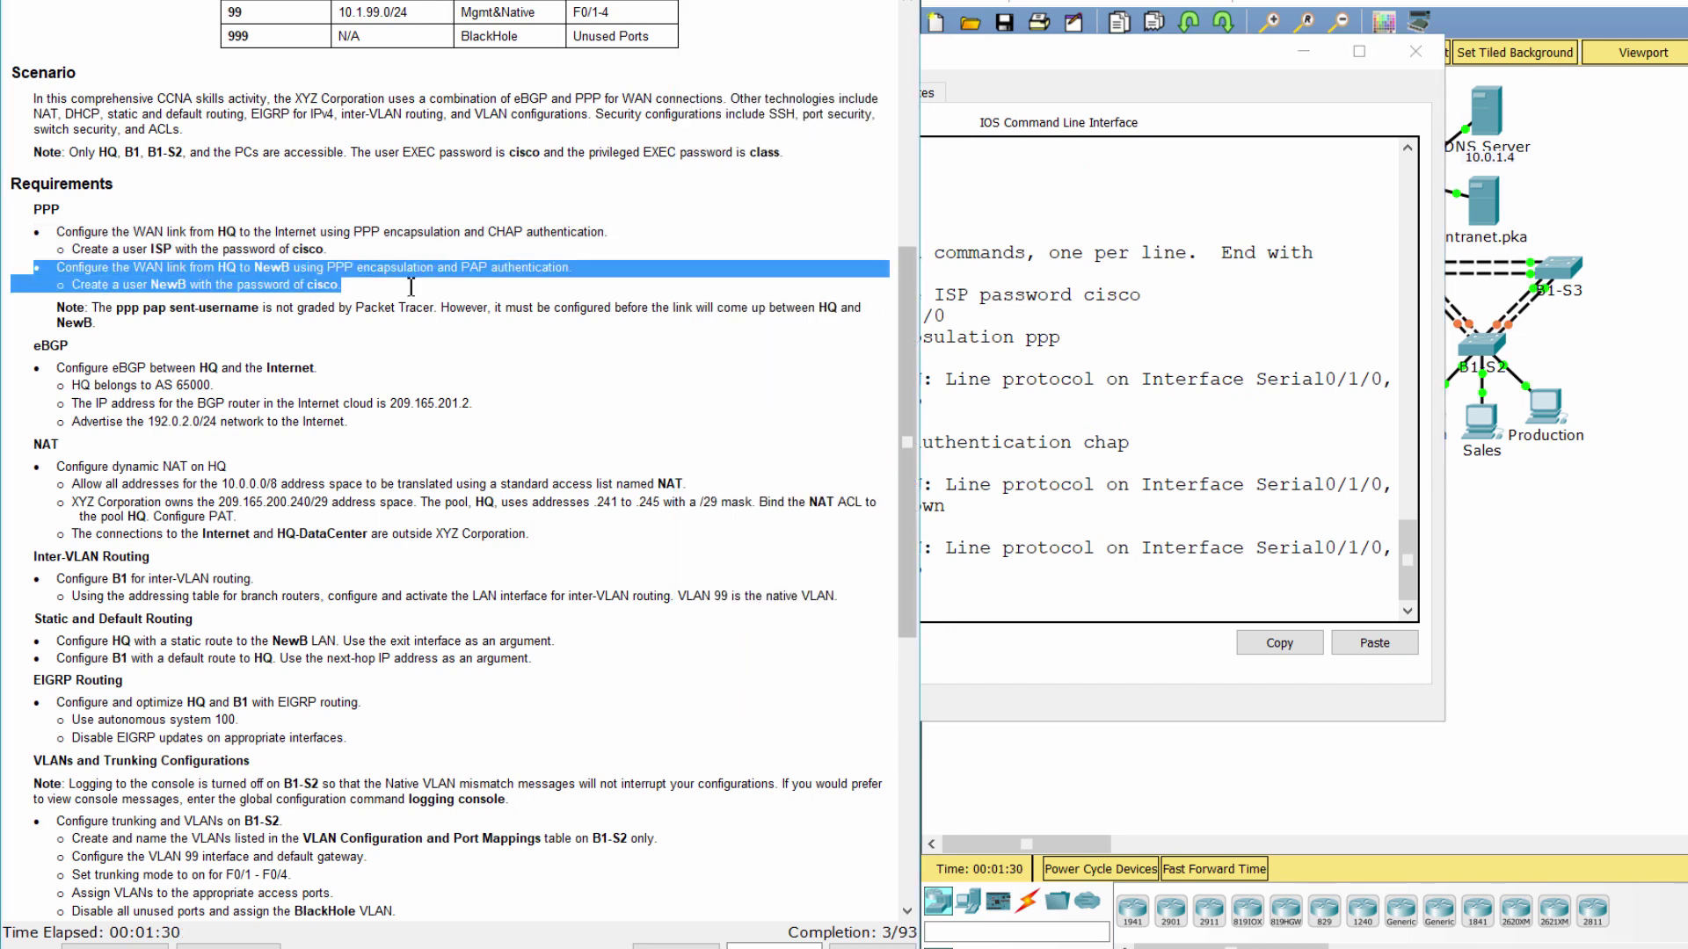
left_click(1519, 523)
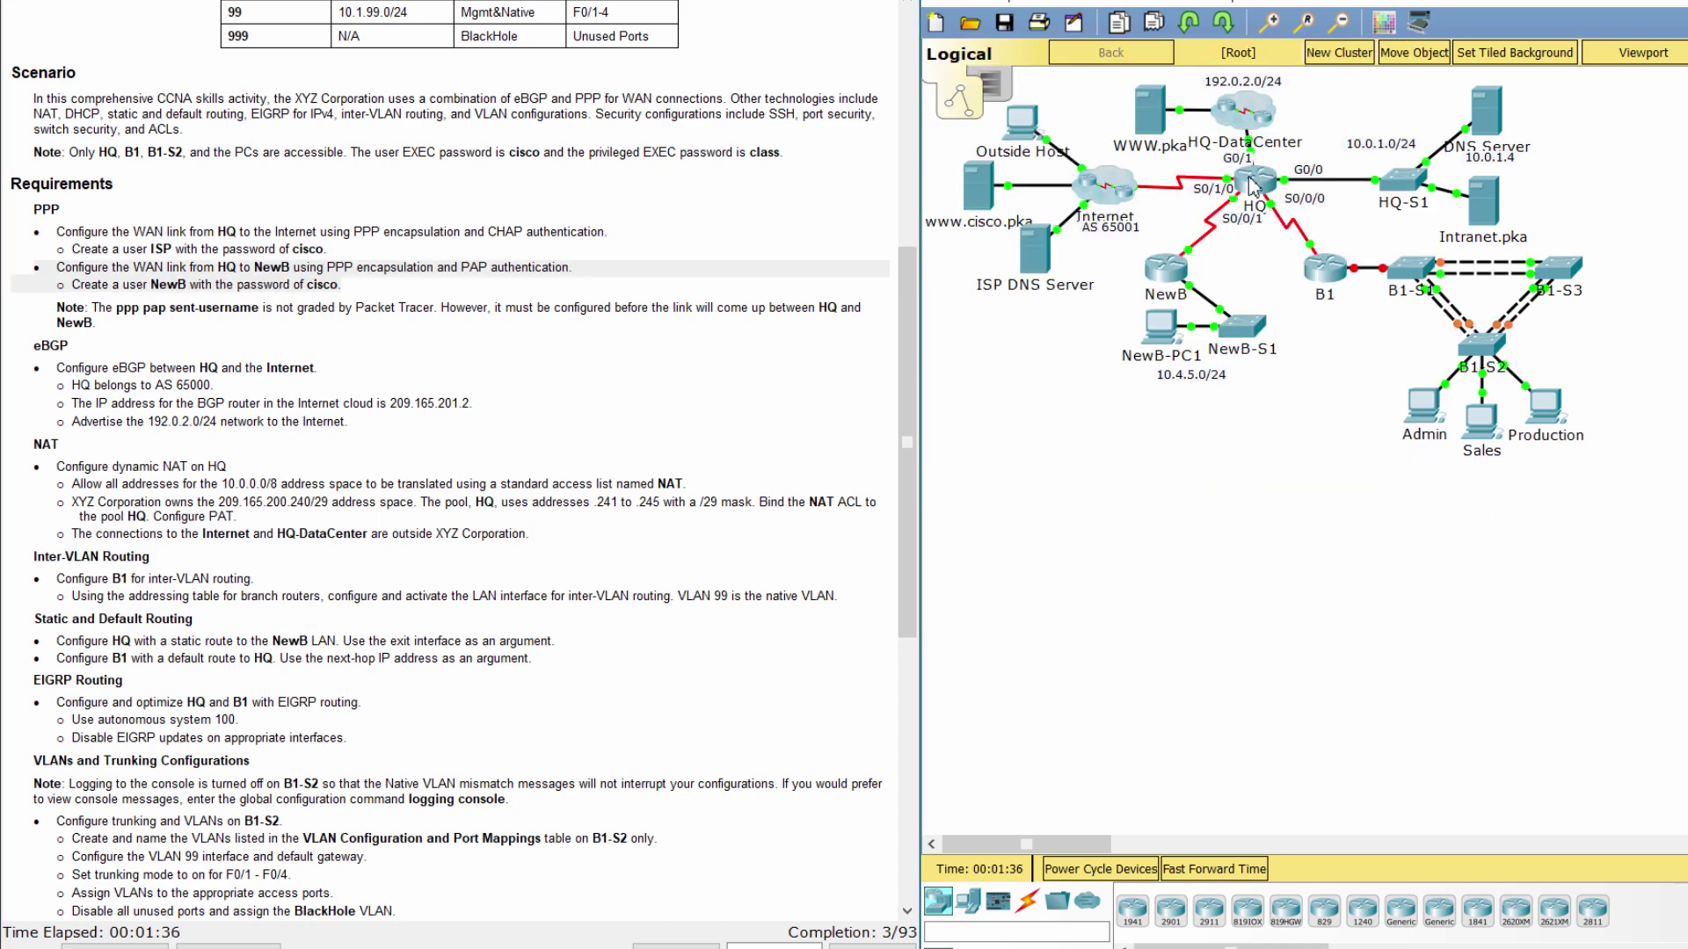
Exit the interface and create local user NewB with its password on HQ.
left_click(1252, 184)
type("ex")
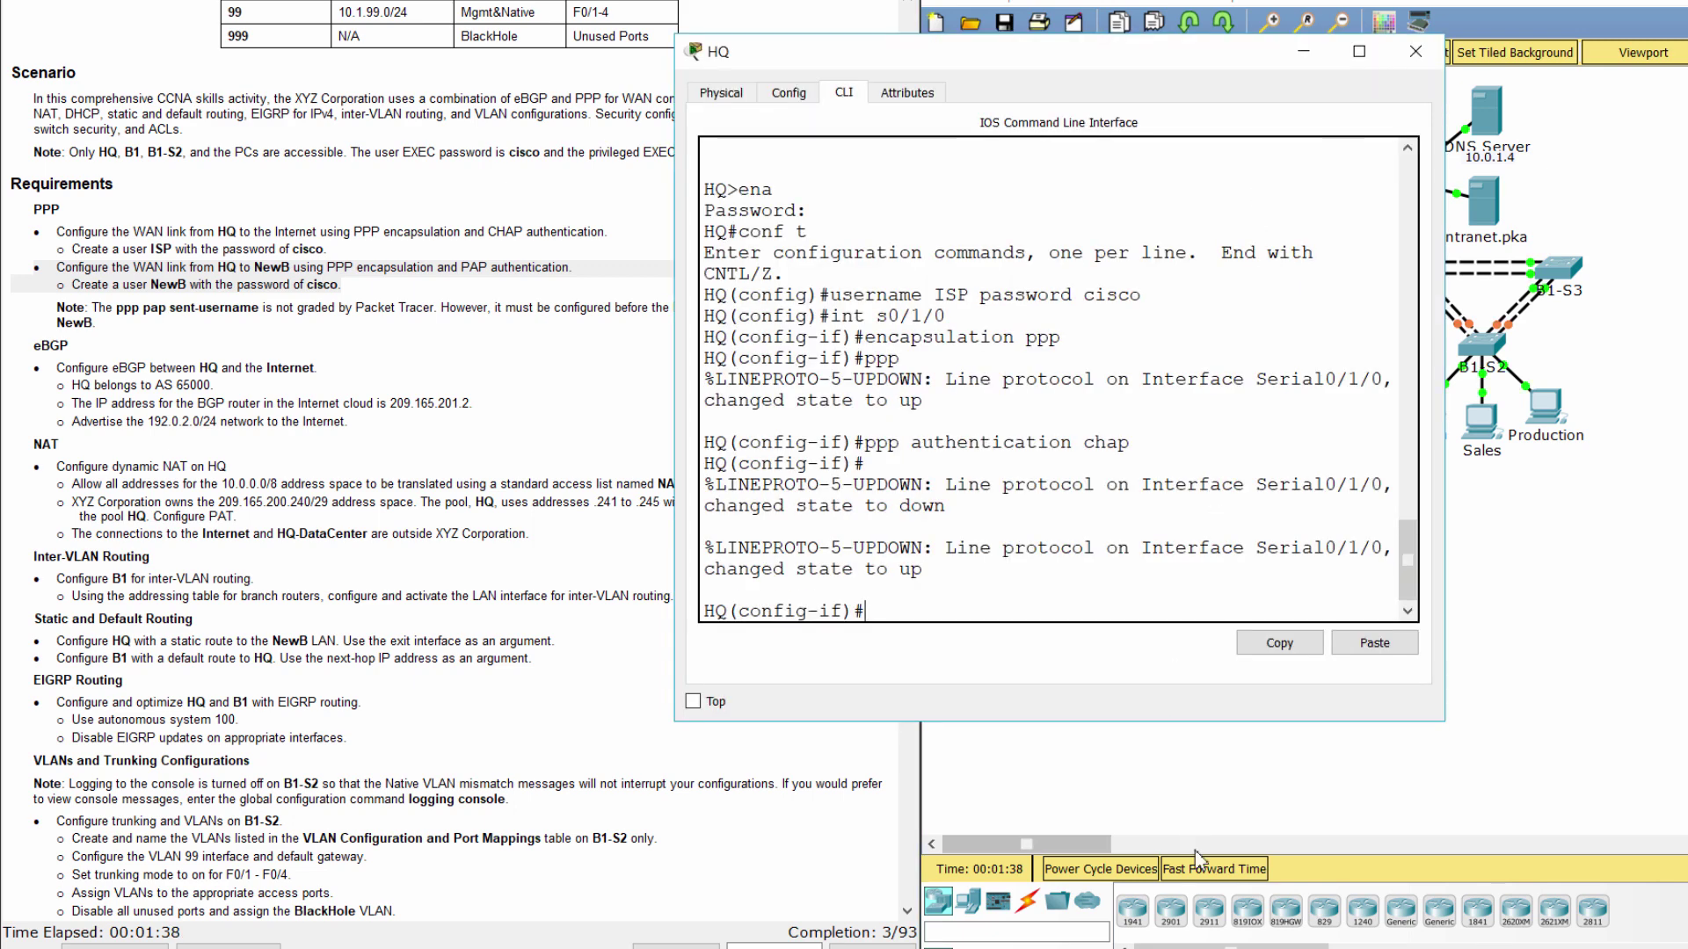
type("it")
key("Return")
type("username")
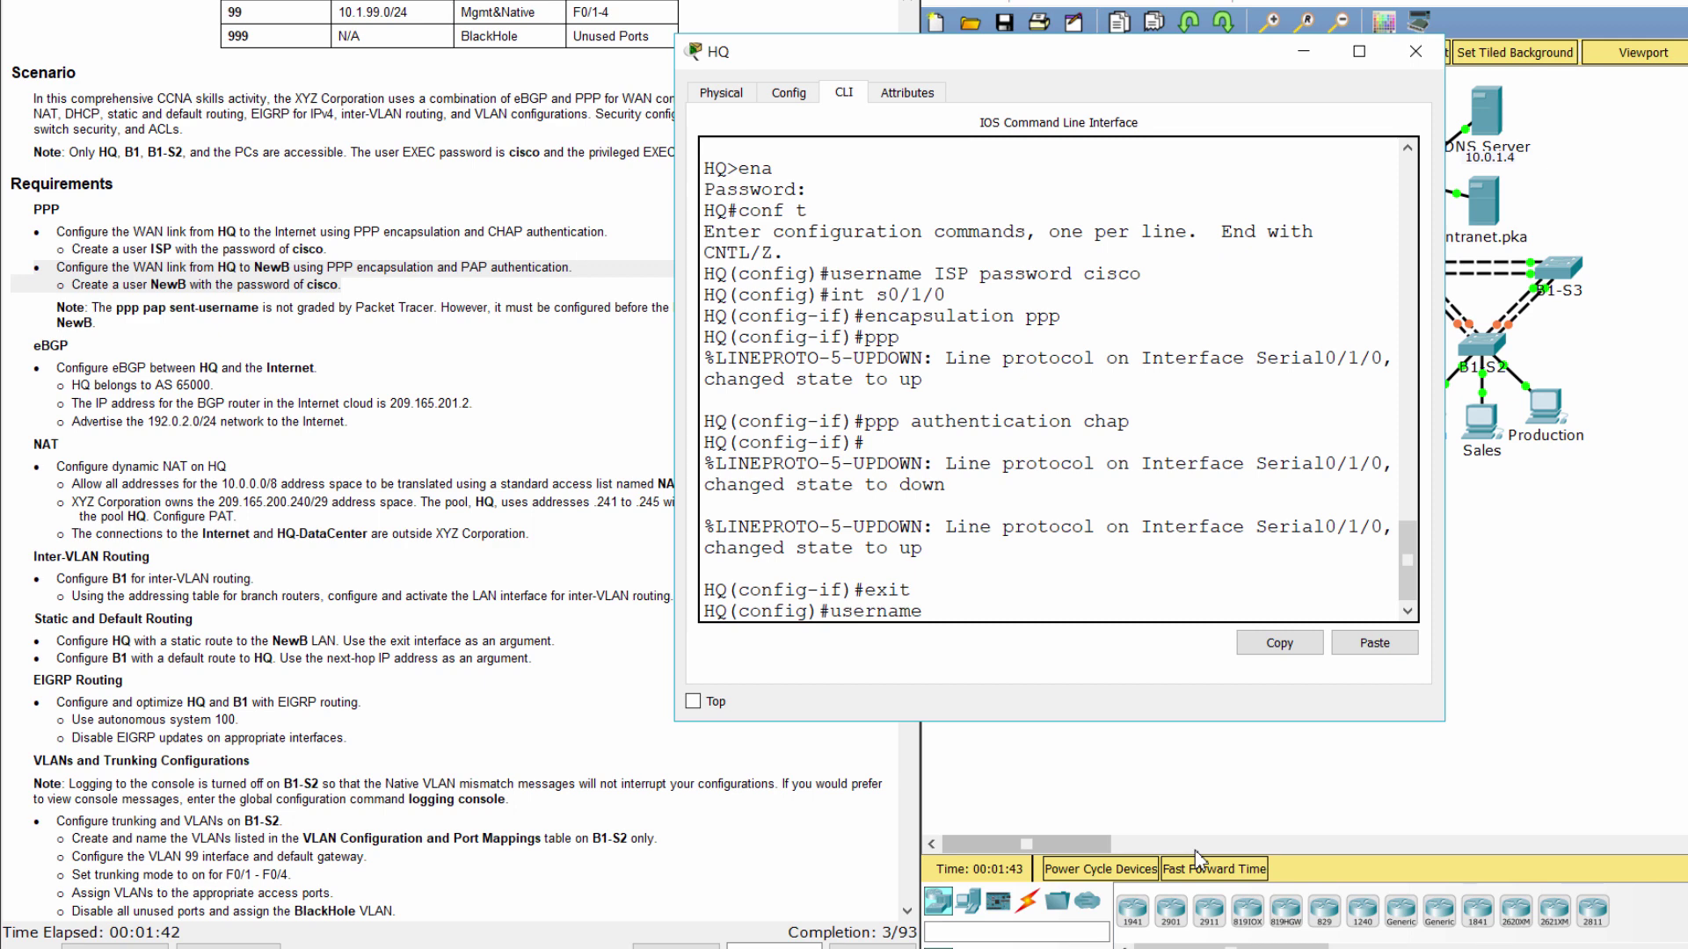
type(" NewB password cisco")
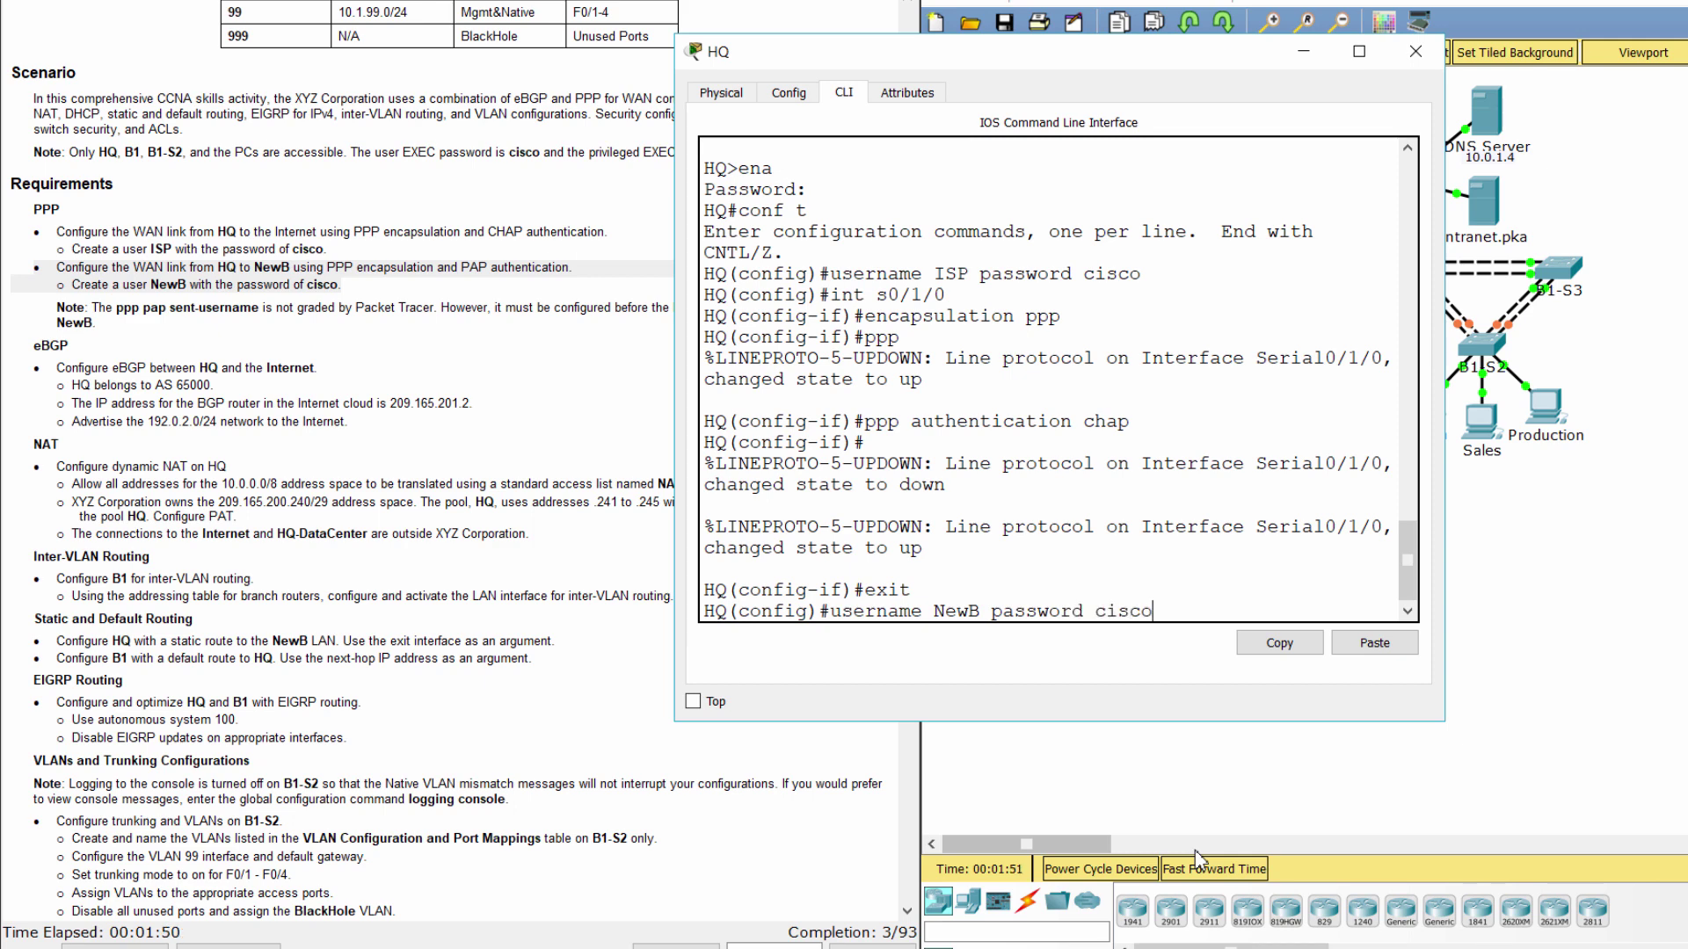
key("Return")
Configure Serial0/0/1 for PPP with PAP, sending username HQ and its password.
type("int s0/")
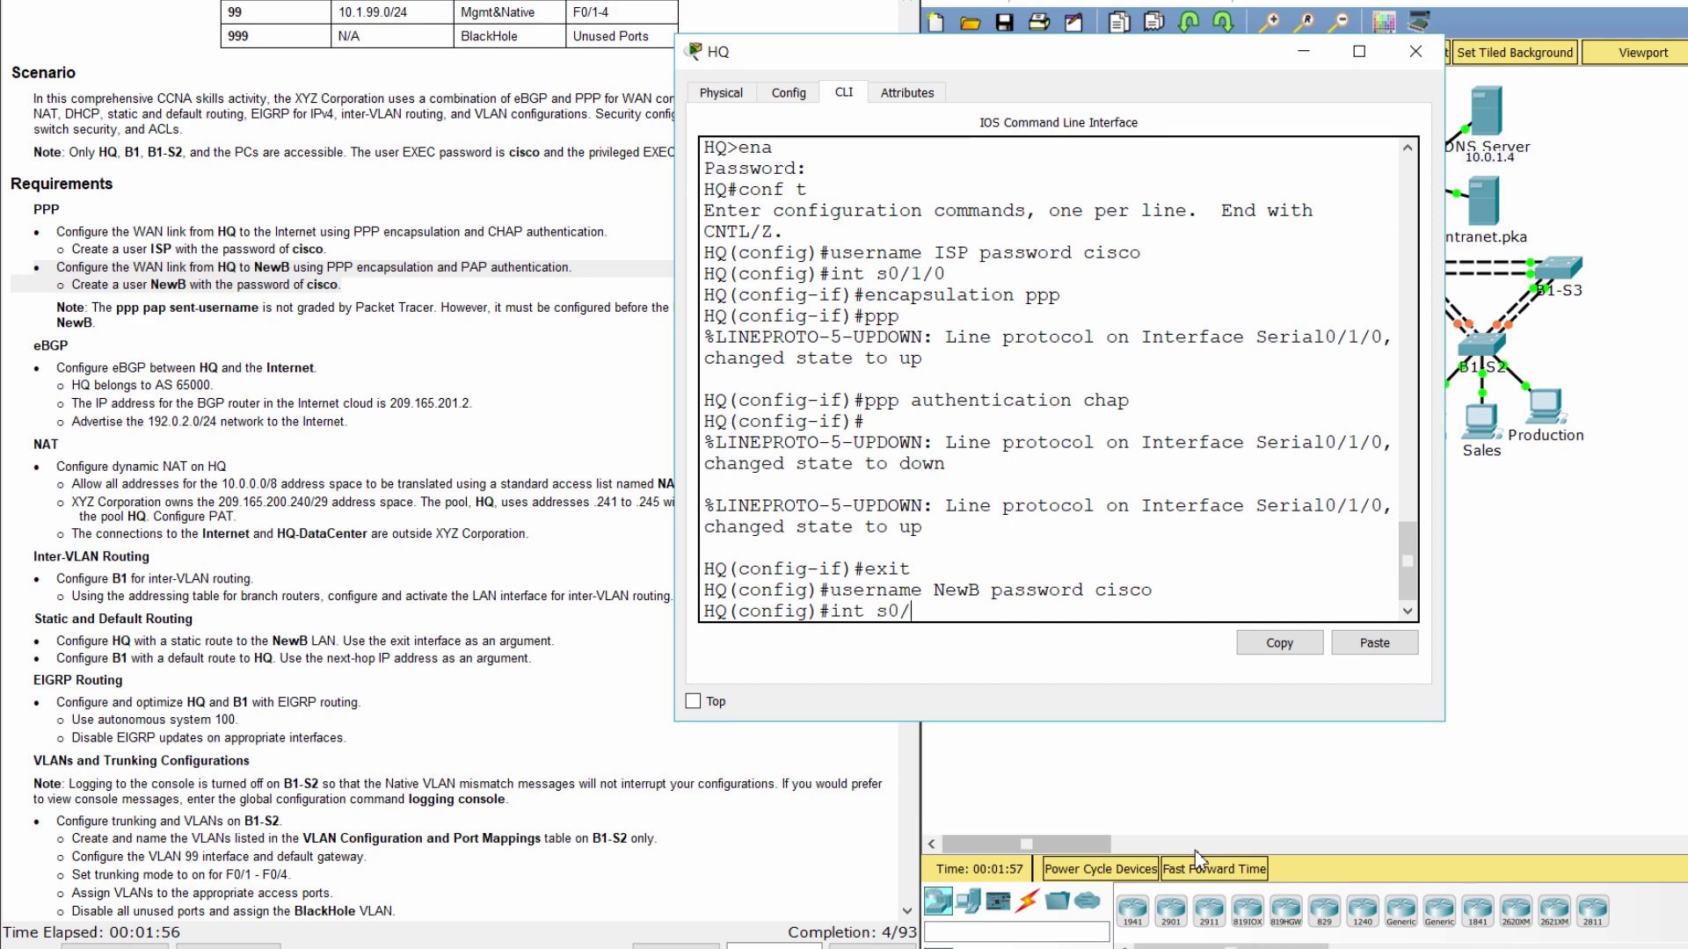
type("0/1")
key("Return")
type("en")
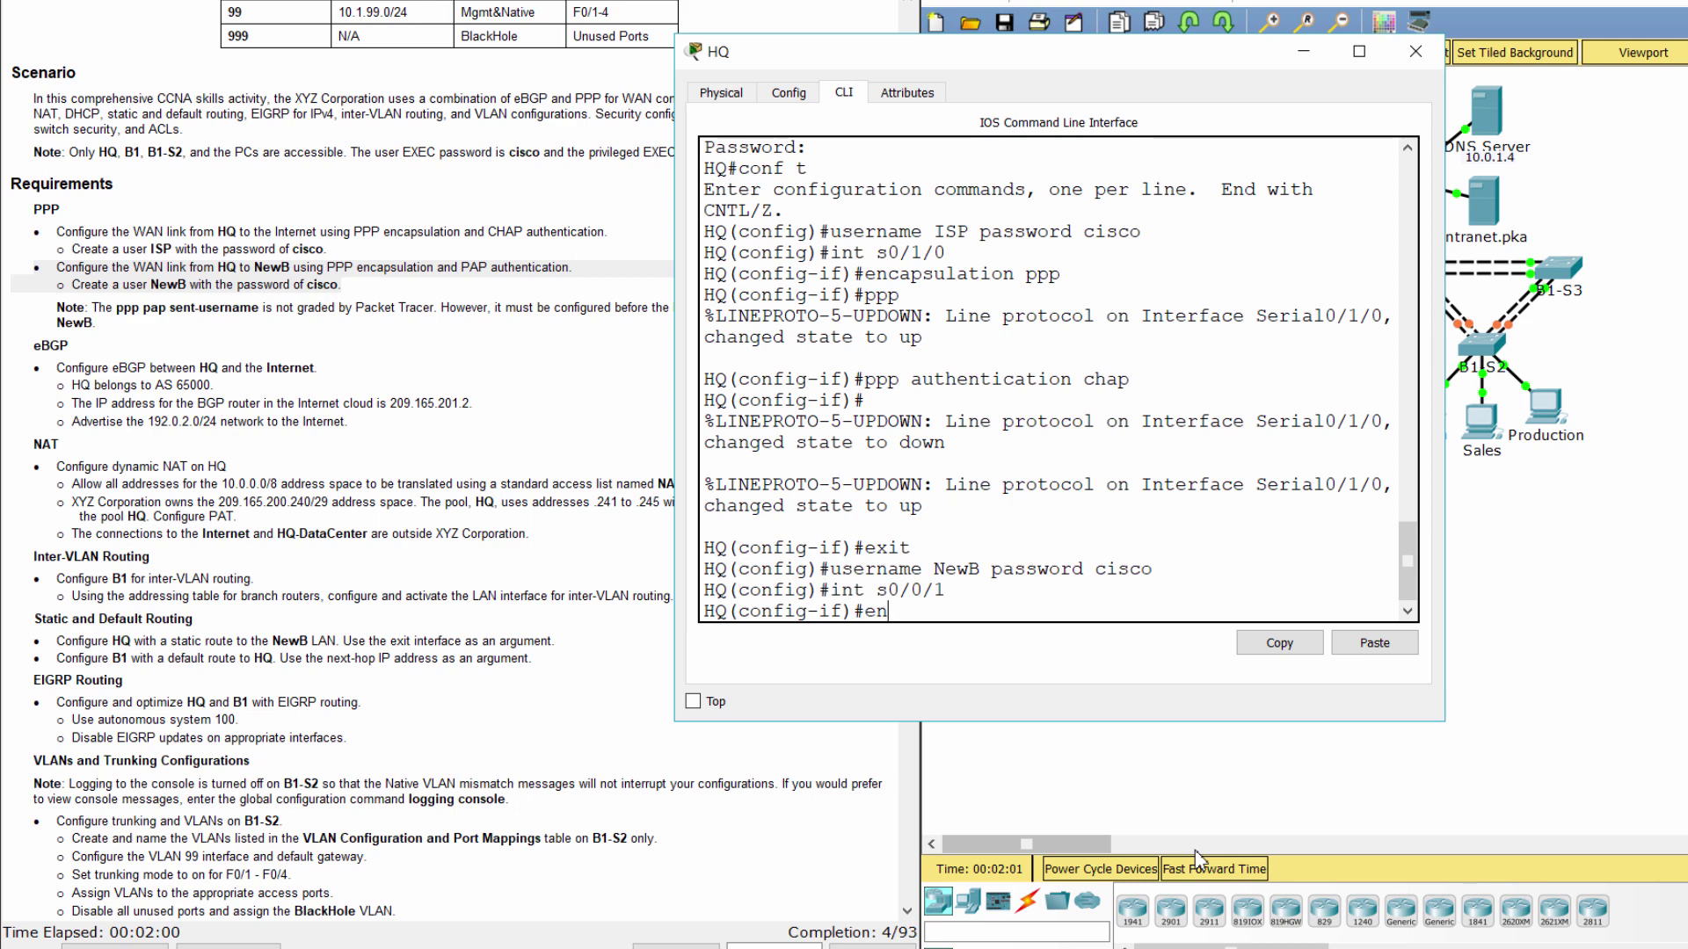
type("capsulation ppp")
key("Return")
type("ppp authentication")
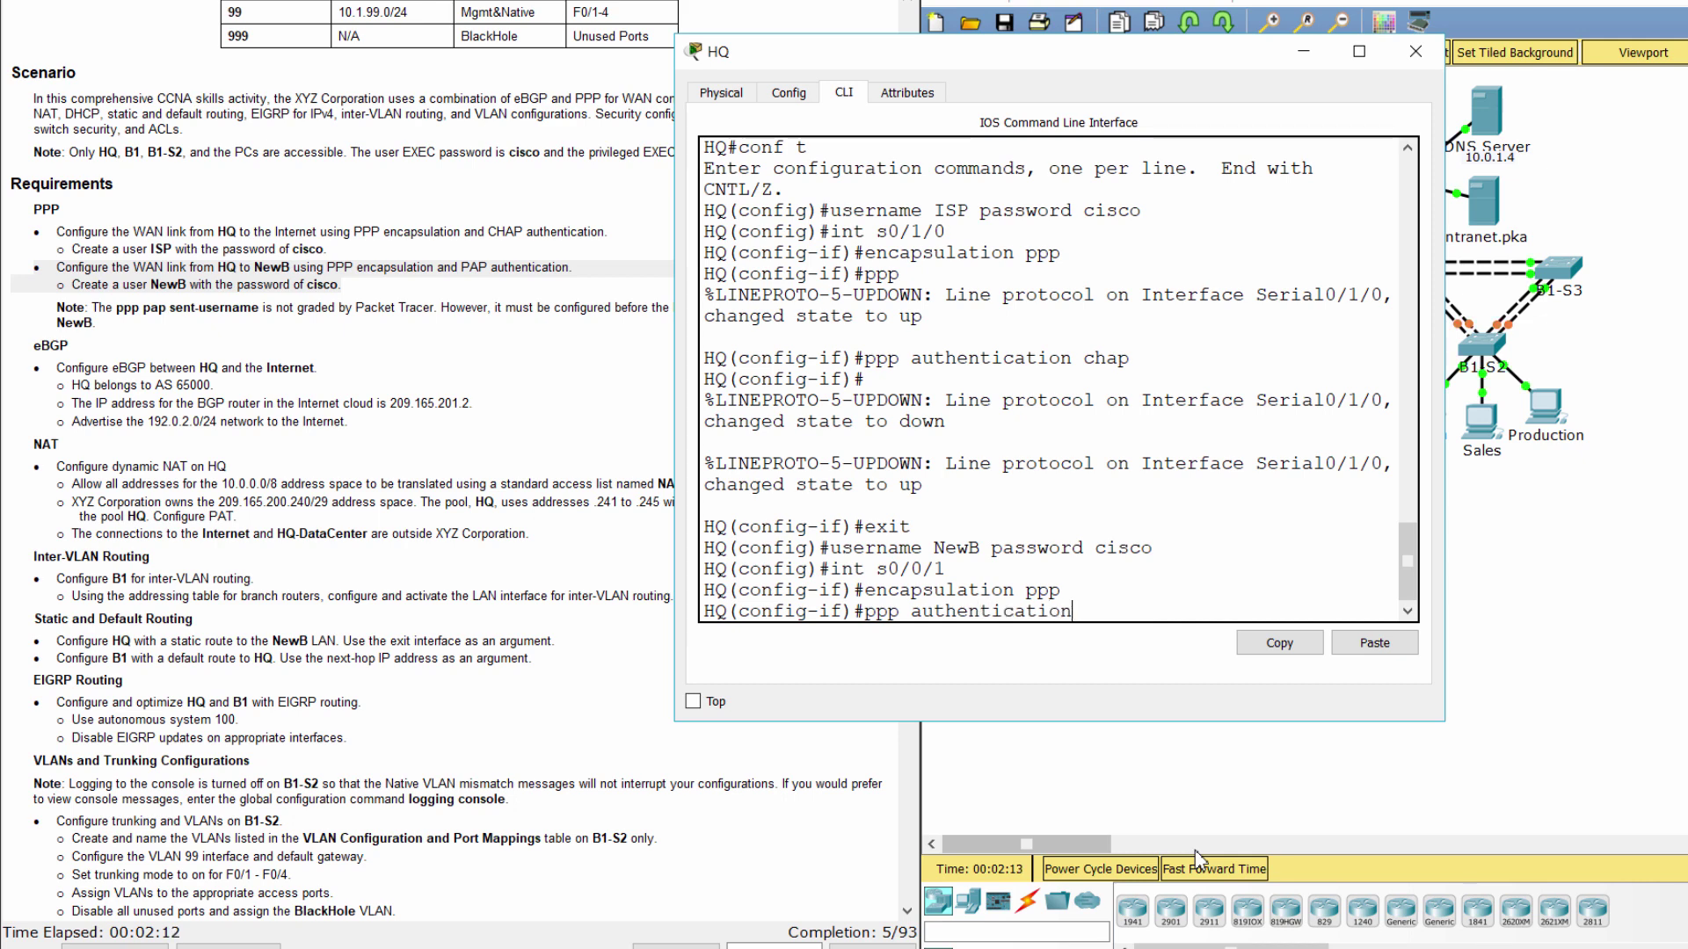
type(" pap")
key("Return")
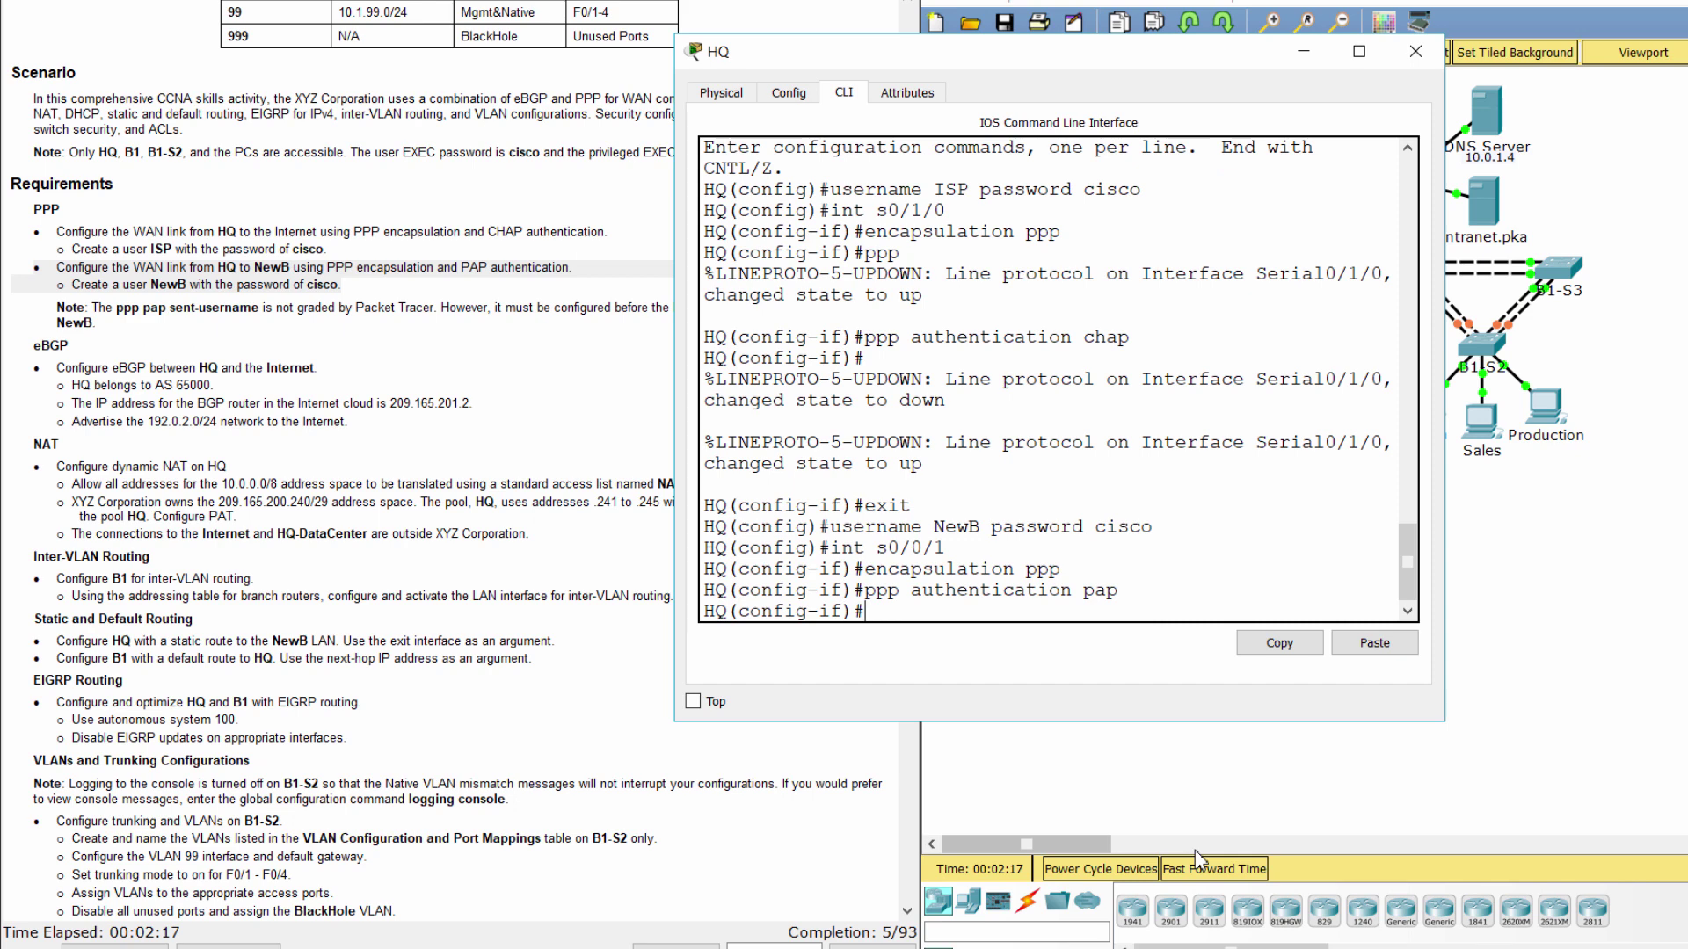
type("ppp pap sent")
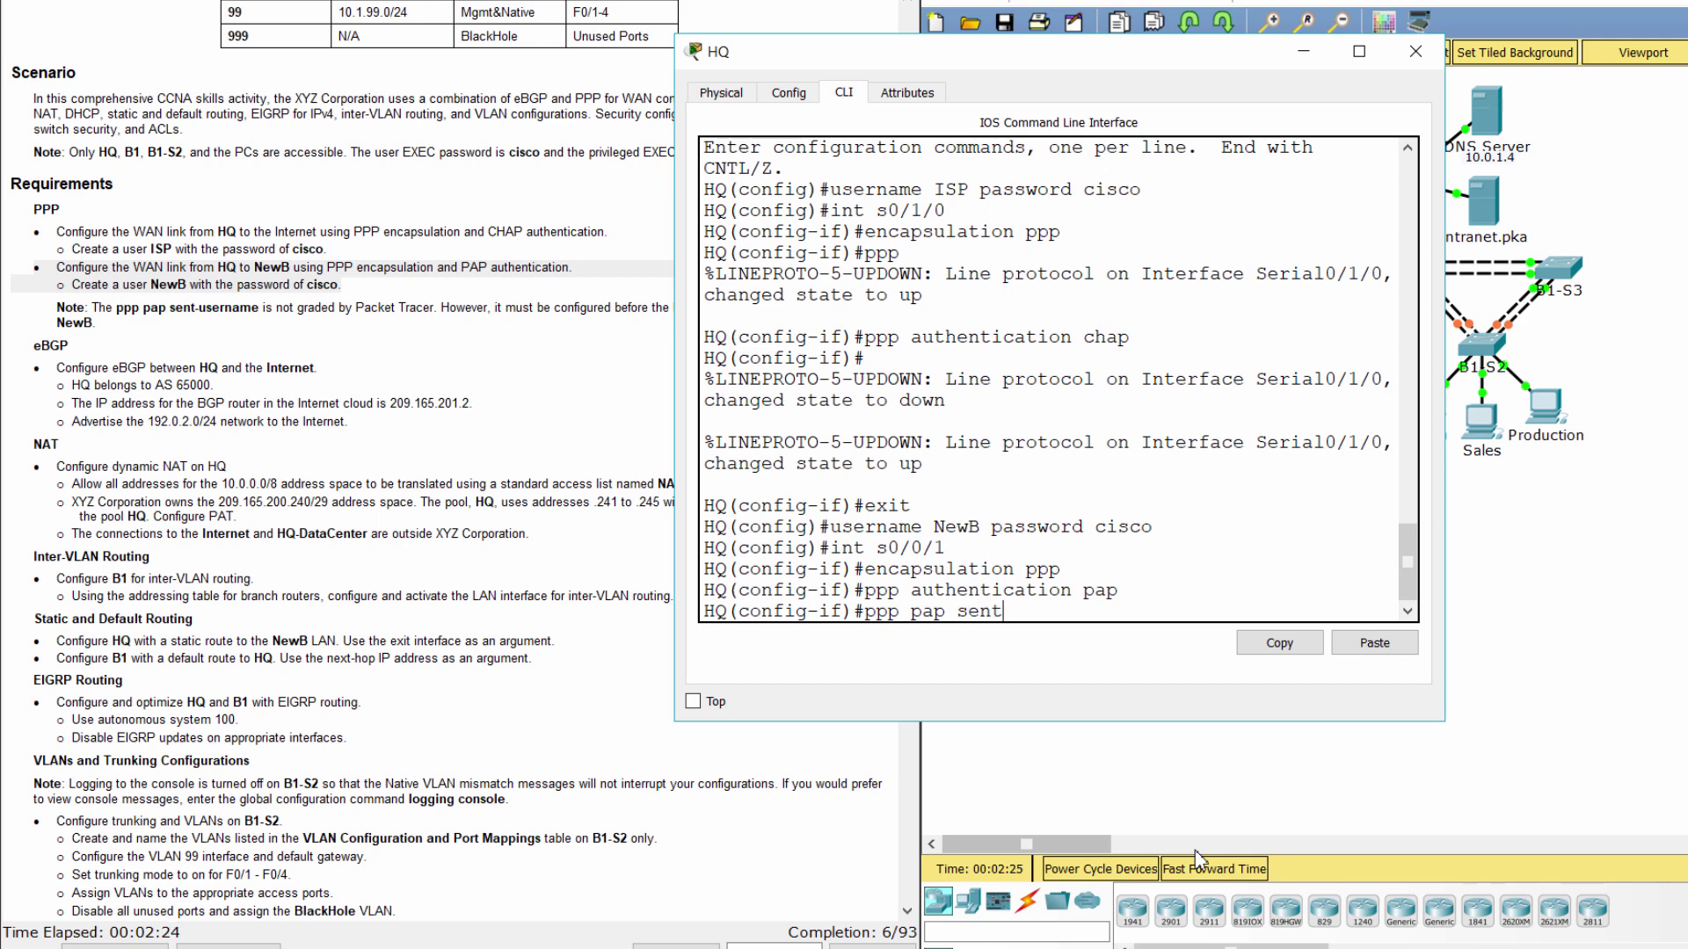
type("-username HQ password cisc")
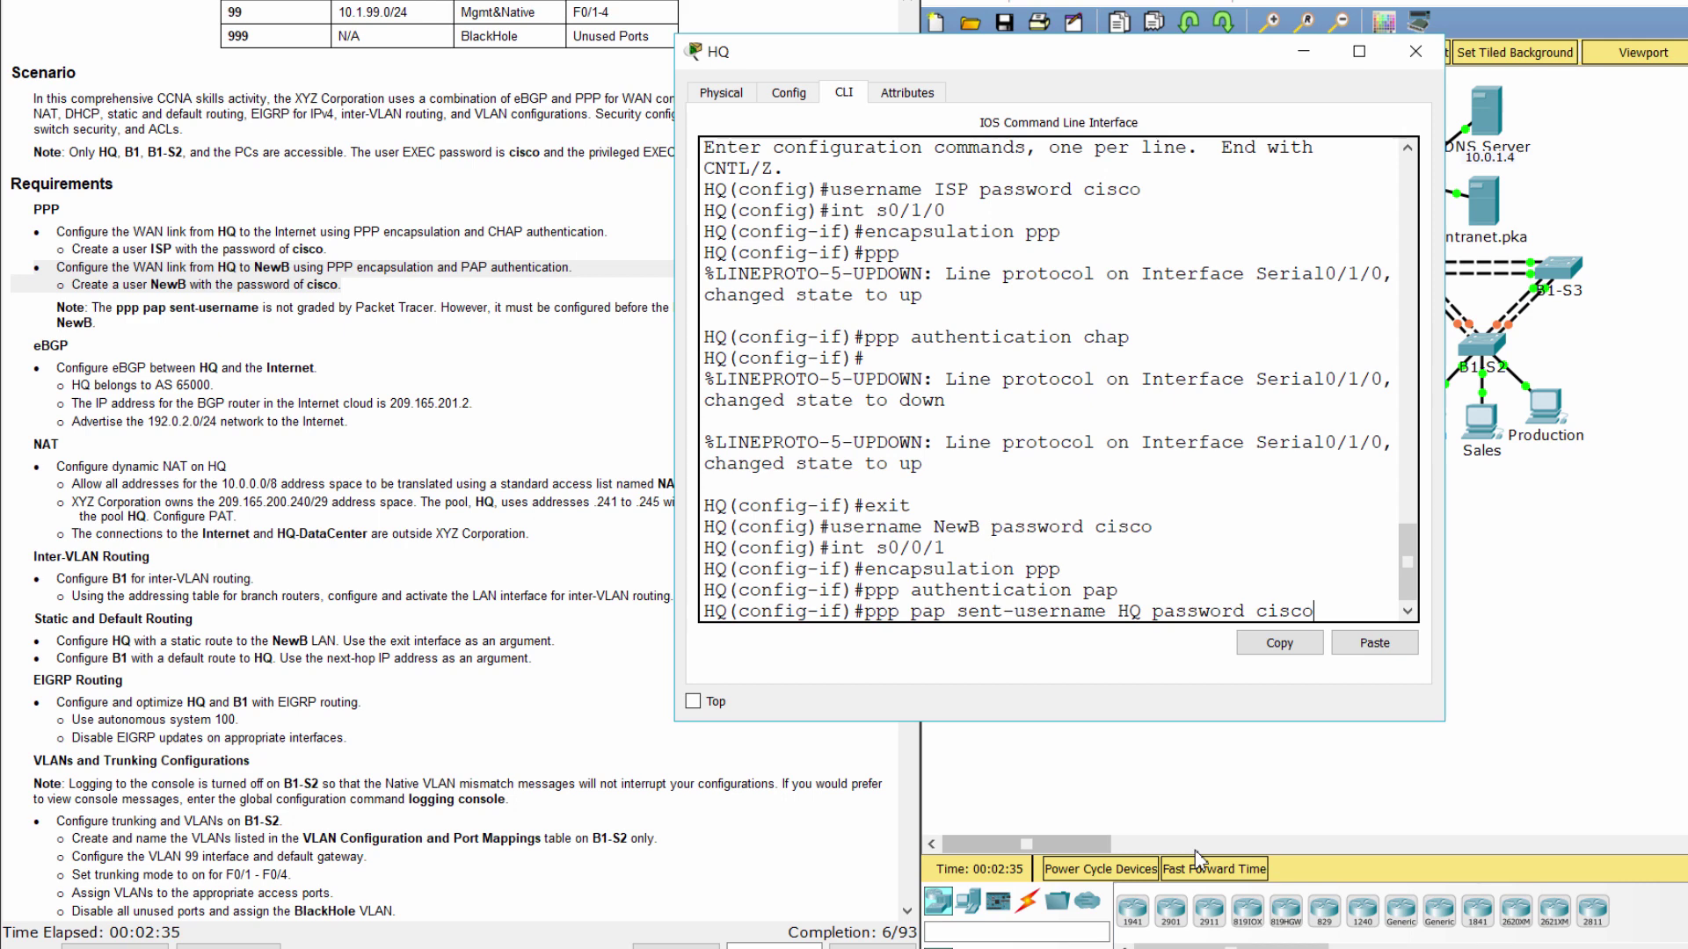
type("o")
key("Return")
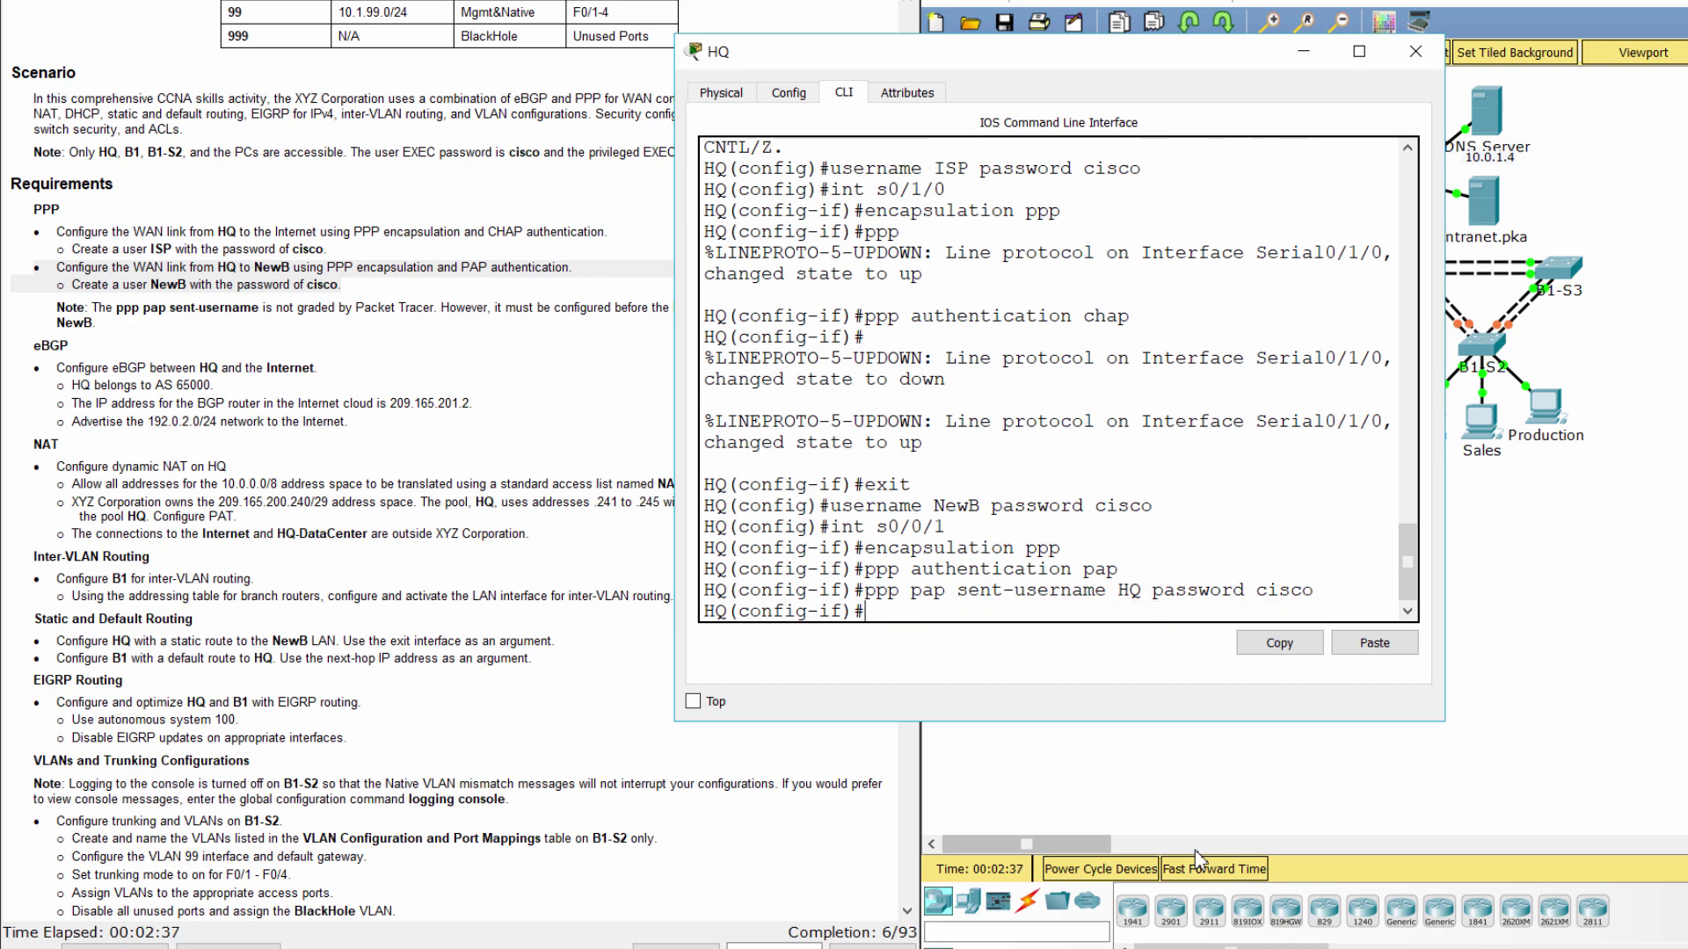
Review the eBGP requirements, noting that HQ belongs to AS 65000.
left_click(125, 500)
left_click_drag(17, 346, 325, 369)
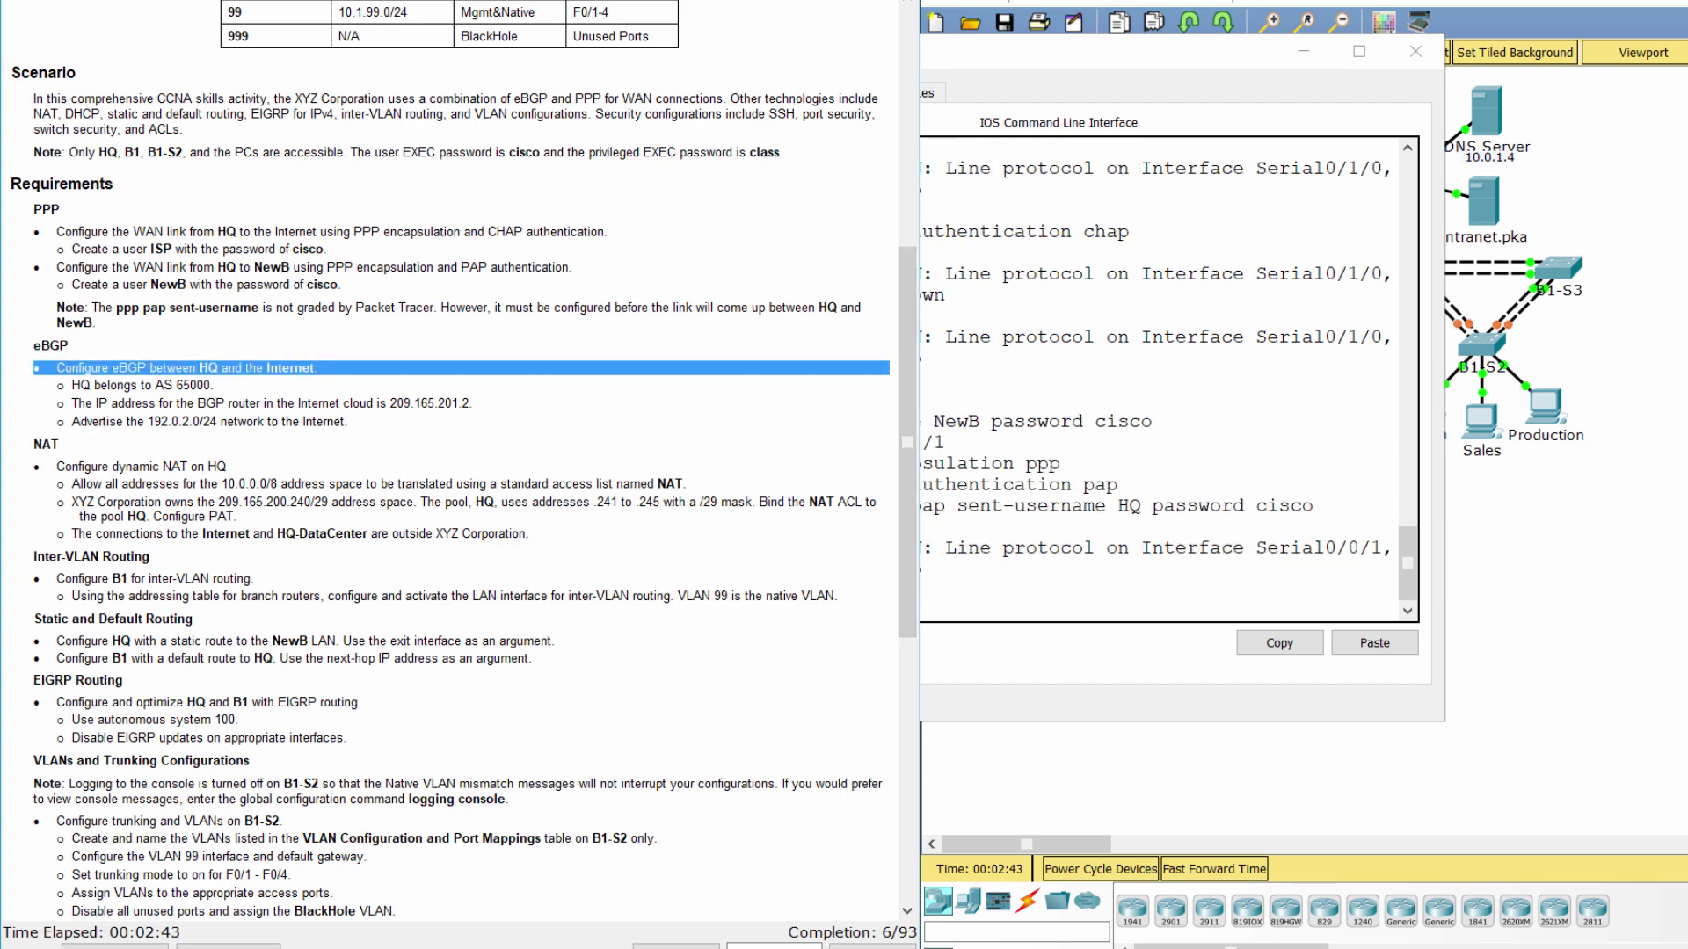
left_click(1659, 444)
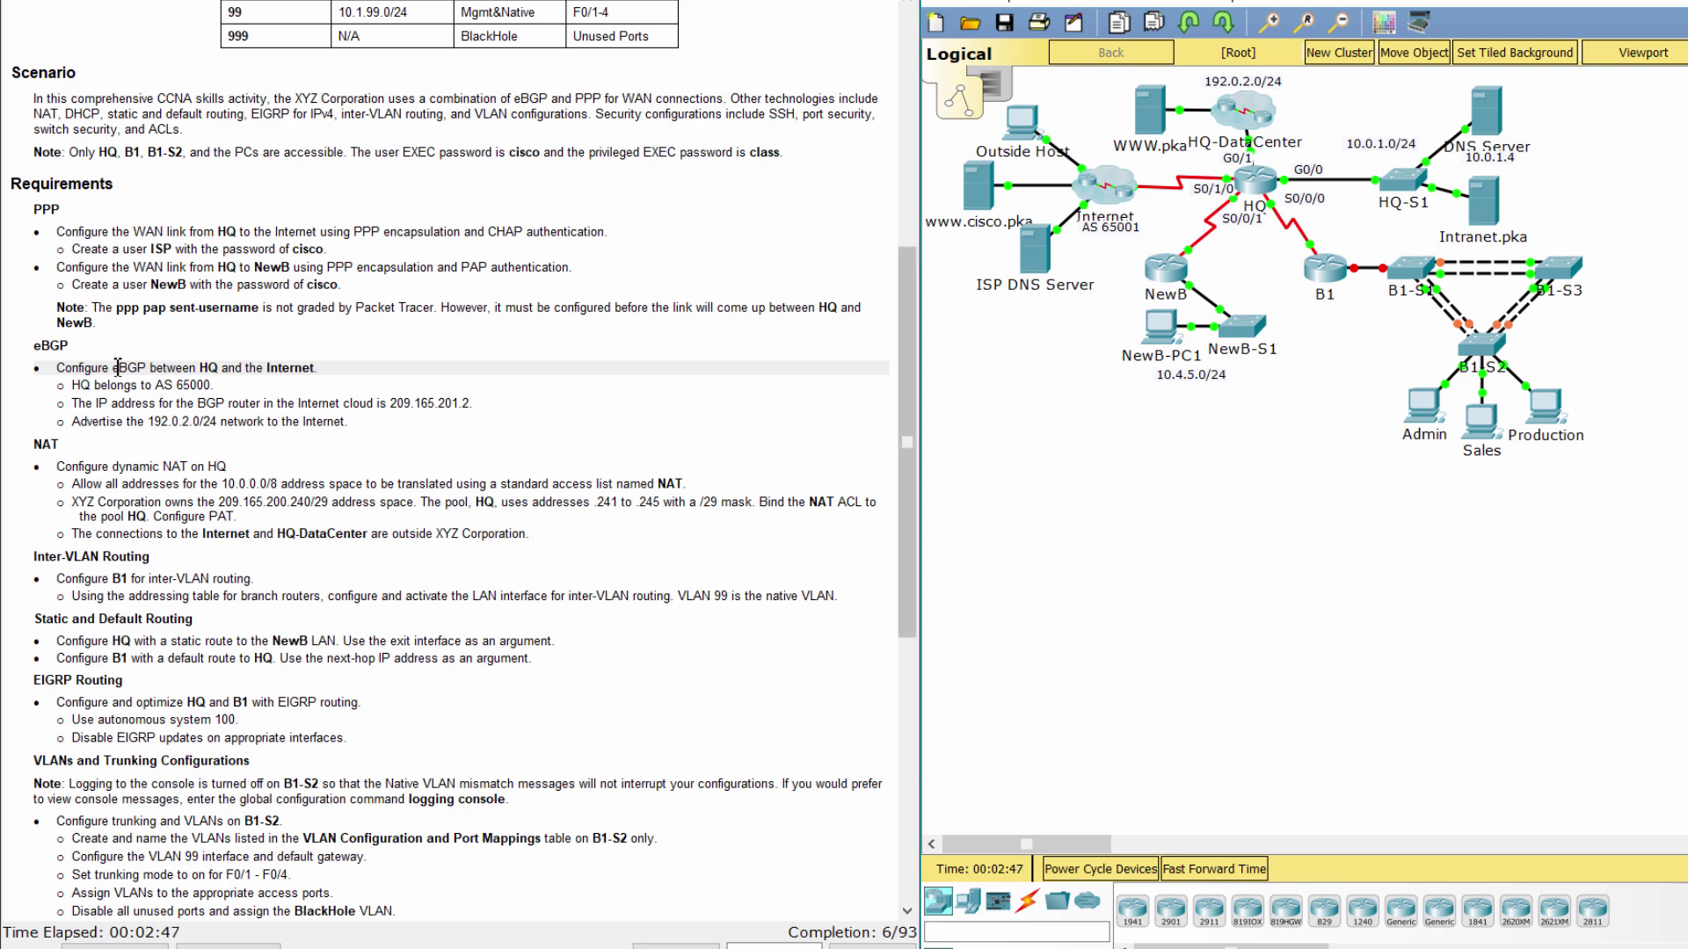
left_click(54, 397)
left_click_drag(57, 387, 226, 386)
On HQ, leave interface mode and start BGP with router bgp 65000.
left_click(1266, 180)
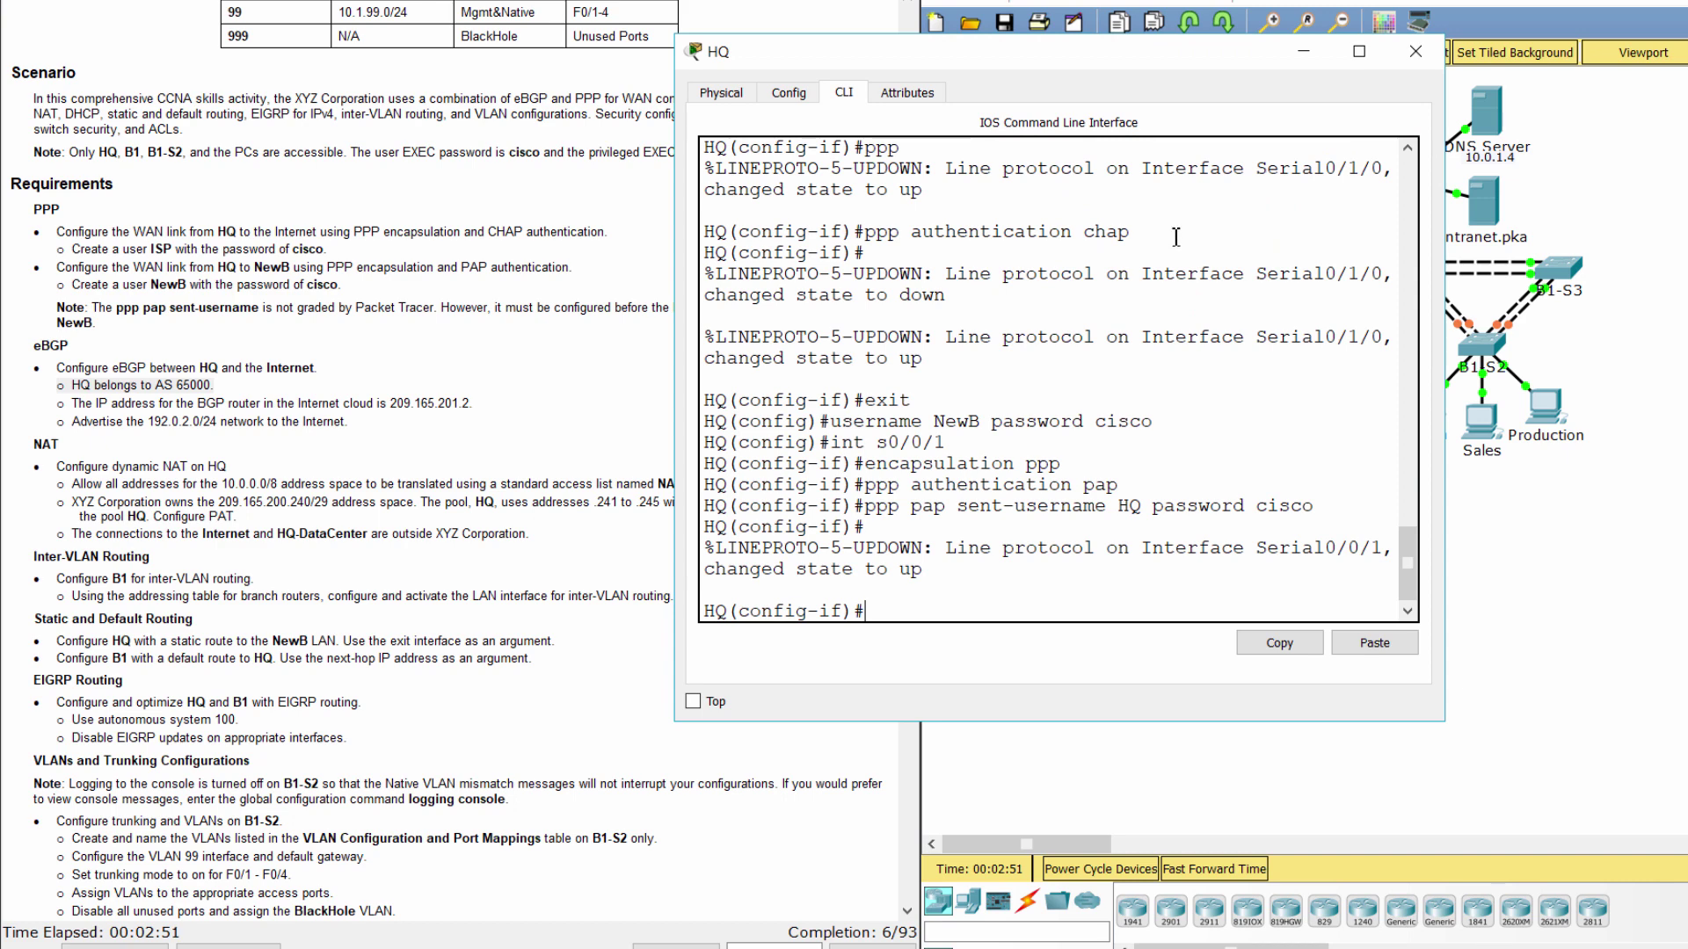
type("exit")
key("Return")
type("rou")
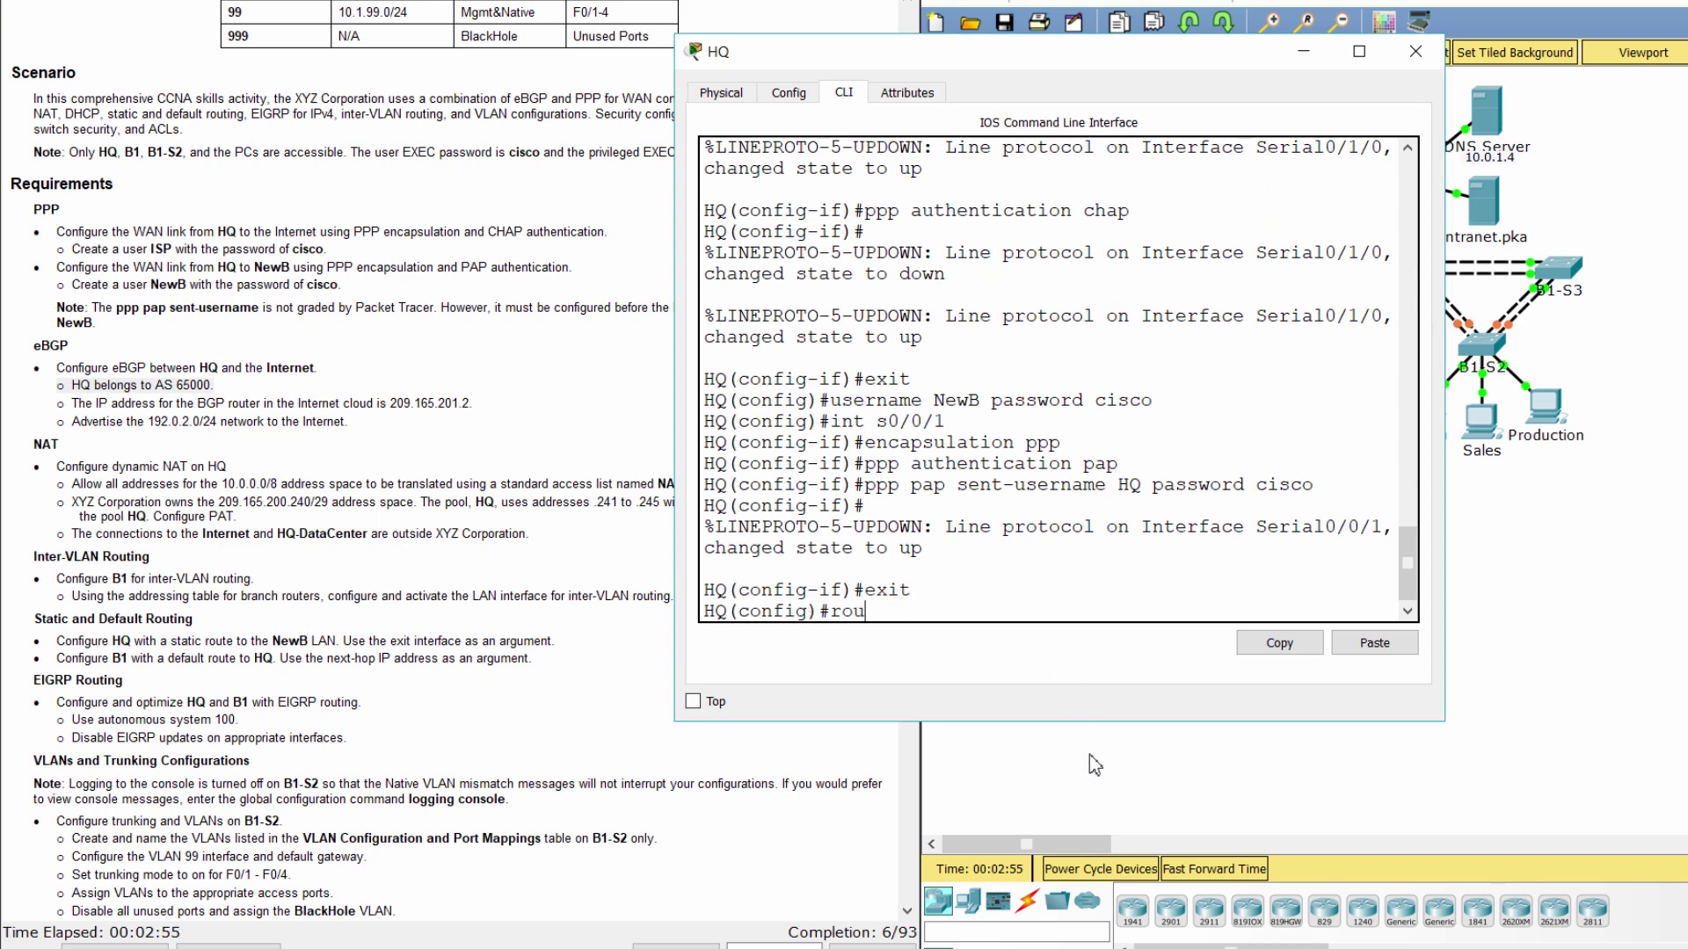
type("ter bgp 65000")
key("Return")
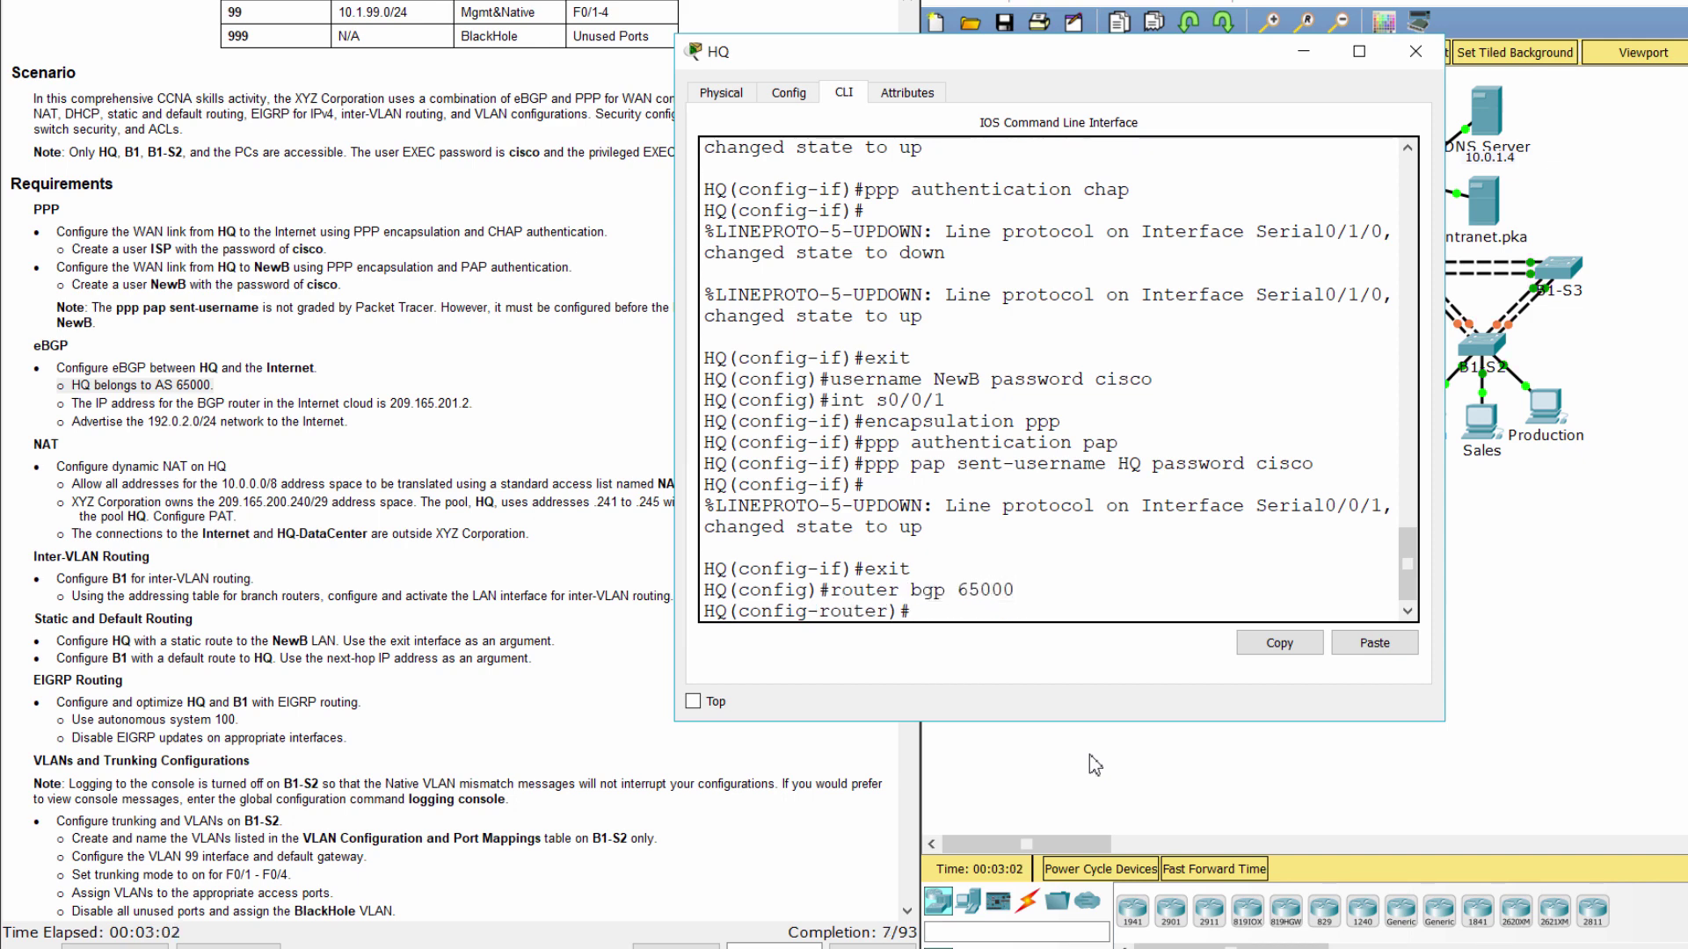
Check the BGP neighbor IP requirement and begin entering the neighbor command.
left_click_drag(51, 404, 527, 406)
left_click(1518, 532)
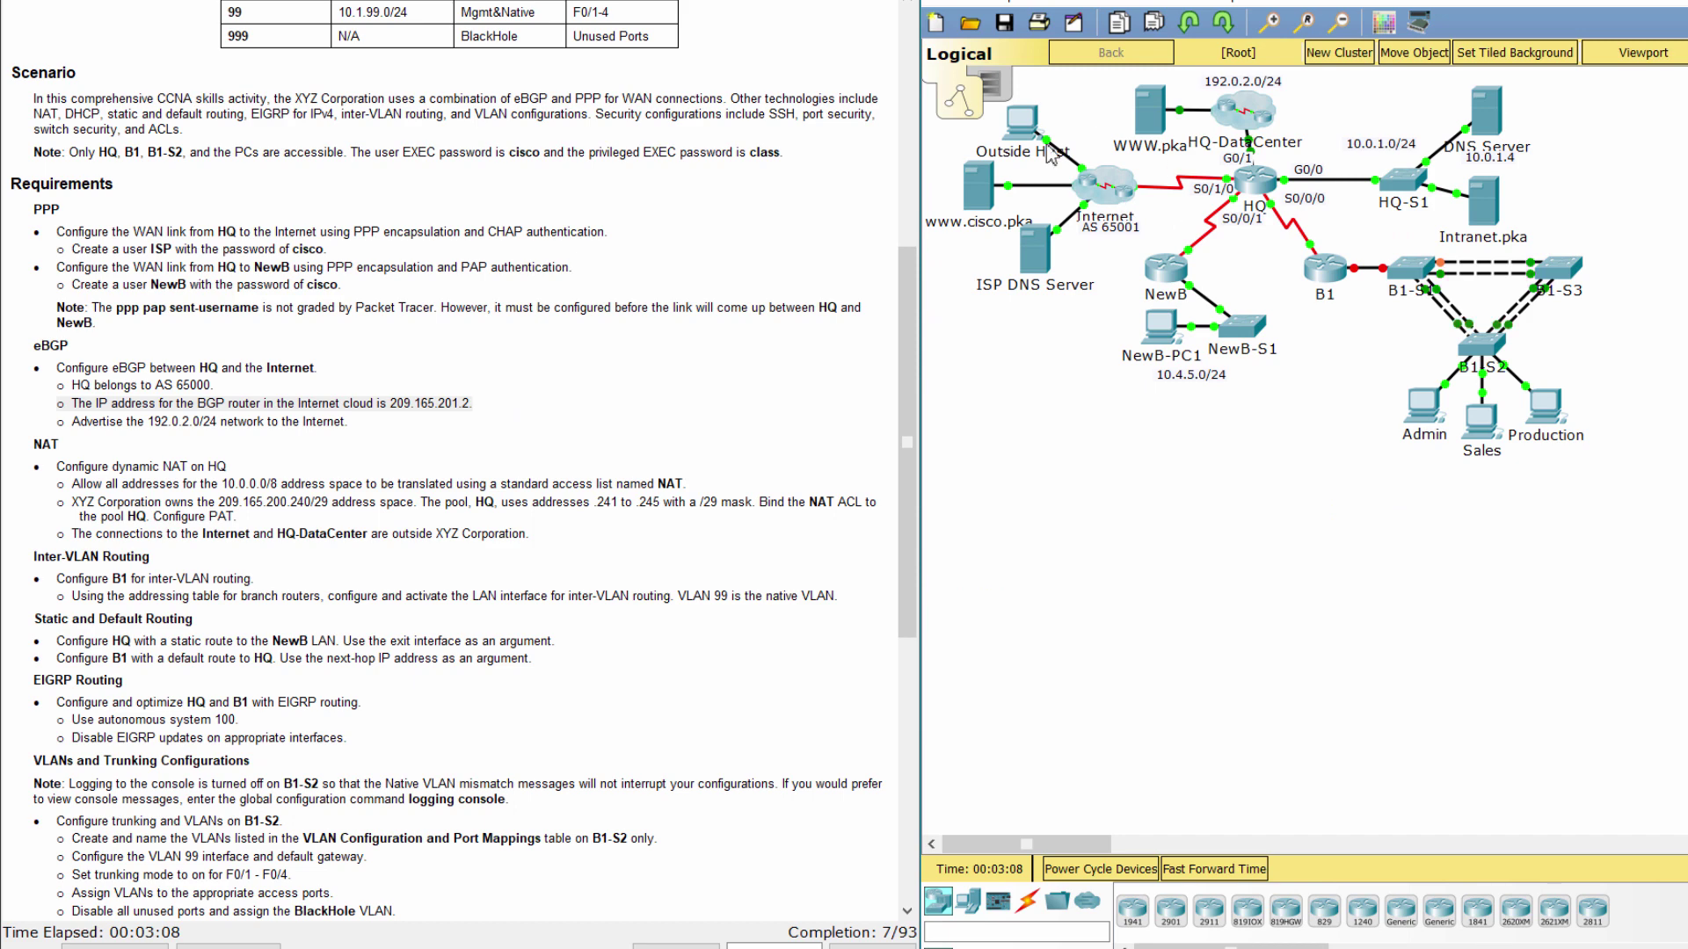
left_click(1262, 189)
type("nei")
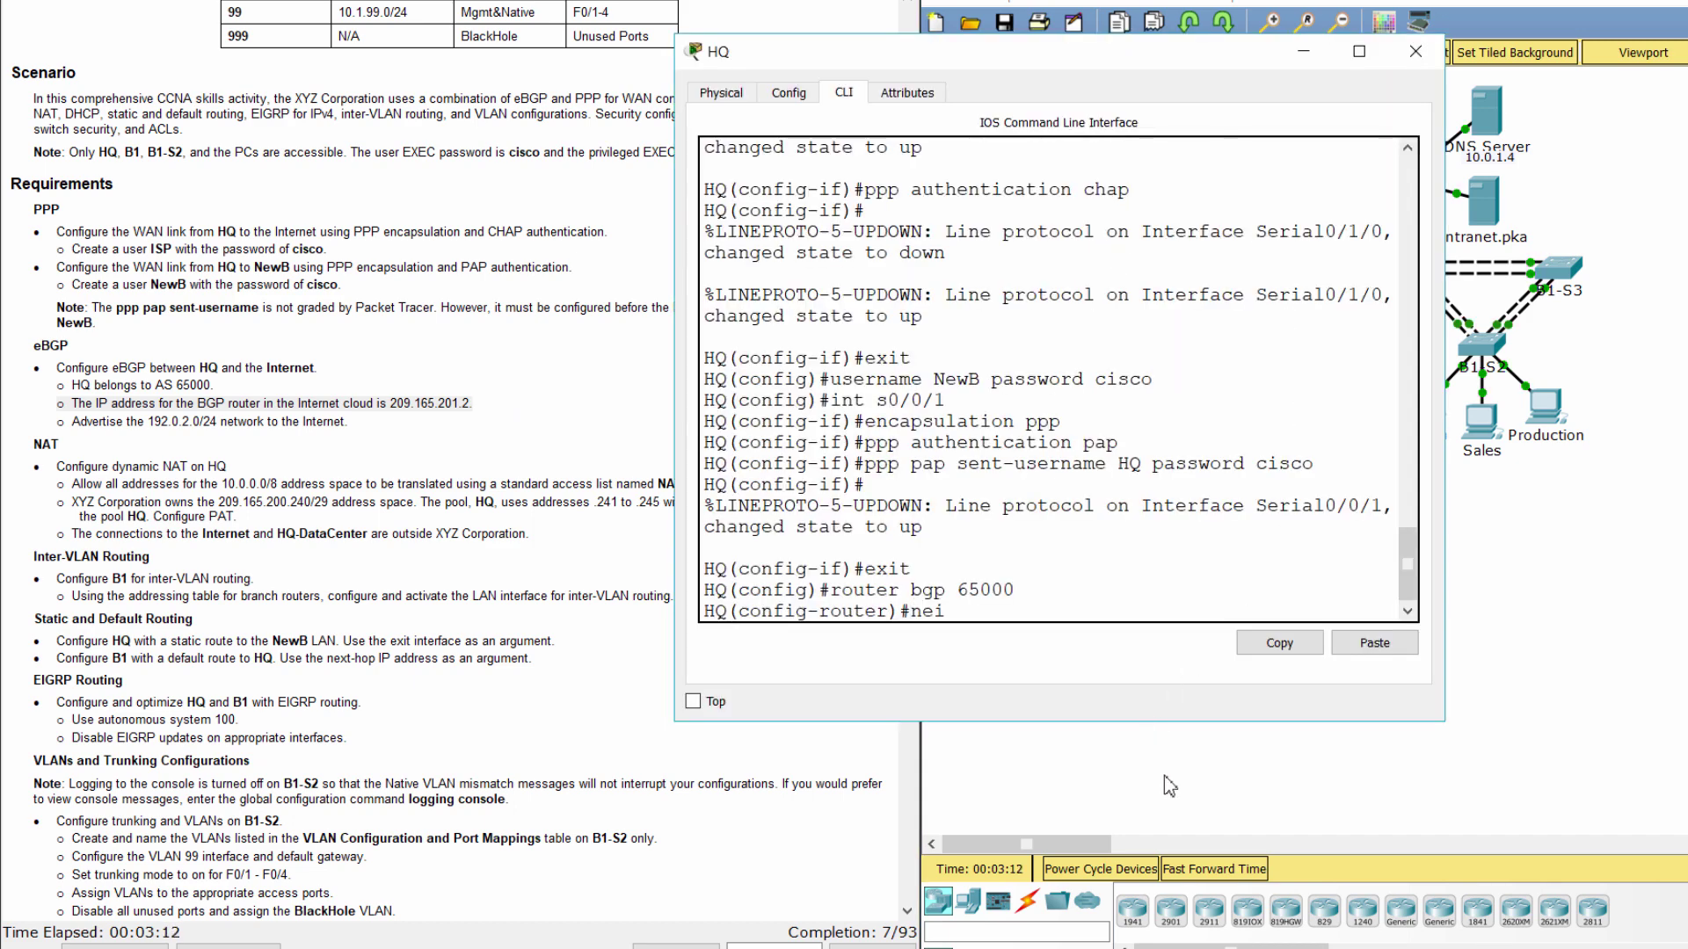
type("ghbor 20")
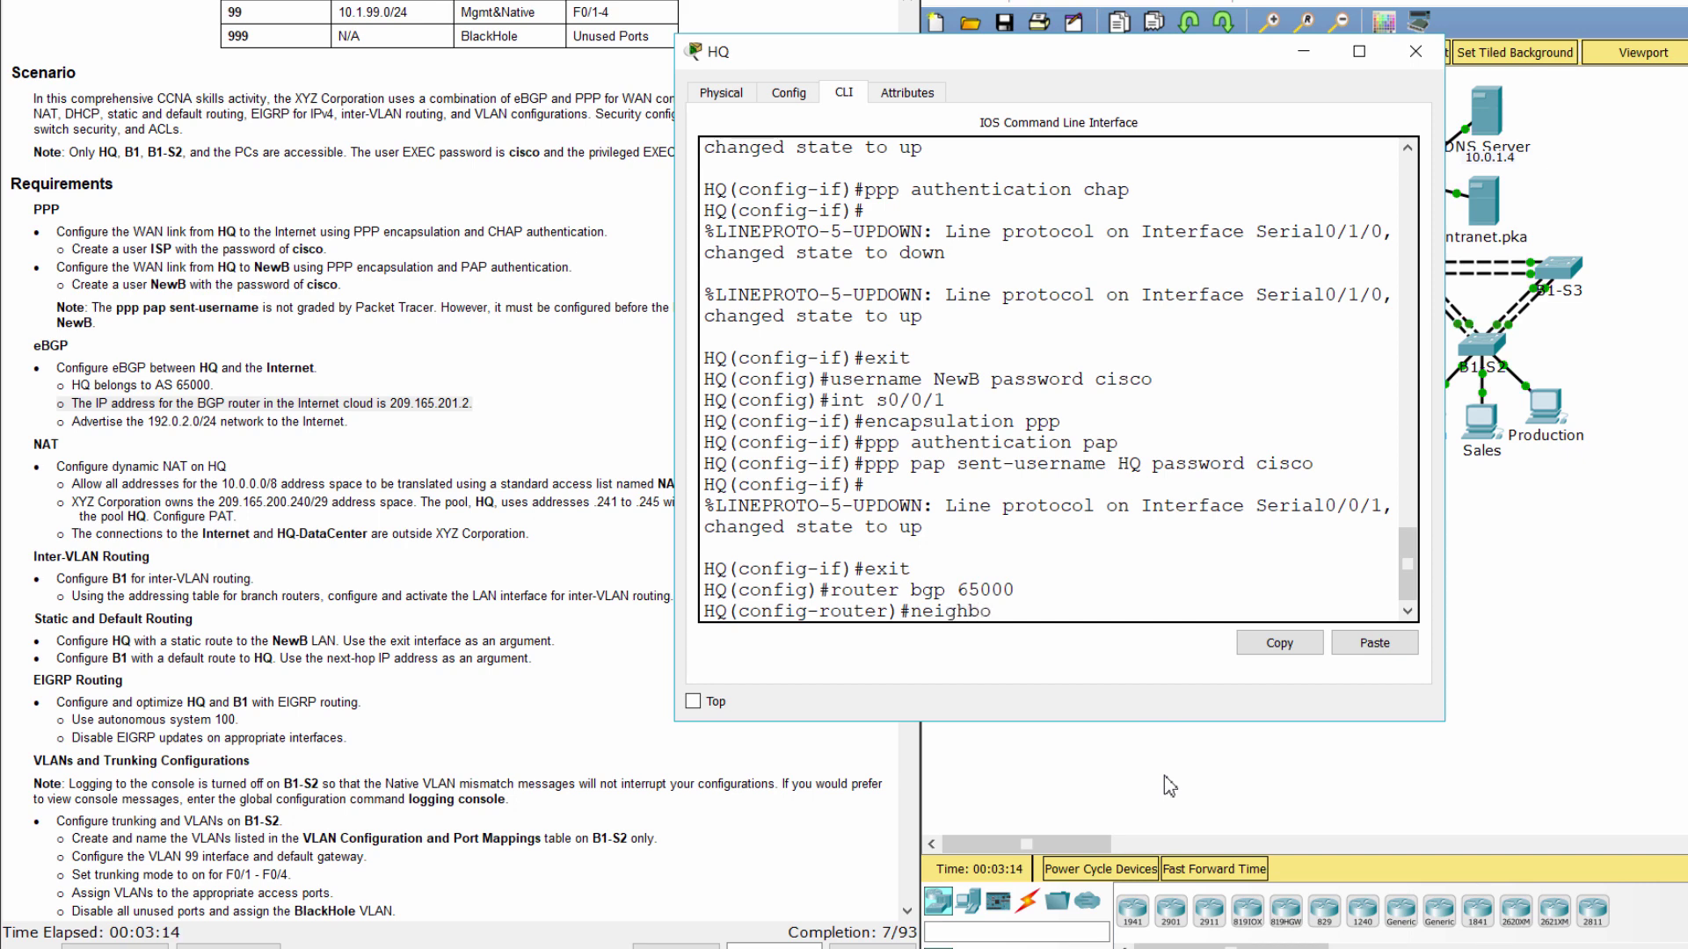
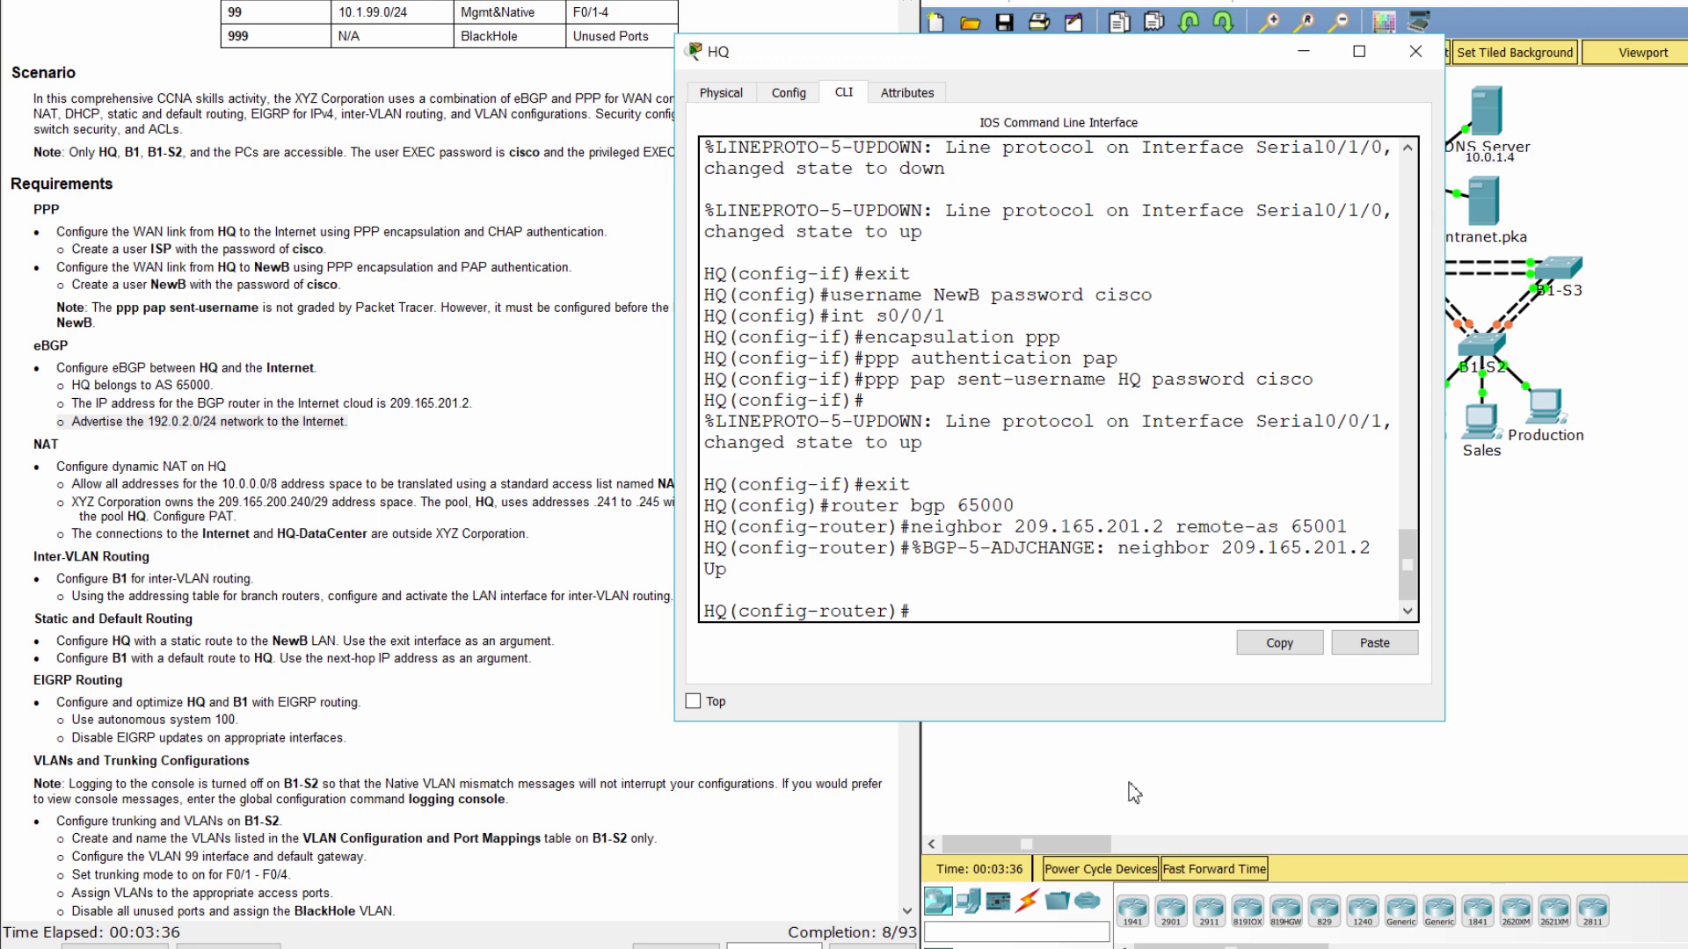
Advertise network 192.0.2.0 mask 255.255.255.0 in HQ's BGP process.
type("network")
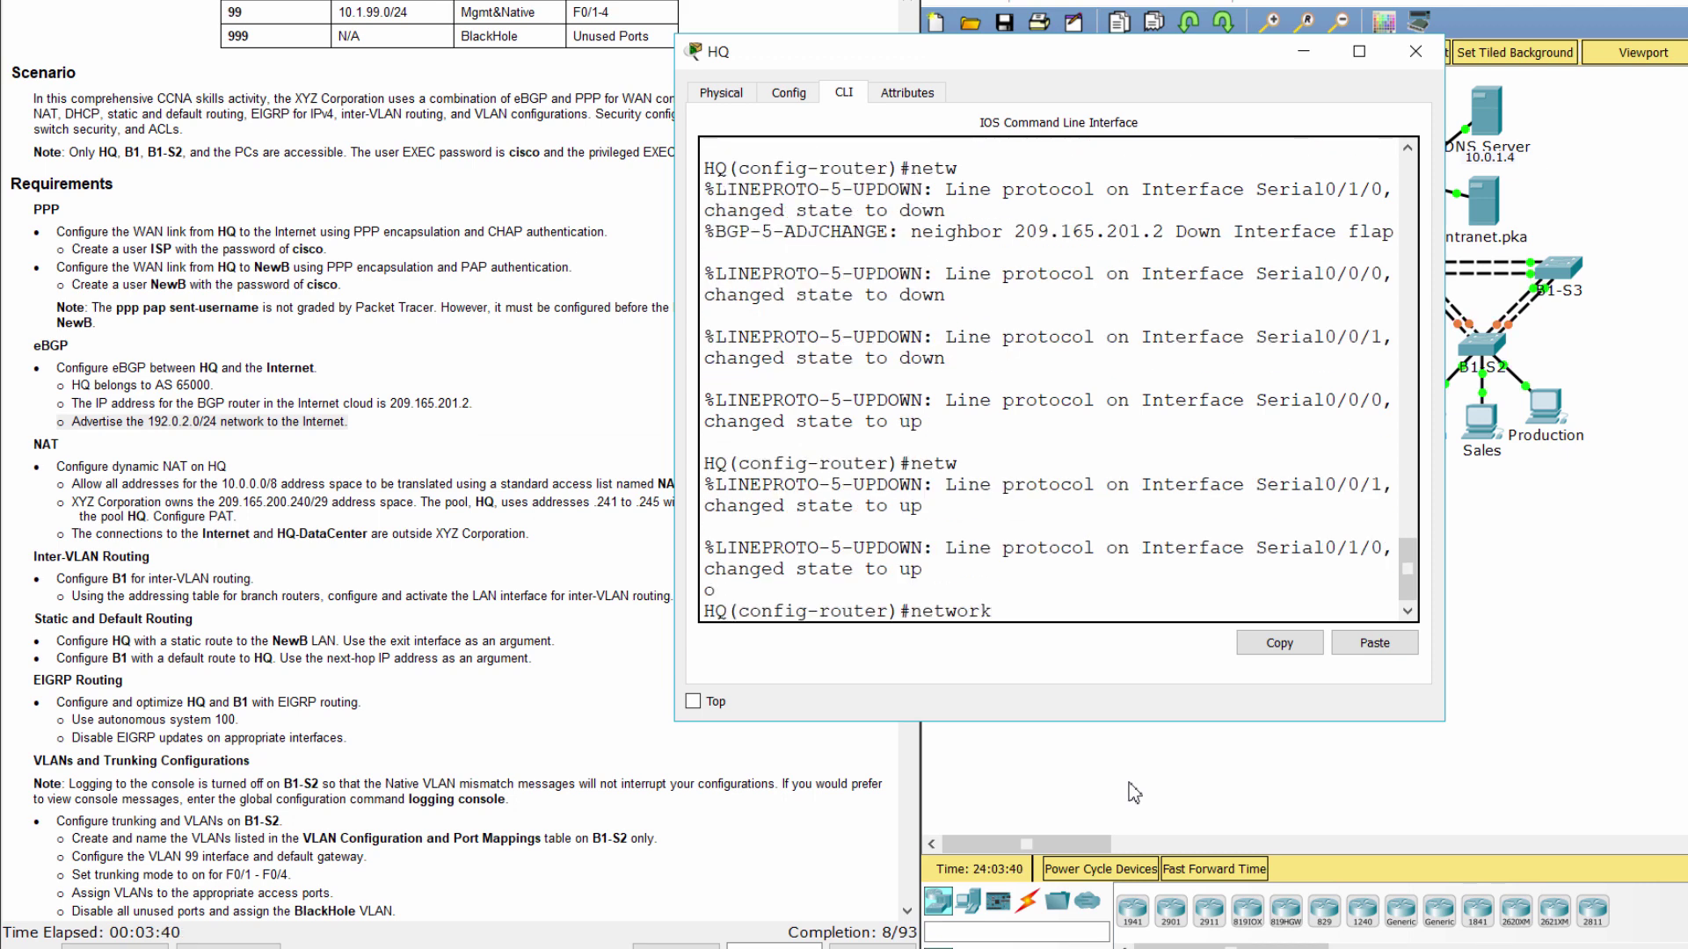
type(" 192.0.2.0 mask 255.255.255")
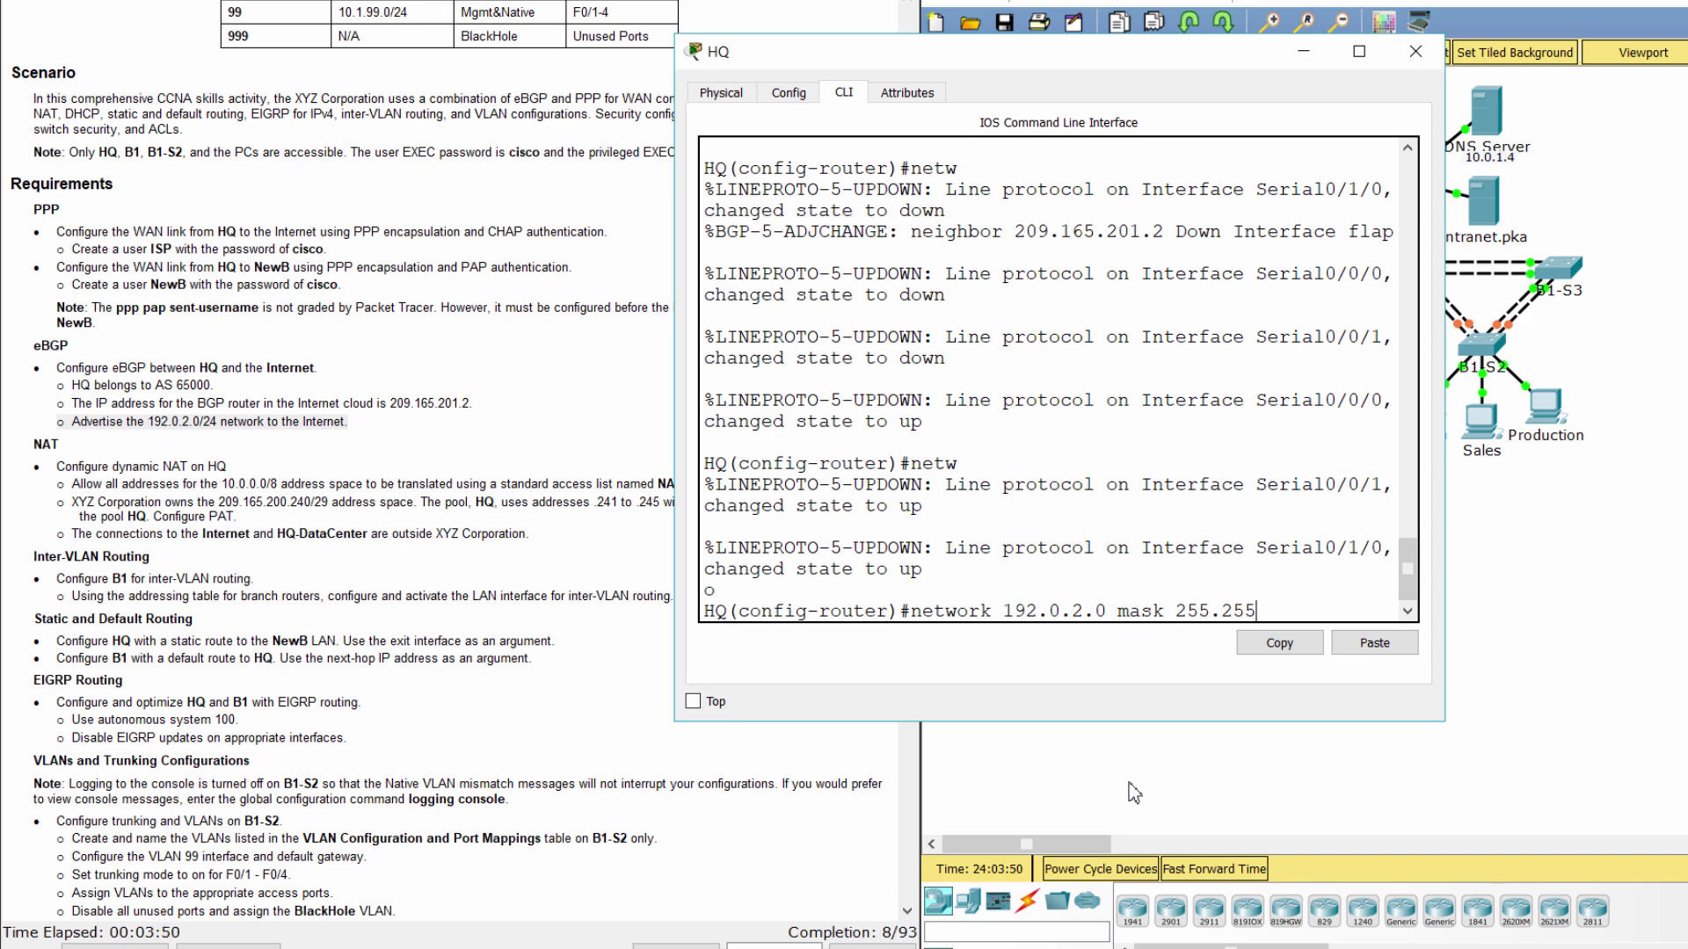
type(".0")
key("Return")
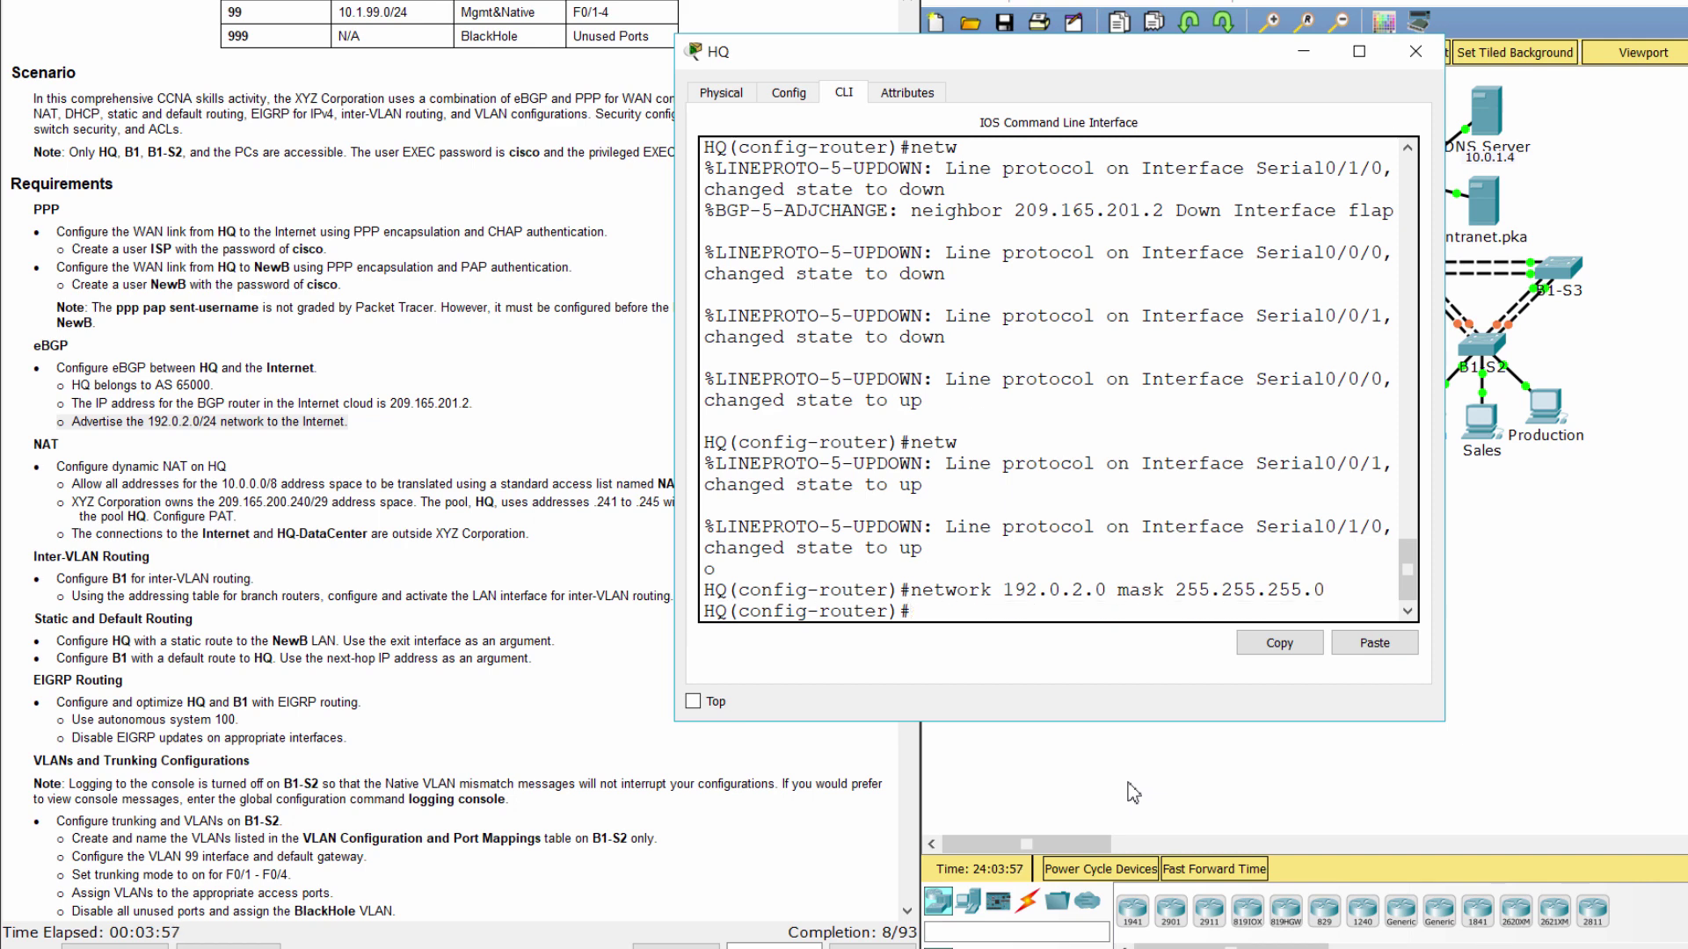
left_click(38, 518)
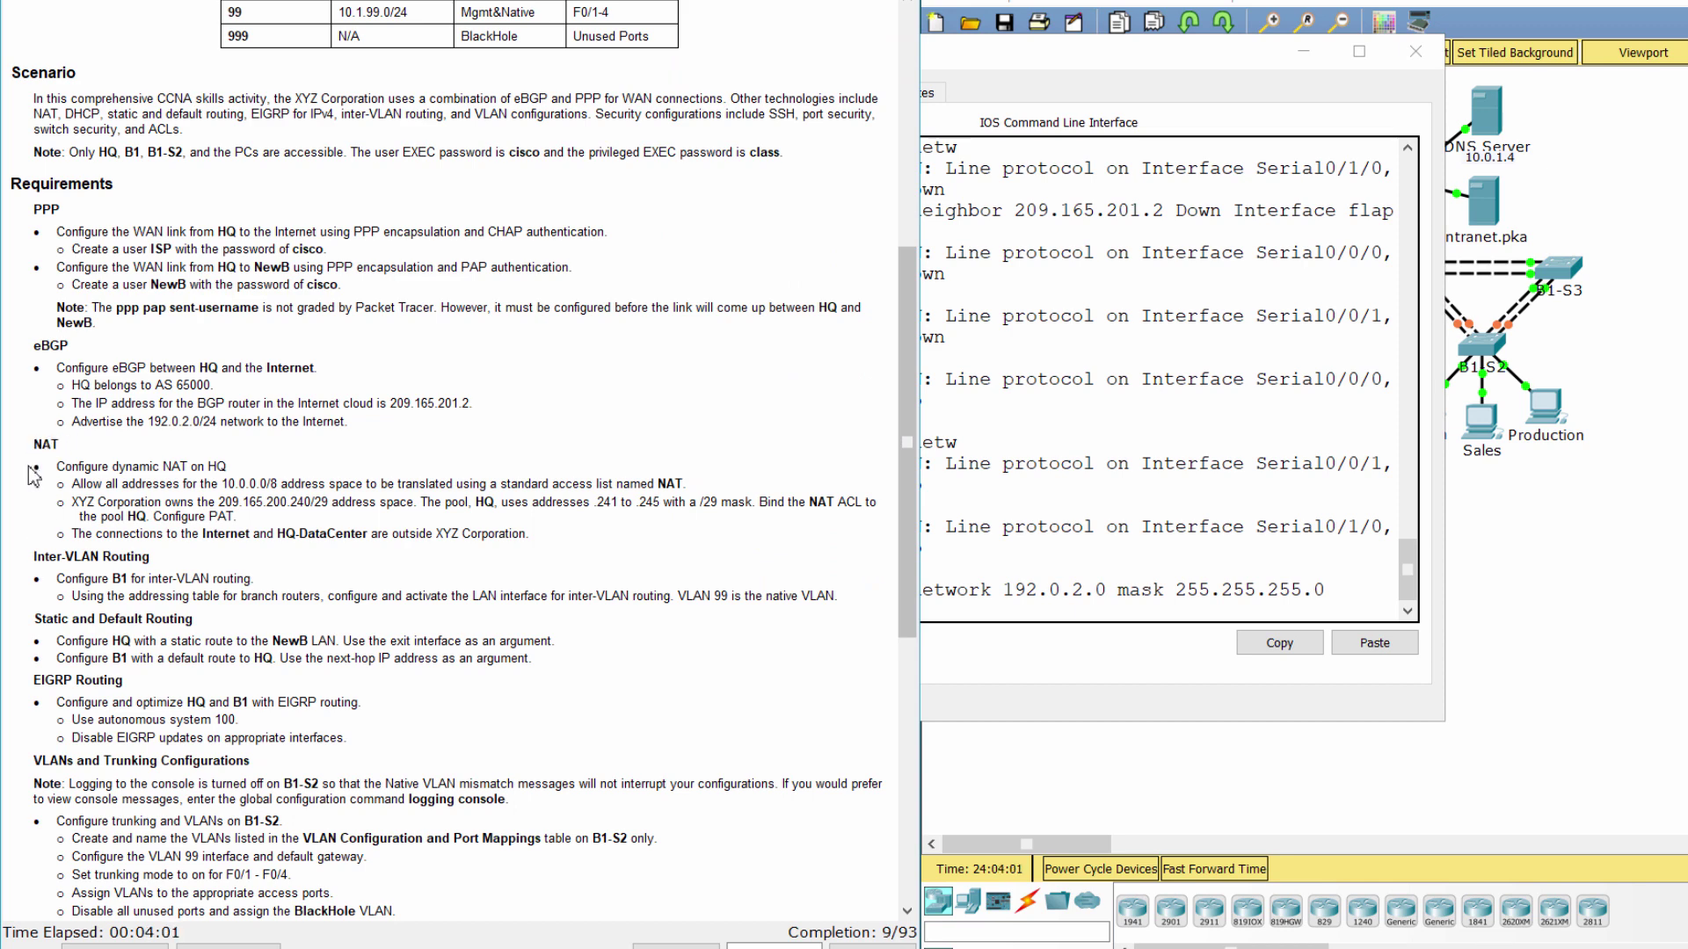
Highlight HQ's dynamic NAT requirements for 10.0.0.0/8, then leave BGP configuration.
left_click_drag(39, 466, 270, 468)
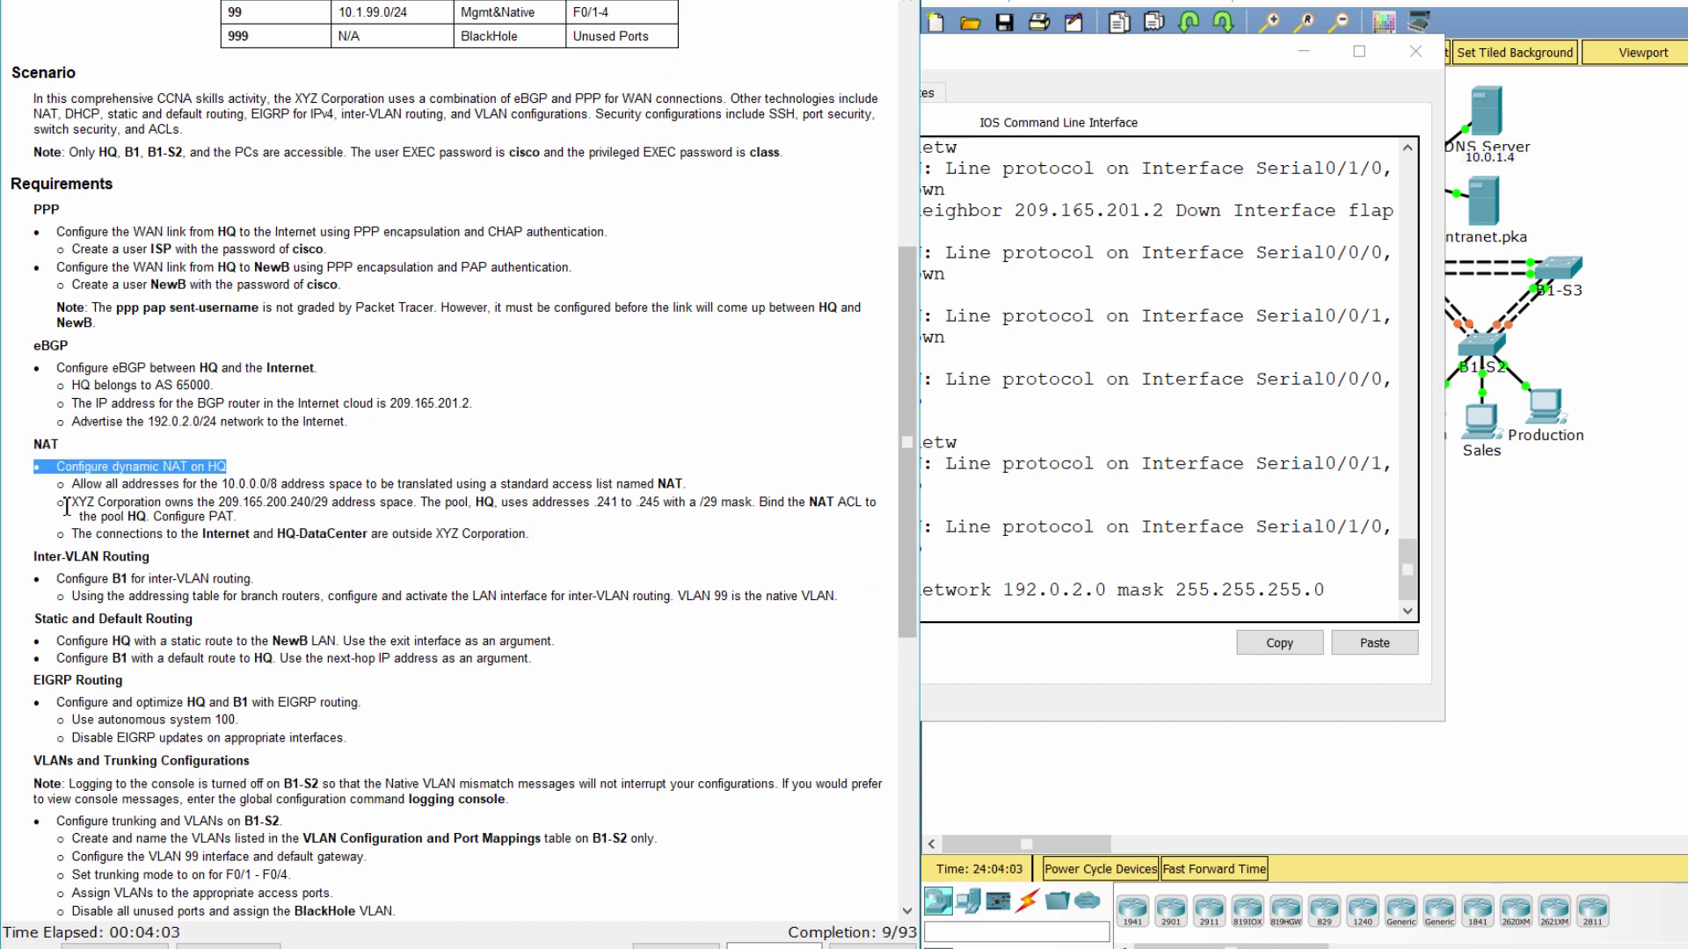
left_click_drag(57, 484, 708, 487)
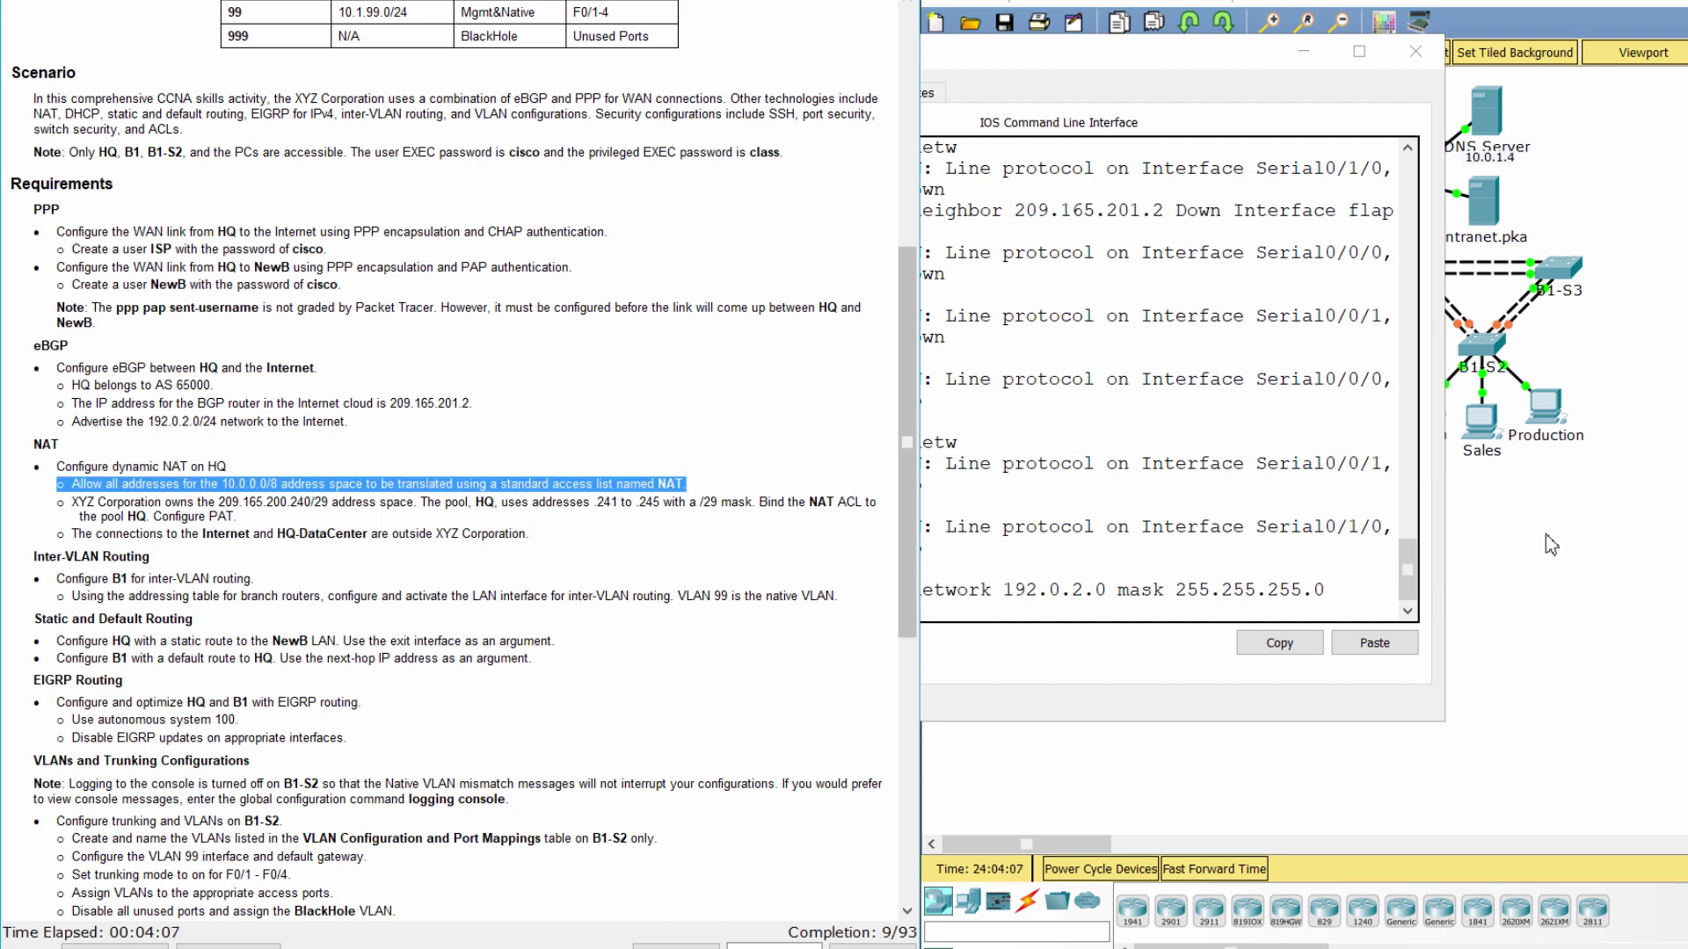
left_click(1031, 644)
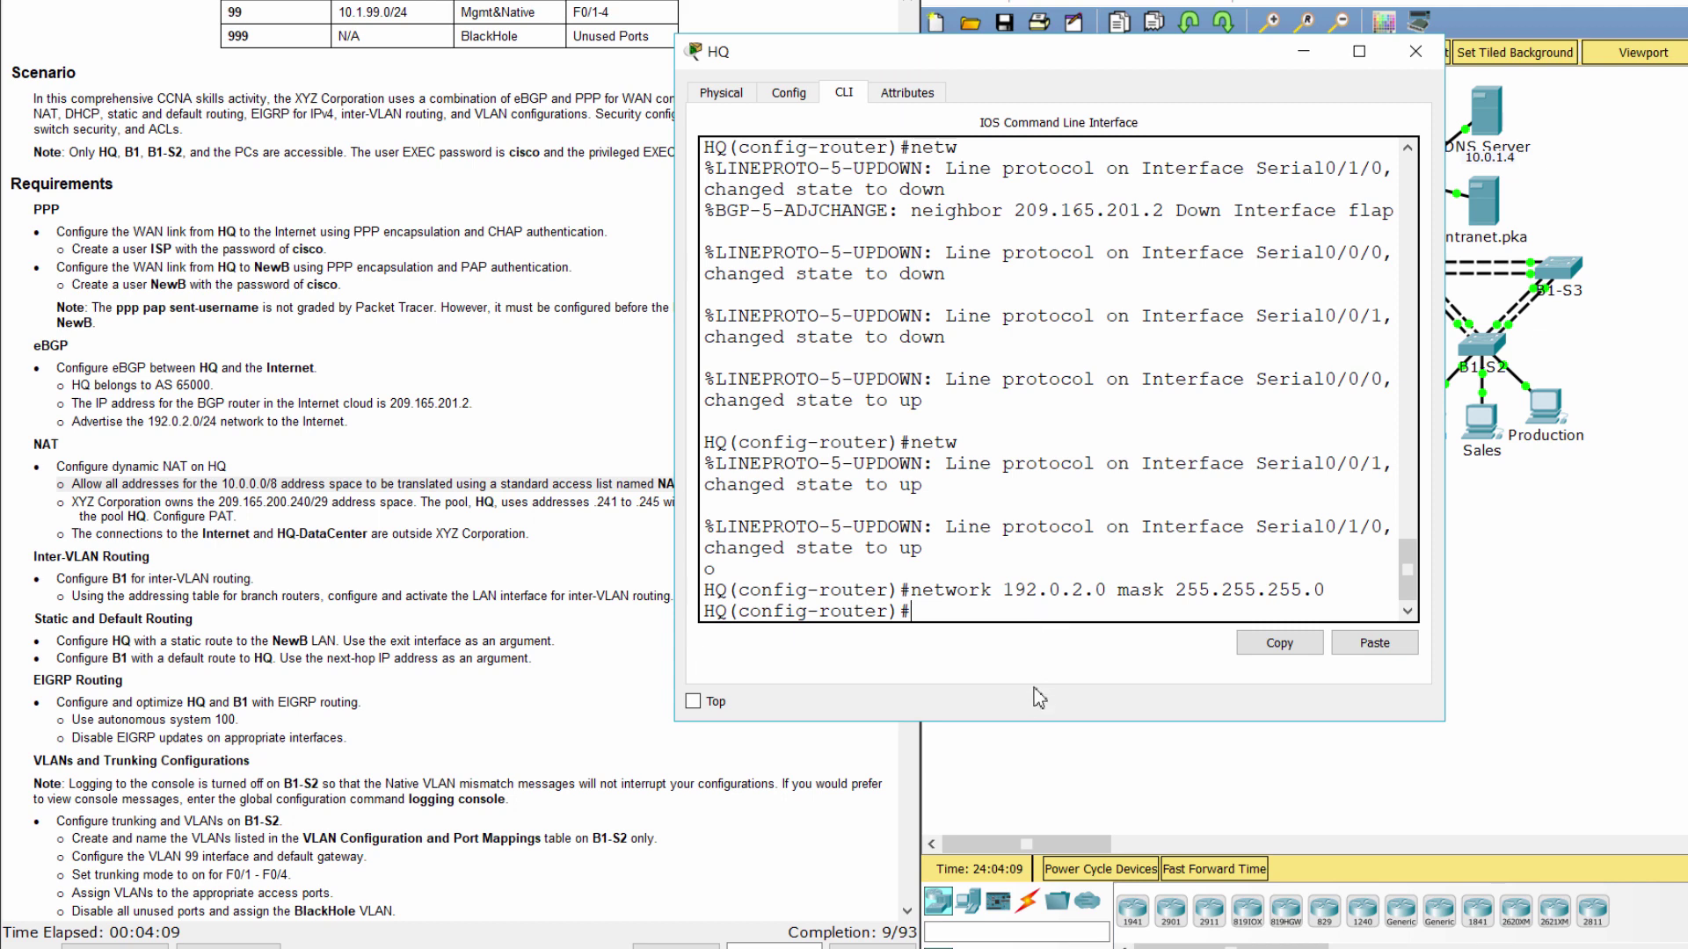
type("exit")
key("Return")
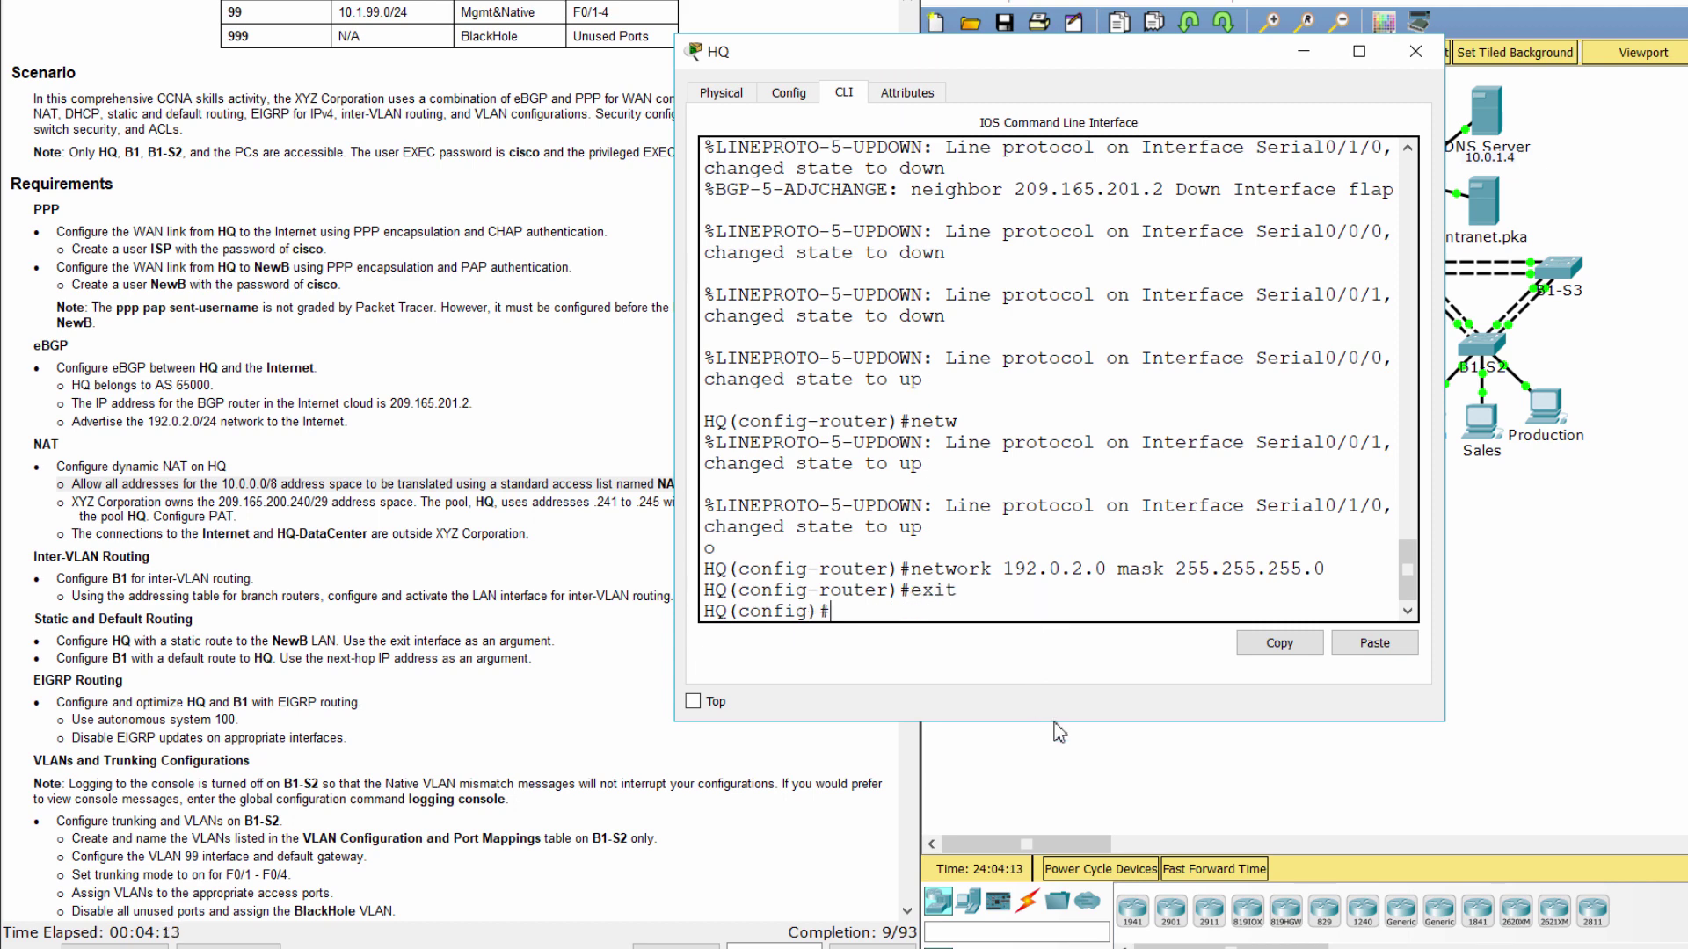
Create standard access list NAT on HQ permitting 10.0.0.0 0.255.255.255.
type("ip access-list stan")
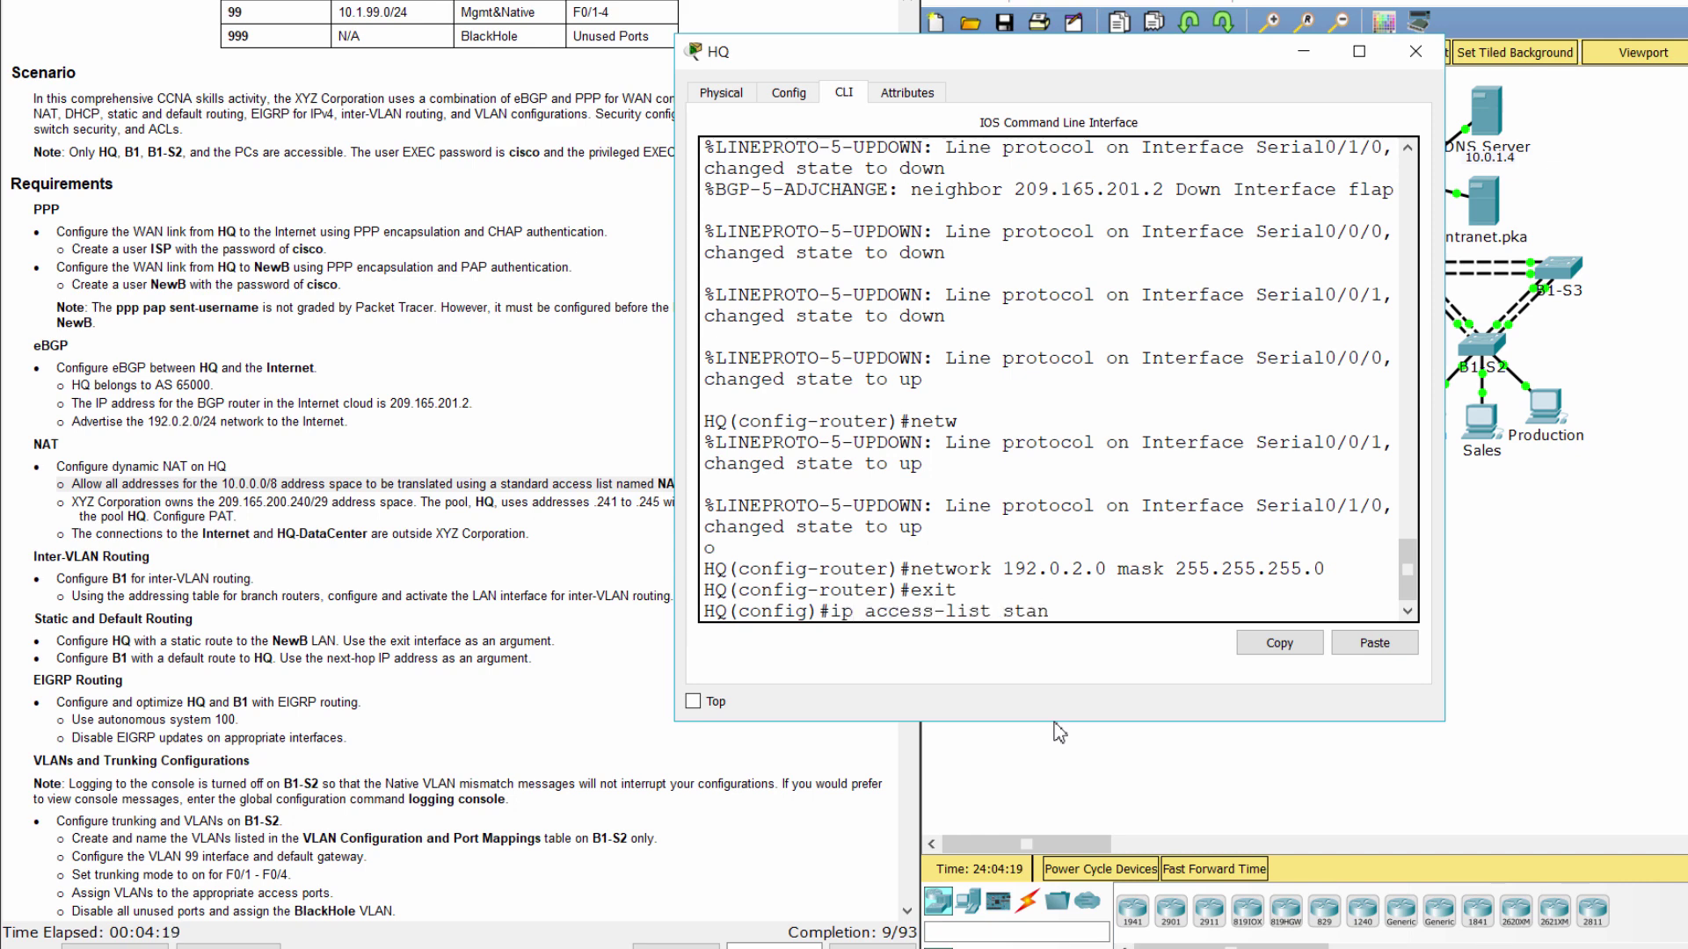
type("dard NAT")
key("Return")
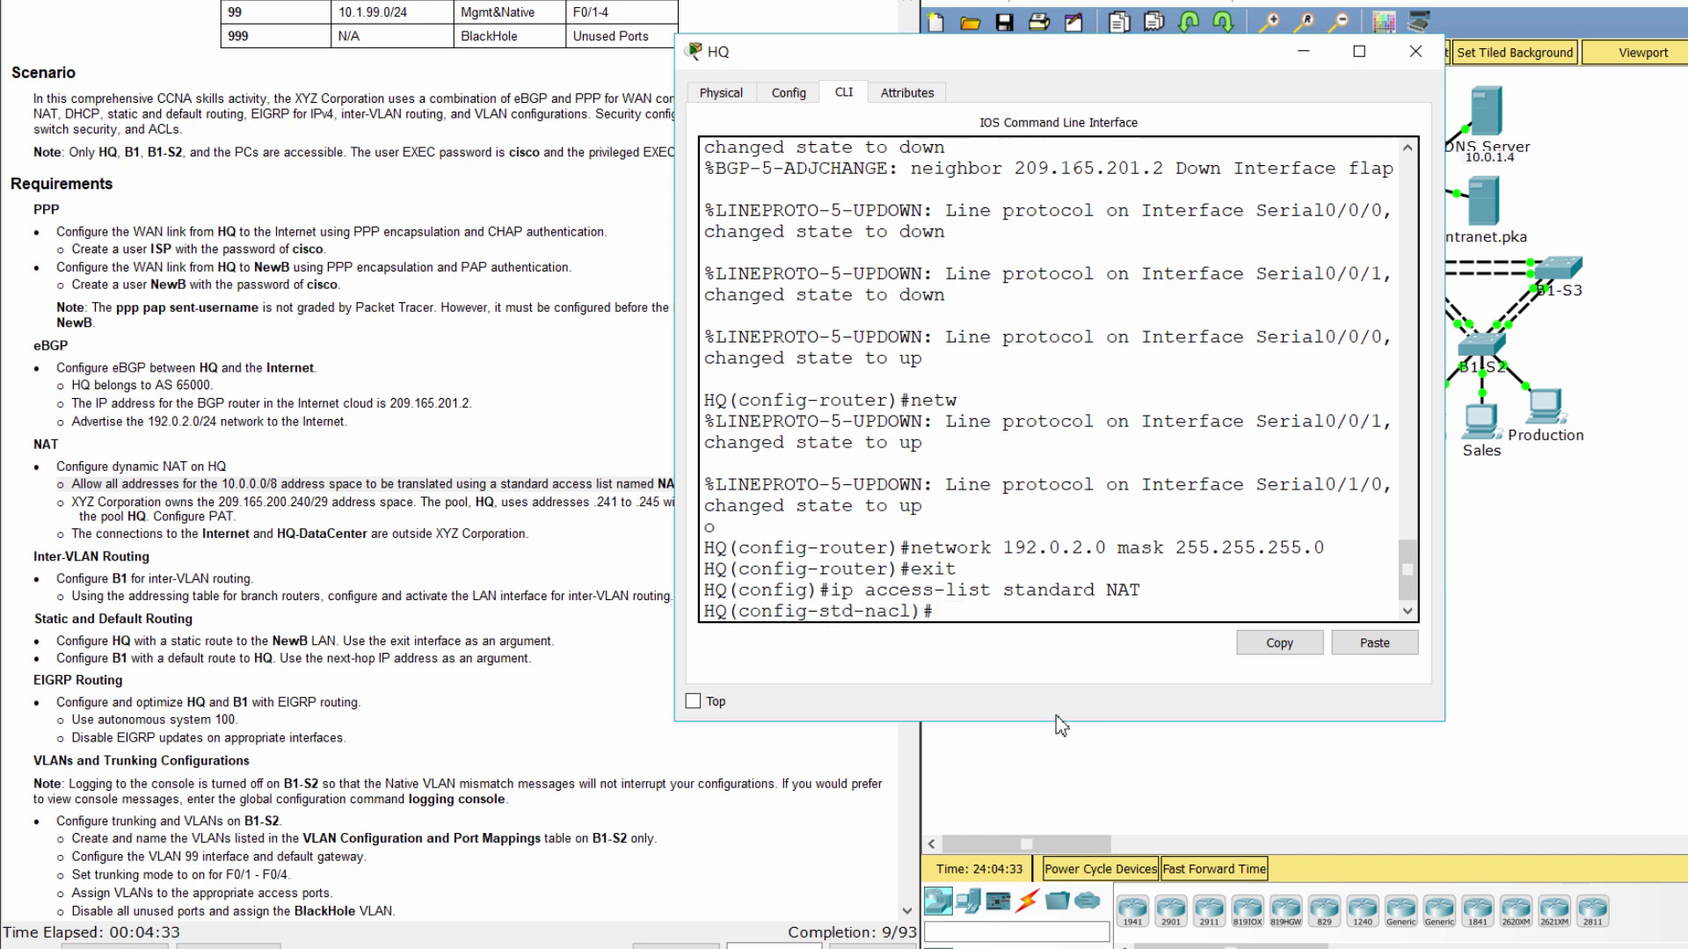
type("permit 10.0.0")
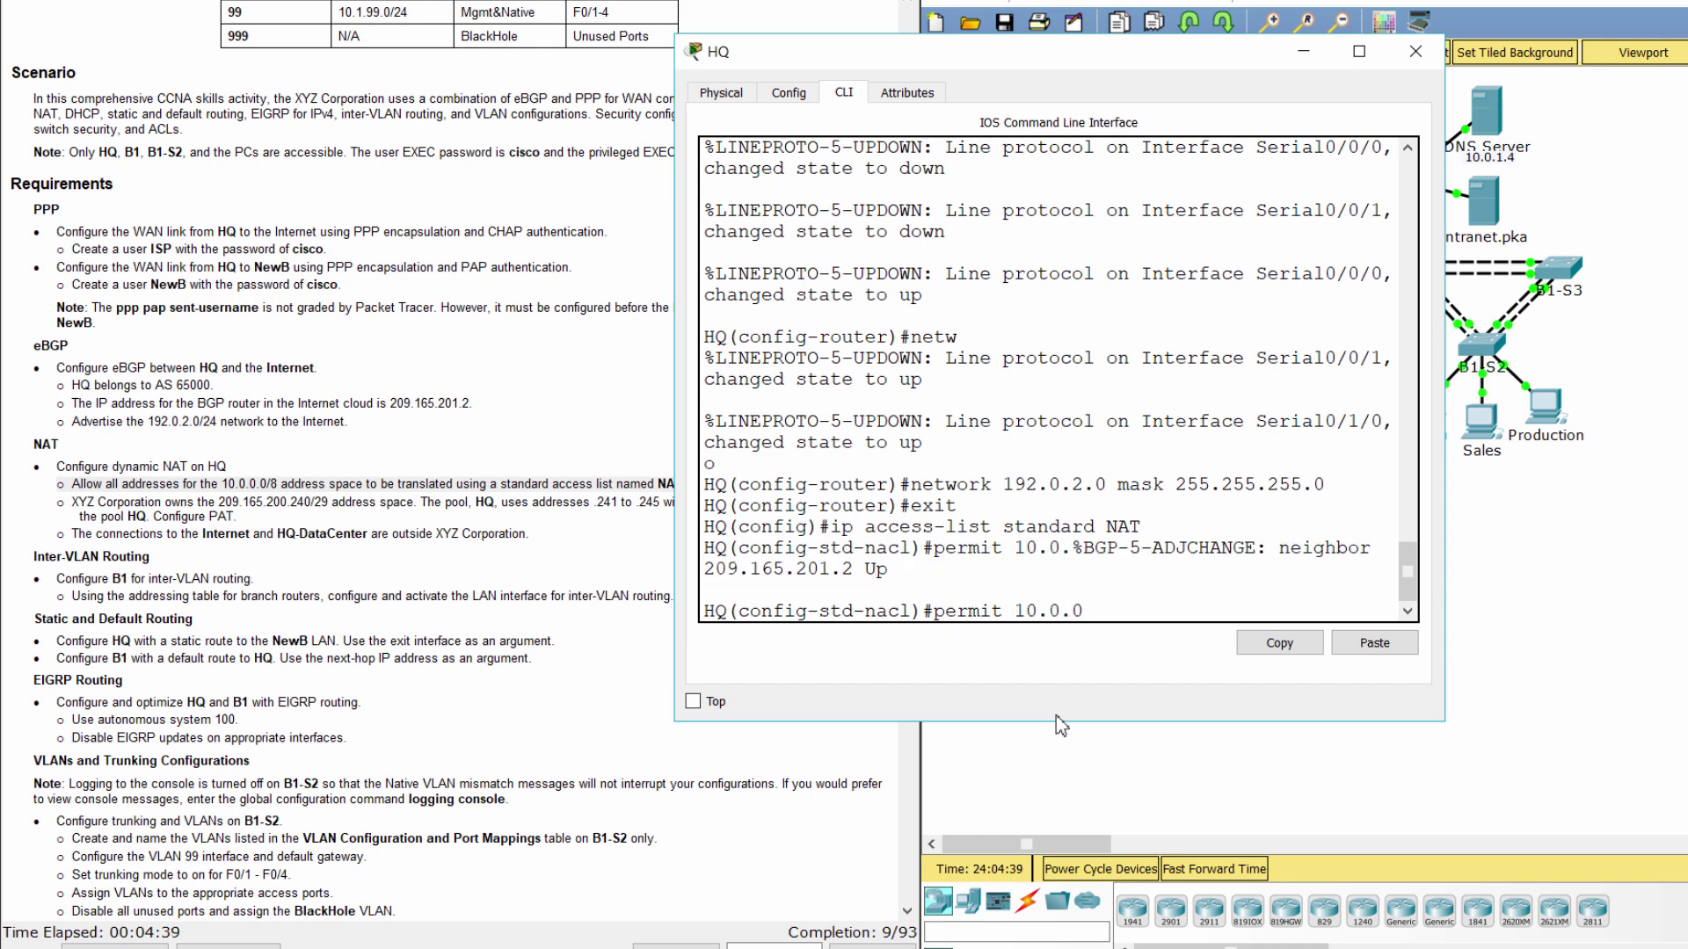
type(".0 0.255.255.255")
key("Return")
type("exit")
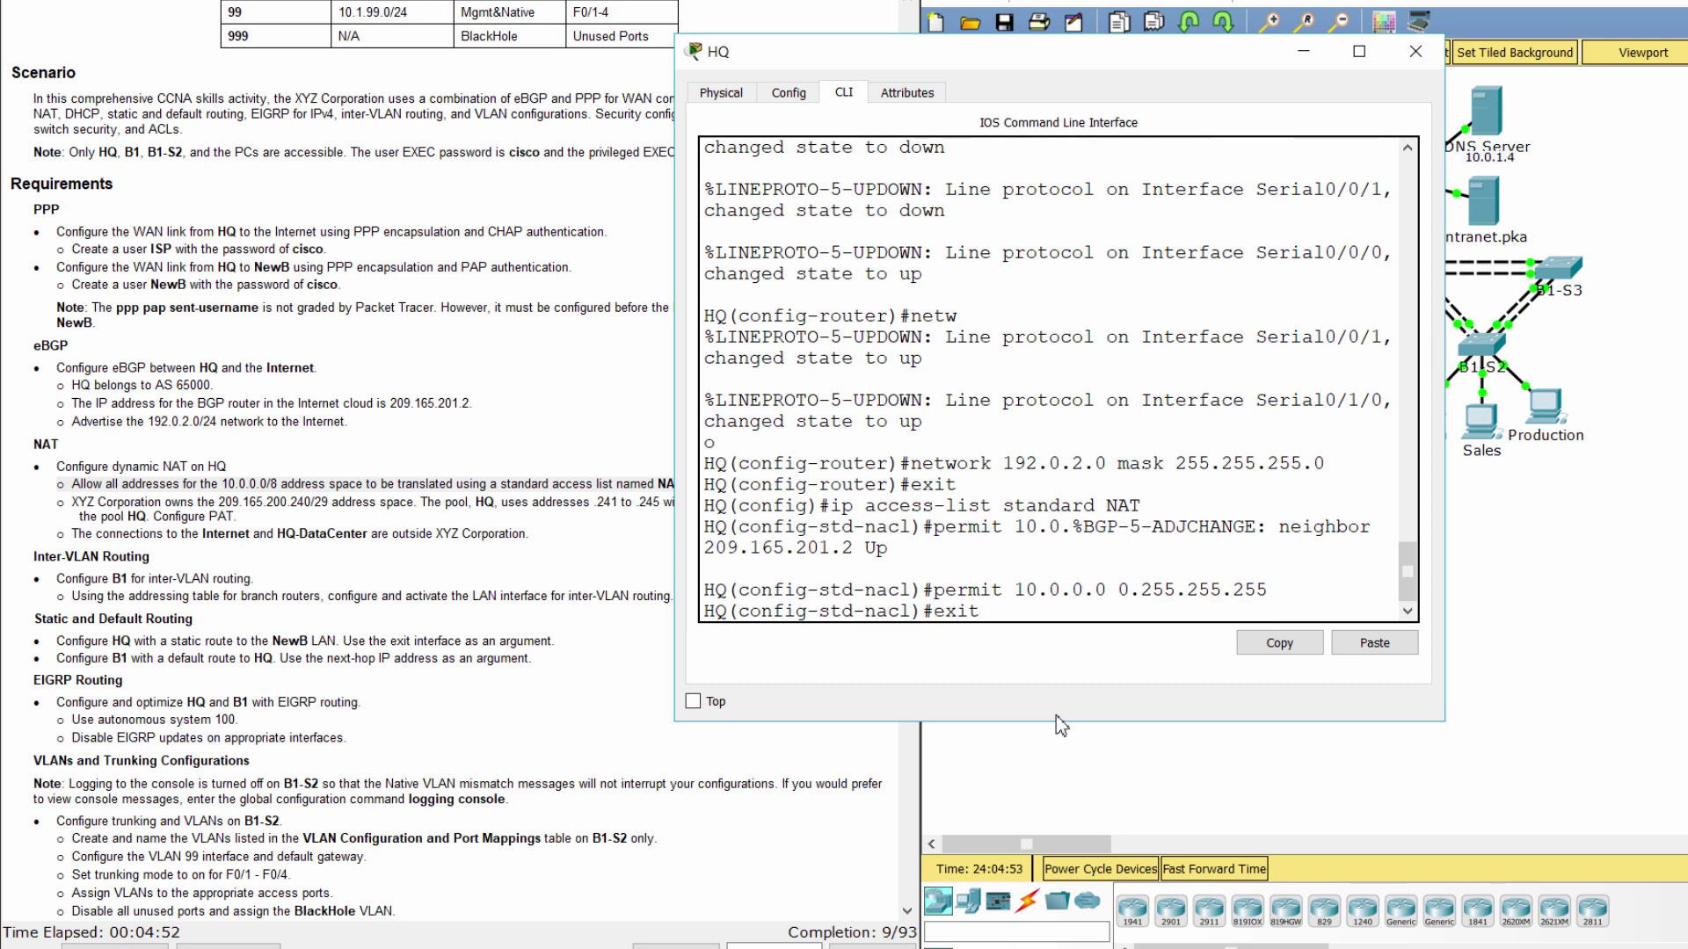
key("Return")
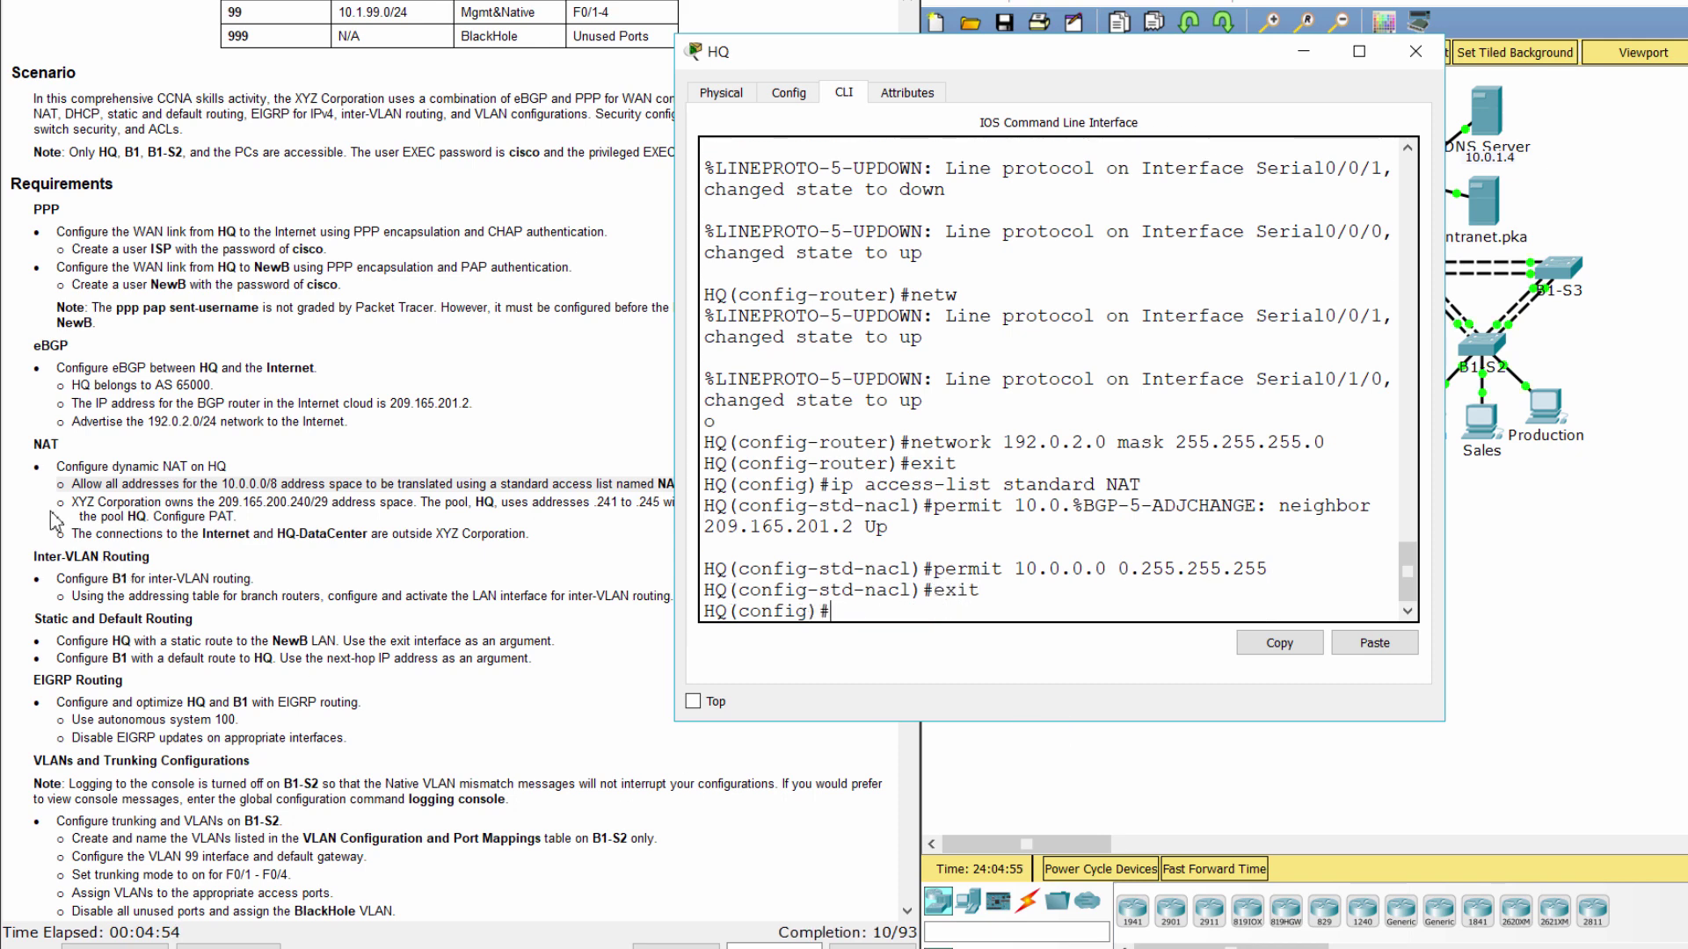
left_click_drag(55, 523, 248, 520)
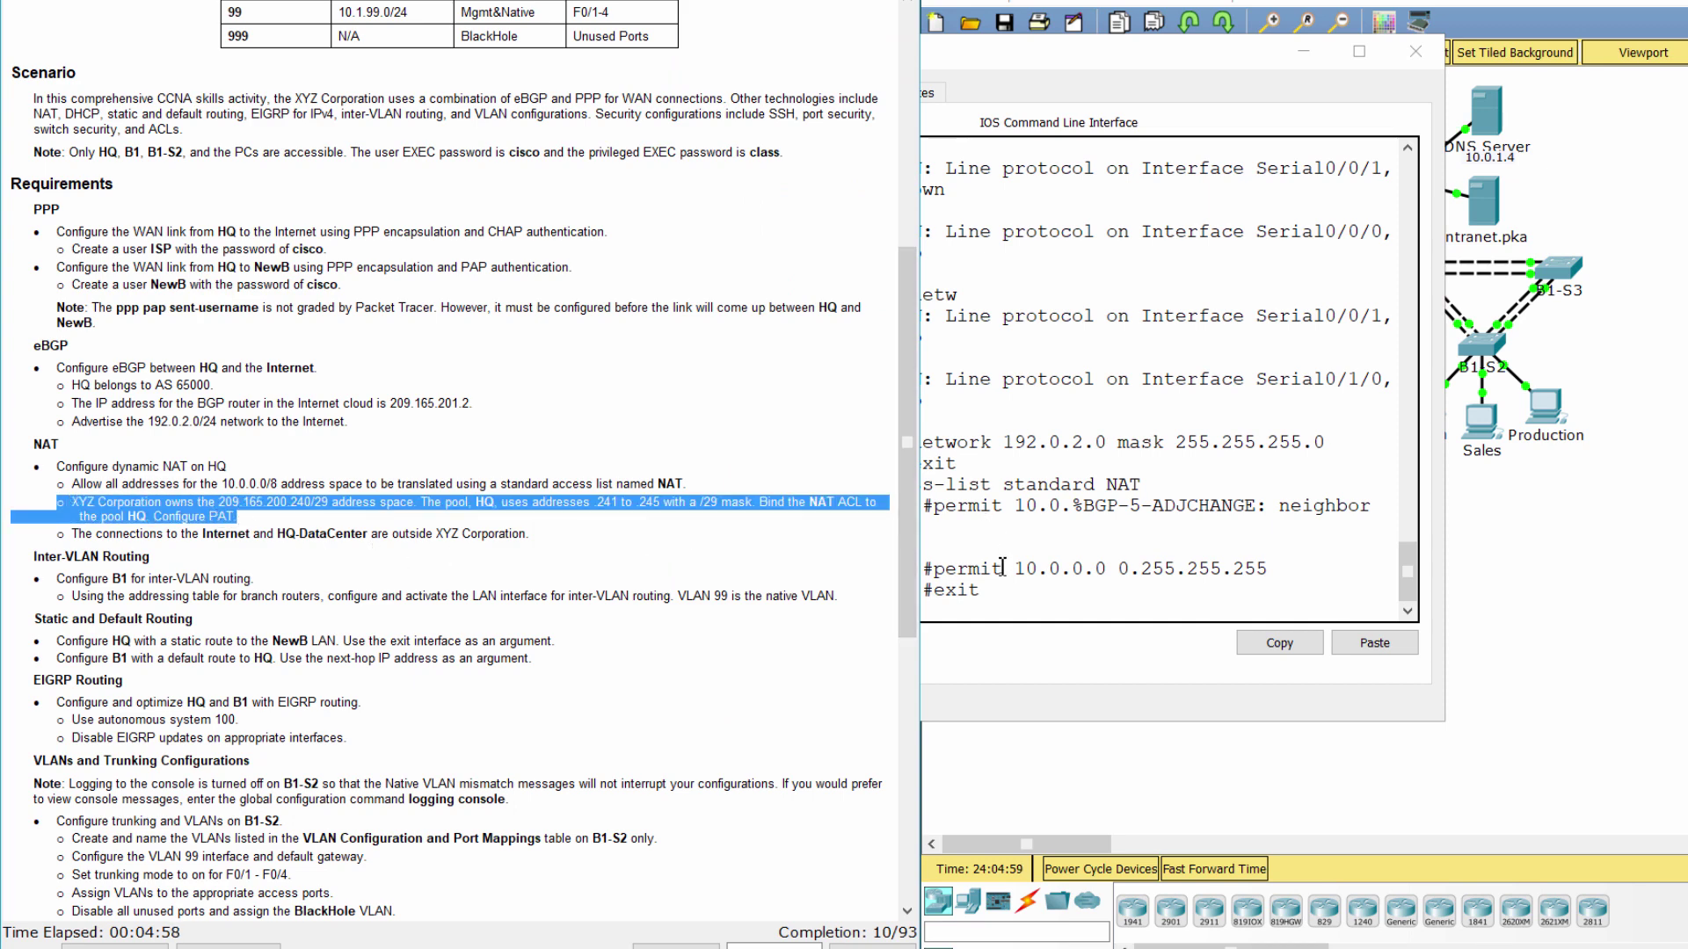
left_click(1007, 617)
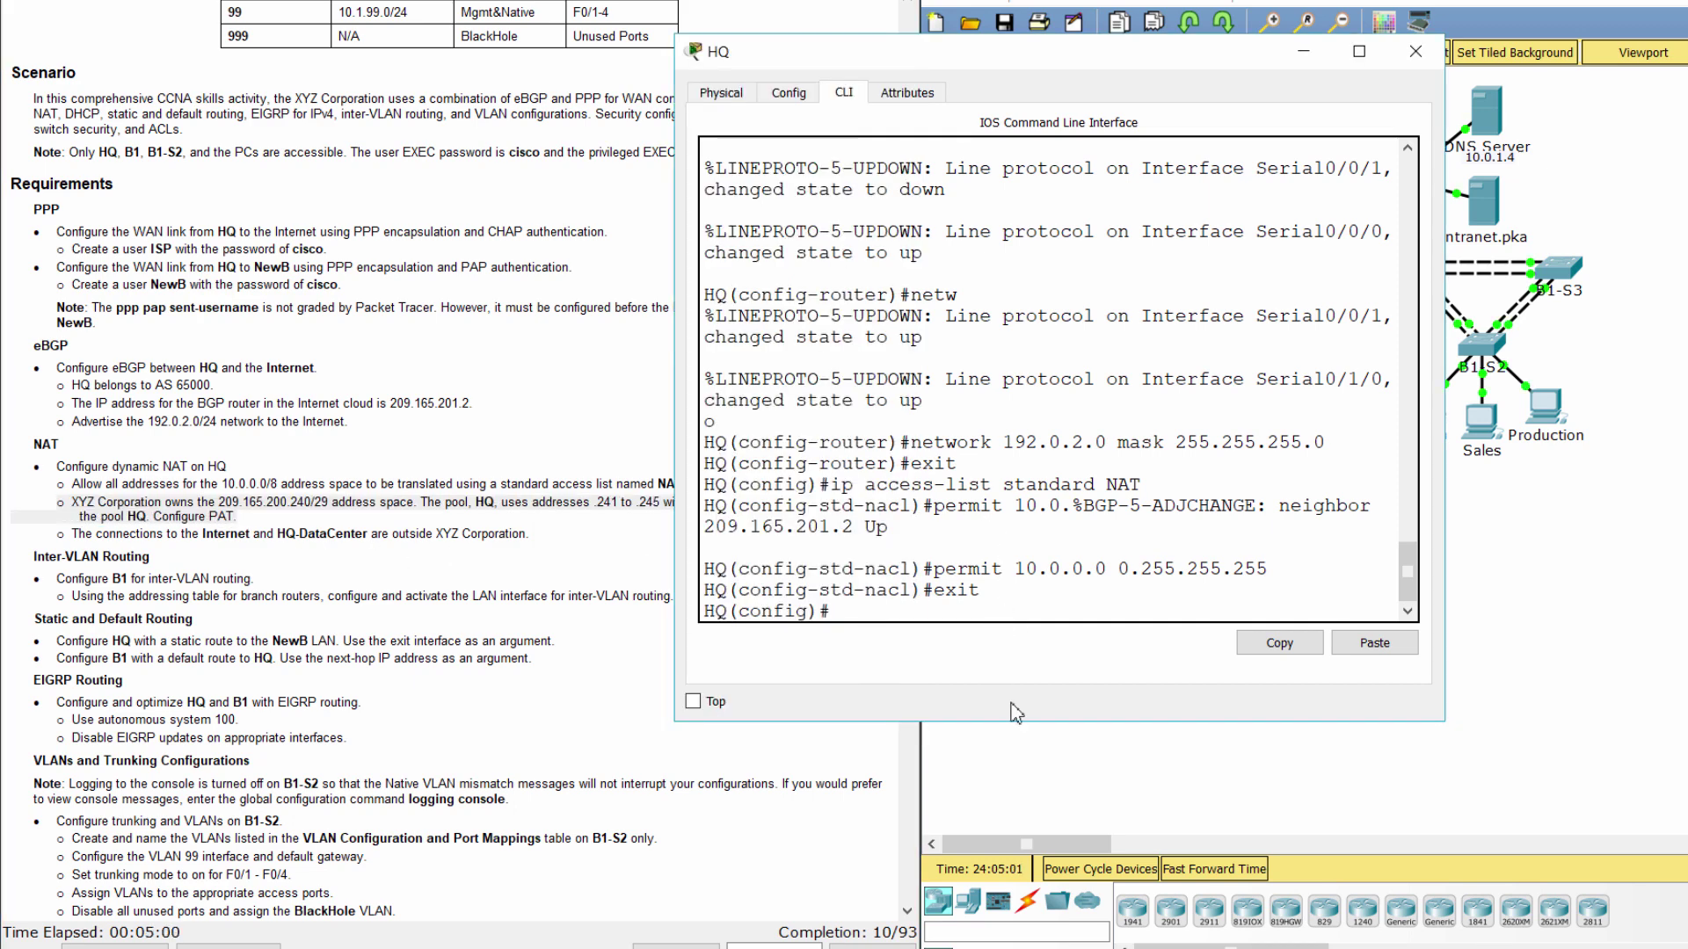
Create NAT pool HQ 209.165.200.241–245 netmask 255.255.255.248 and overload list NAT onto it.
type("ip nat pool HQ 209.165")
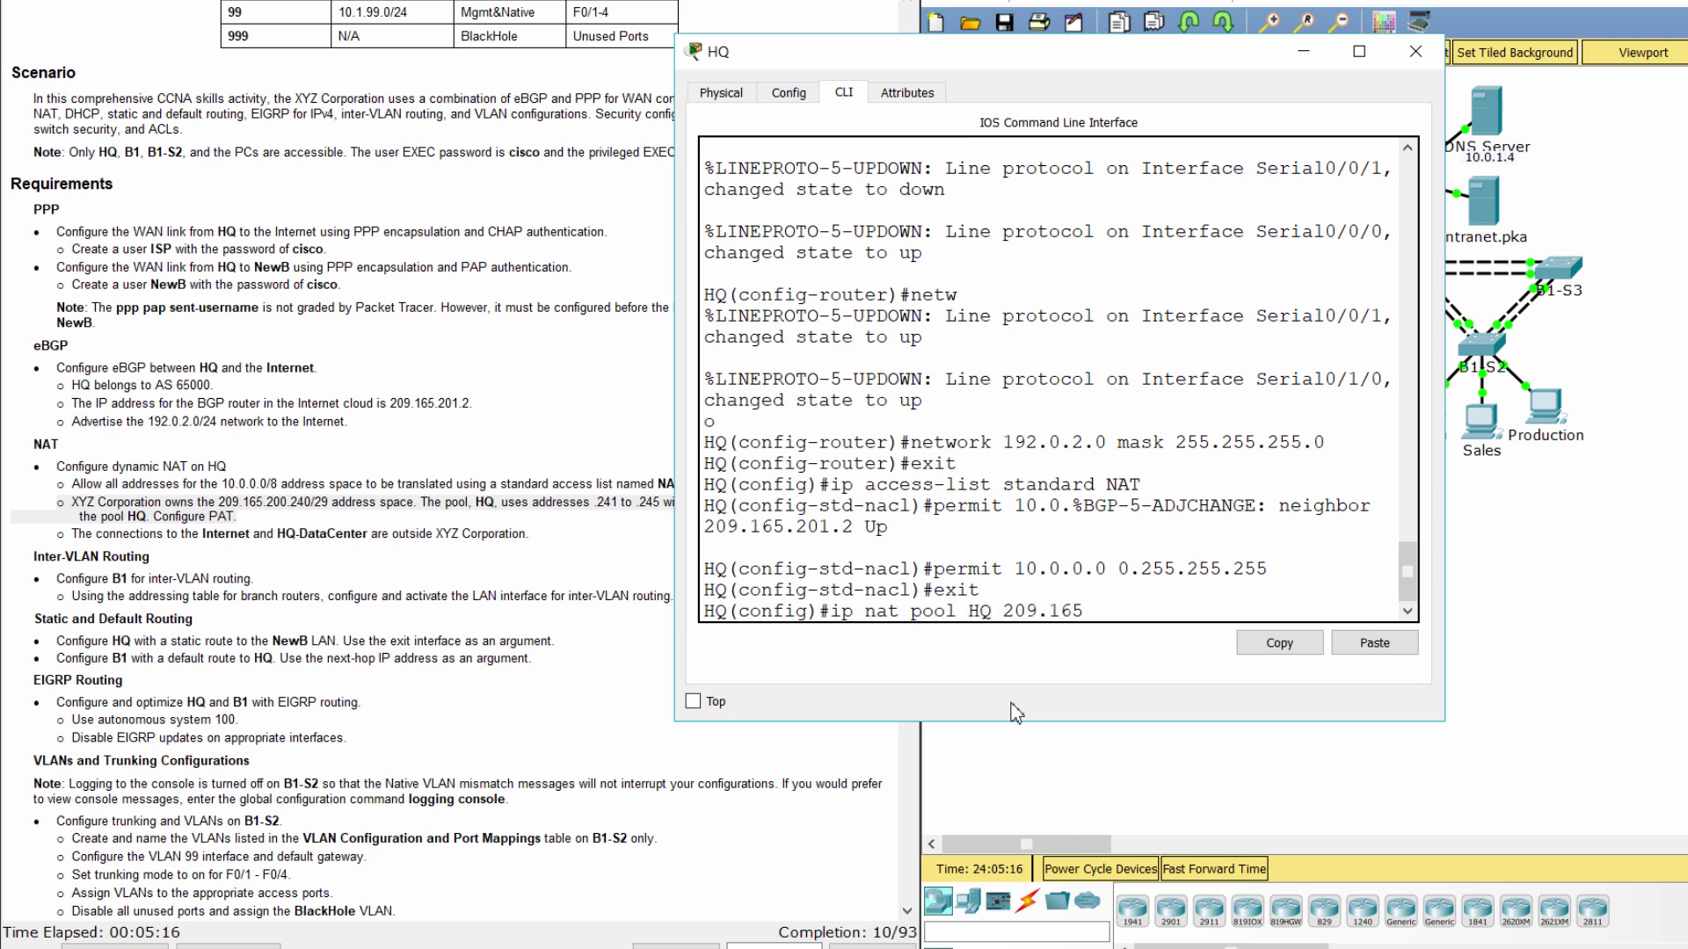
type(".200.241 209.165.200")
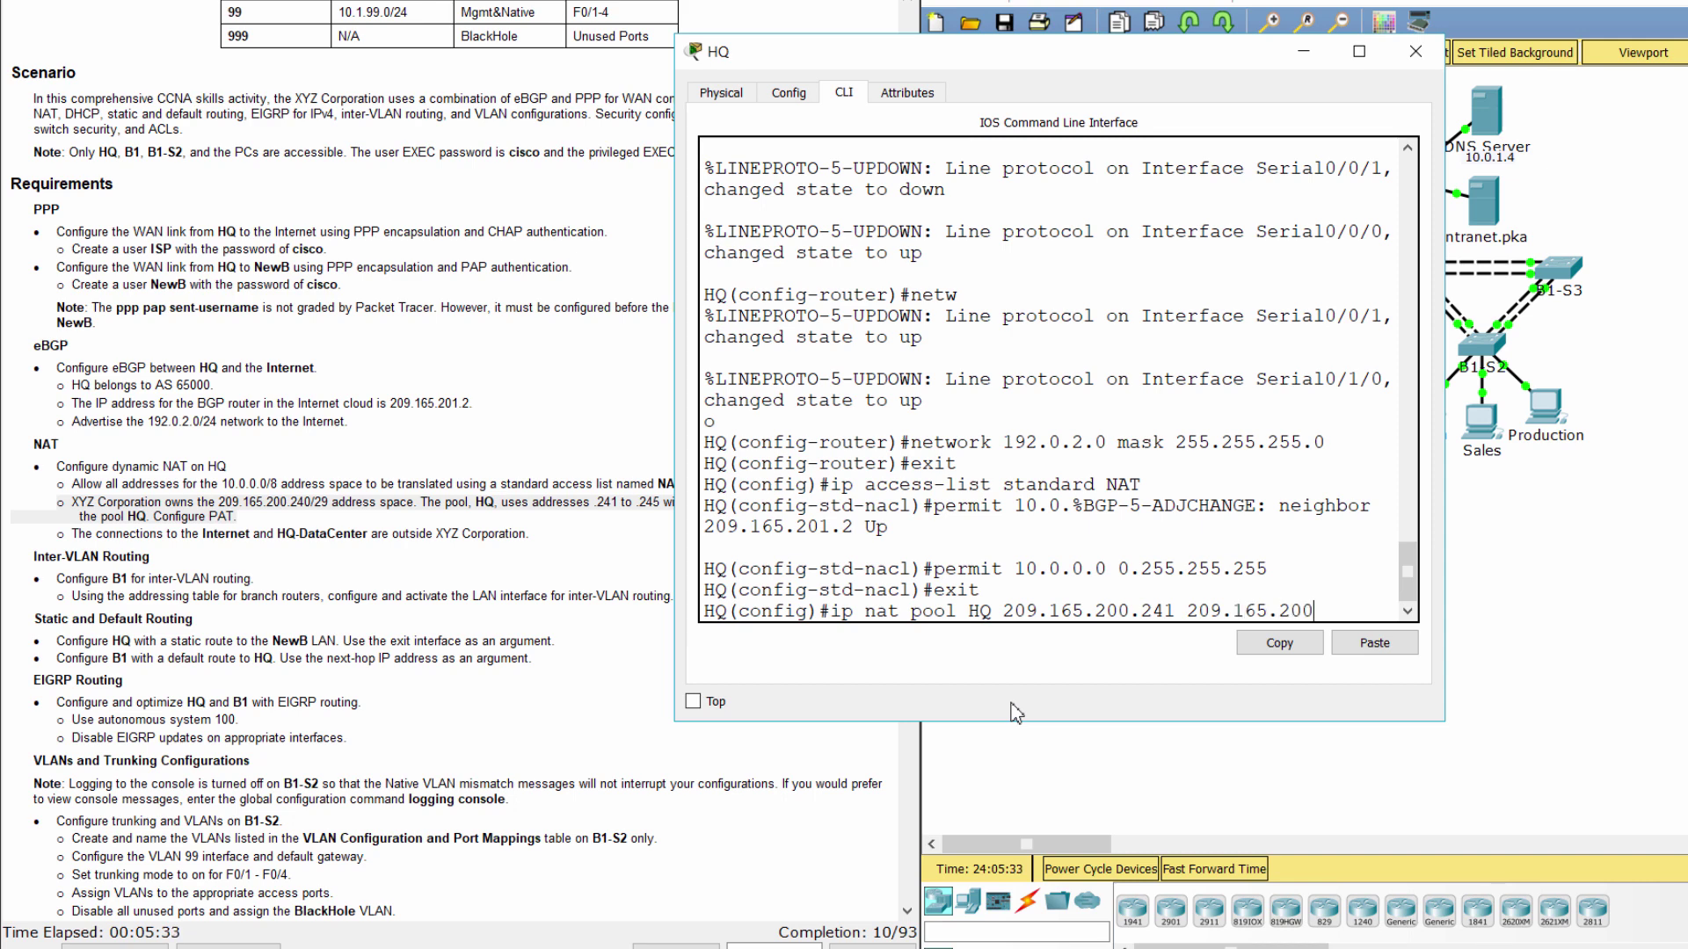
type(".245")
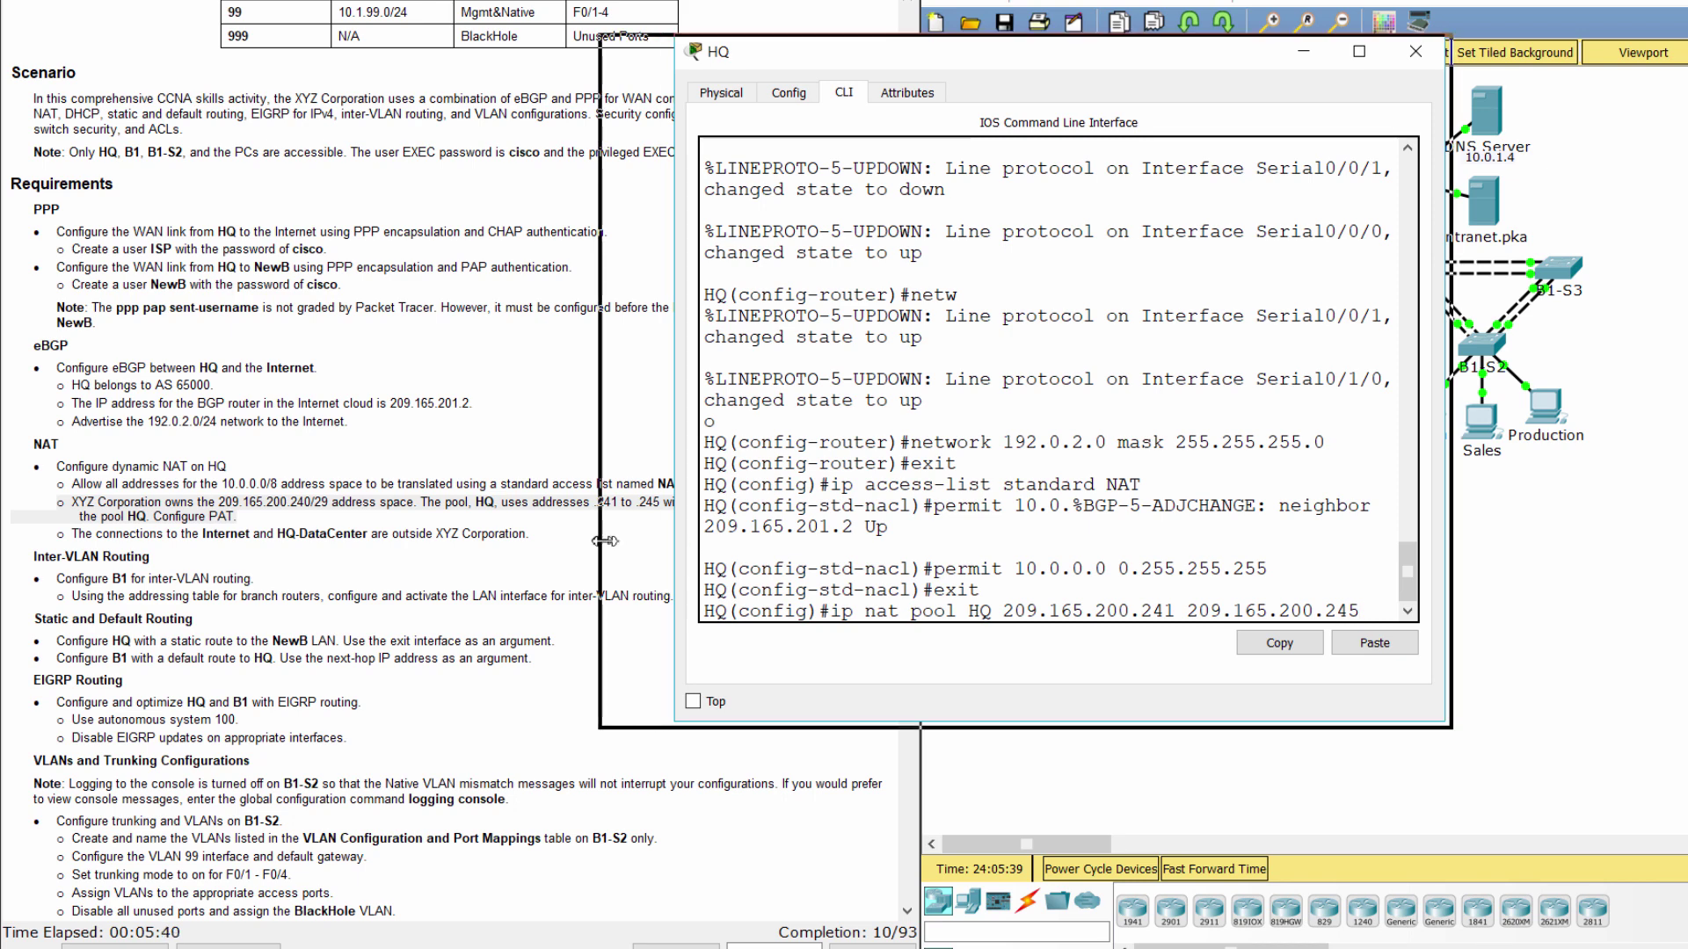
left_click_drag(674, 545, 520, 544)
left_click_drag(1444, 506, 1525, 507)
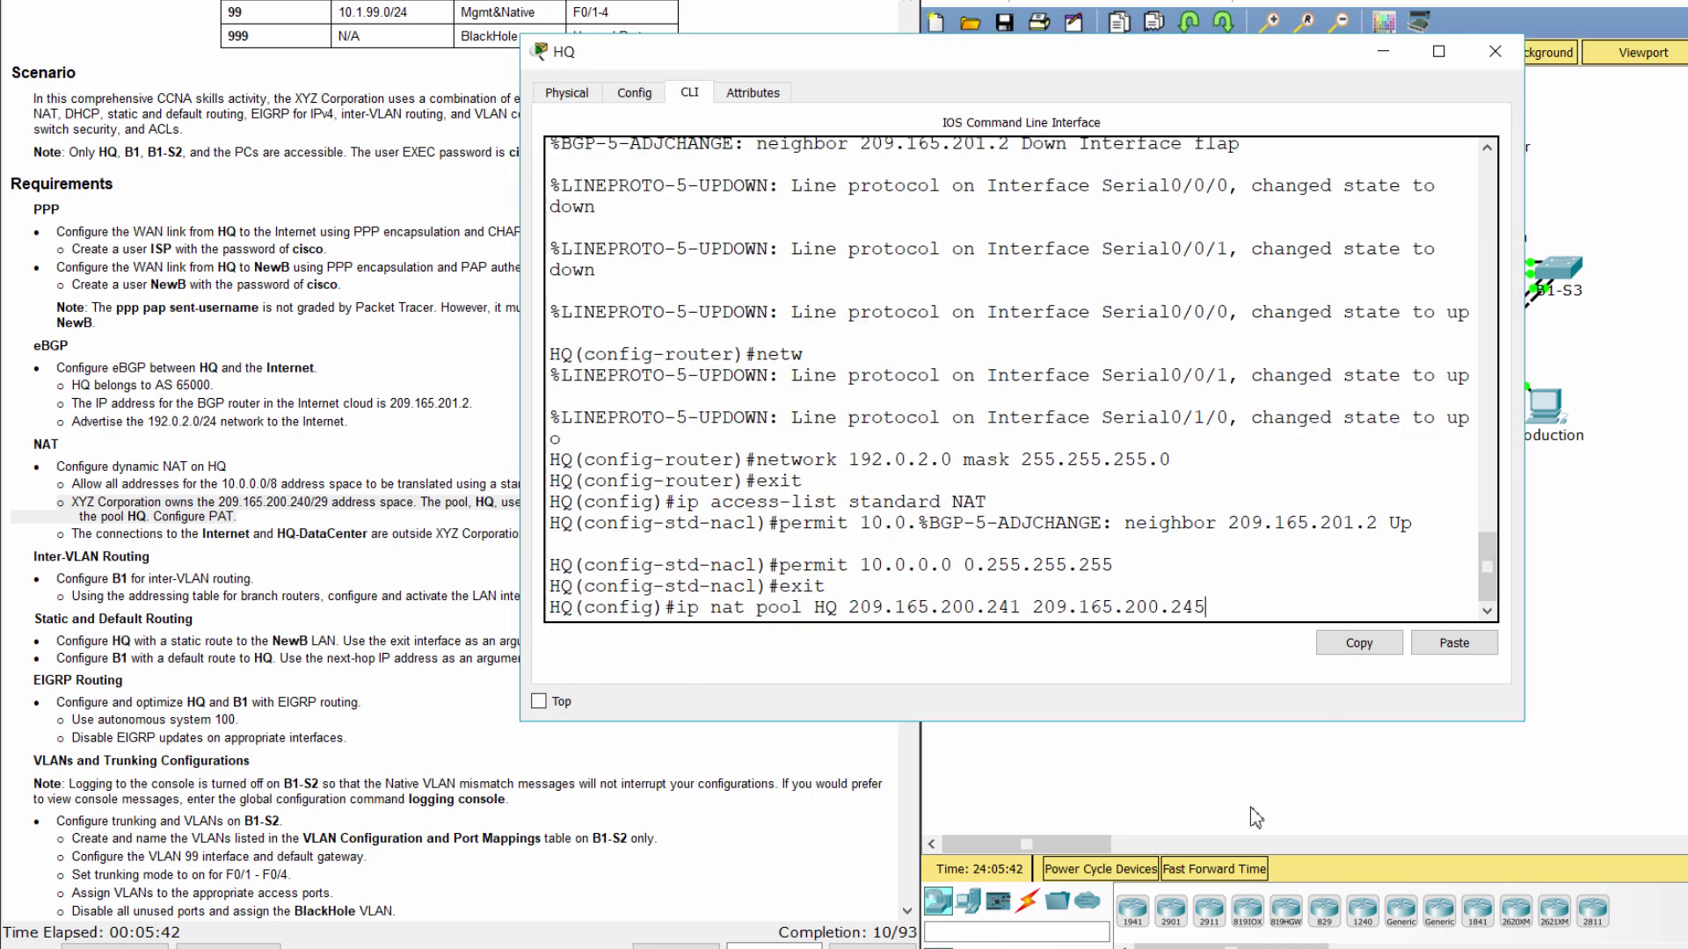
type("netmask 255.255.255")
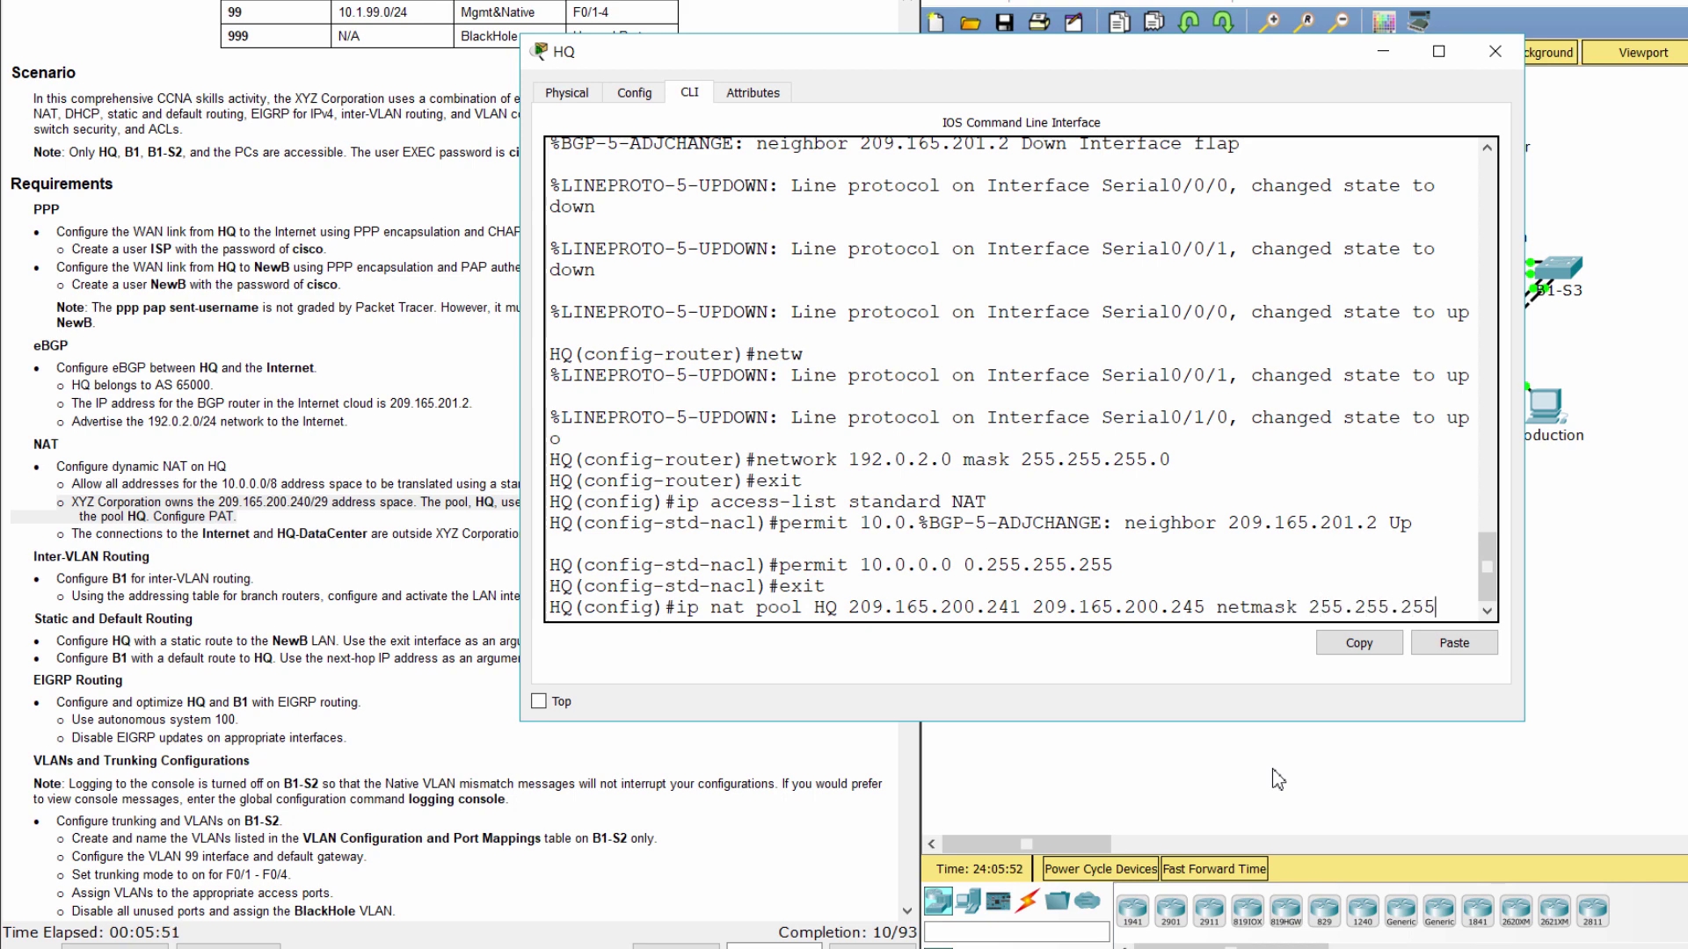
key("BackSpace")
key("BackSpace")
type("48")
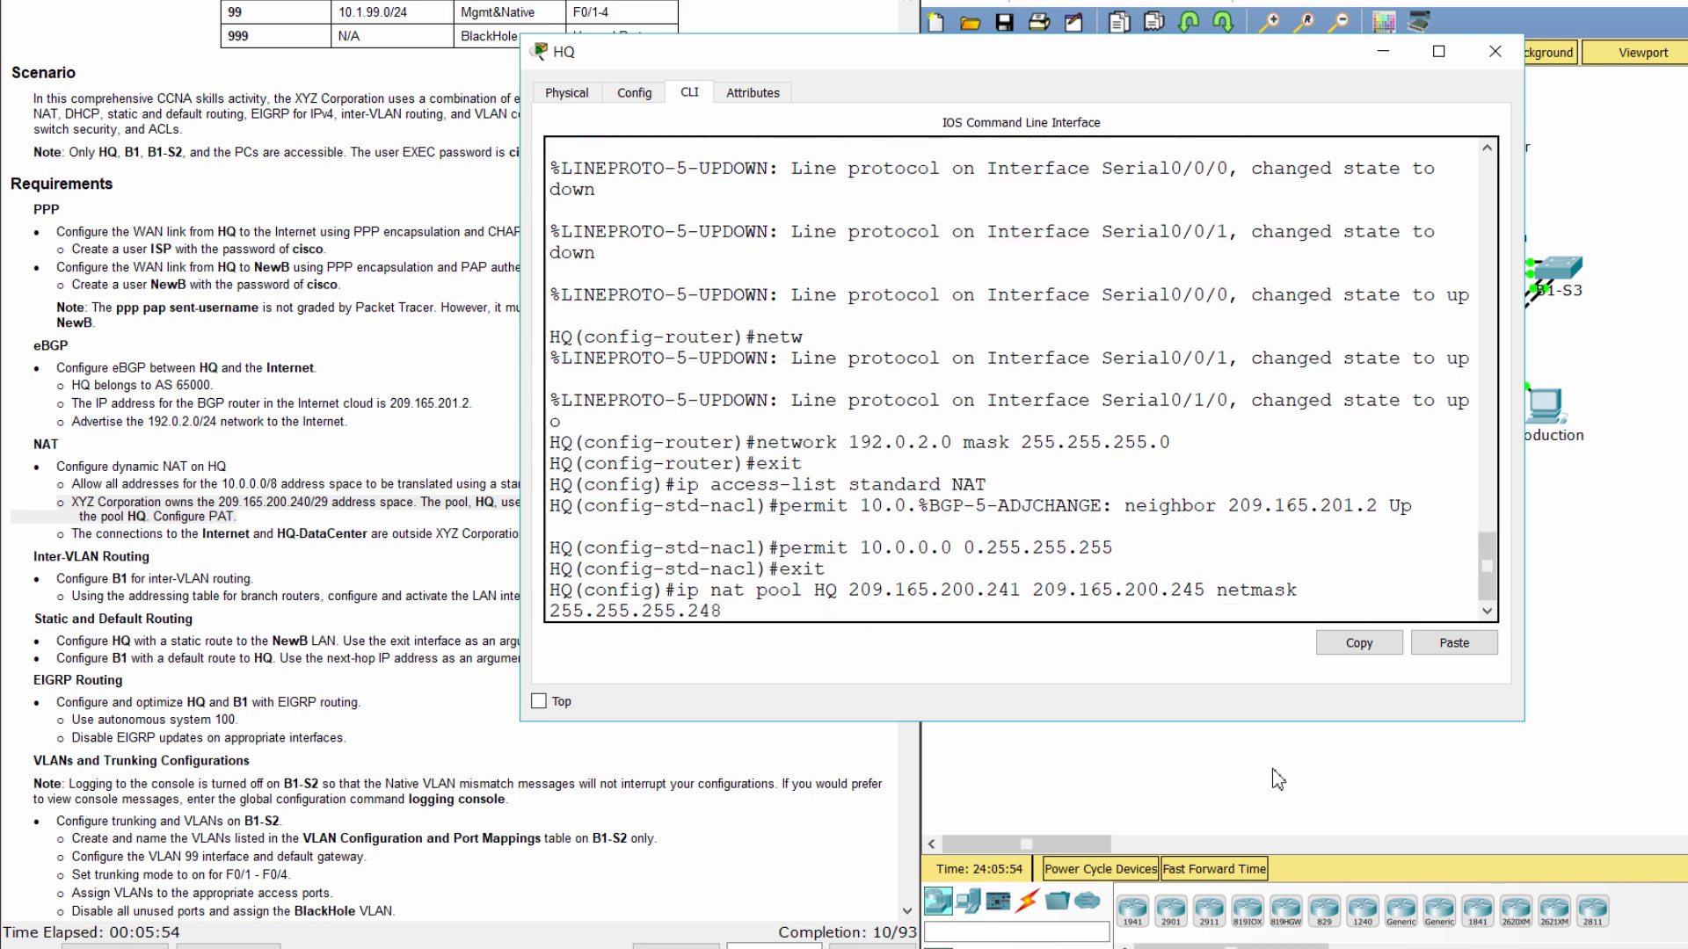
left_click_drag(521, 496, 464, 496)
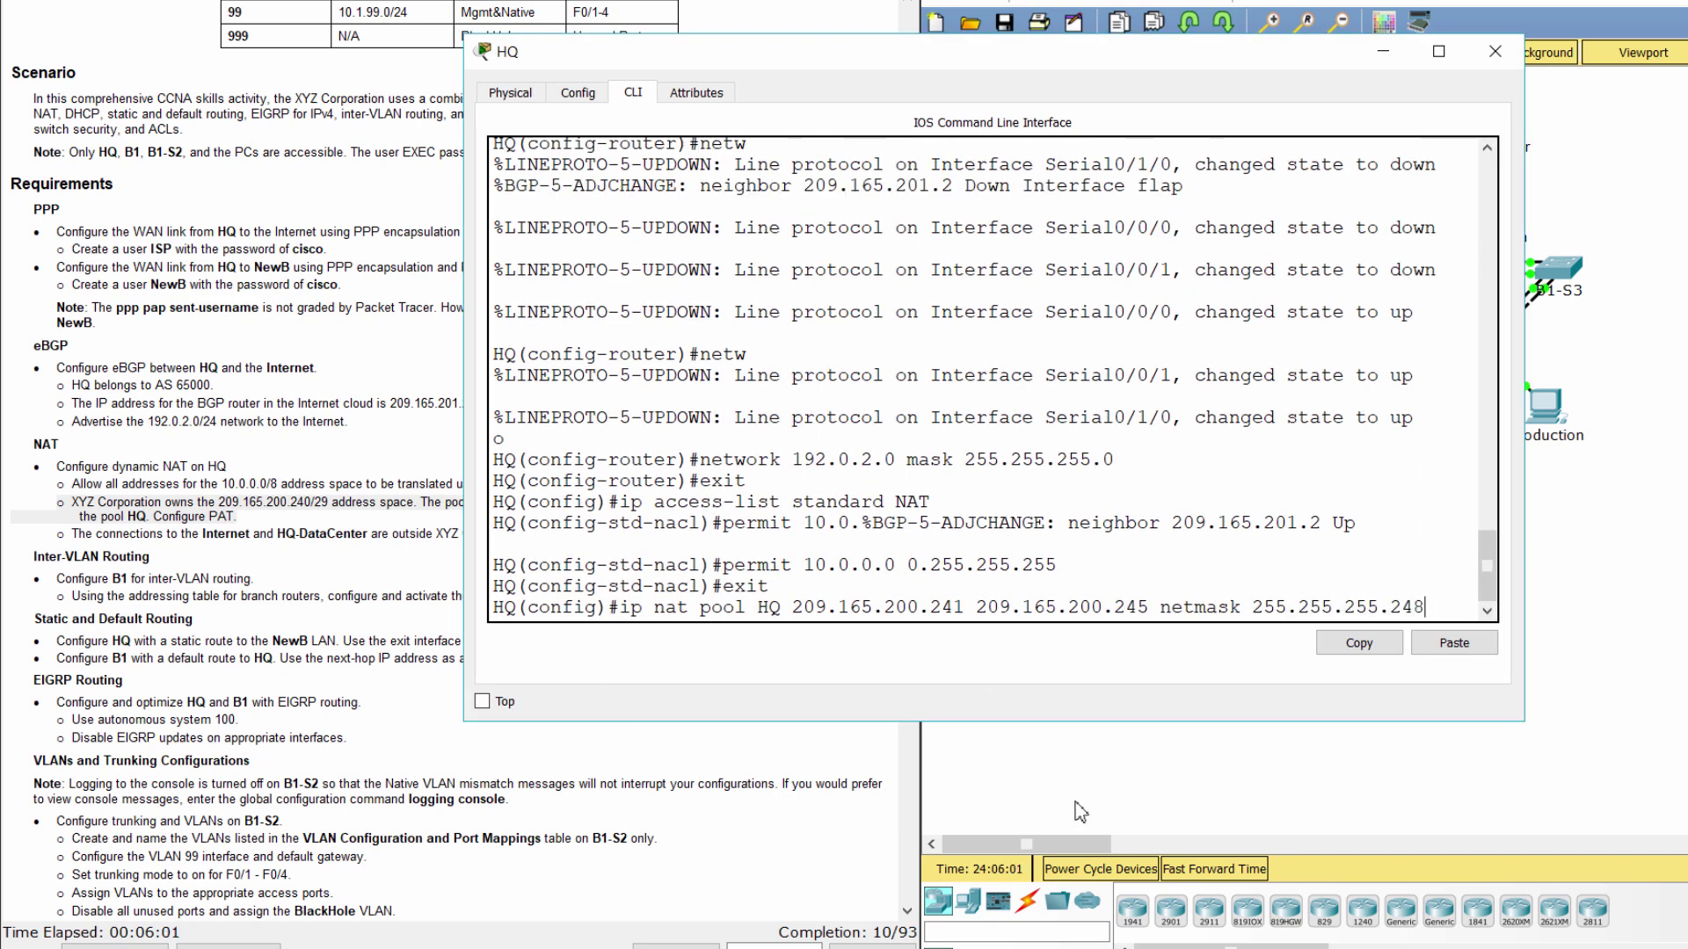
key("Return")
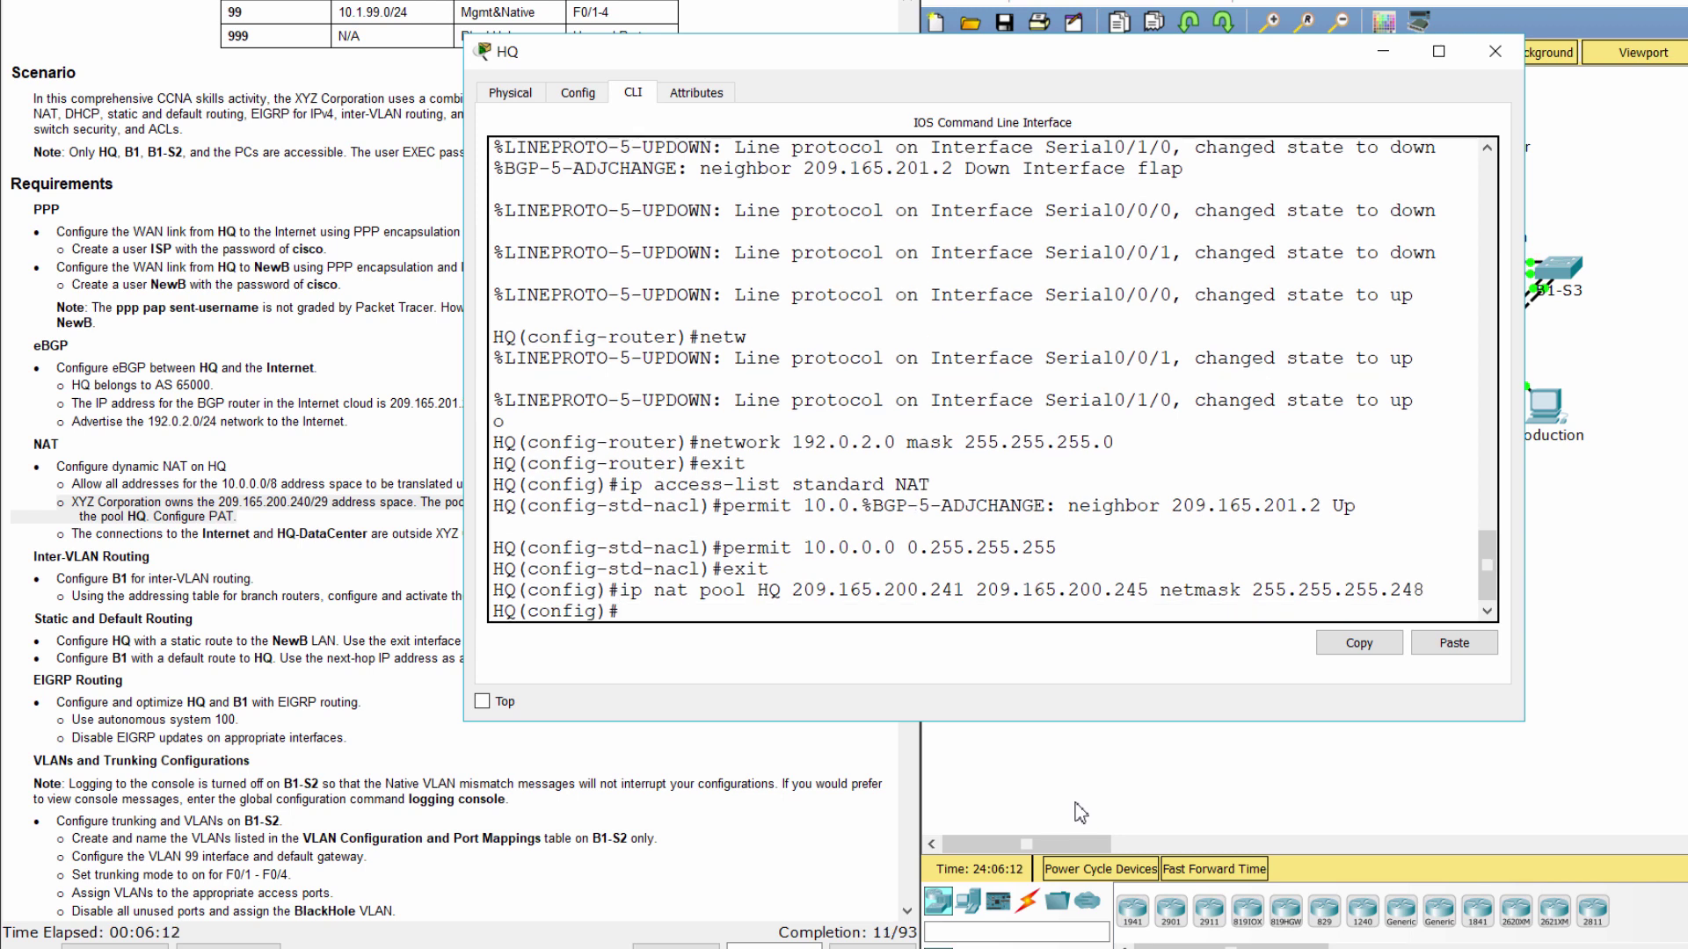
type("ip nat inside source")
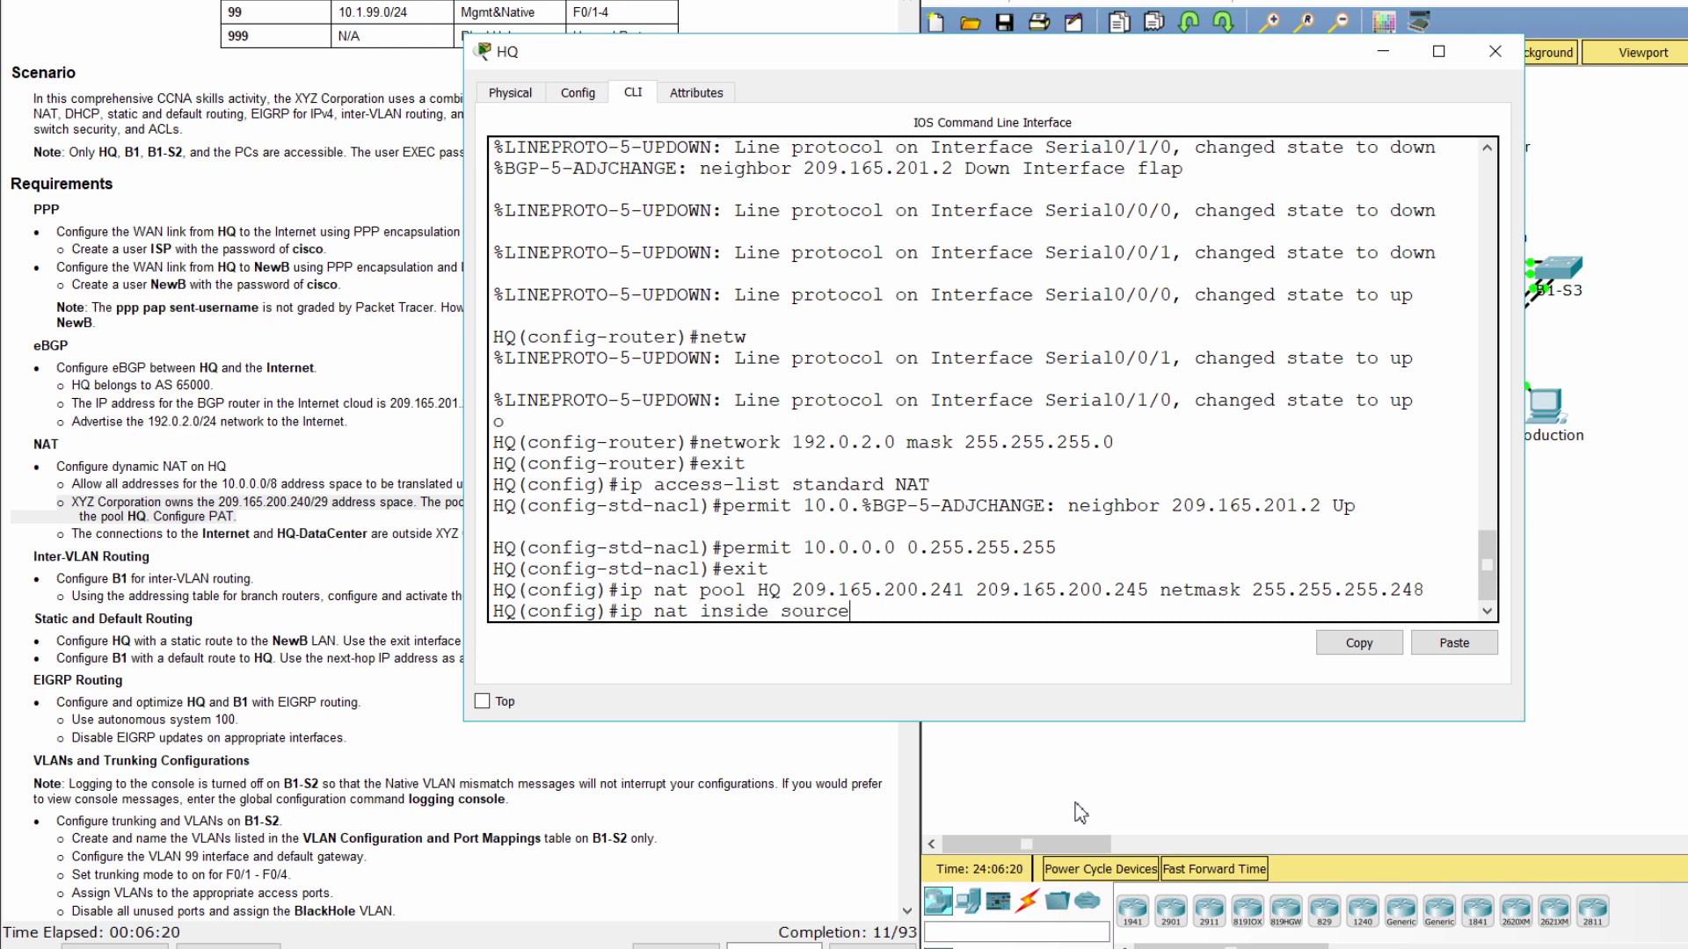
type(" list NAT pool HQ overload")
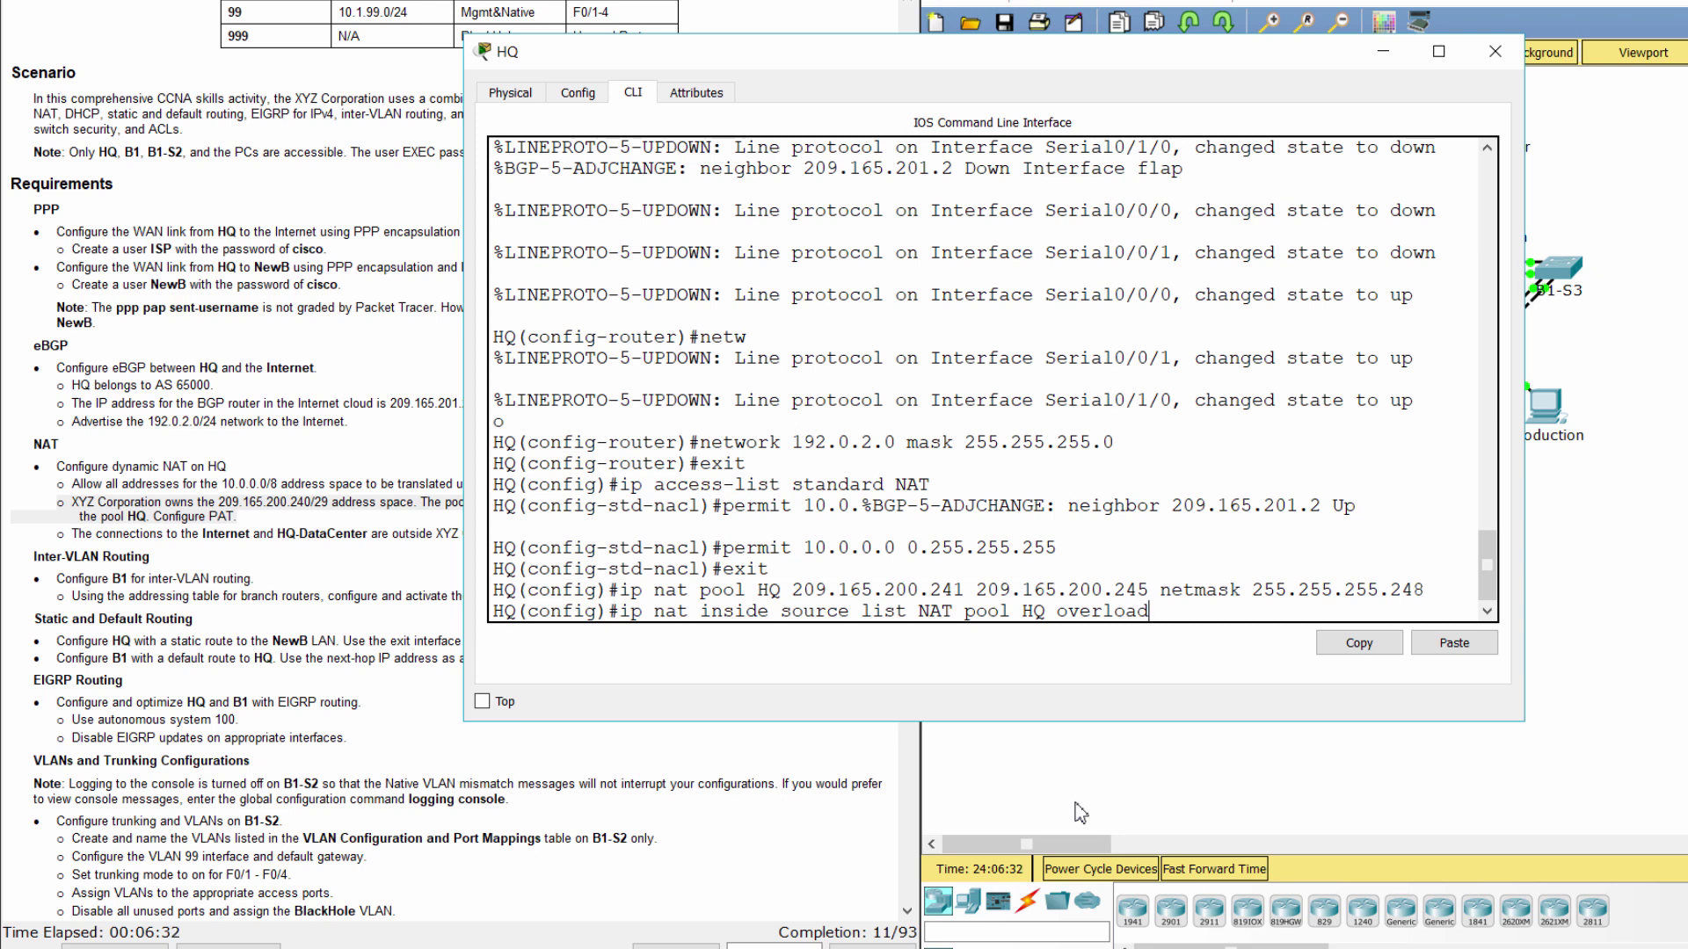
key("Return")
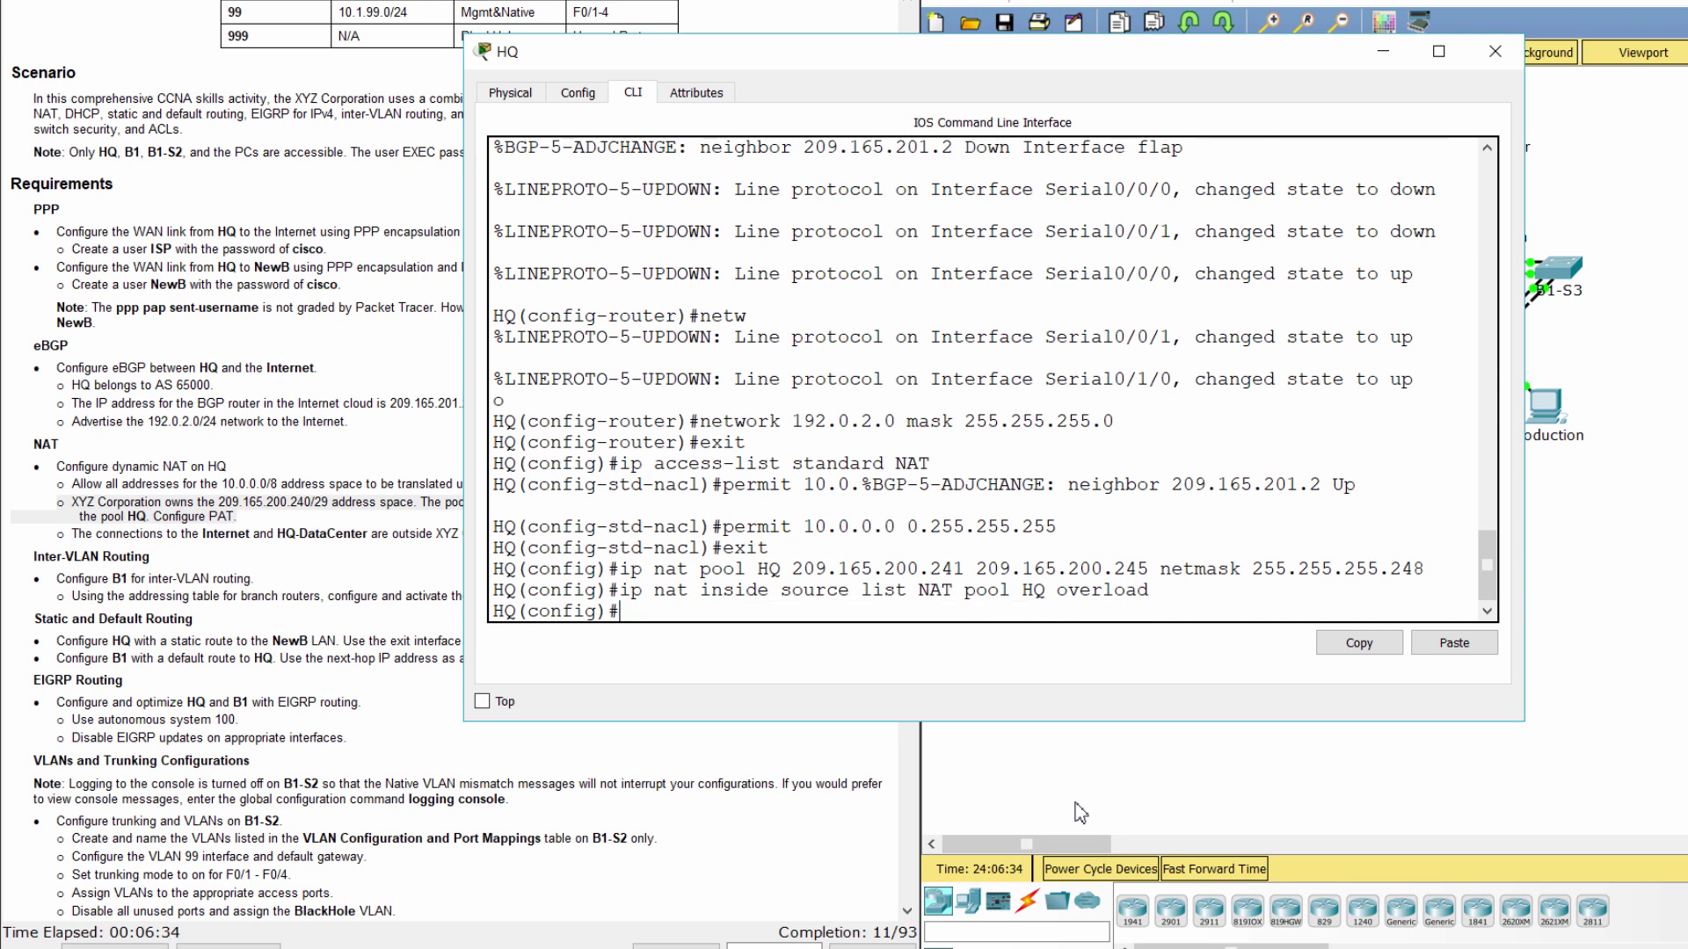
Set HQ's S0/1/0 and G0/1 as NAT outside interfaces.
left_click(42, 542)
left_click_drag(41, 542, 551, 536)
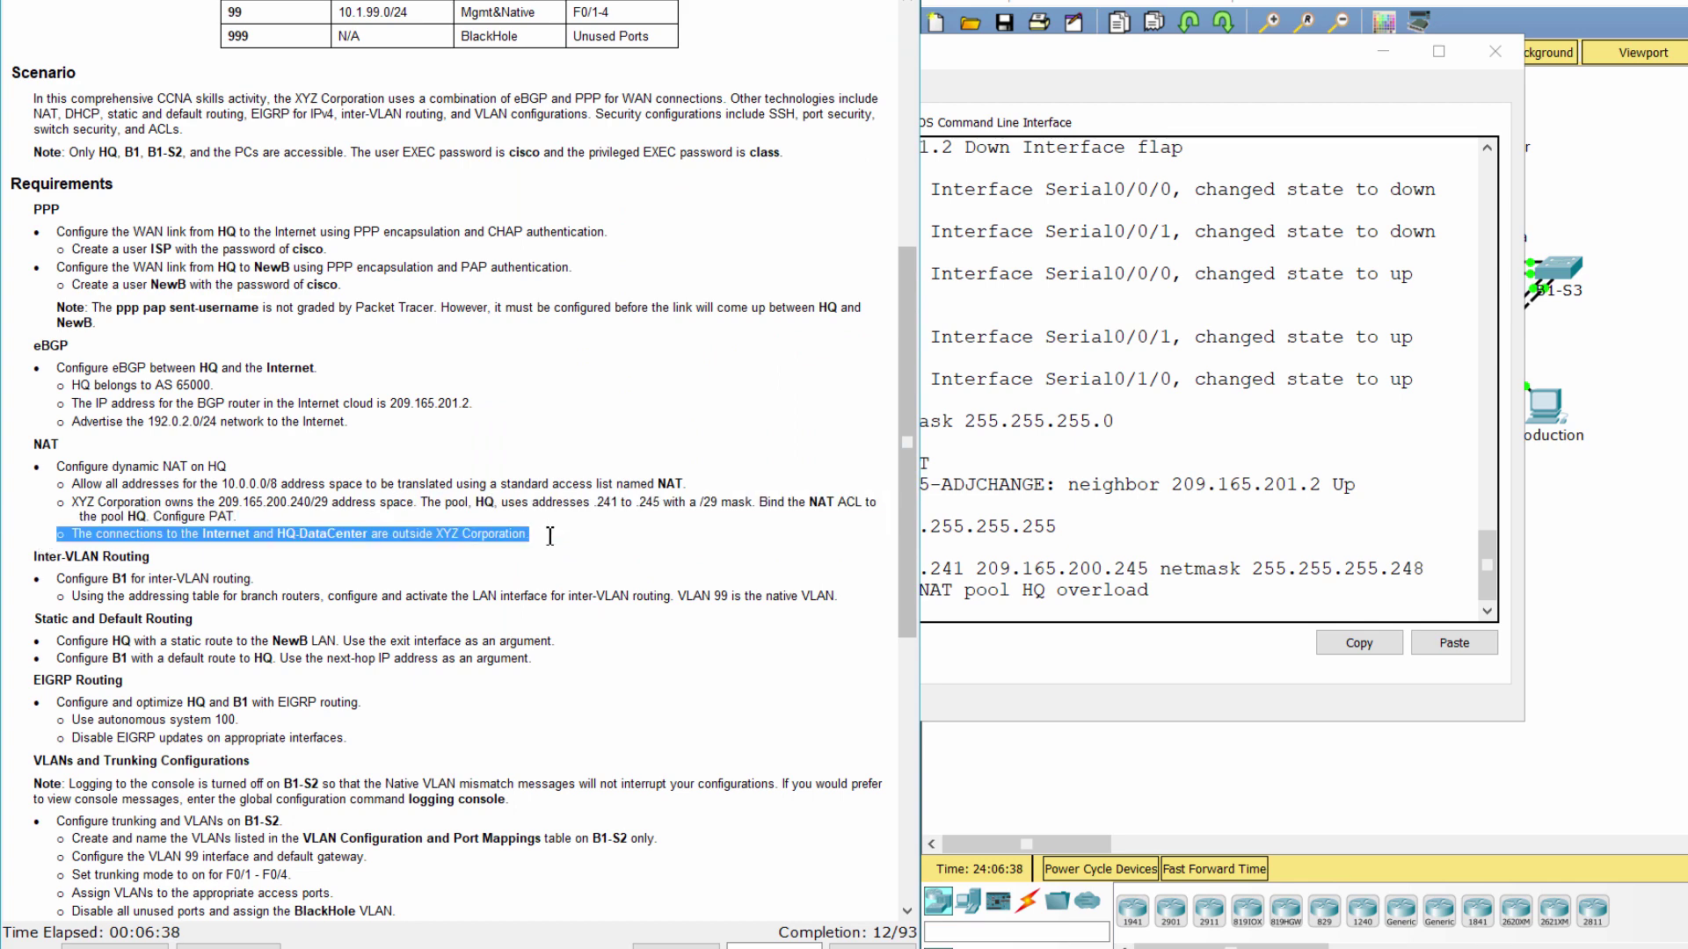
left_click(1582, 549)
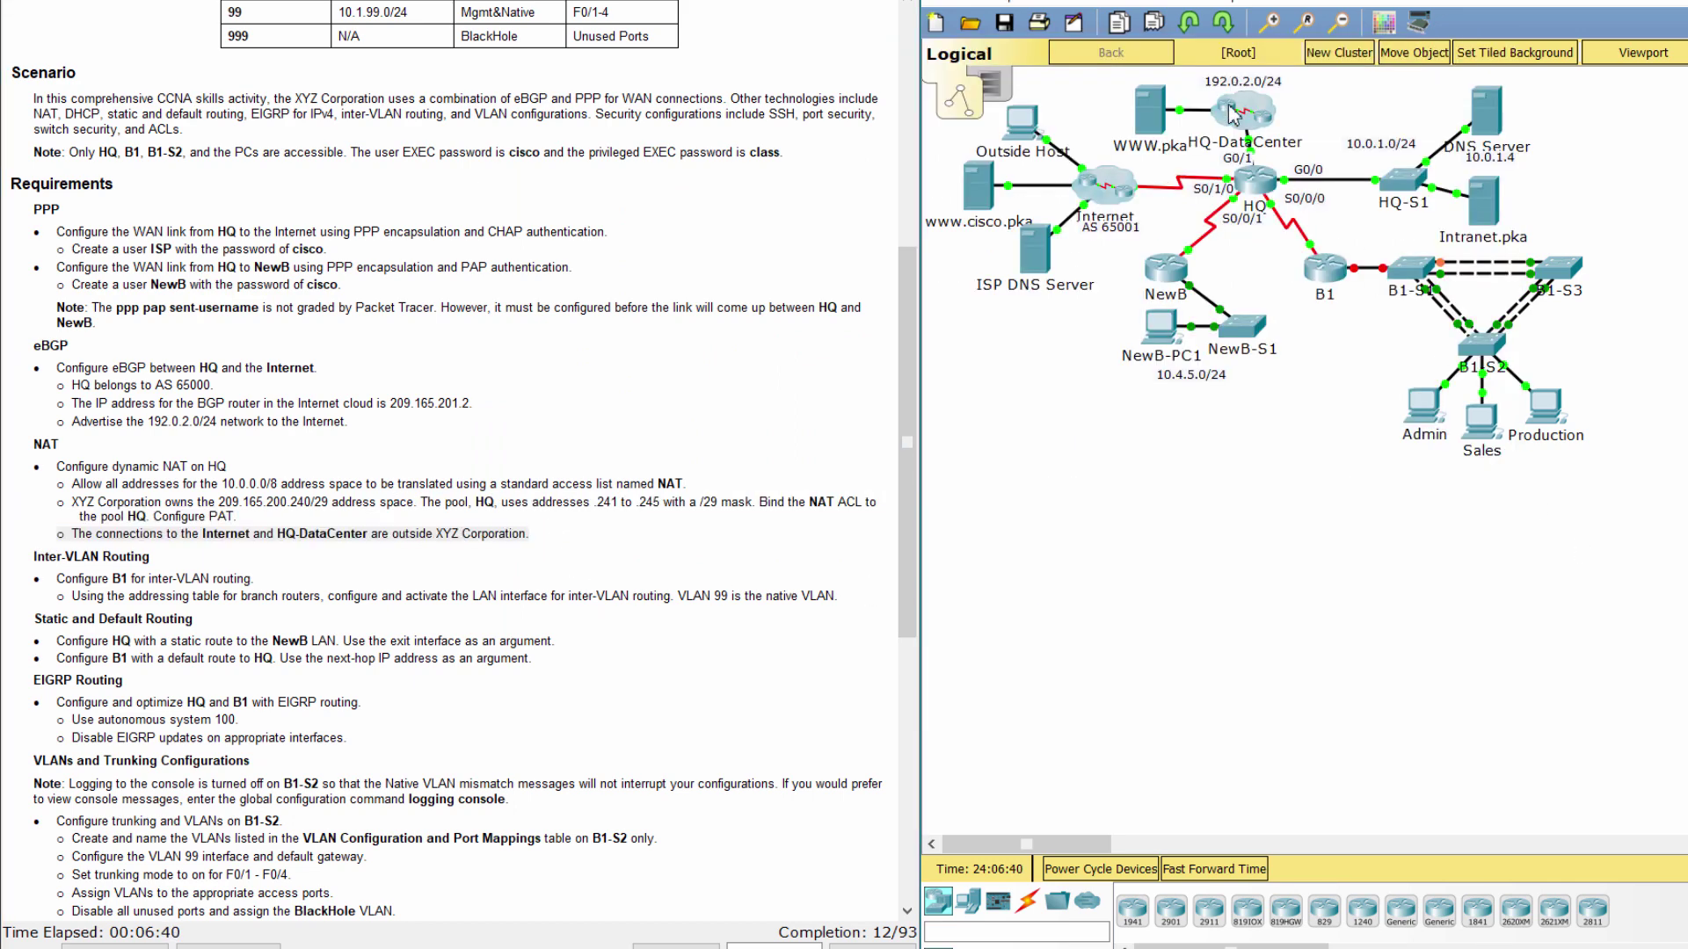
left_click(1257, 182)
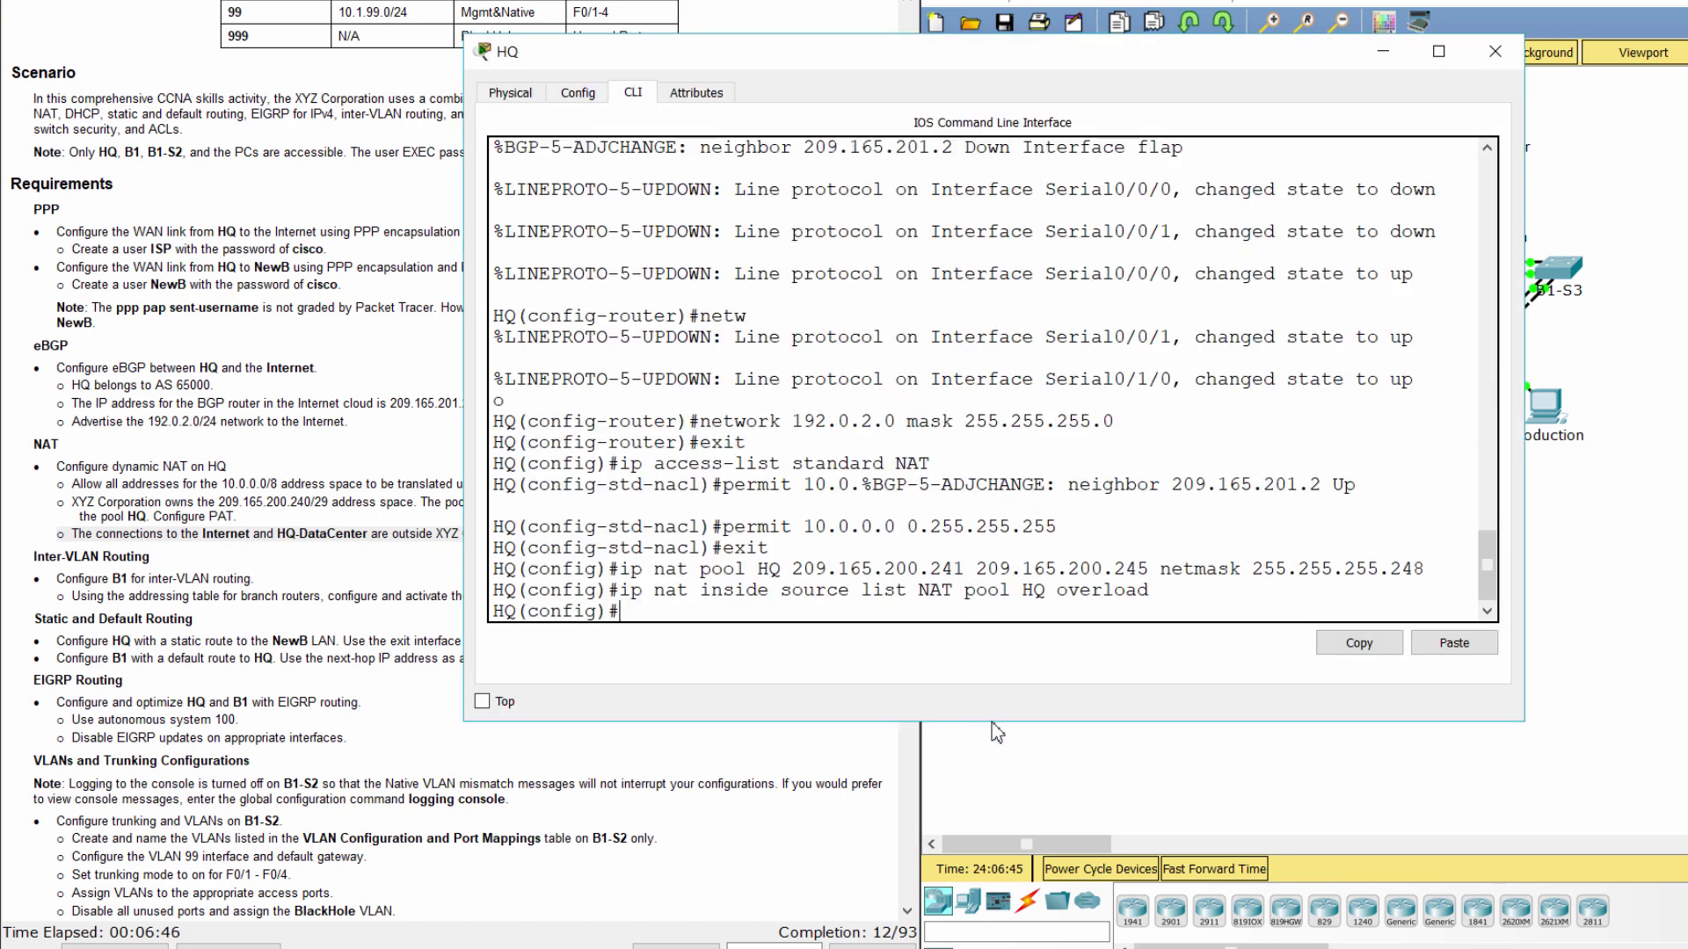
type("int s0/1/0")
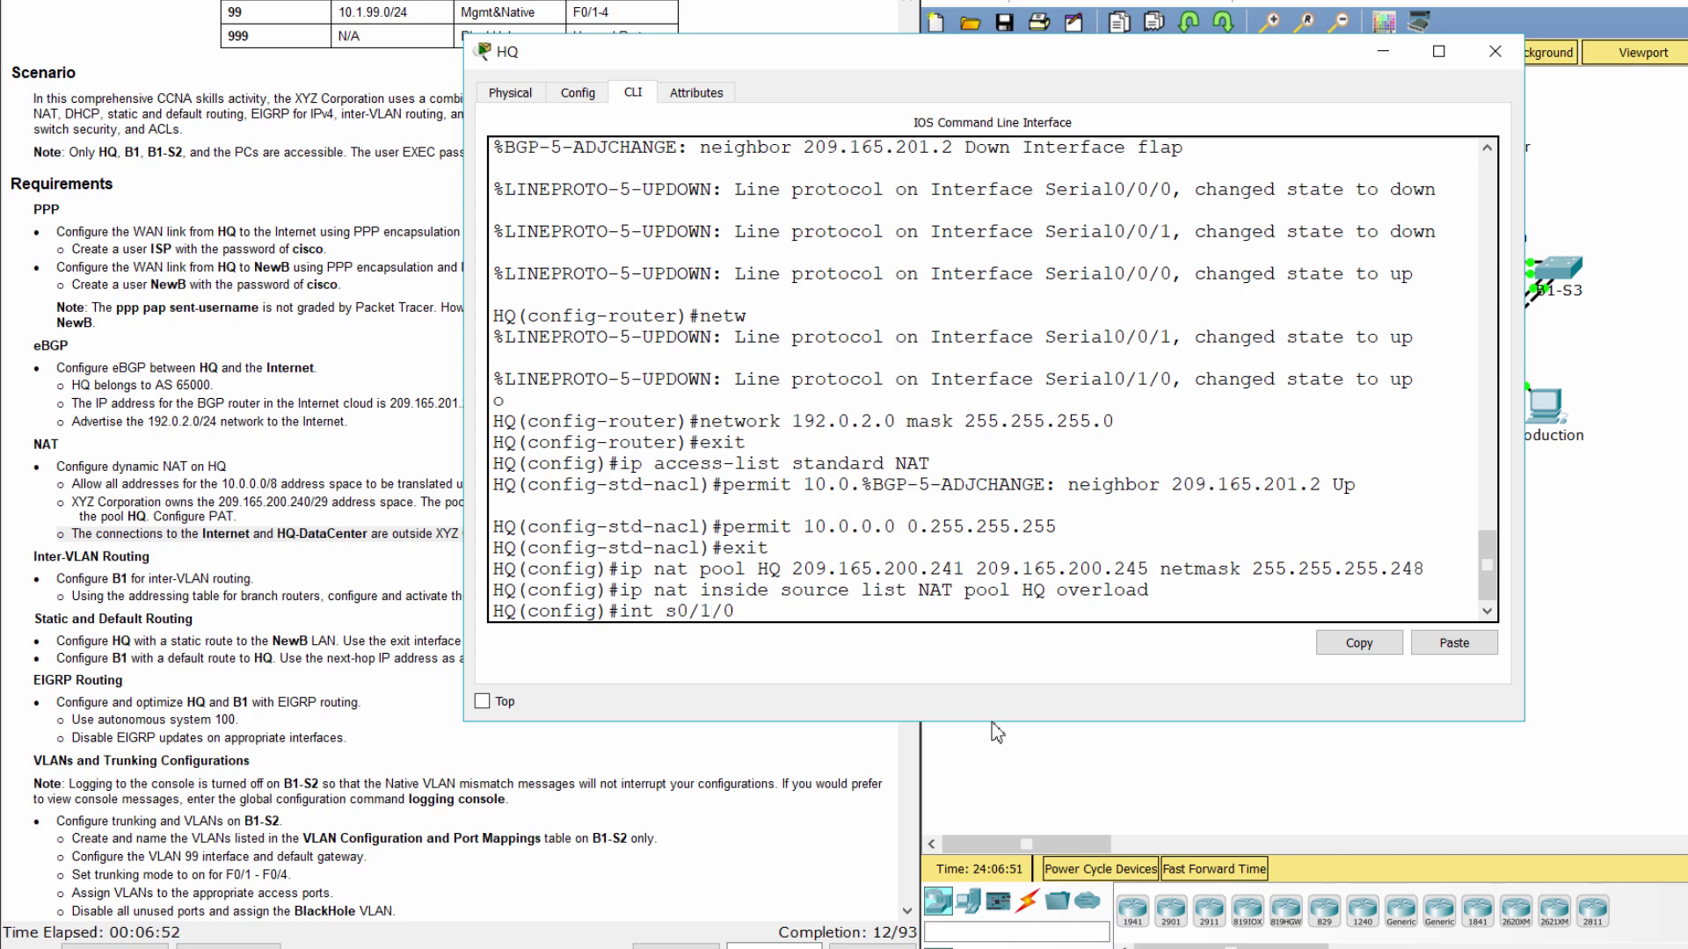
key("Return")
type("ip nat")
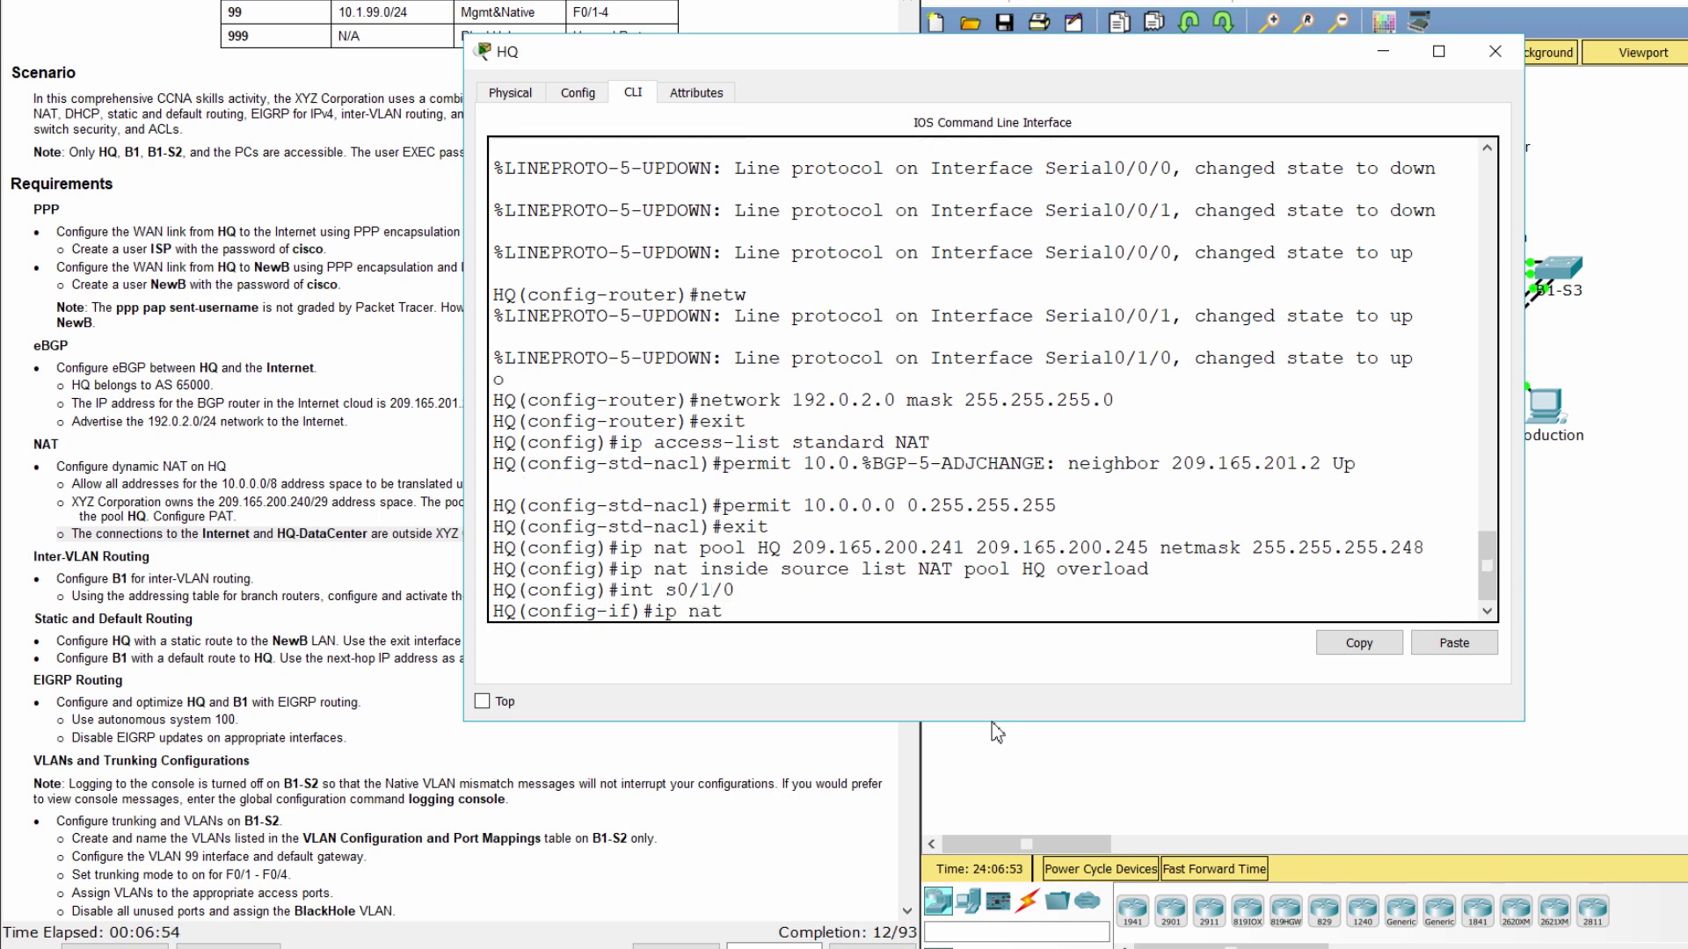
type(" outside")
key("Return")
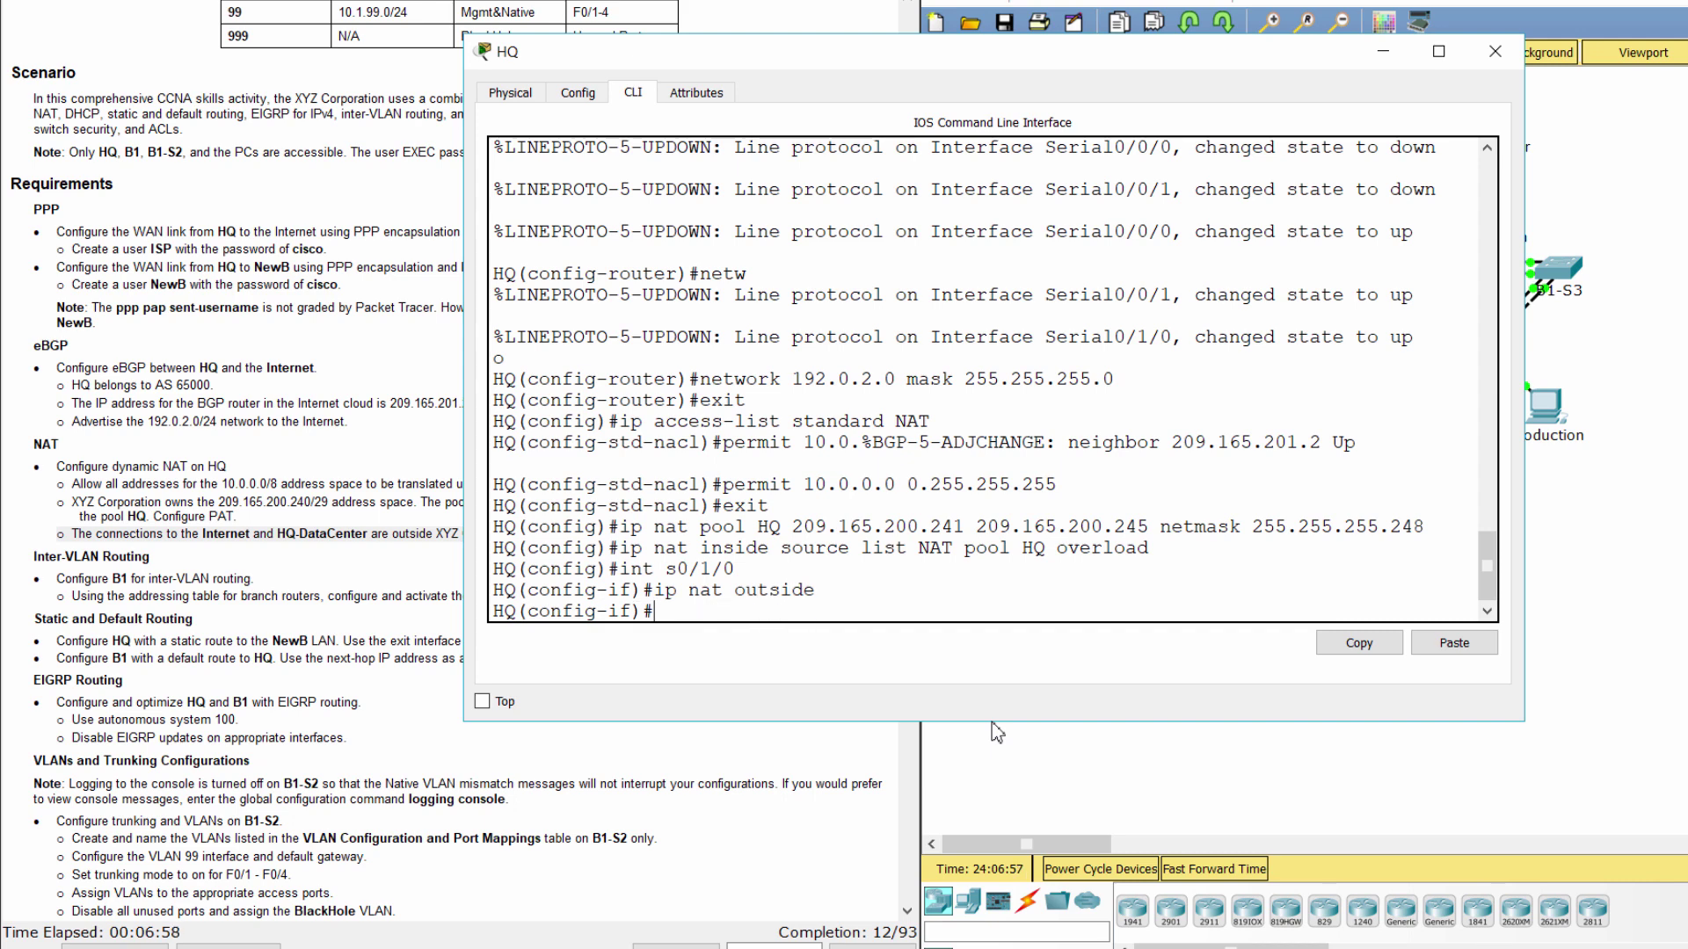
type("int g0/1")
key("Return")
type("i")
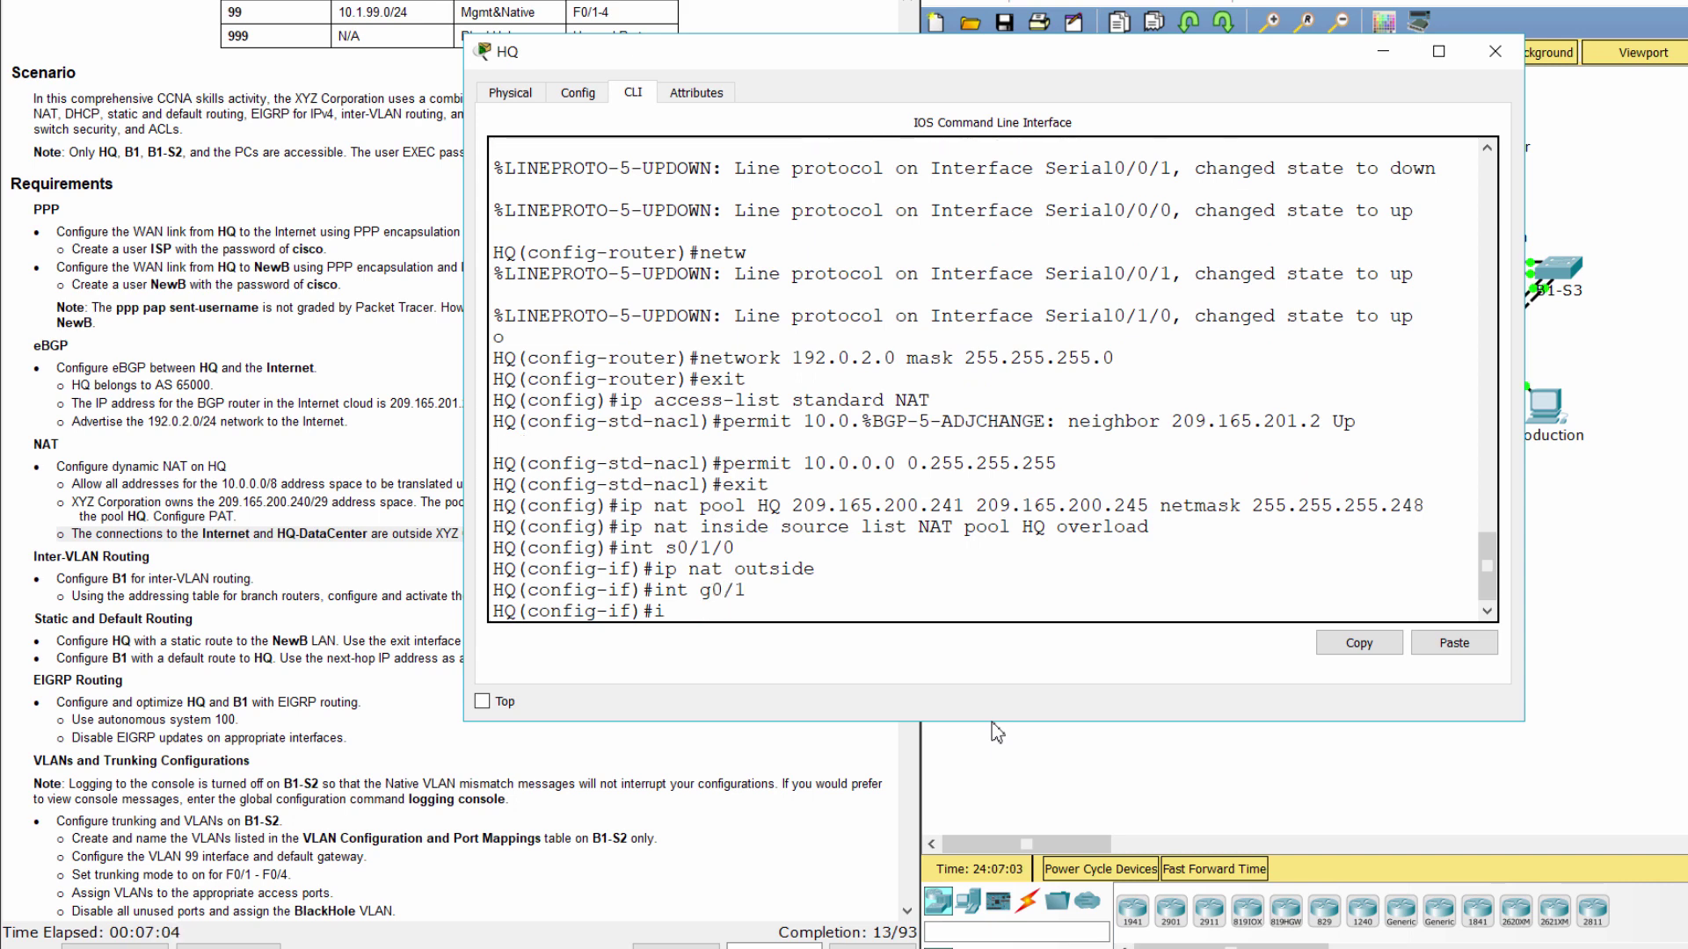
type("p nat outside")
key("Return")
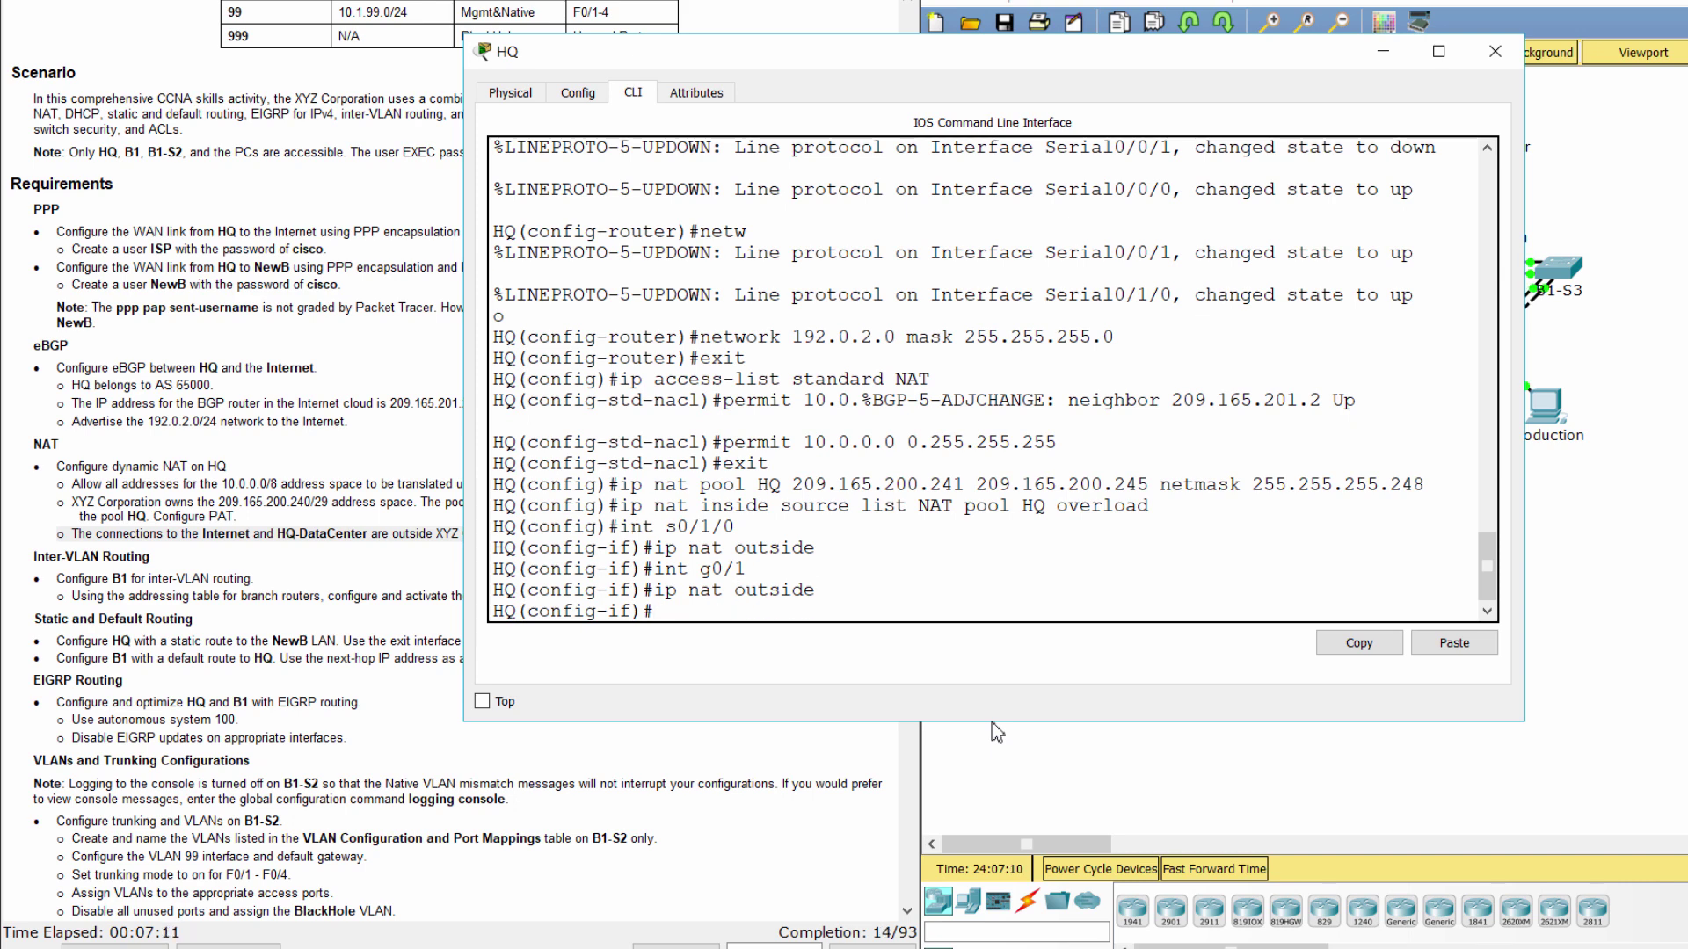
Set HQ's S0/0/1, S0/0/0 and G0/0 as NAT inside interfaces.
type("int s0/0/1")
key("Return")
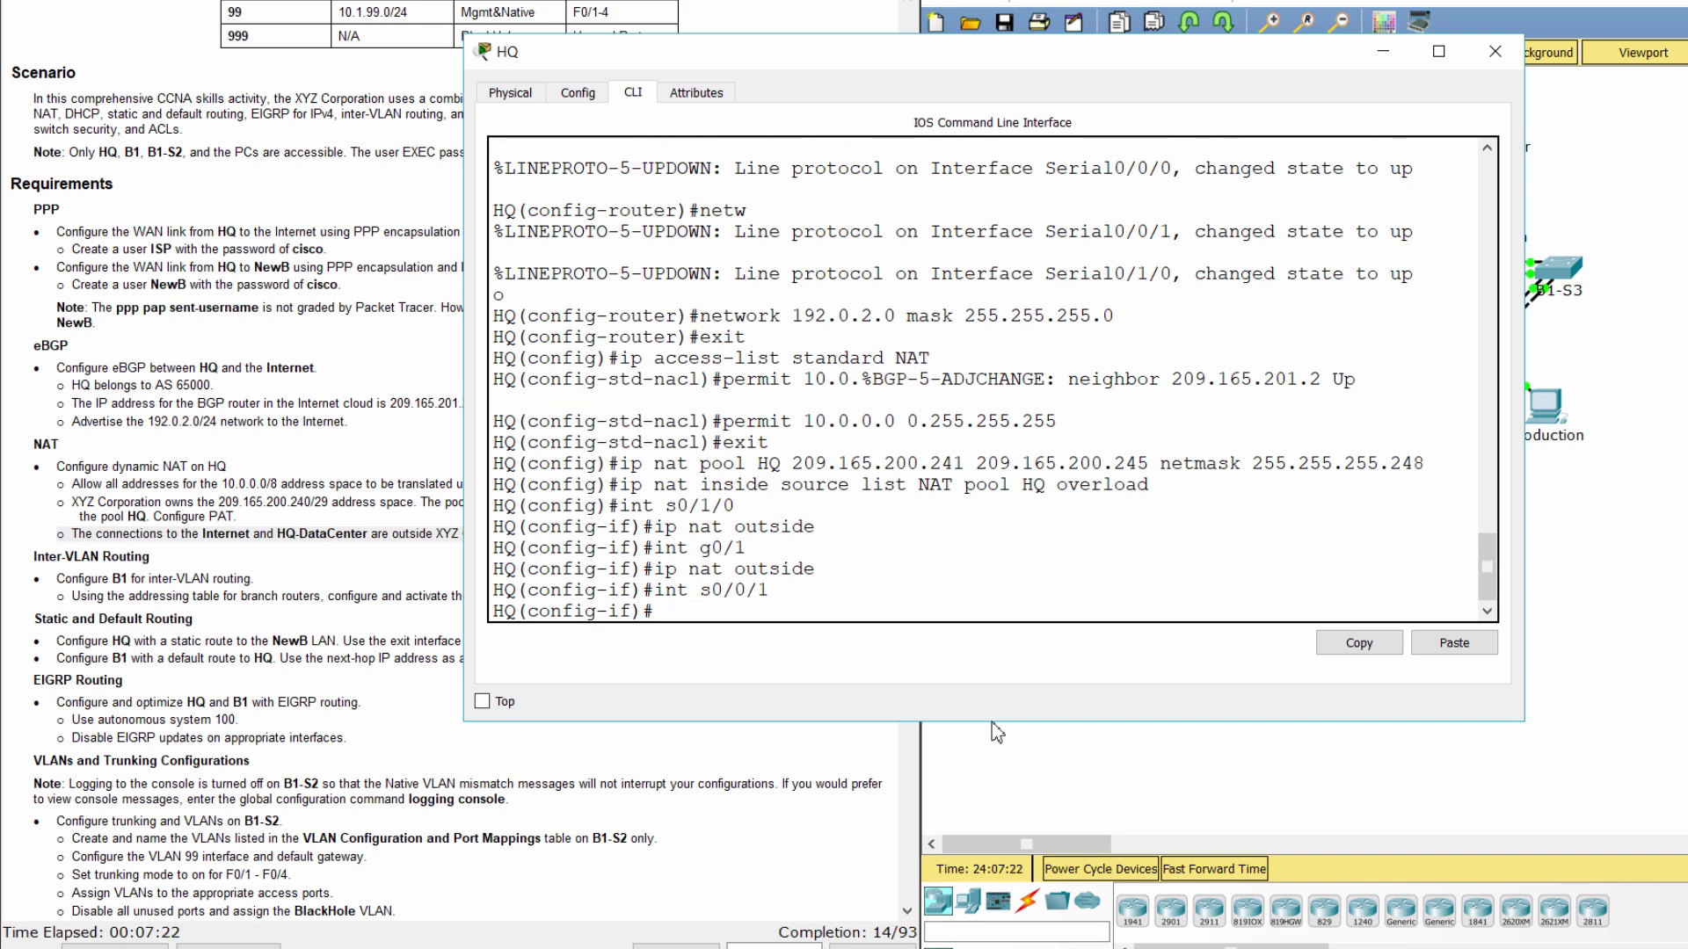
type("ip nat inside")
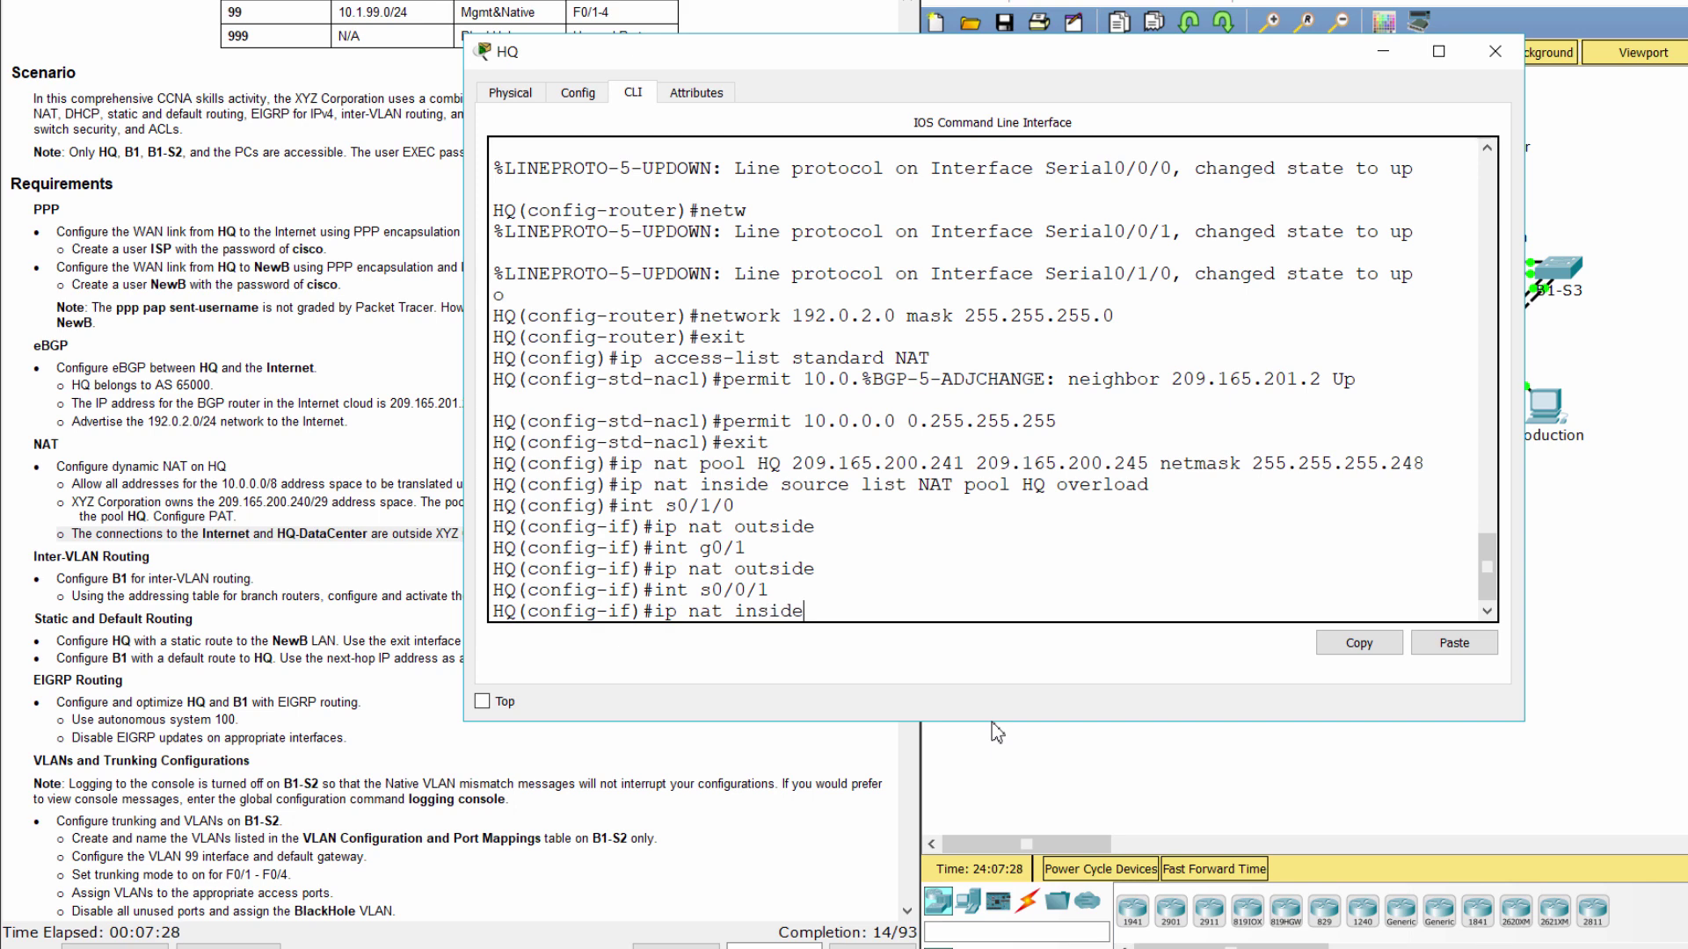
key("Return")
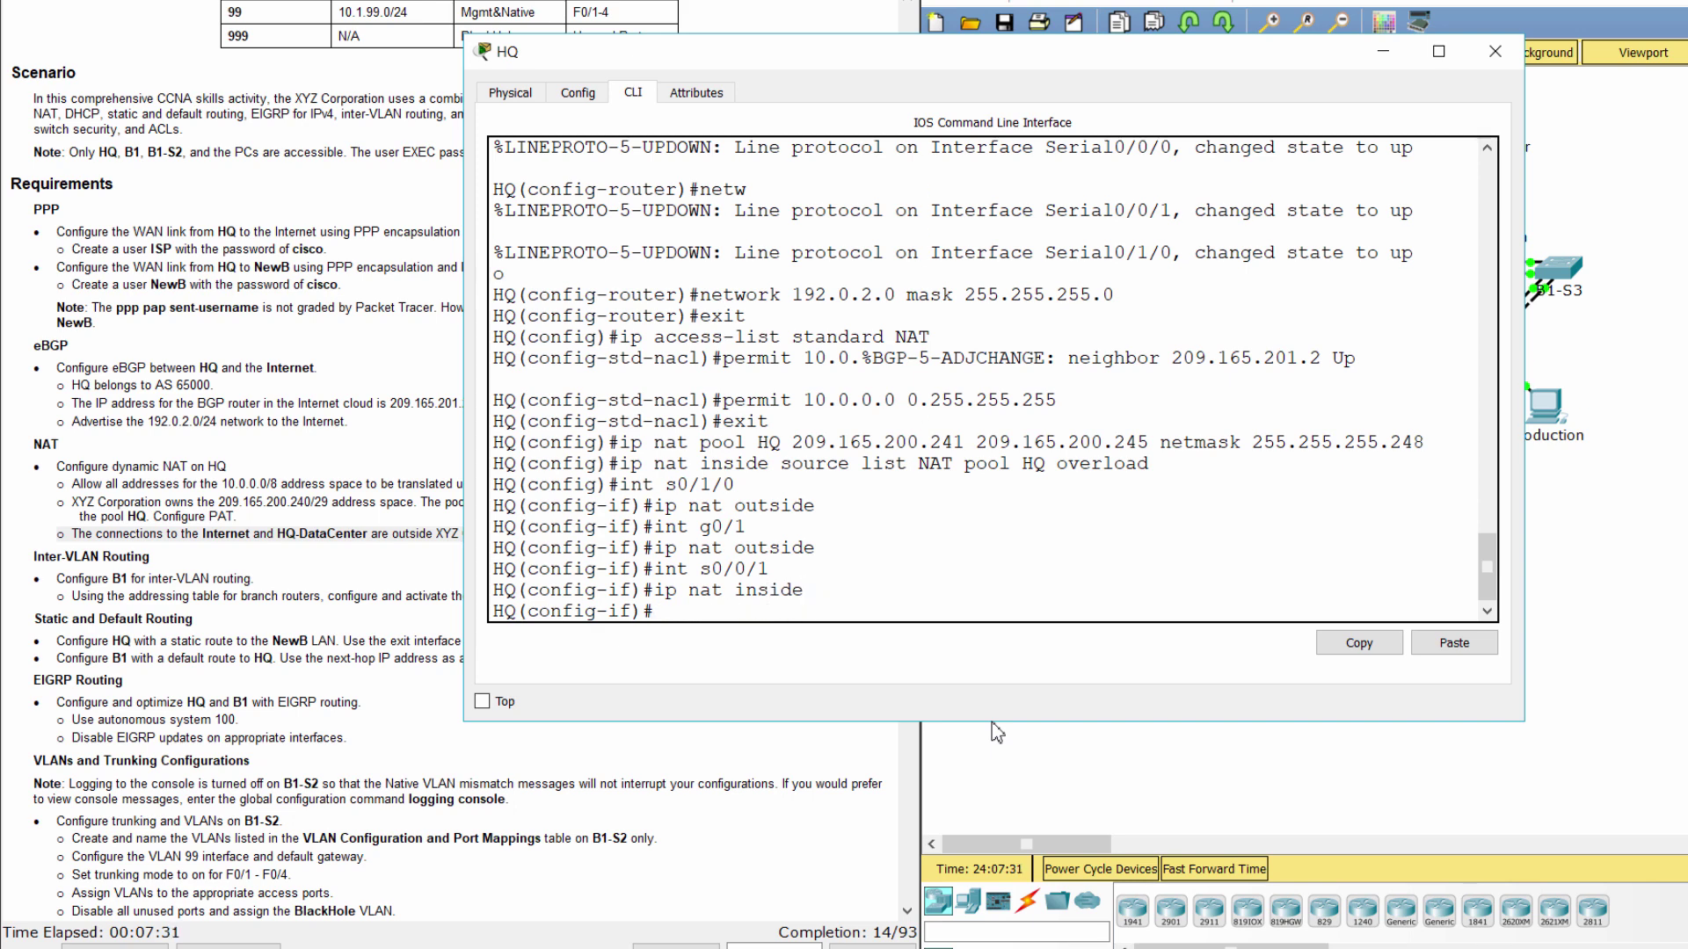
type("int s0/0/0")
key("Return")
type("ip nat")
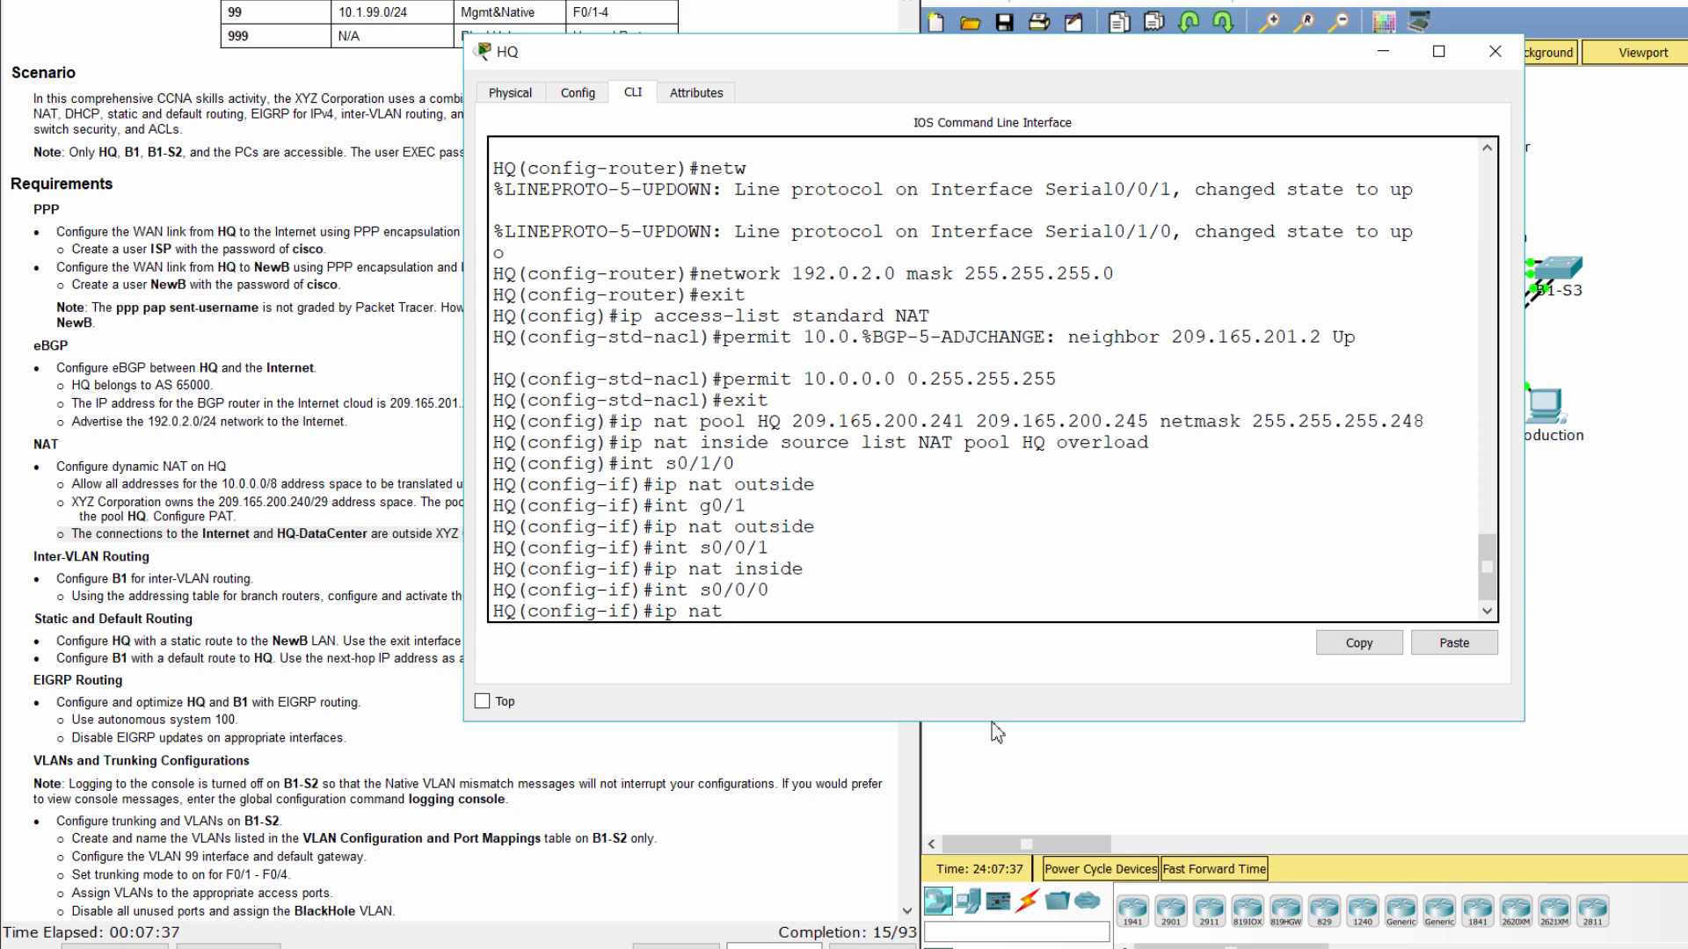
type(" inside")
key("Return")
type("int g0/")
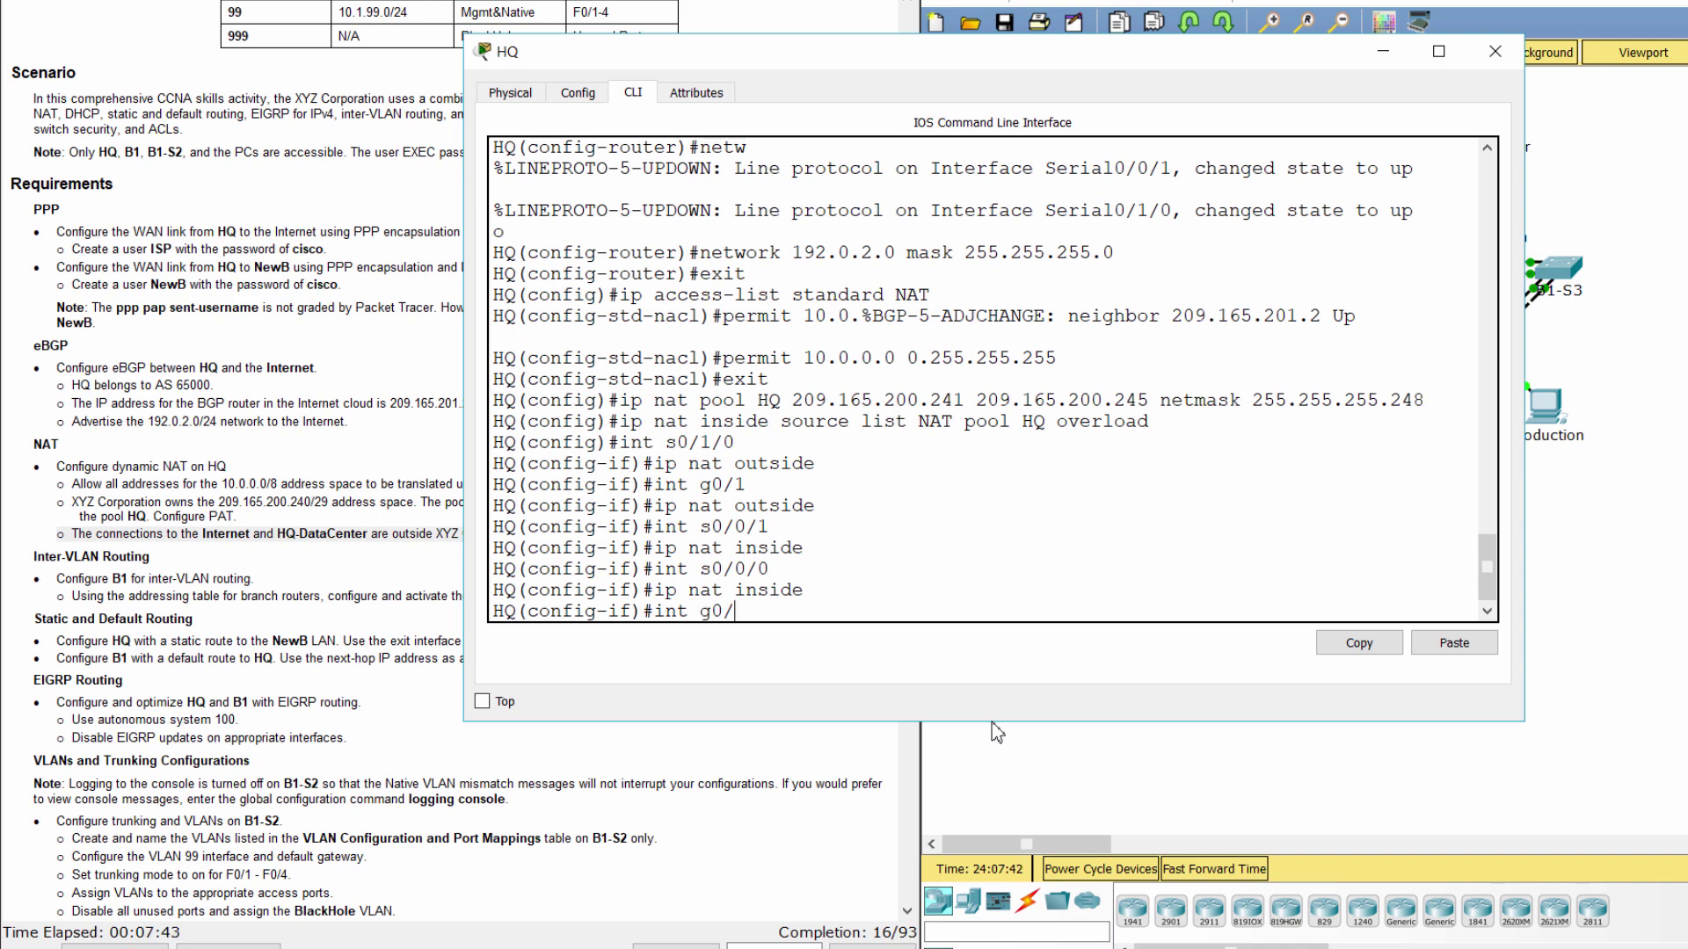
type("0")
key("Return")
type("ip na")
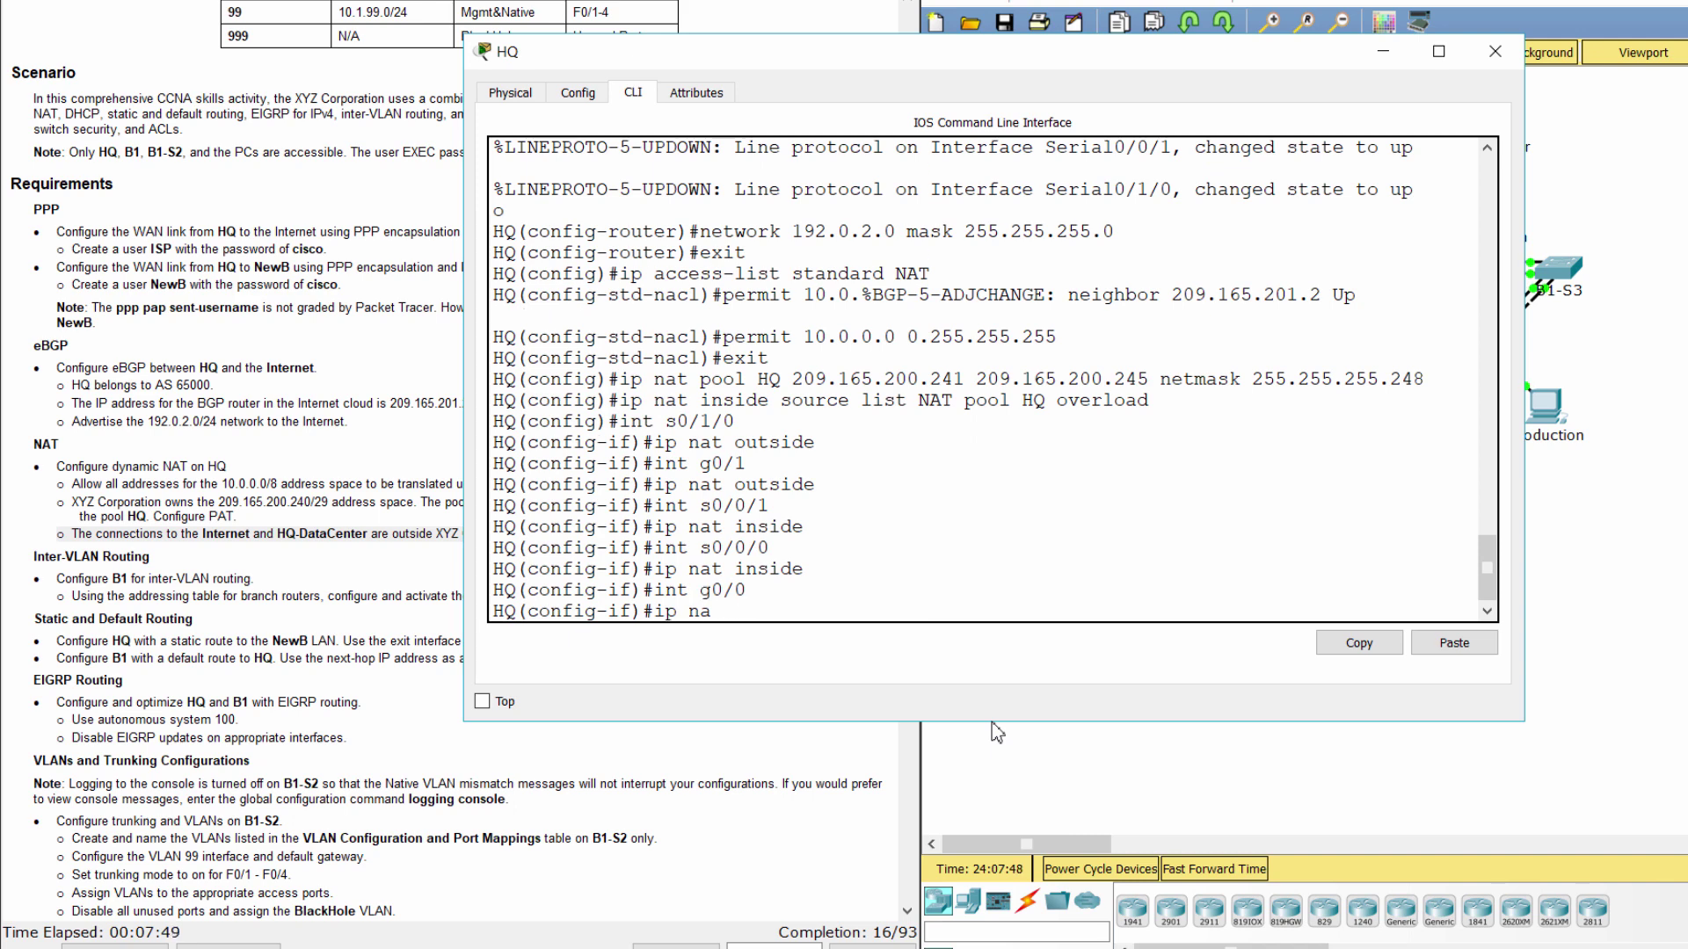
type("t inside")
key("Return")
type("exit")
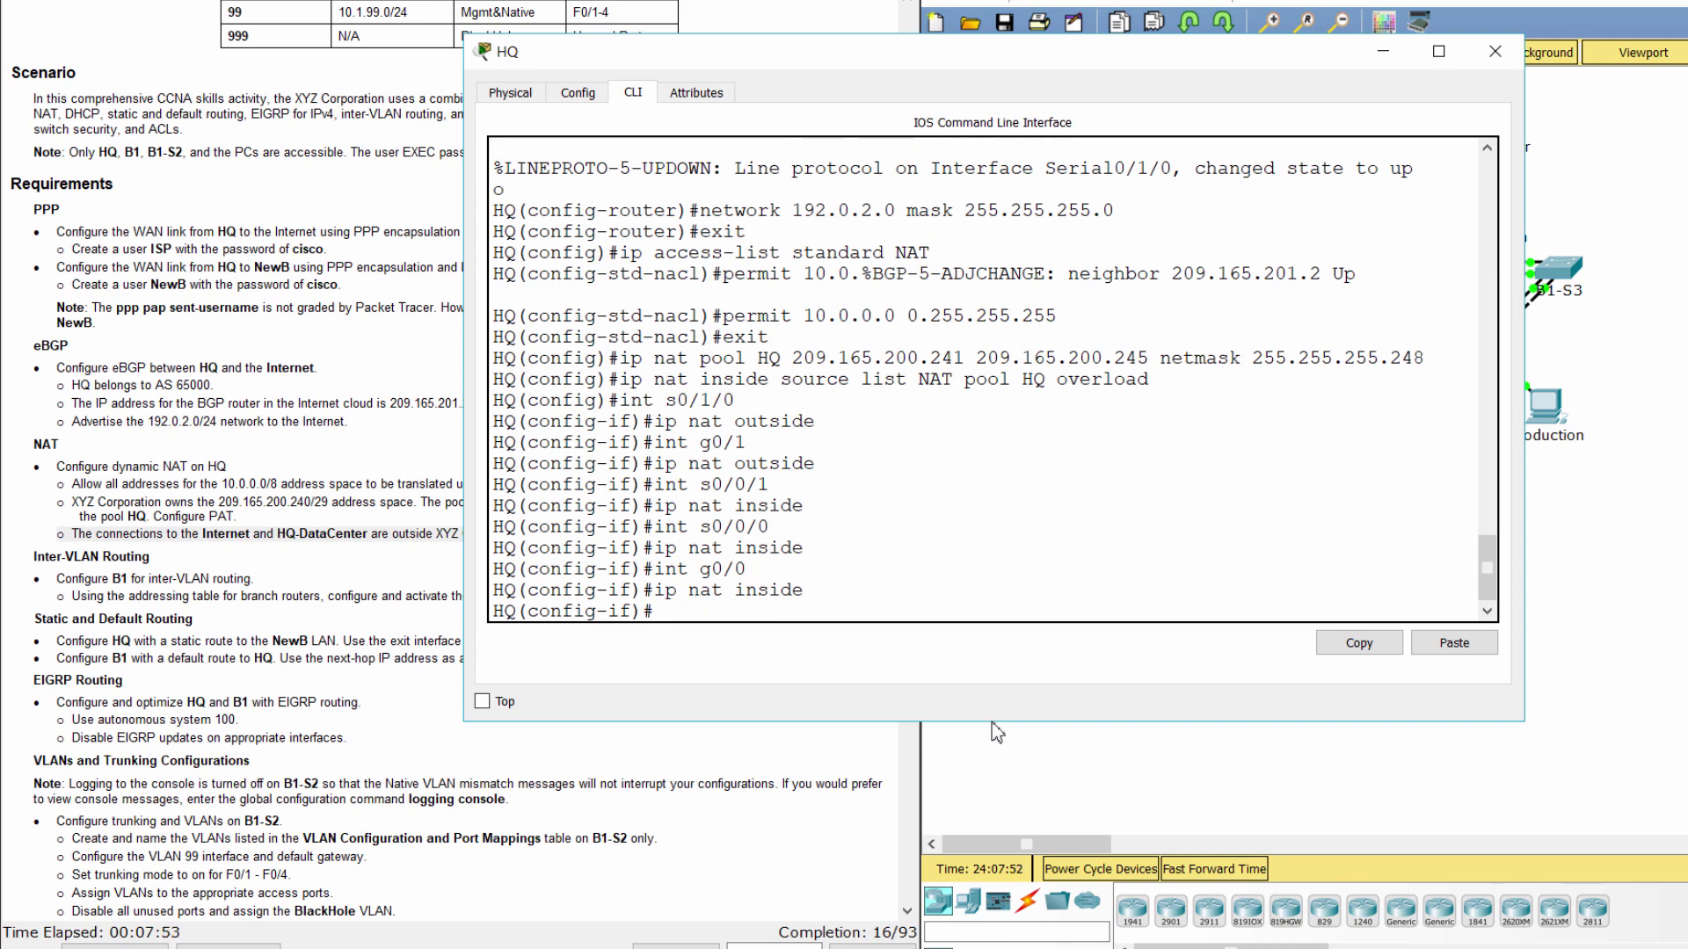
key("Return")
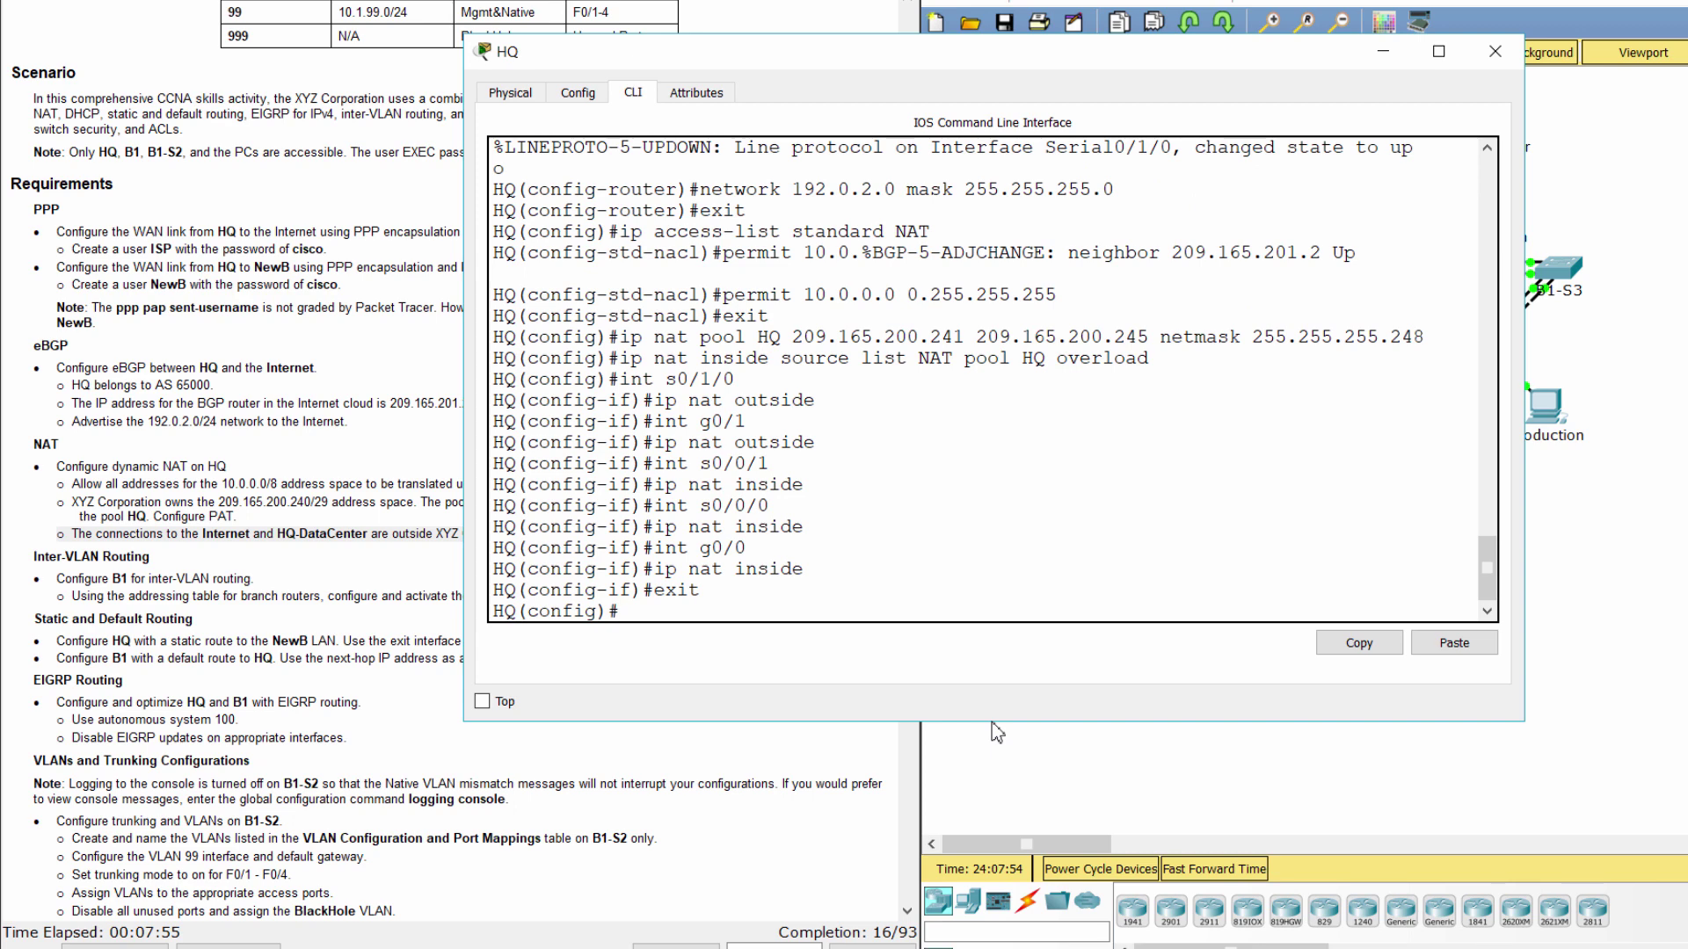
Highlight the B1 inter-VLAN routing requirement in the instructions, then return to the topology.
left_click(147, 575)
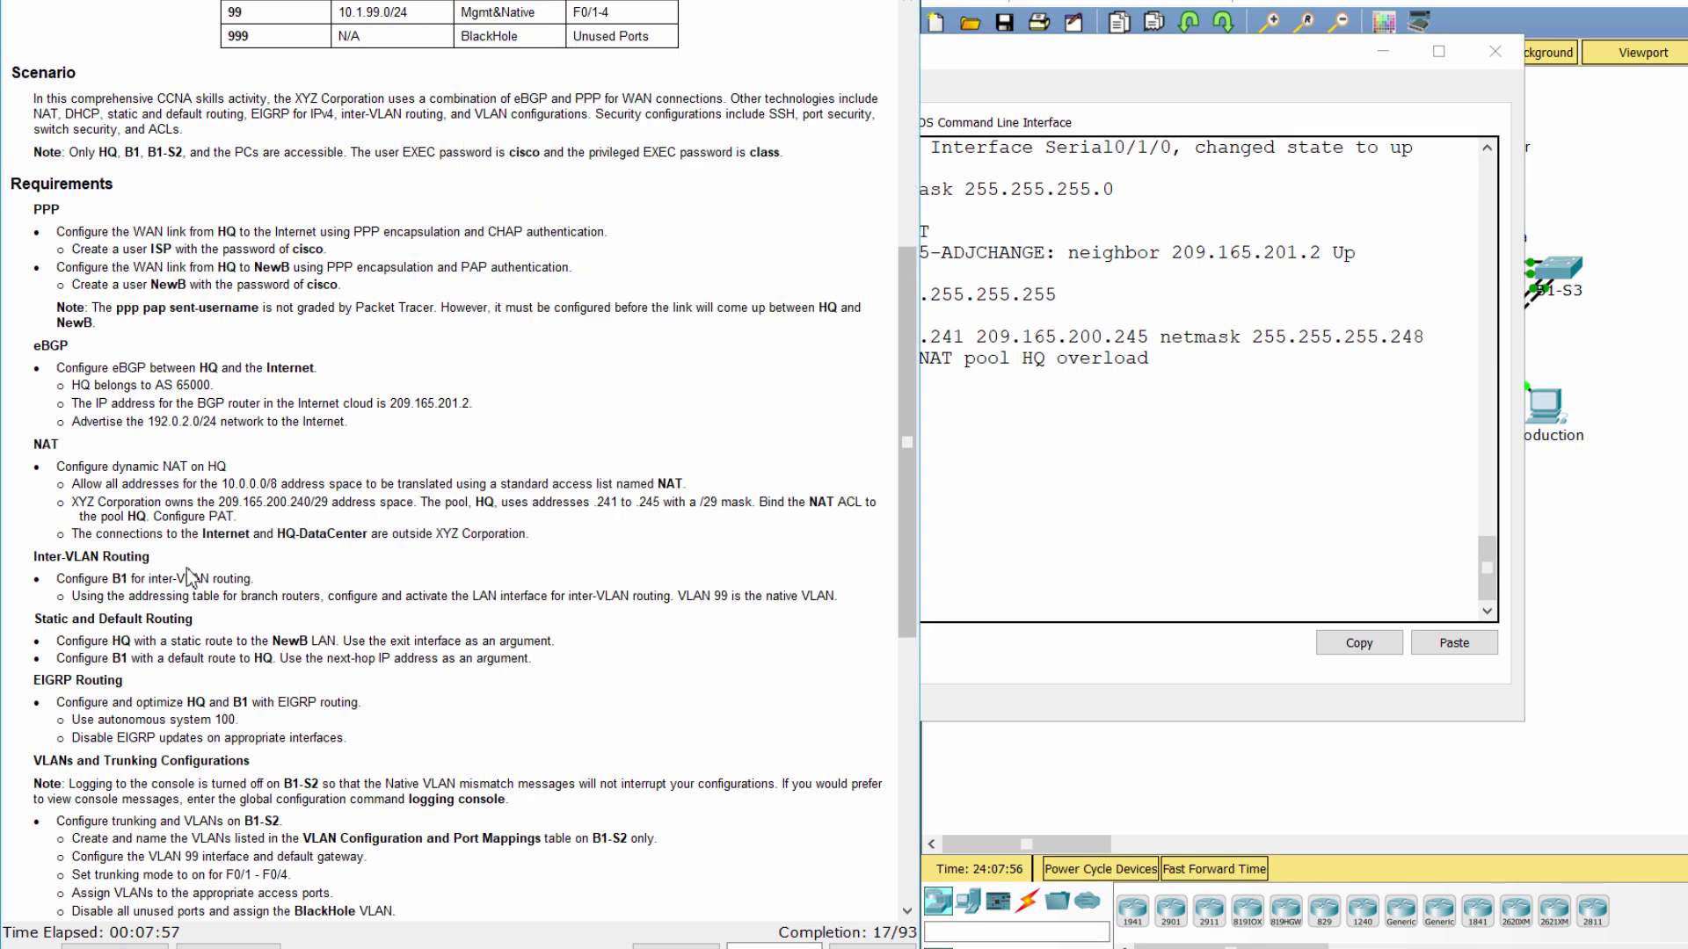
scroll(192, 562, "down", 1)
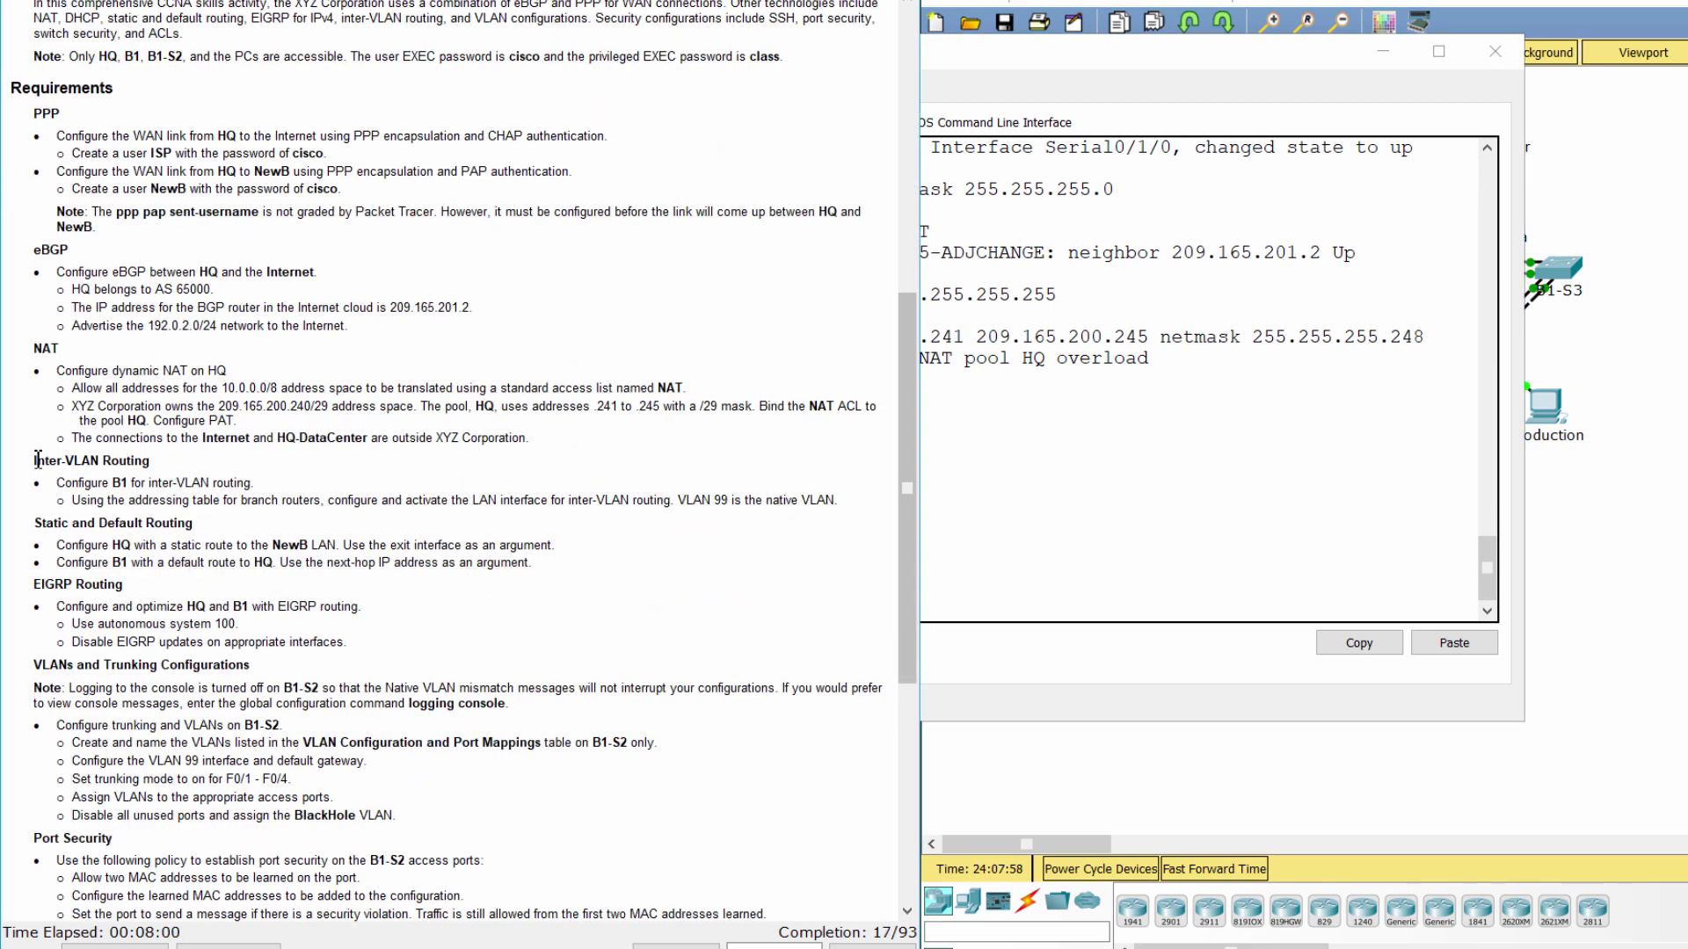
left_click_drag(35, 461, 163, 461)
left_click_drag(31, 490, 839, 534)
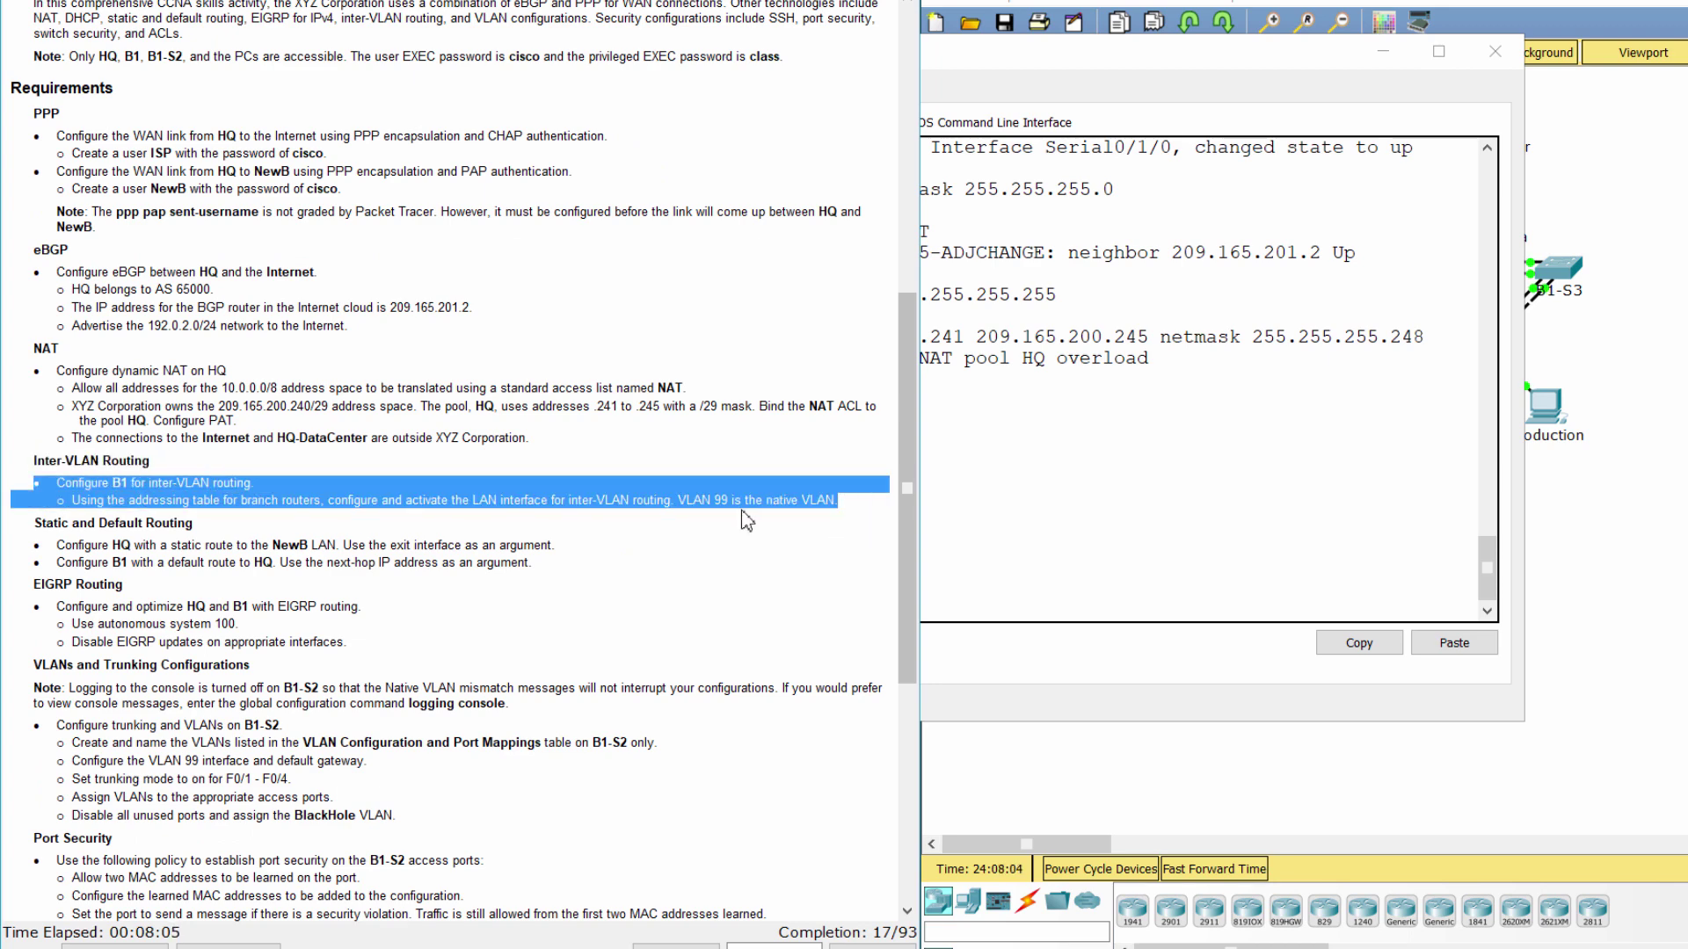
scroll(720, 538, "up", 3)
scroll(719, 538, "up", 3)
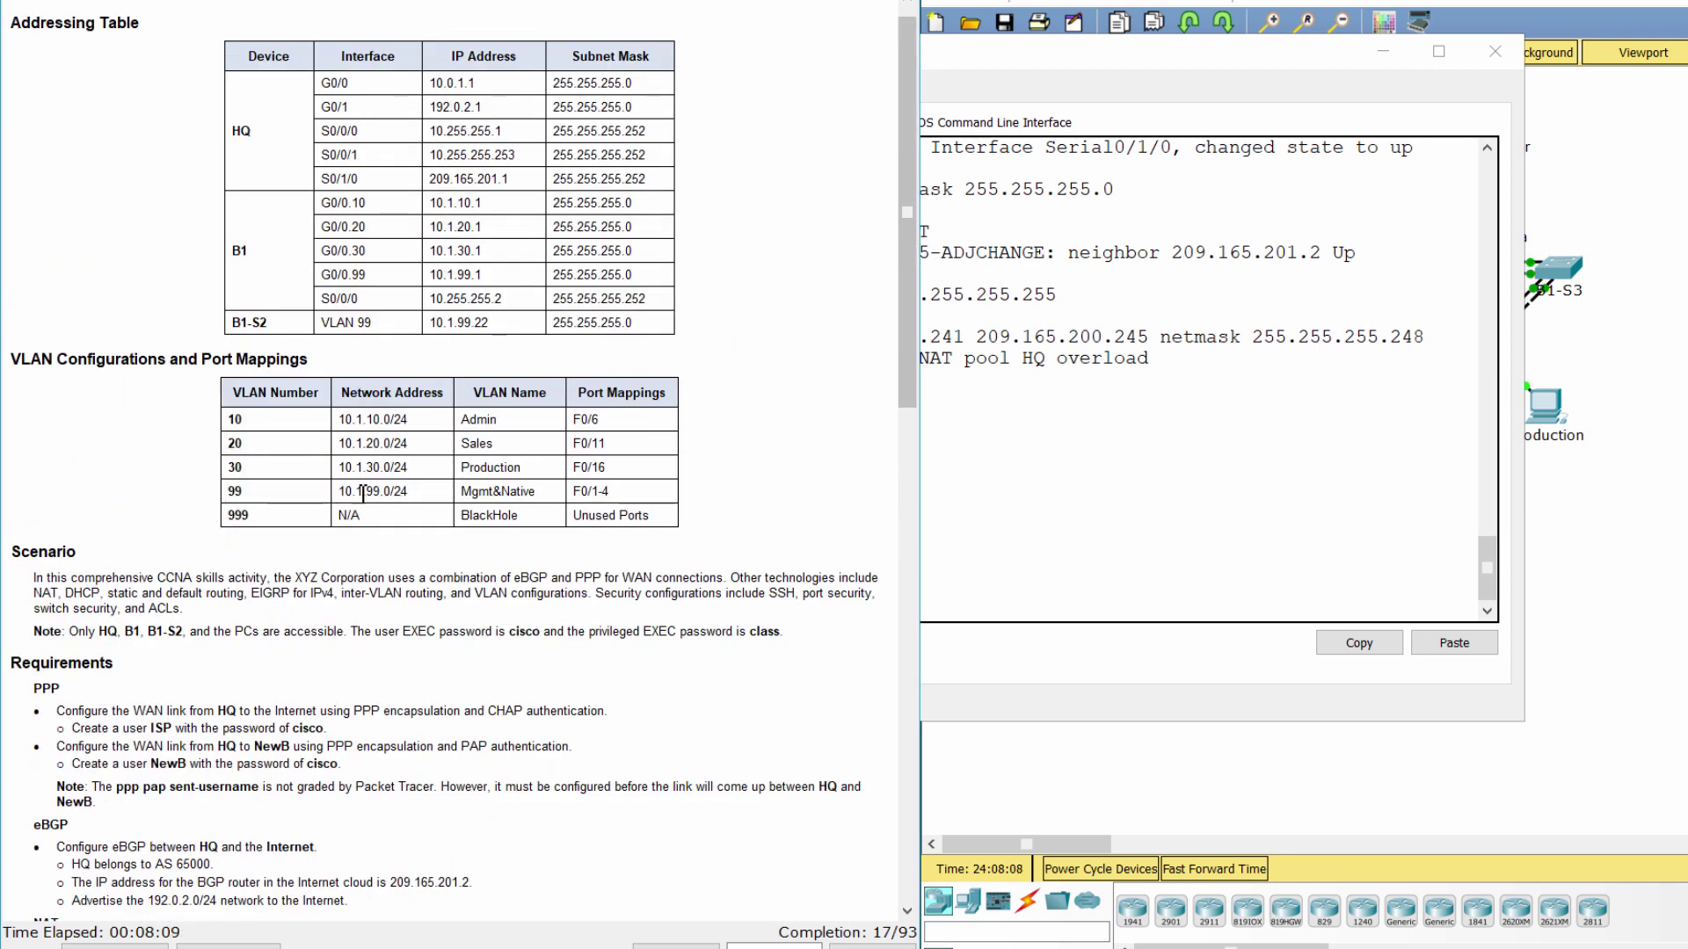
left_click(1588, 558)
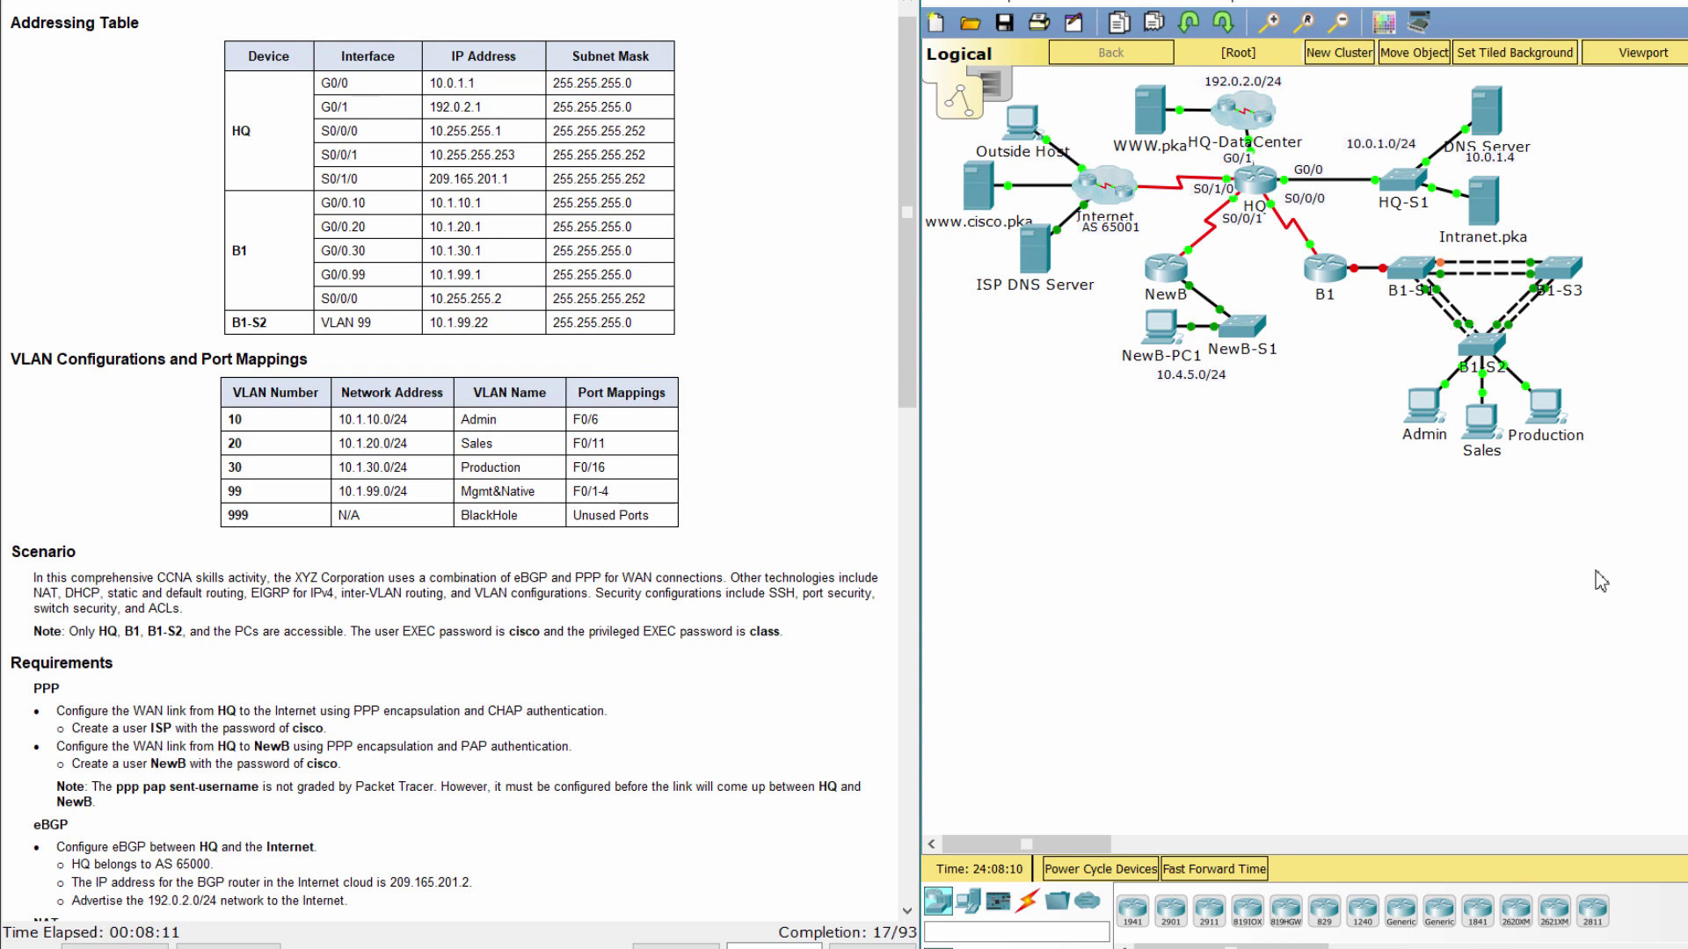
Open B1's command line and enter global configuration mode.
left_click(1325, 265)
left_click(829, 221)
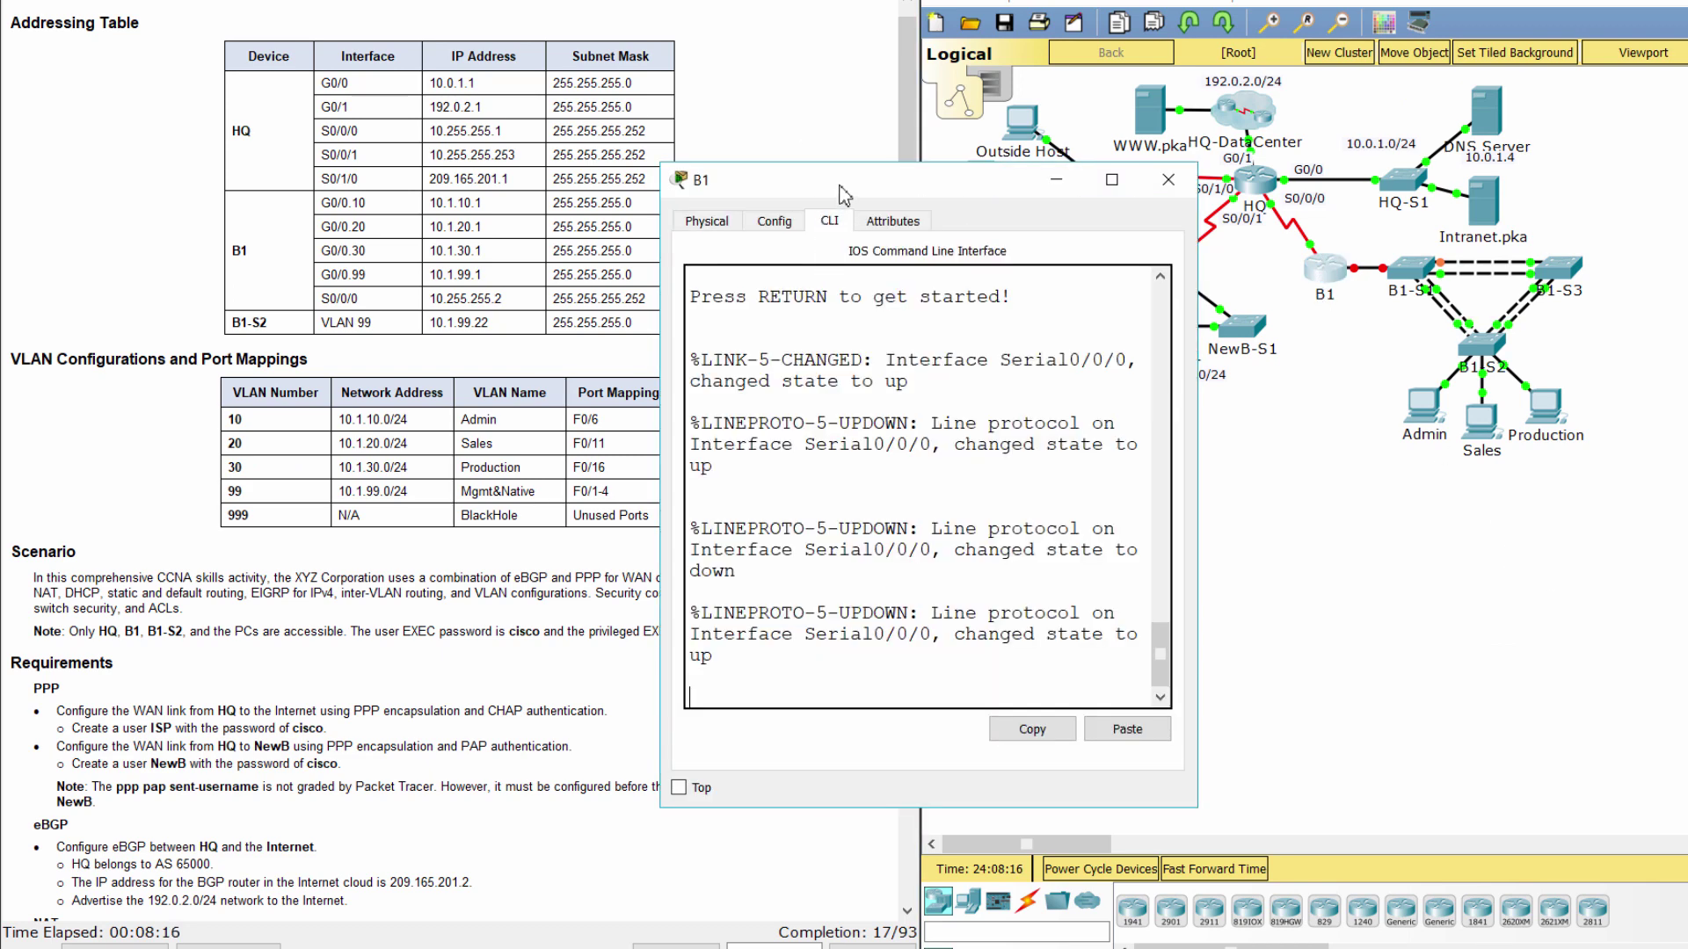
left_click_drag(847, 183, 813, 62)
left_click_drag(1187, 277, 1439, 279)
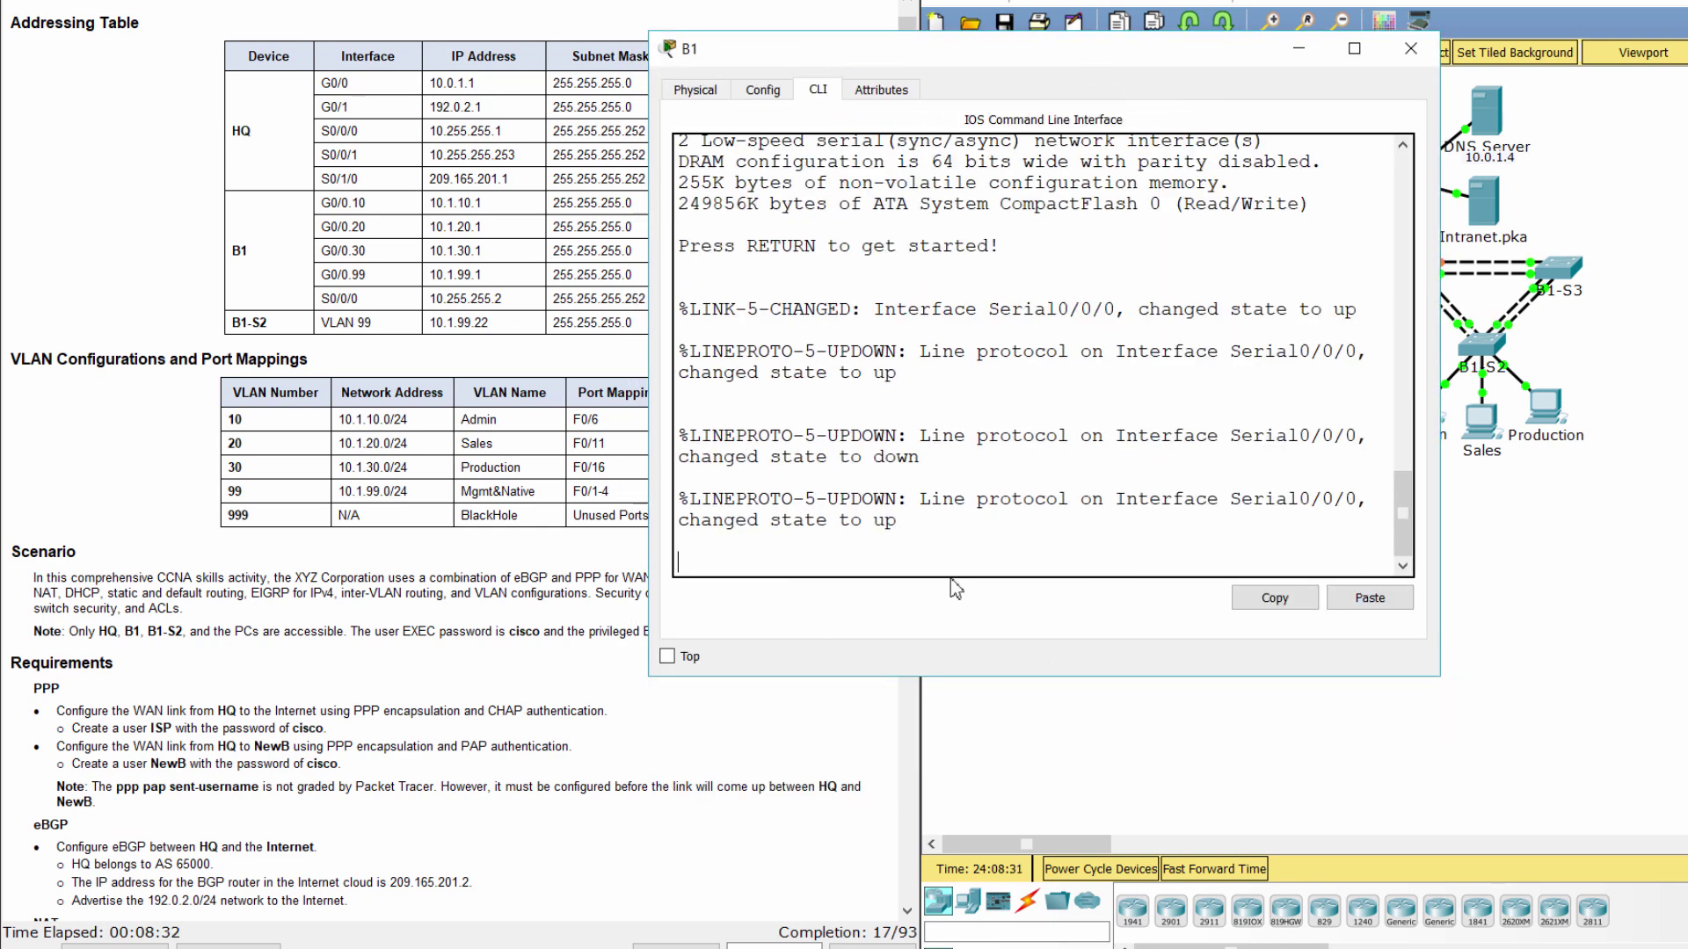
key("Return")
type("ena")
key("Return")
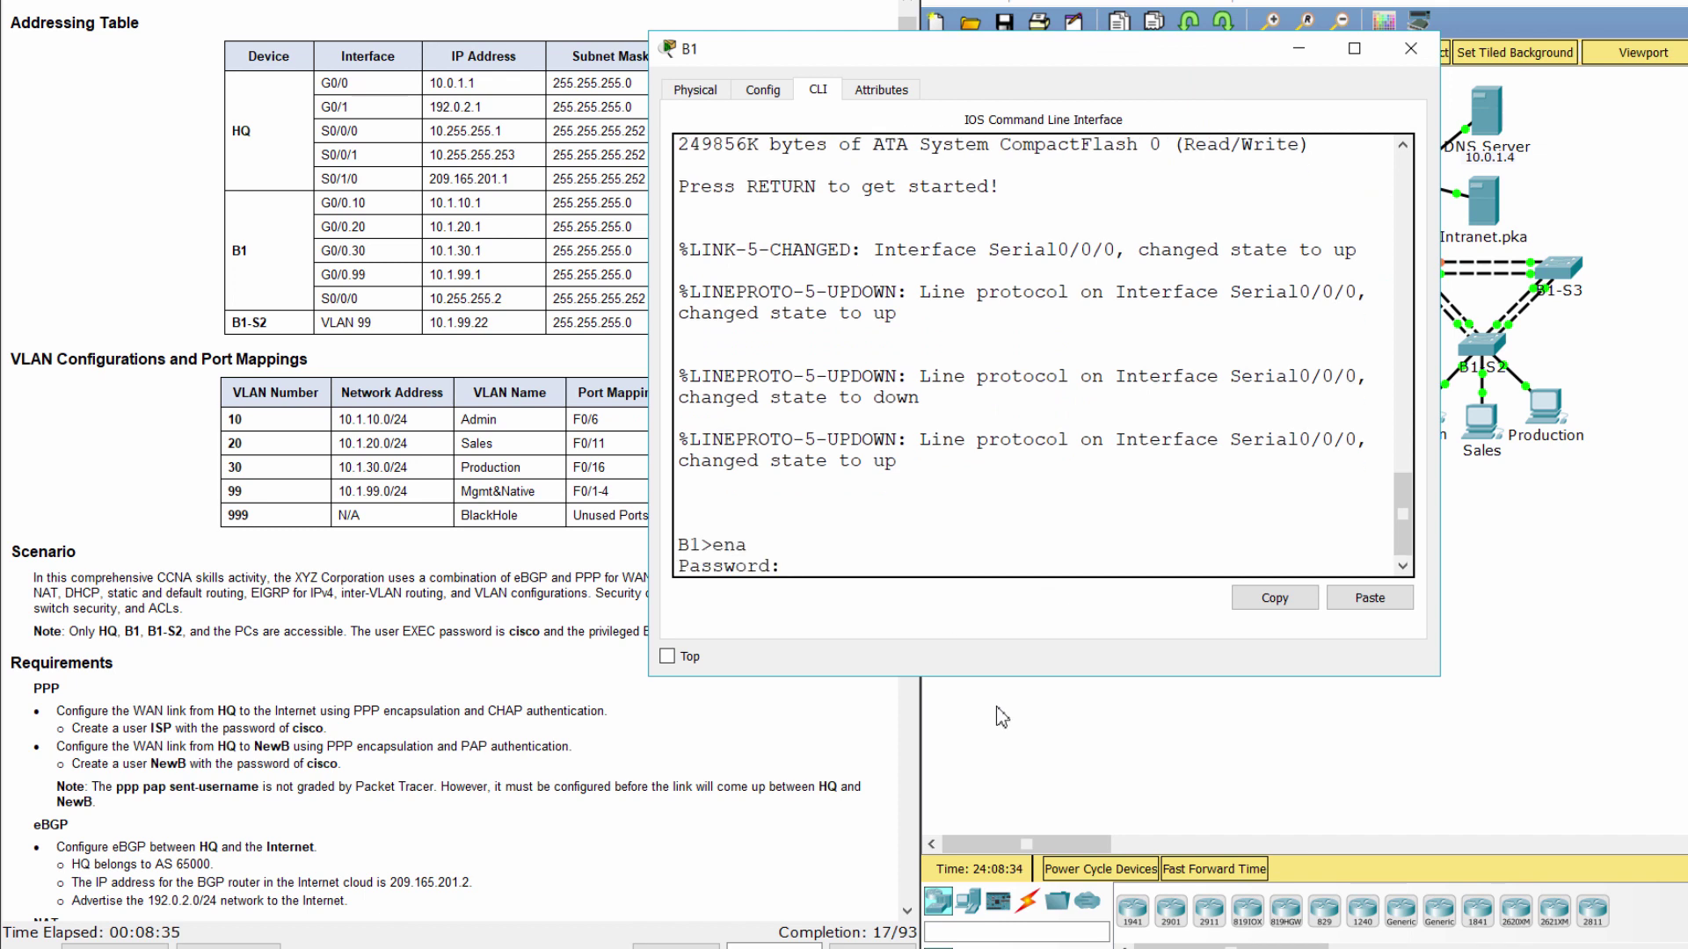
key("Return")
type("conf")
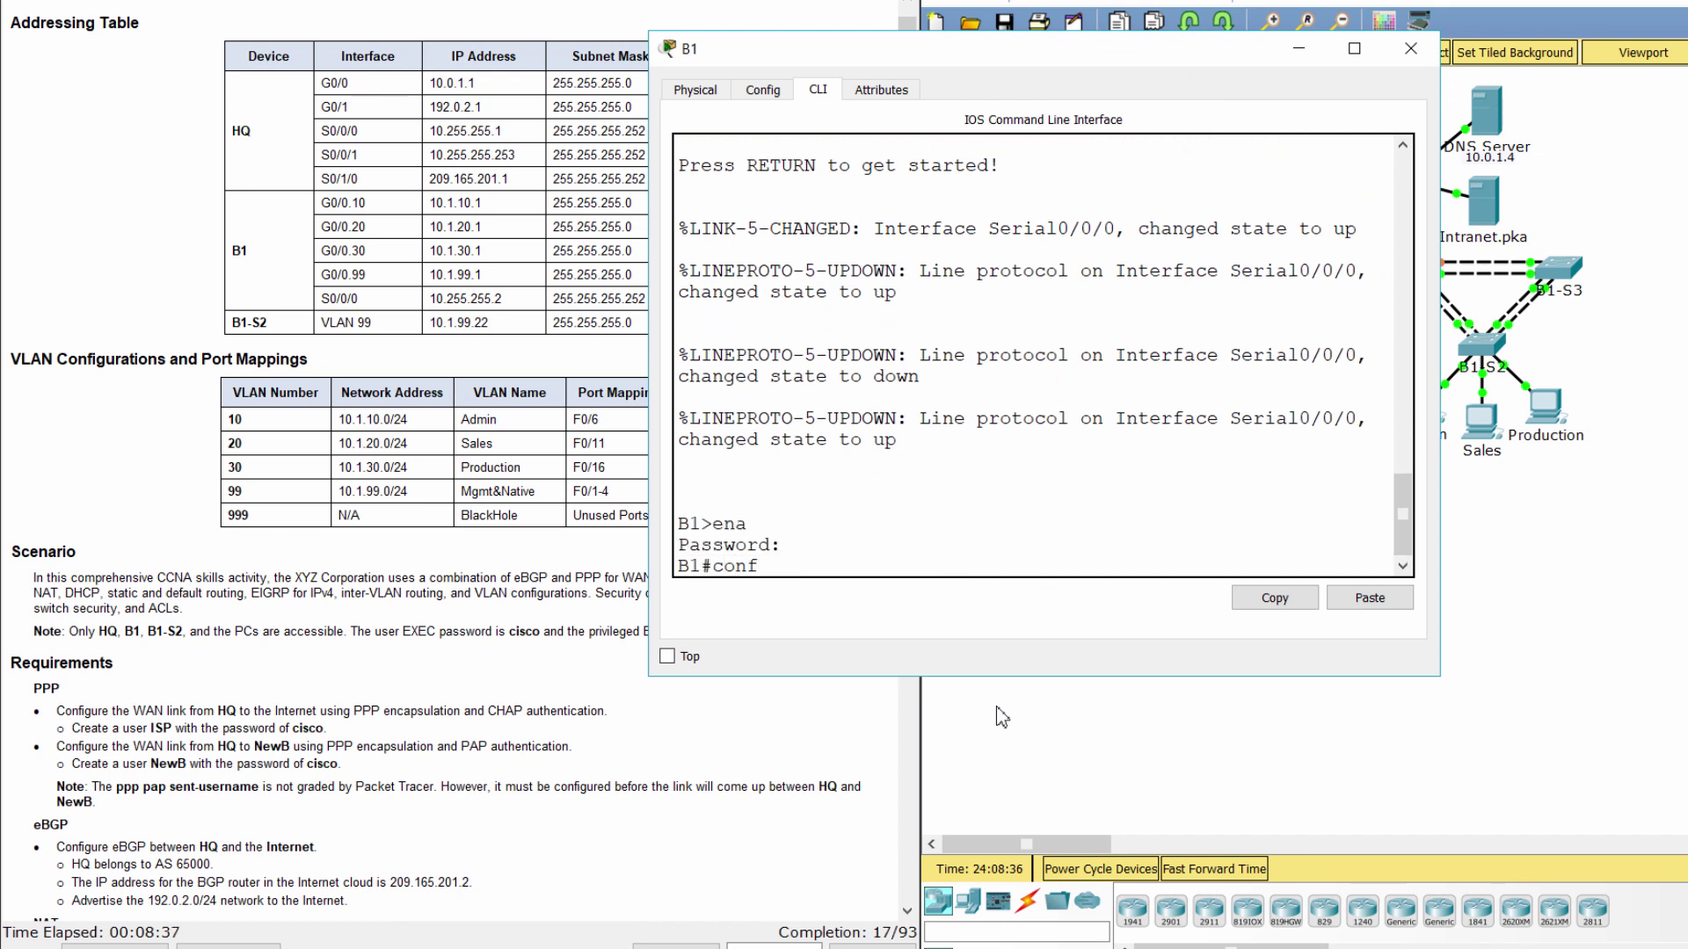
type(" t")
key("Return")
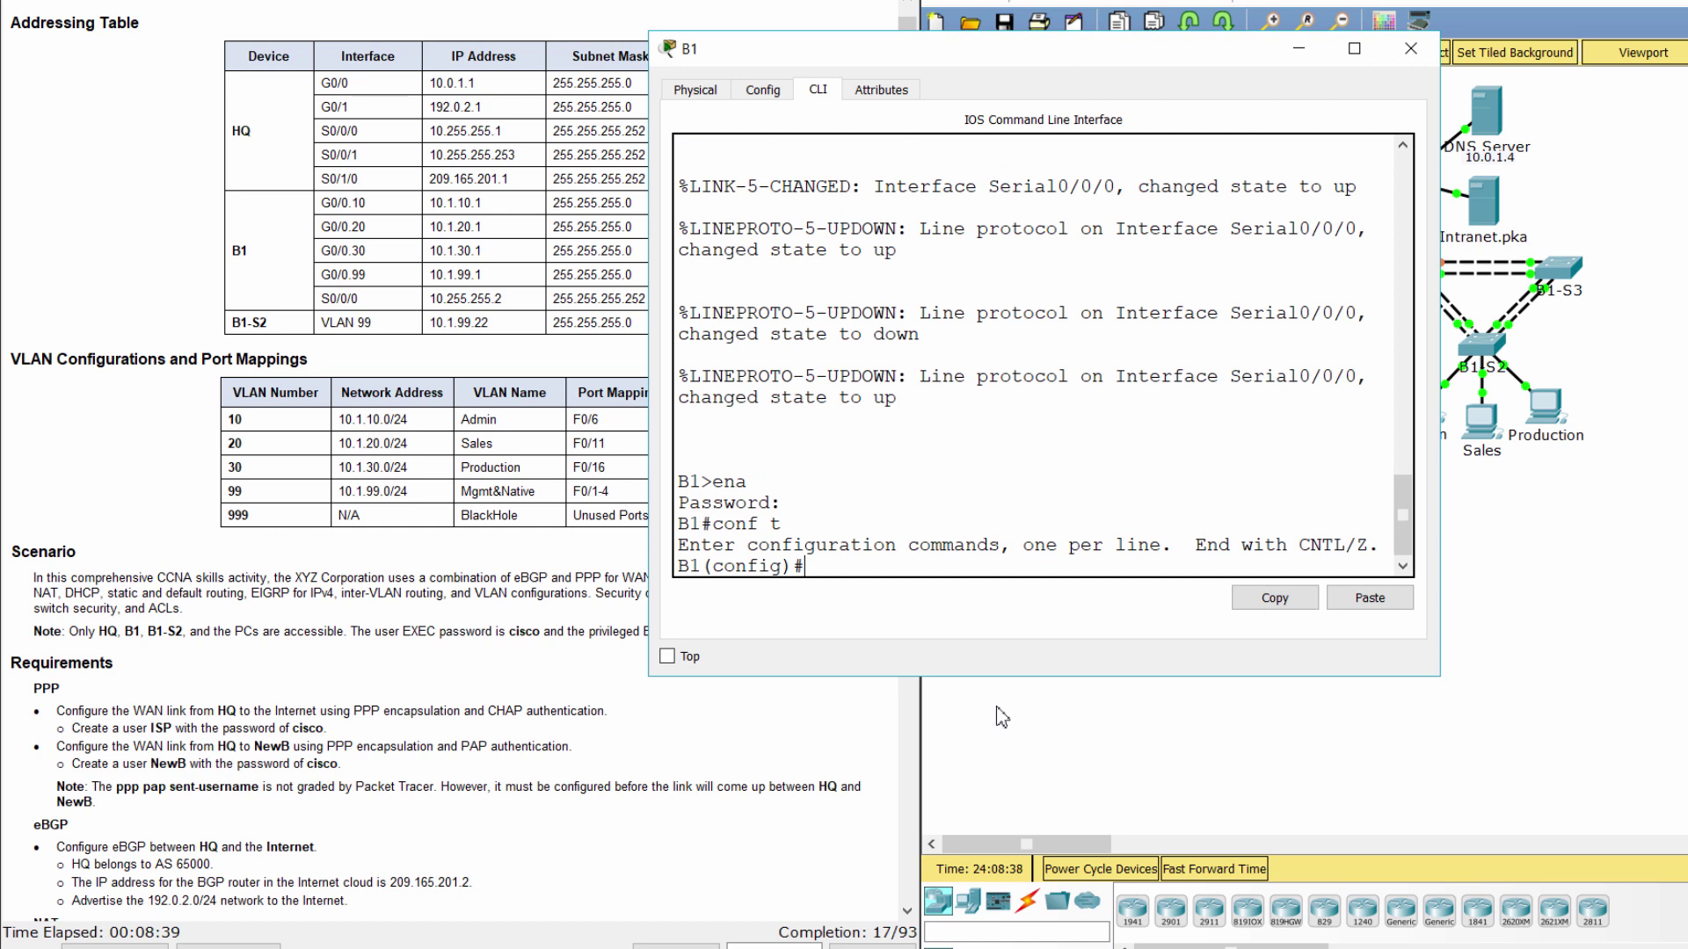
Configure subinterface G0/0.10 for VLAN 10 with address 10.1.10.1 255.255.255.0.
type("int g0/0.10")
key("Return")
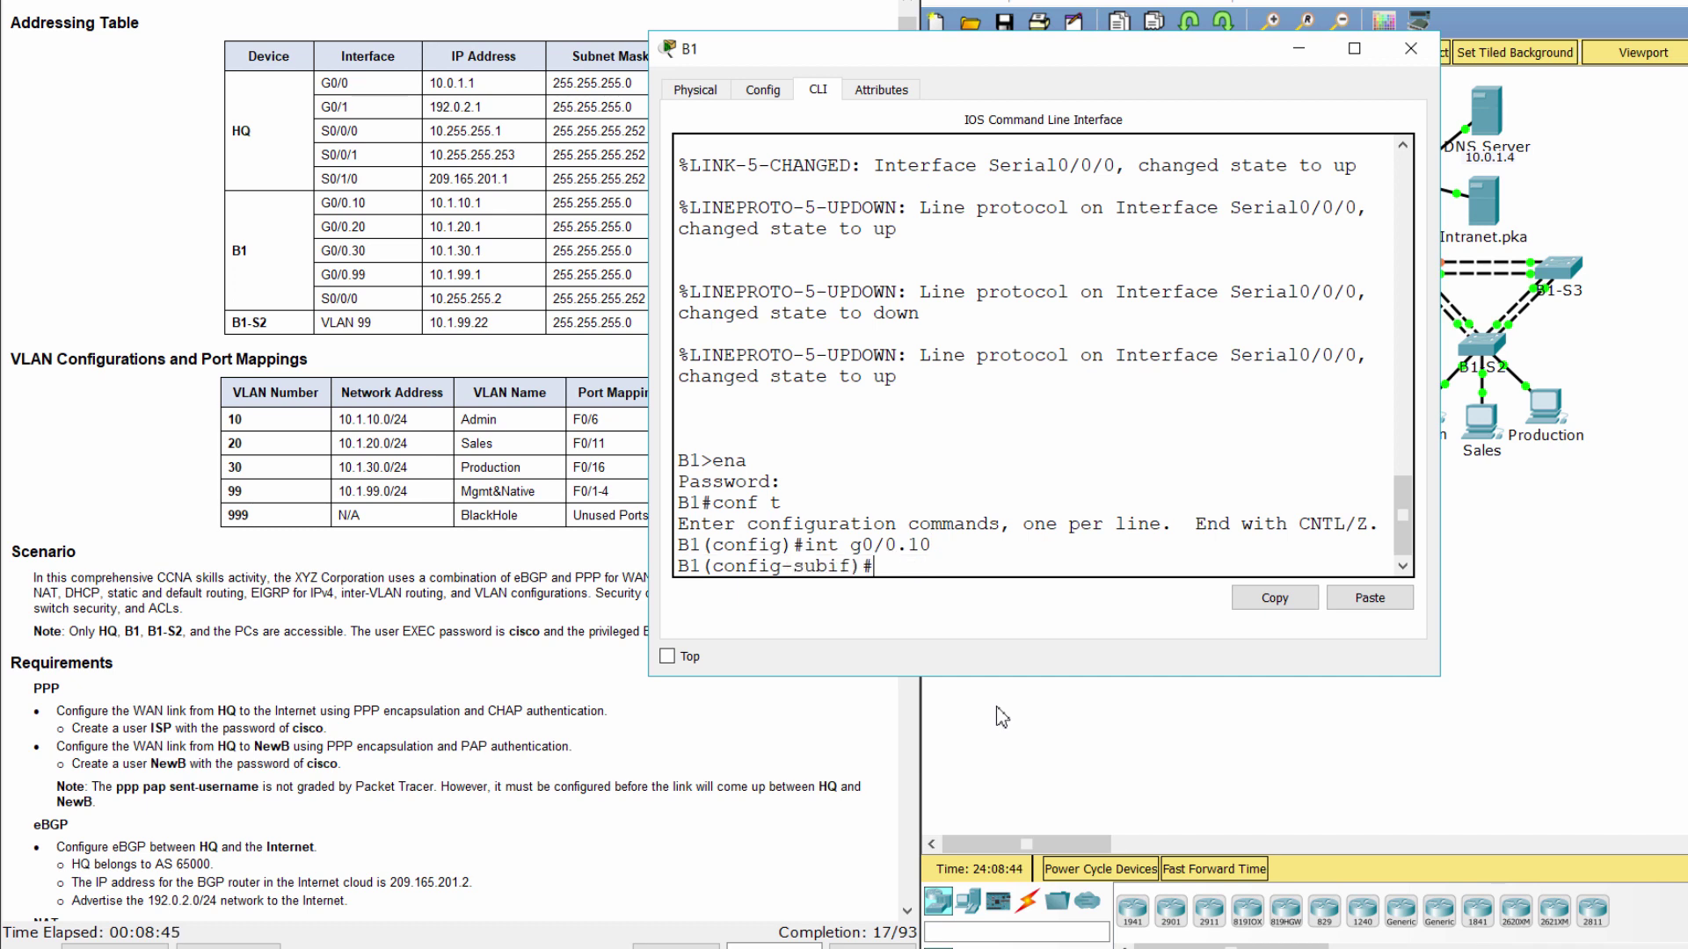
type("encapsulation dot1q 10")
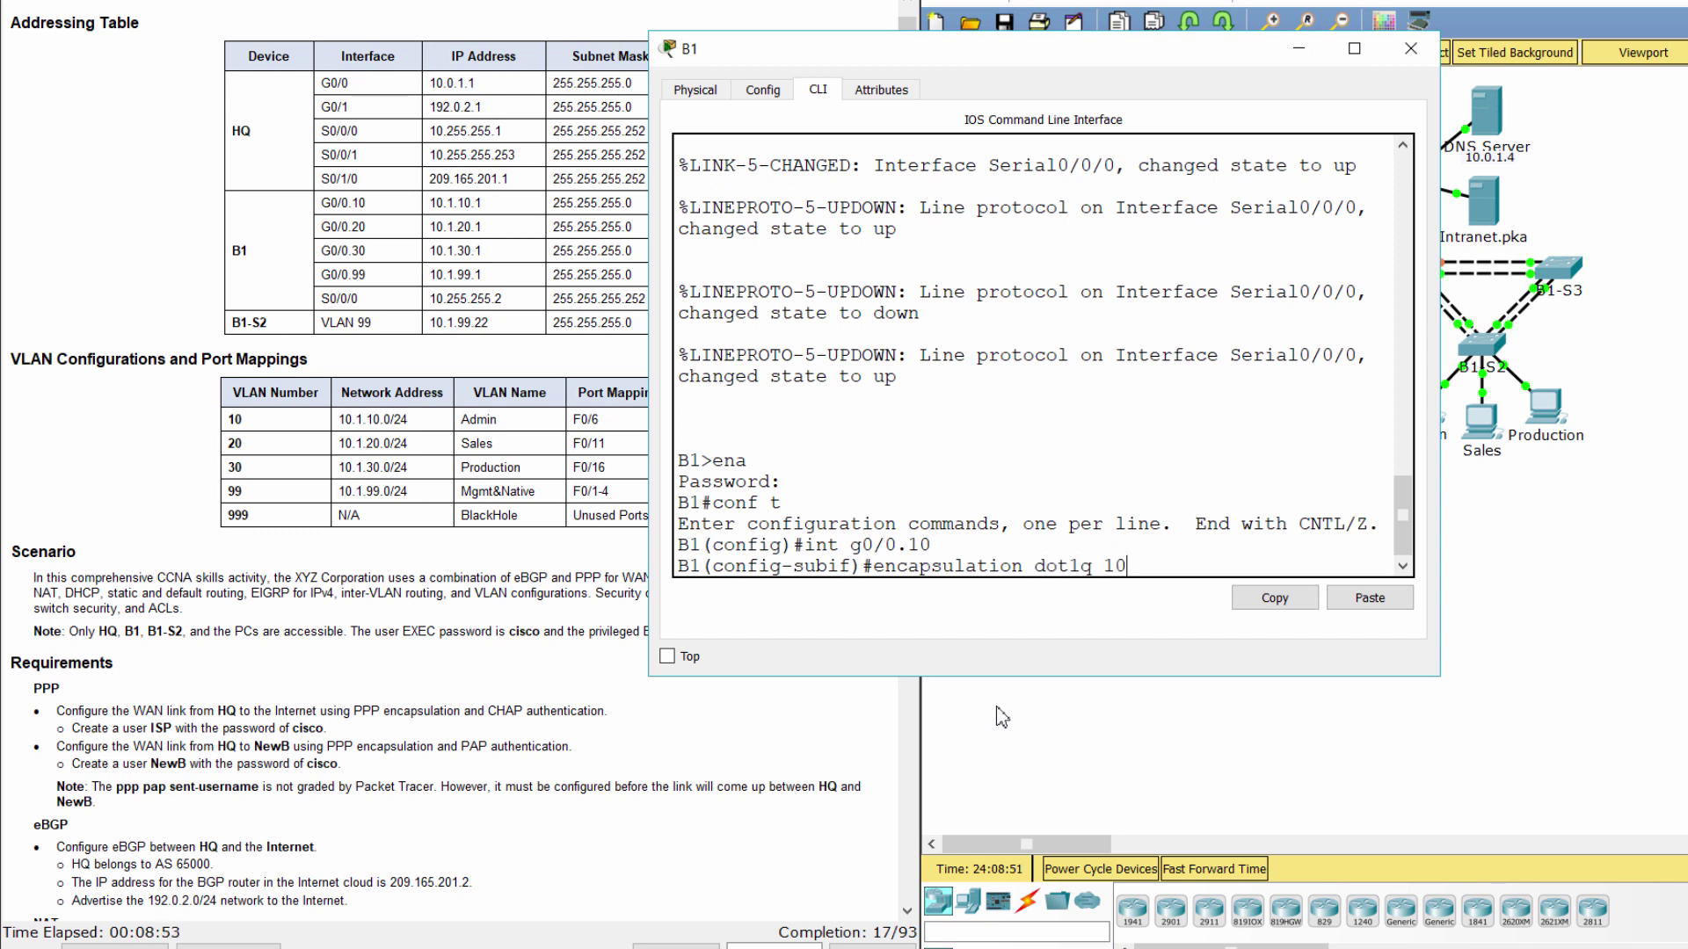
key("Return")
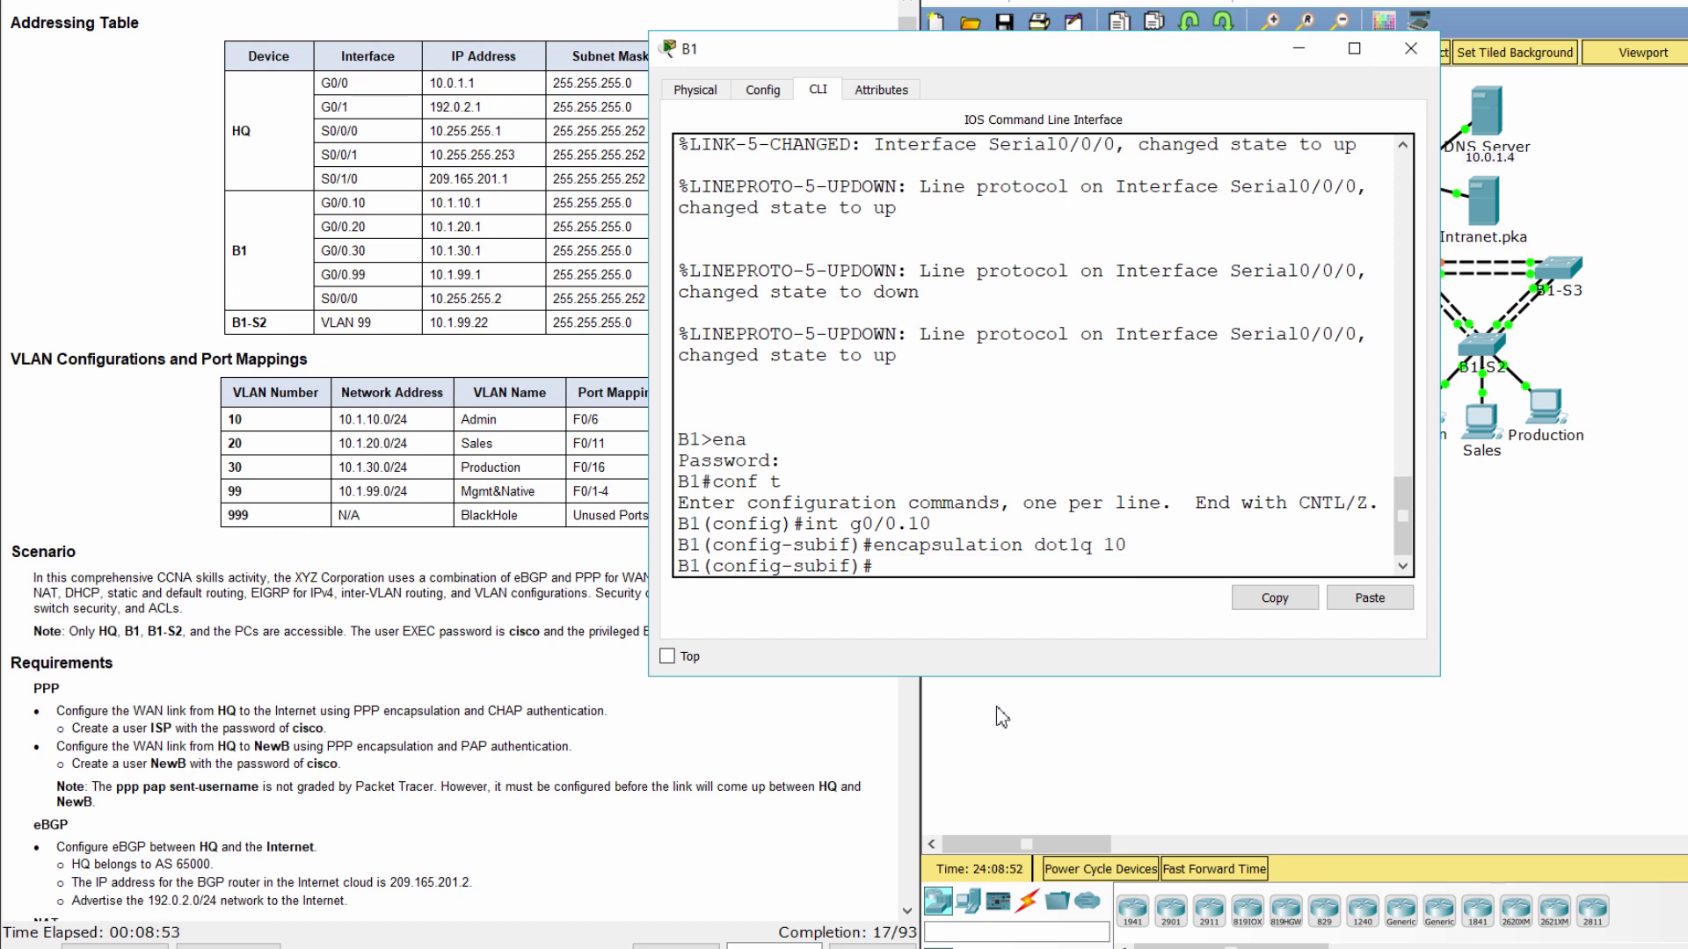
type("ip address 10.1.10.1 2")
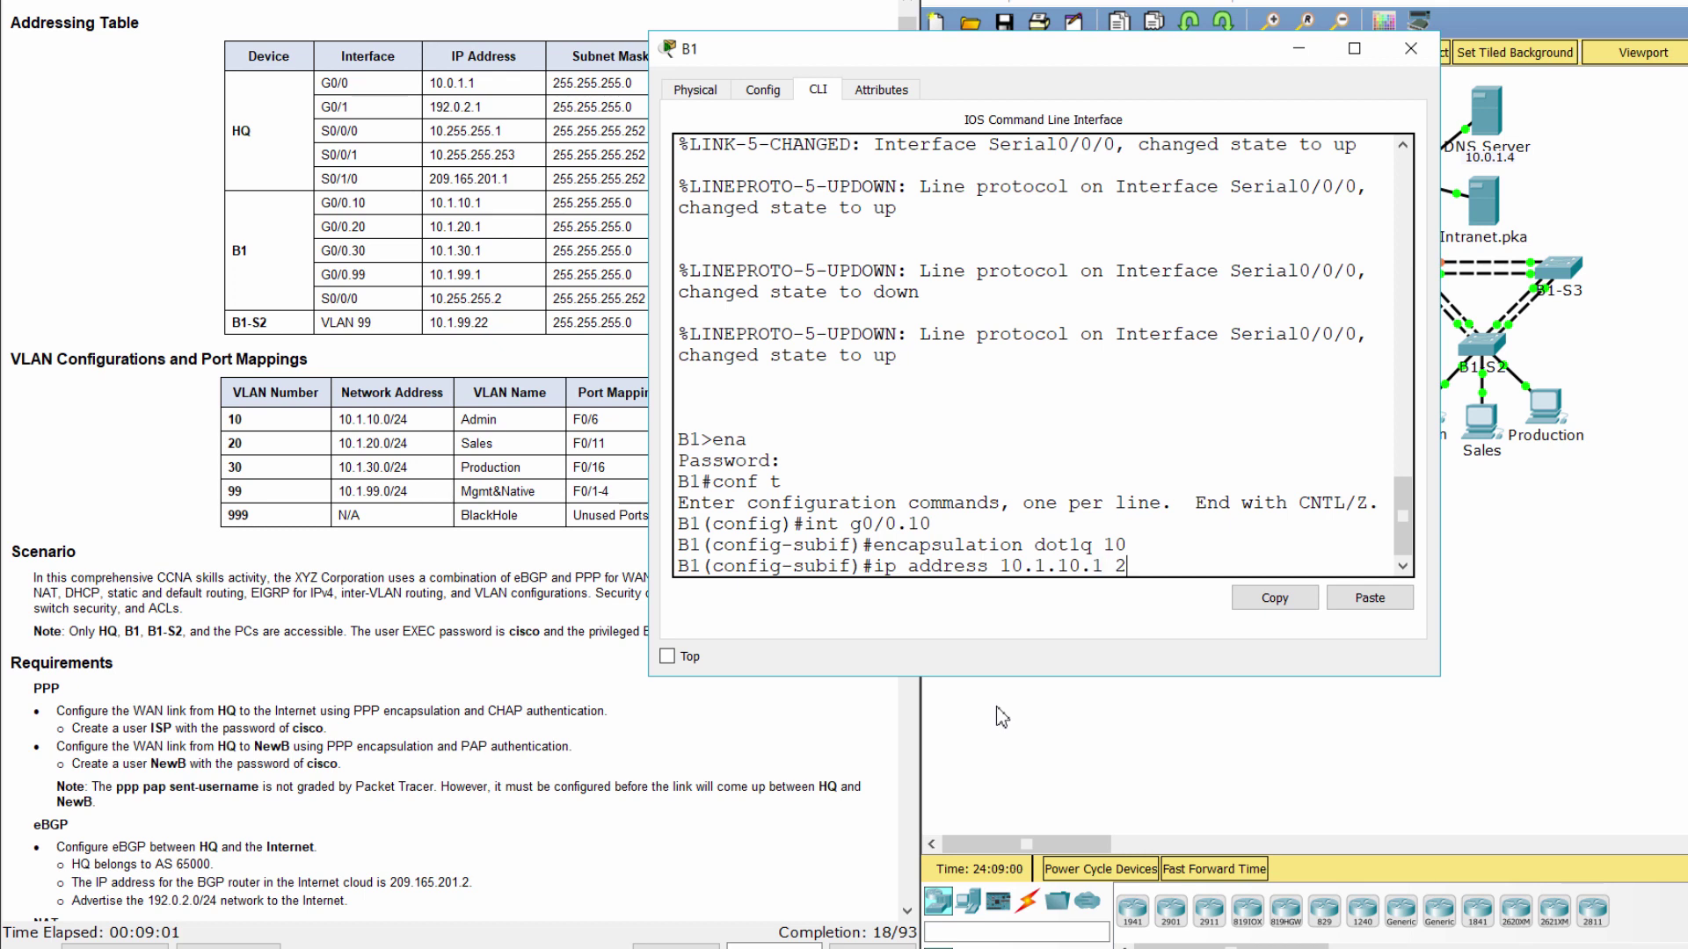
type("55.255.255.0")
key("Return")
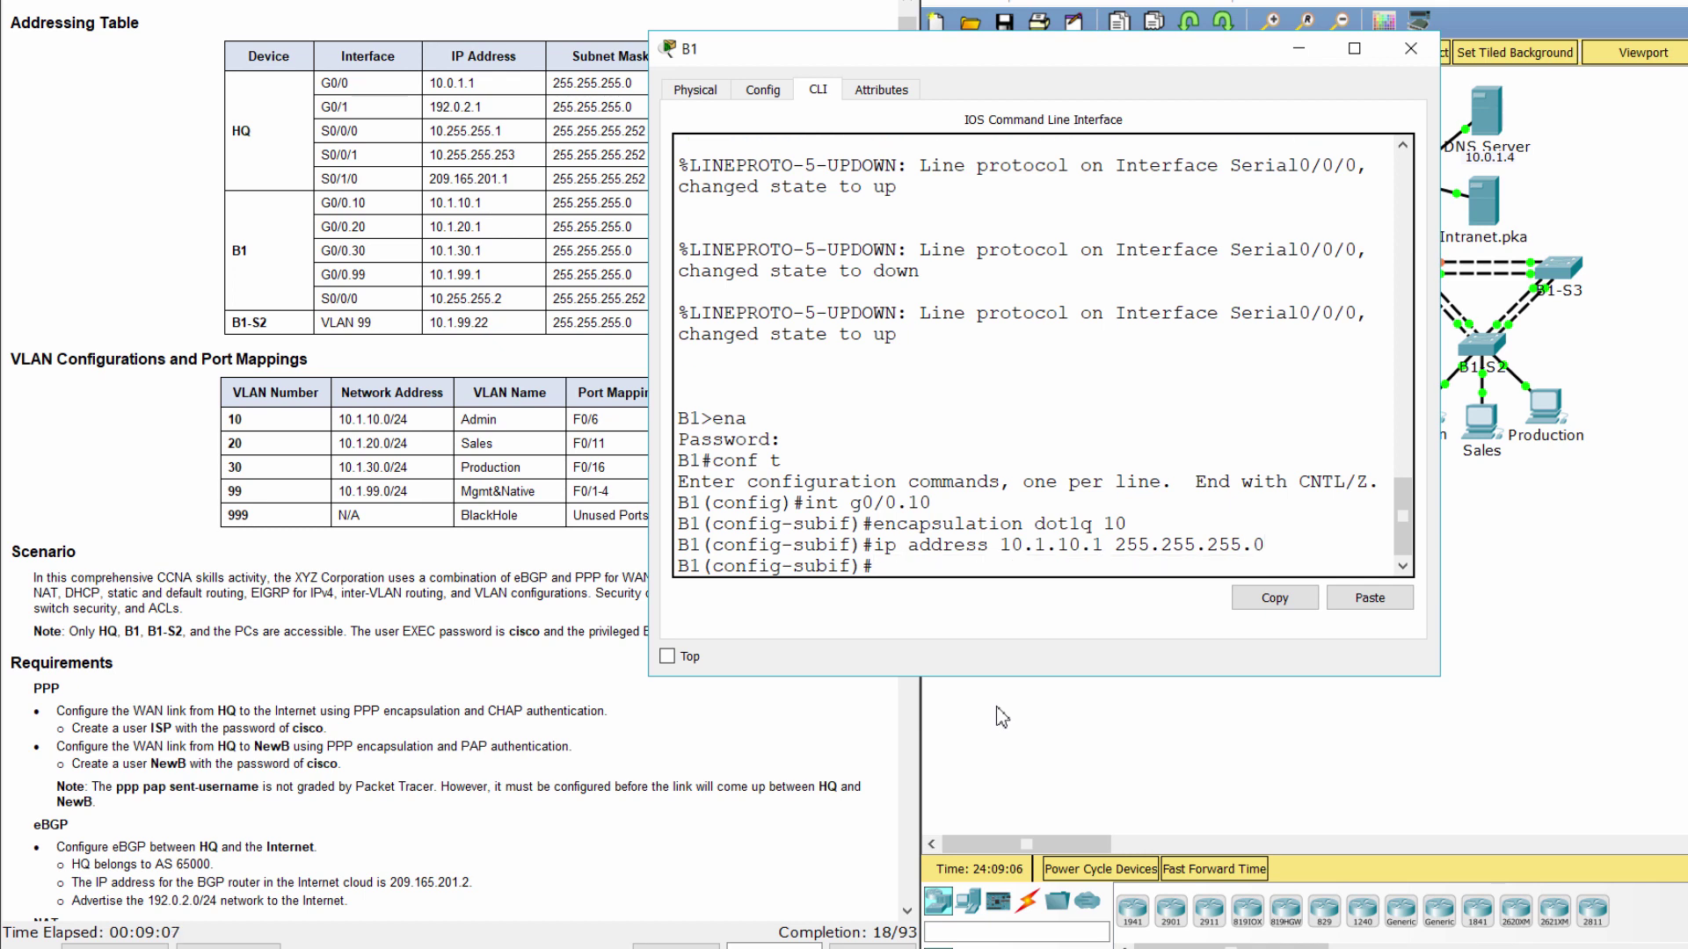
type("int g0/0.20")
key("Return")
Give subinterface G0/0.20 dot1q VLAN 20 and address 10.1.20.1 255.255.255.0.
type("encaps")
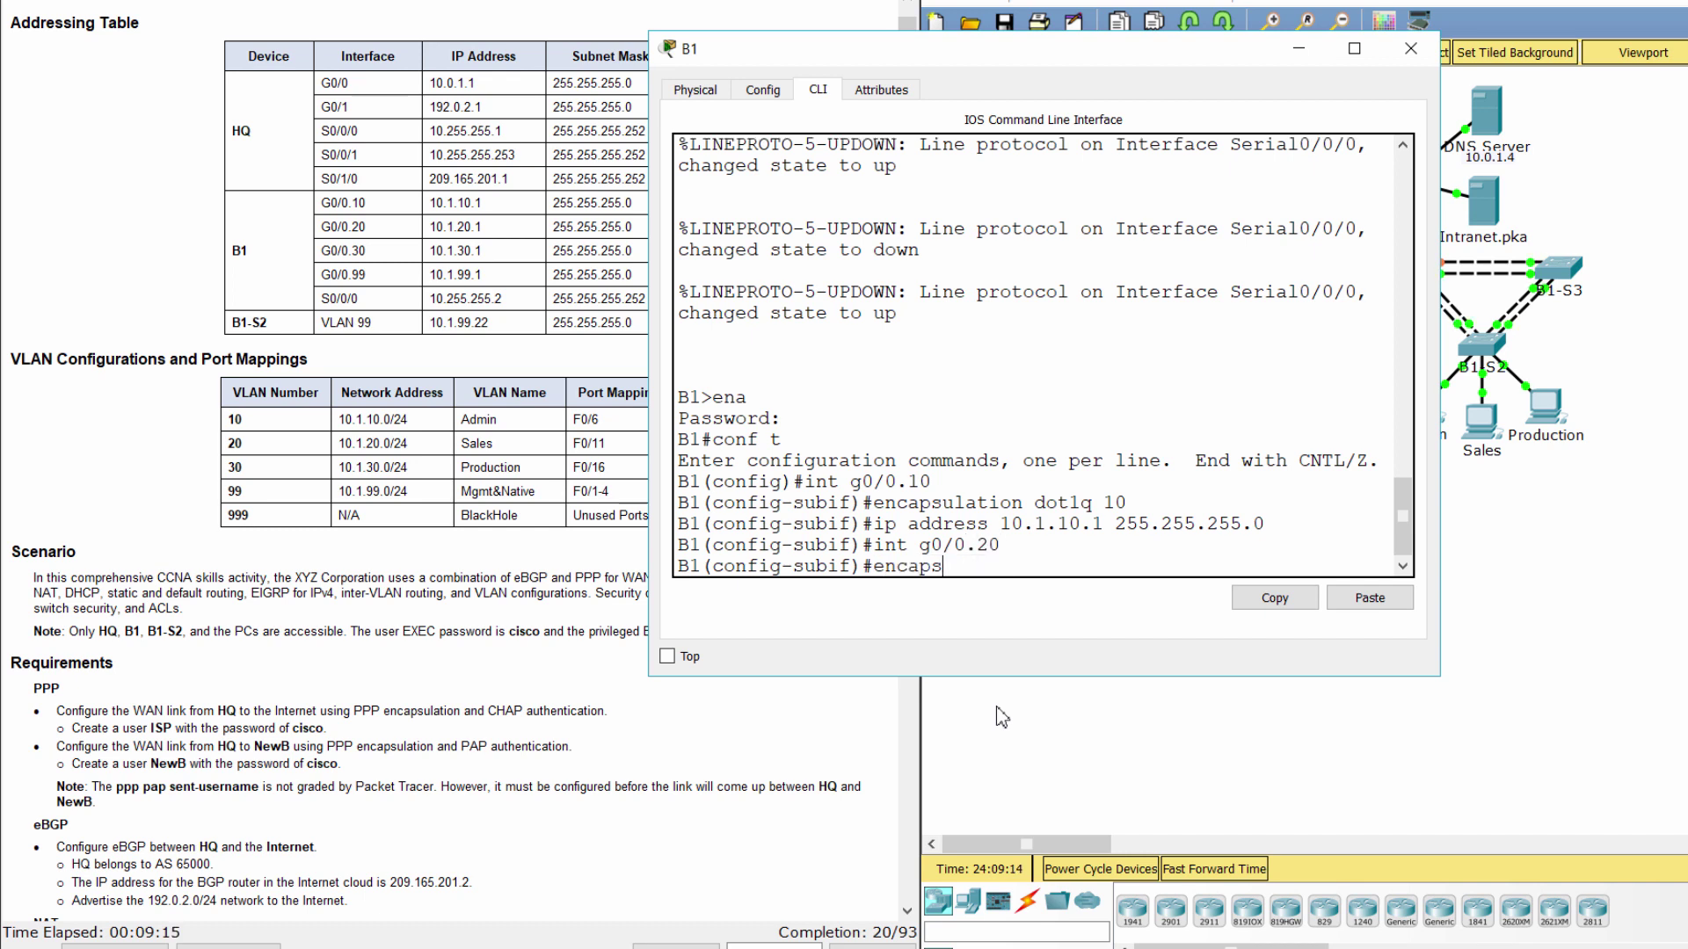
type("ulation dot1q 20")
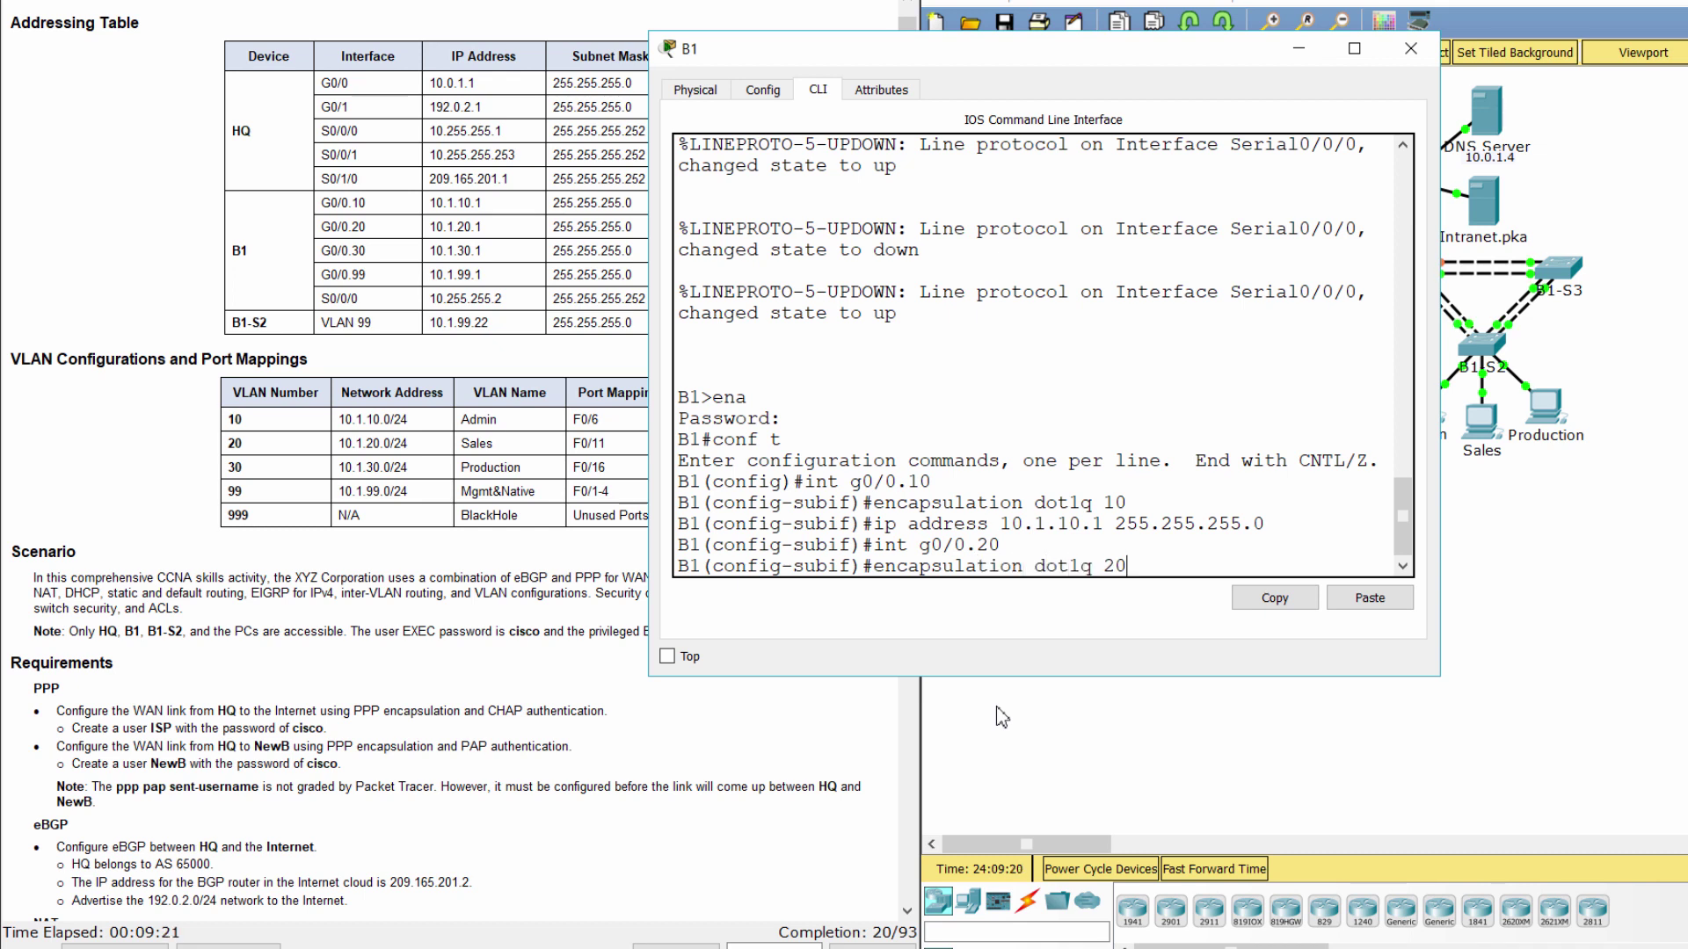
key("Return")
type("ip ad")
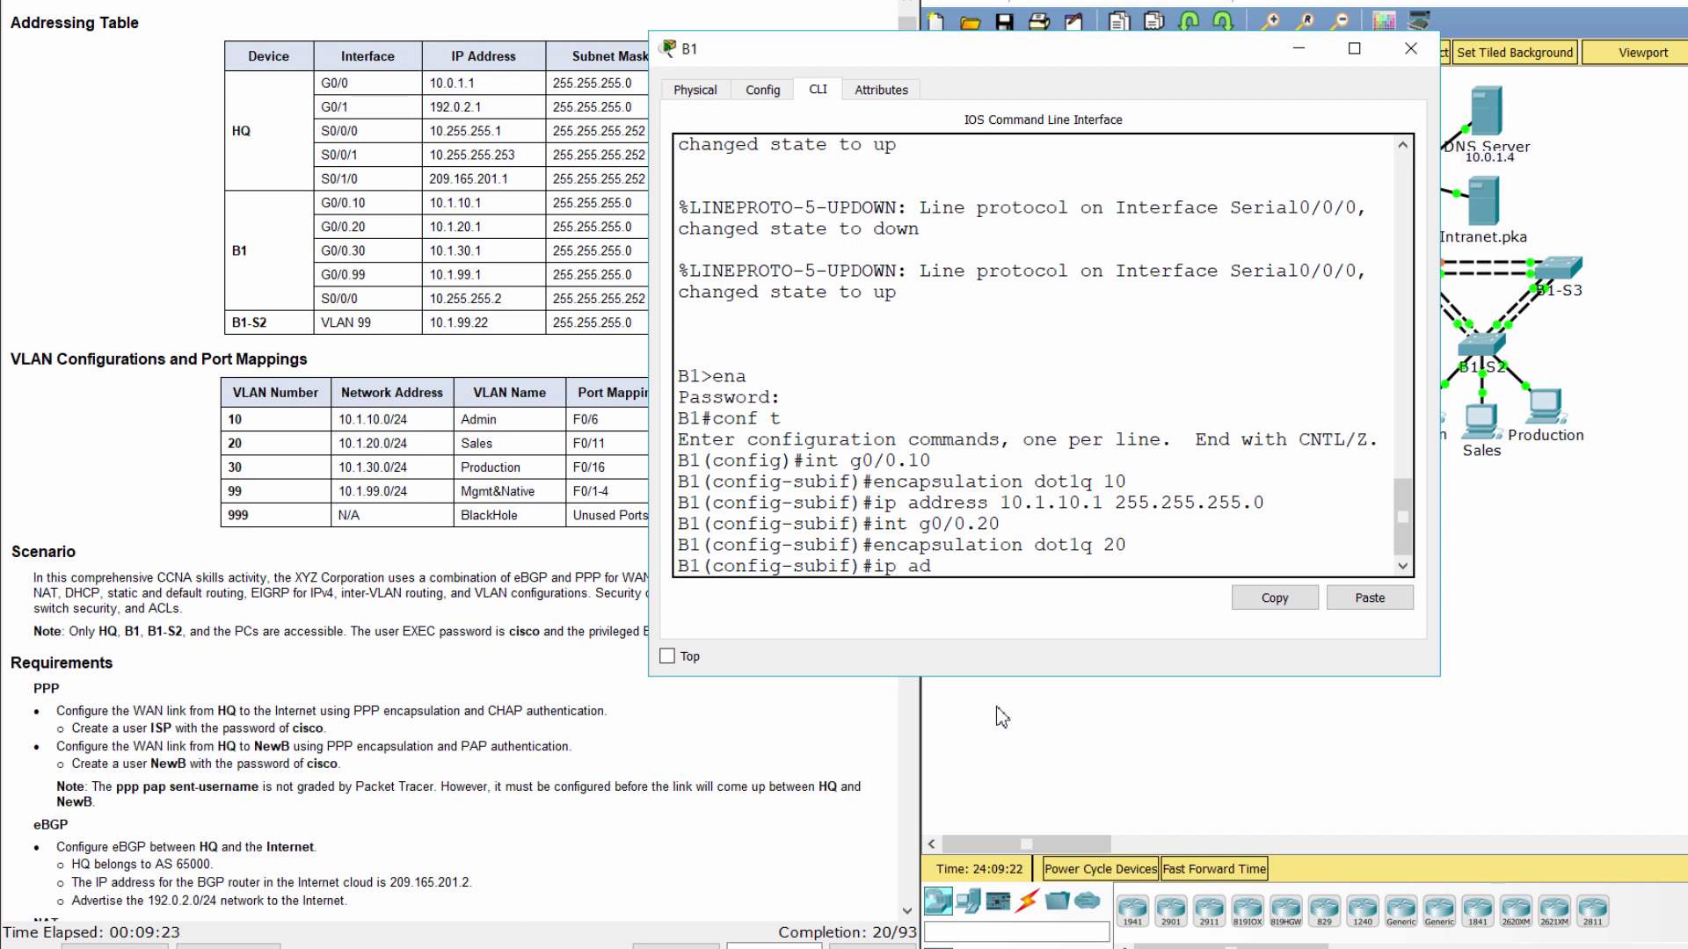
type("dress 10.1.20.1 255.255.255.0")
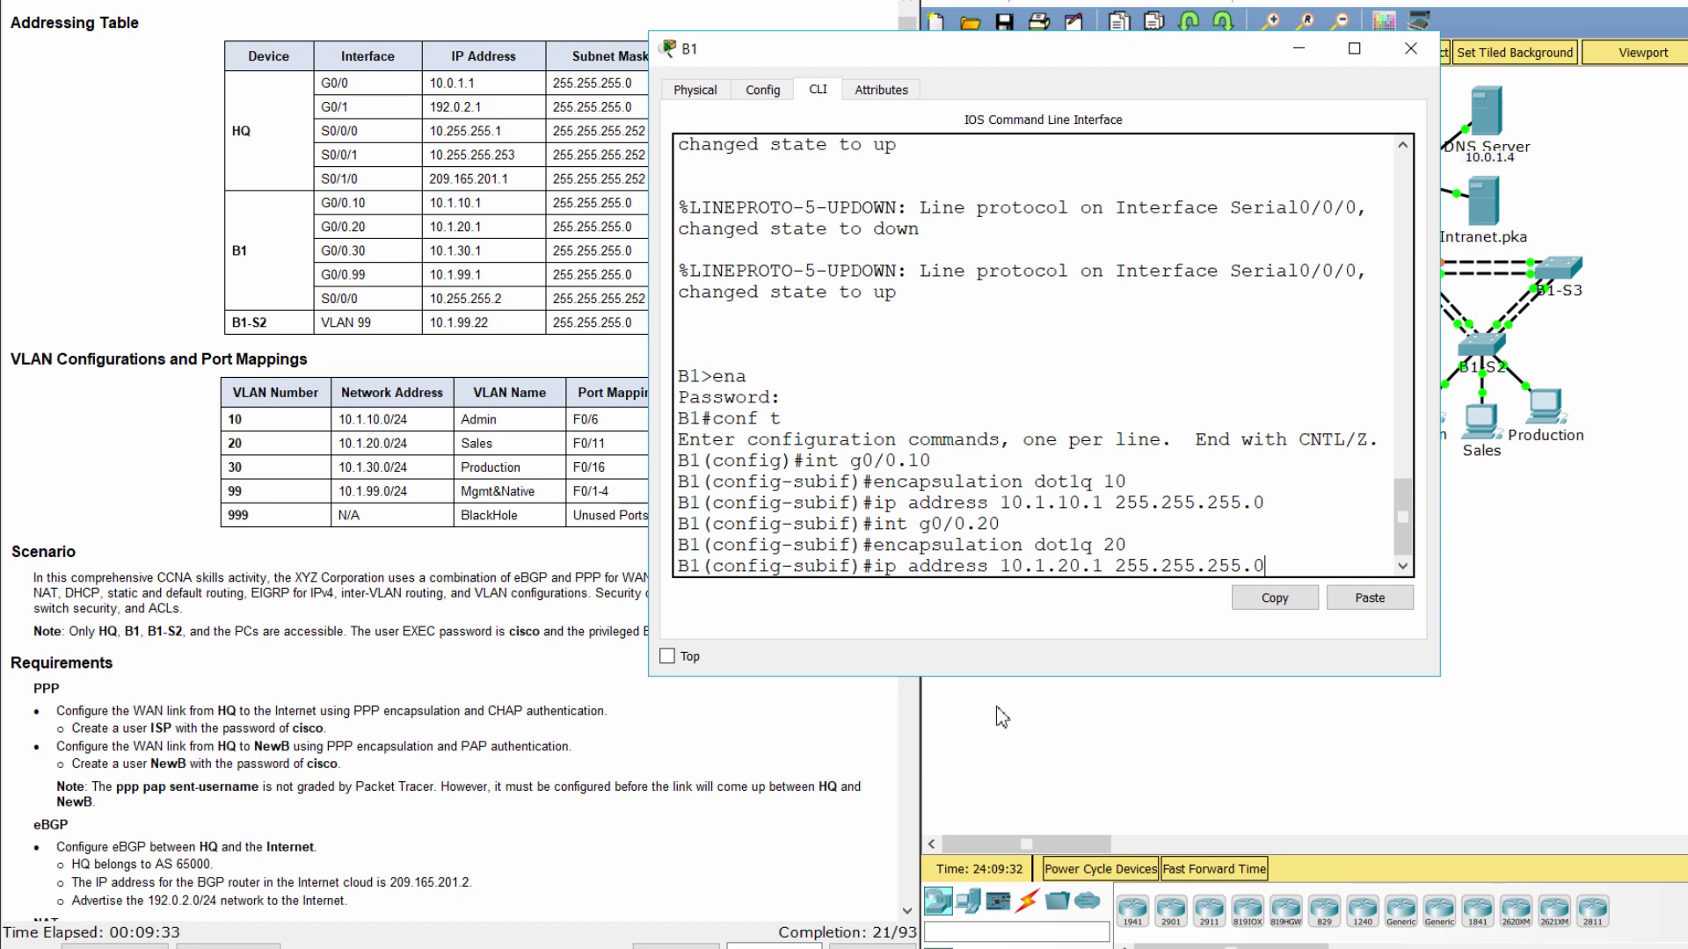
key("Return")
Configure subinterface G0/0.30 for VLAN 30 with address 10.1.30.1 255.255.255.0.
type("ig-subif)#i")
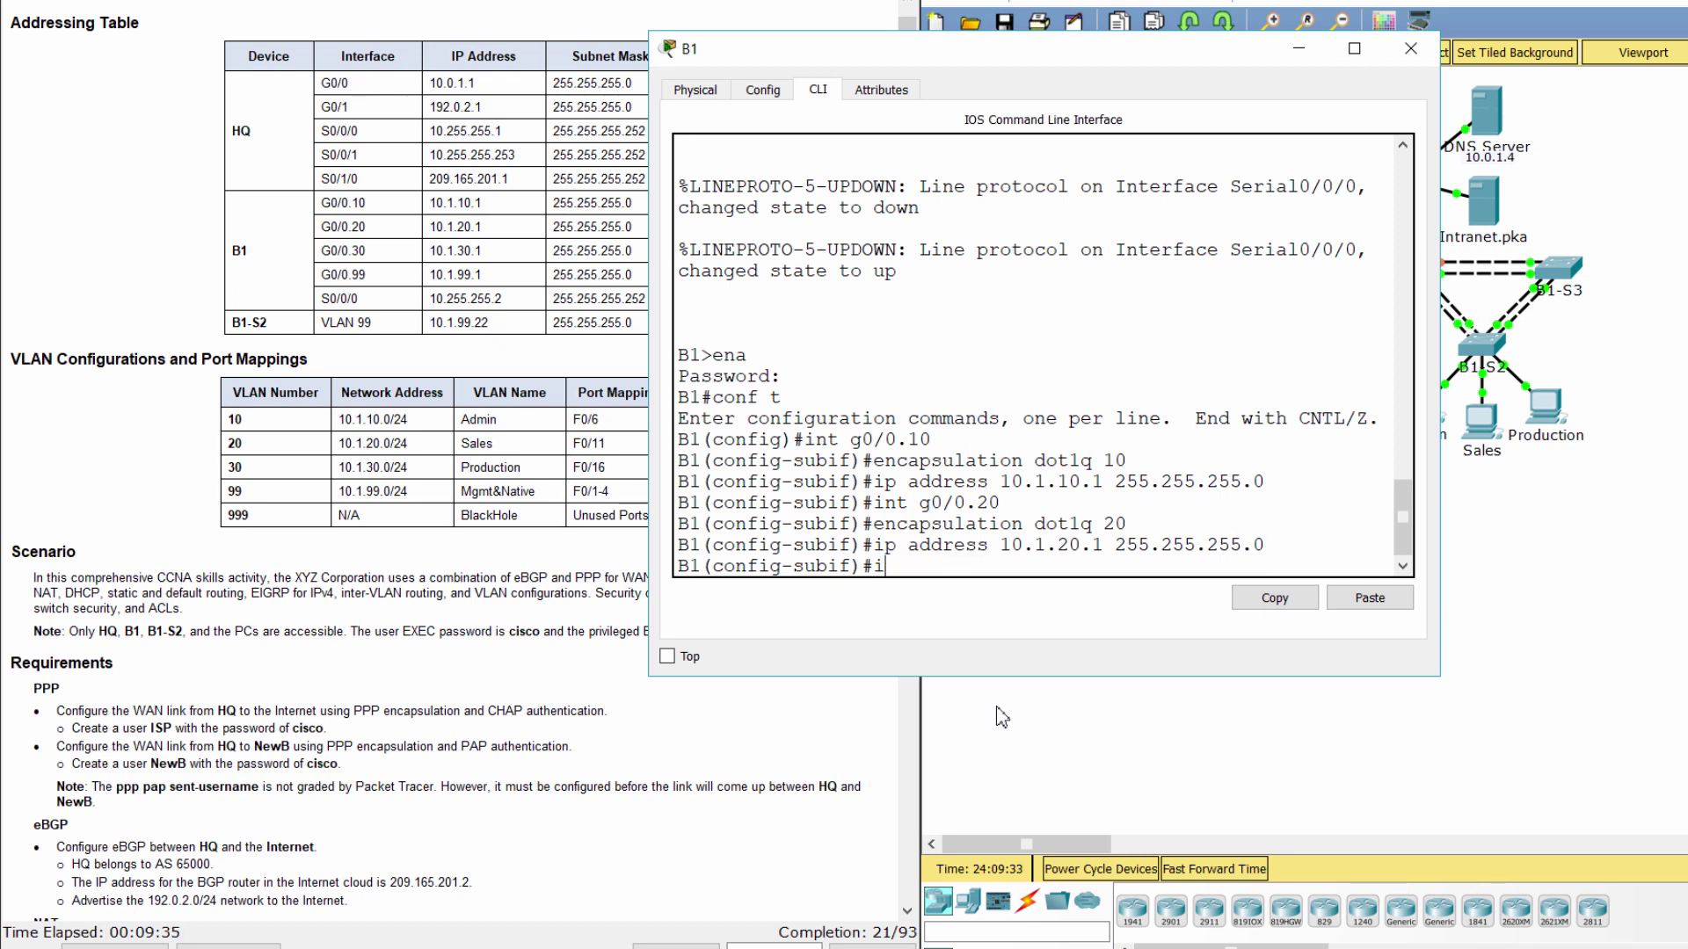
type("nt g0/0.30")
key("Return")
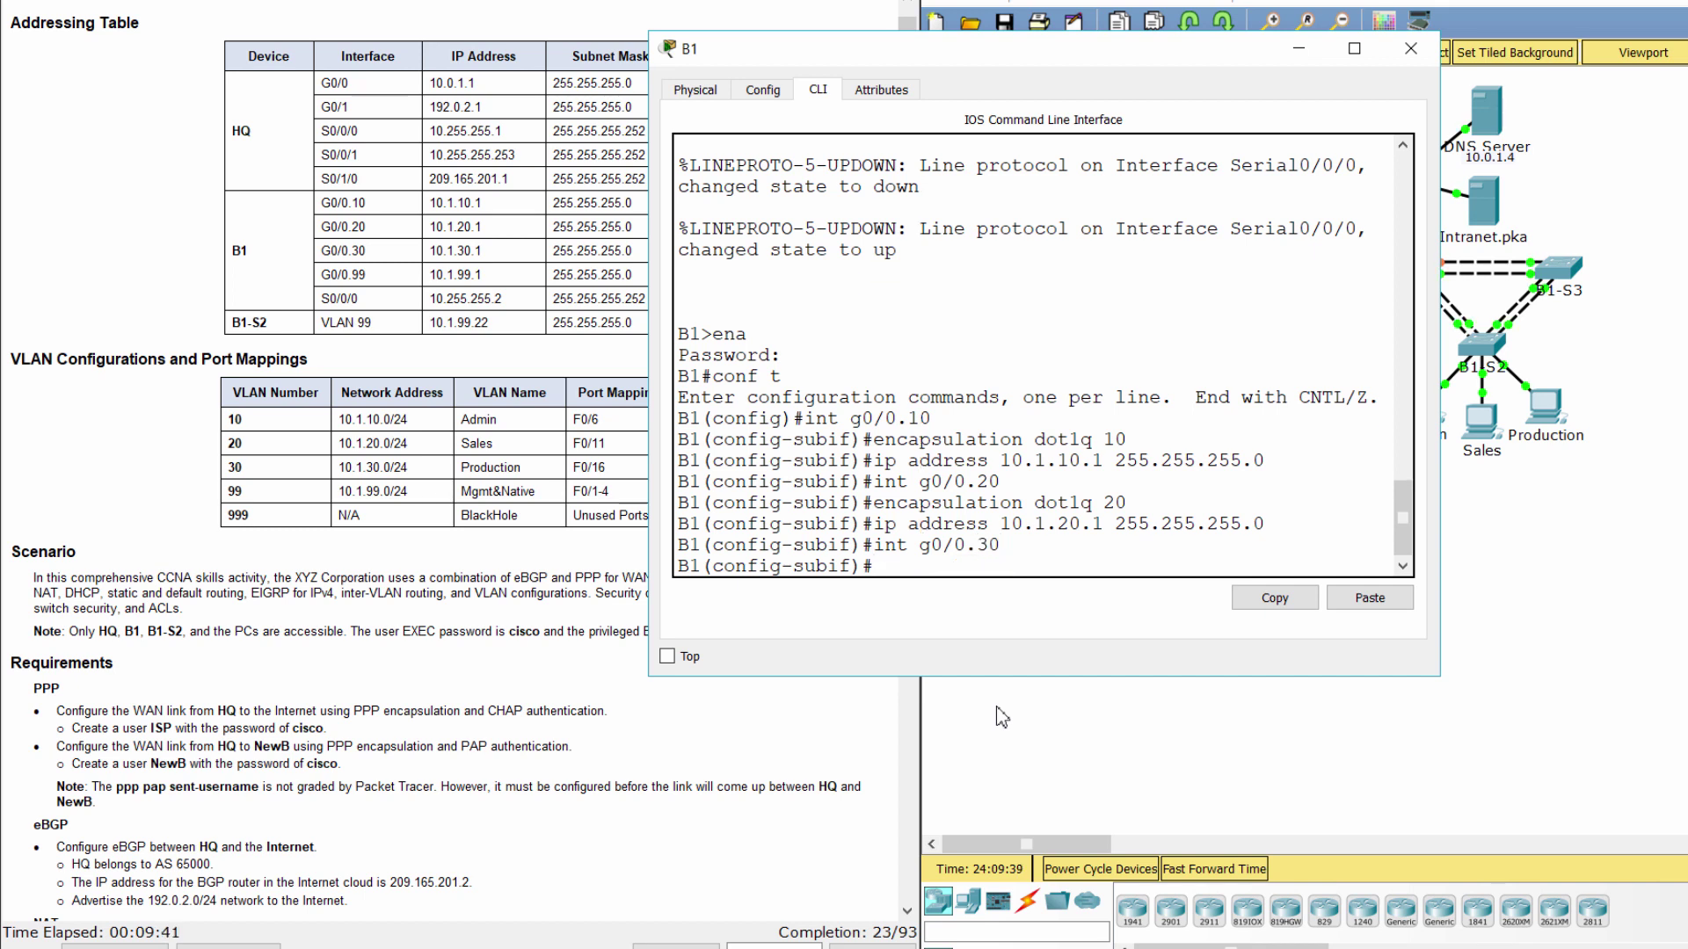
type("encapsulation do")
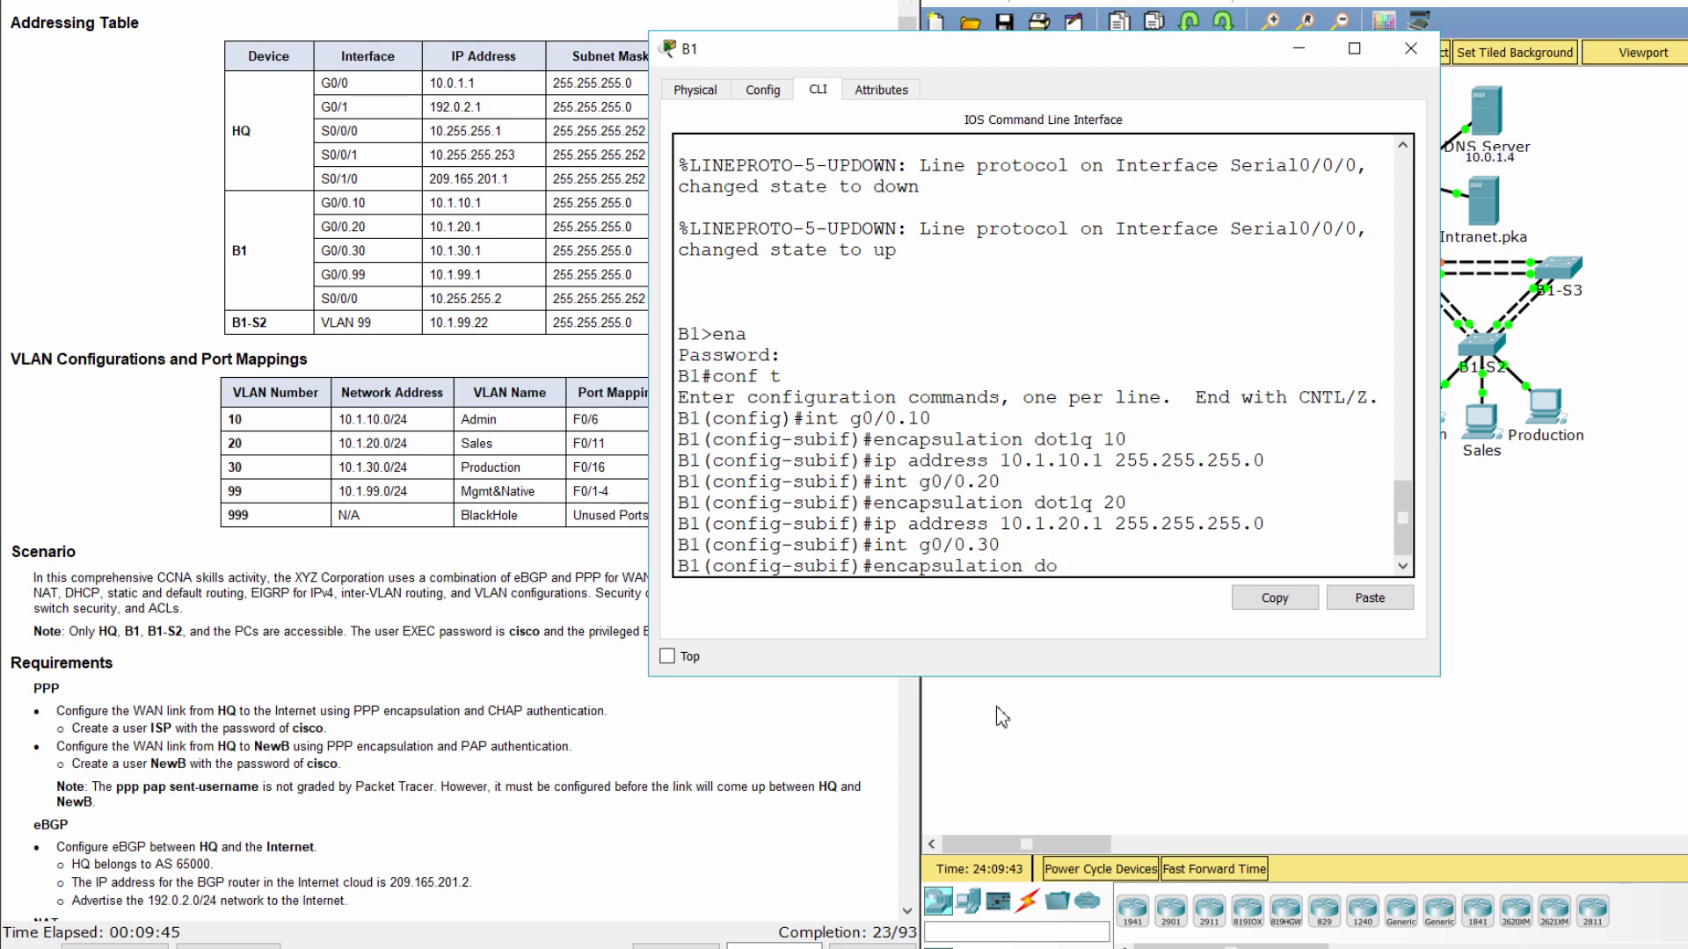
type("t1q 30")
key("Return")
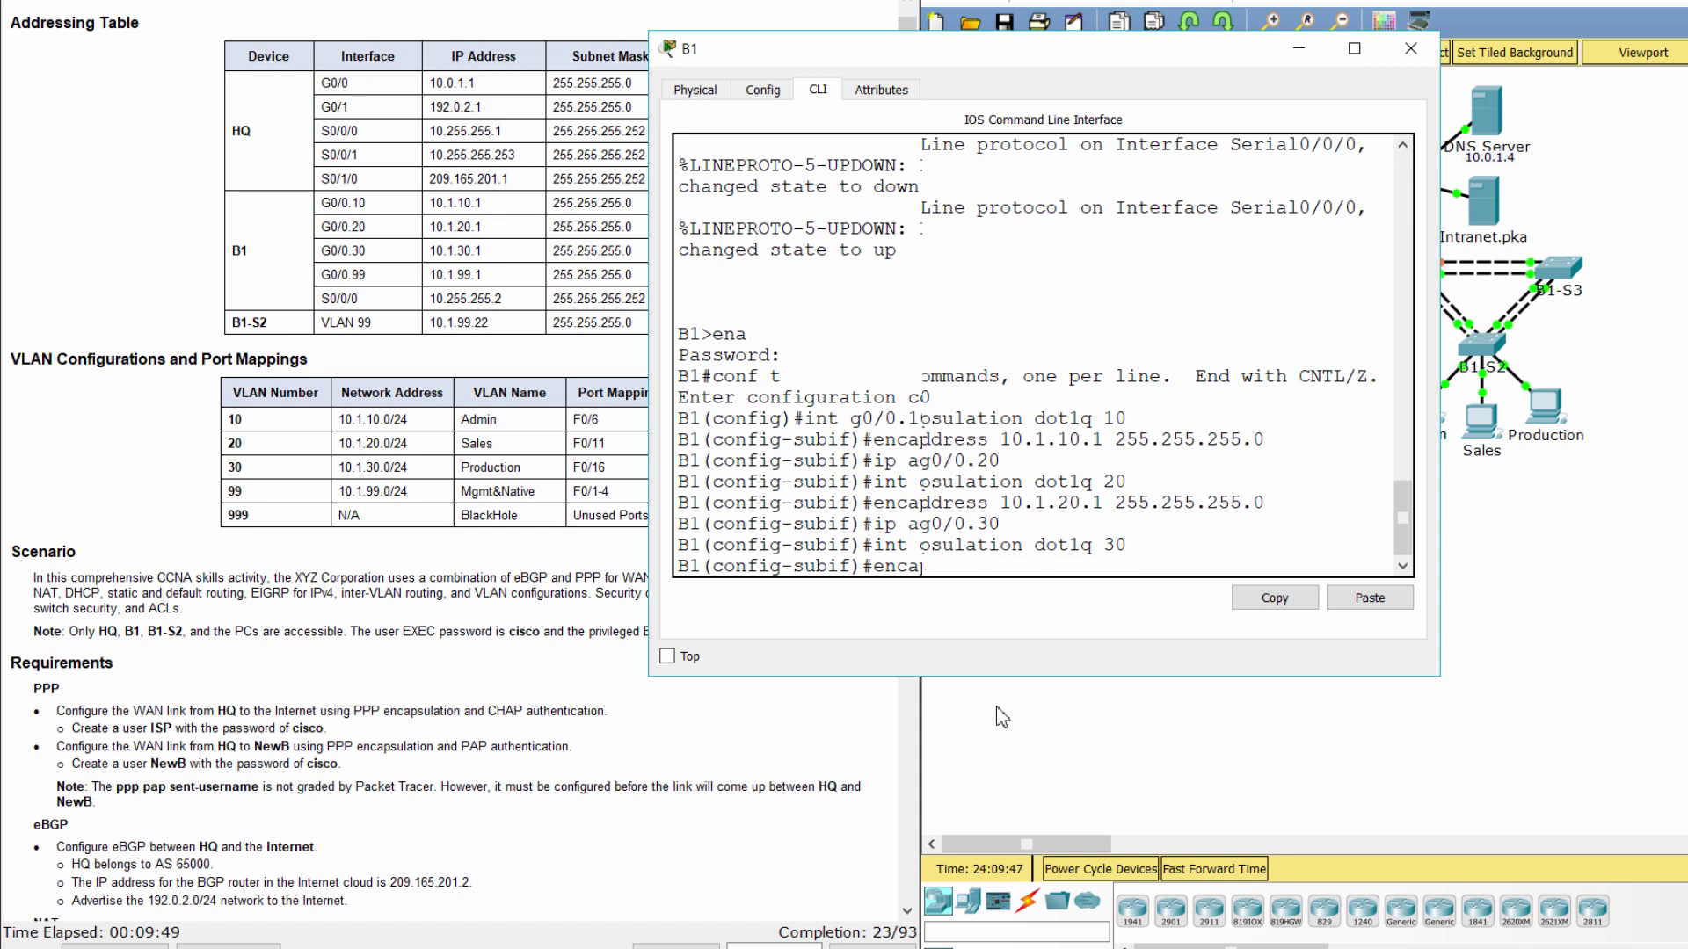
type("ip address")
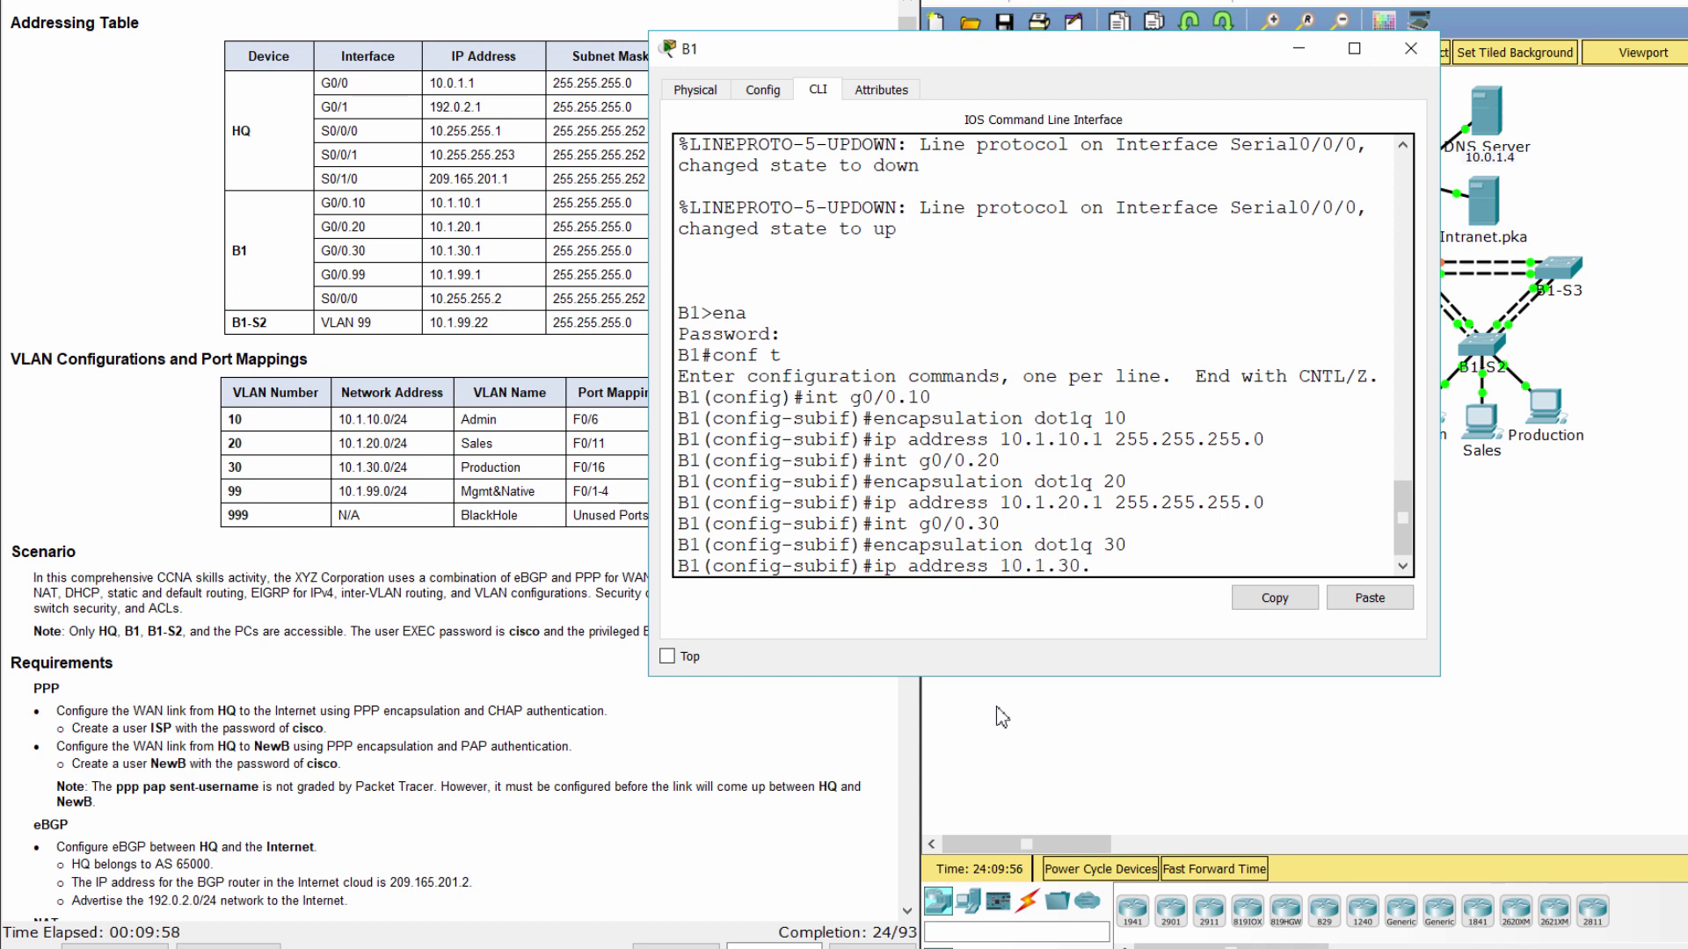
type("10.1.30.1 255.255.255.0")
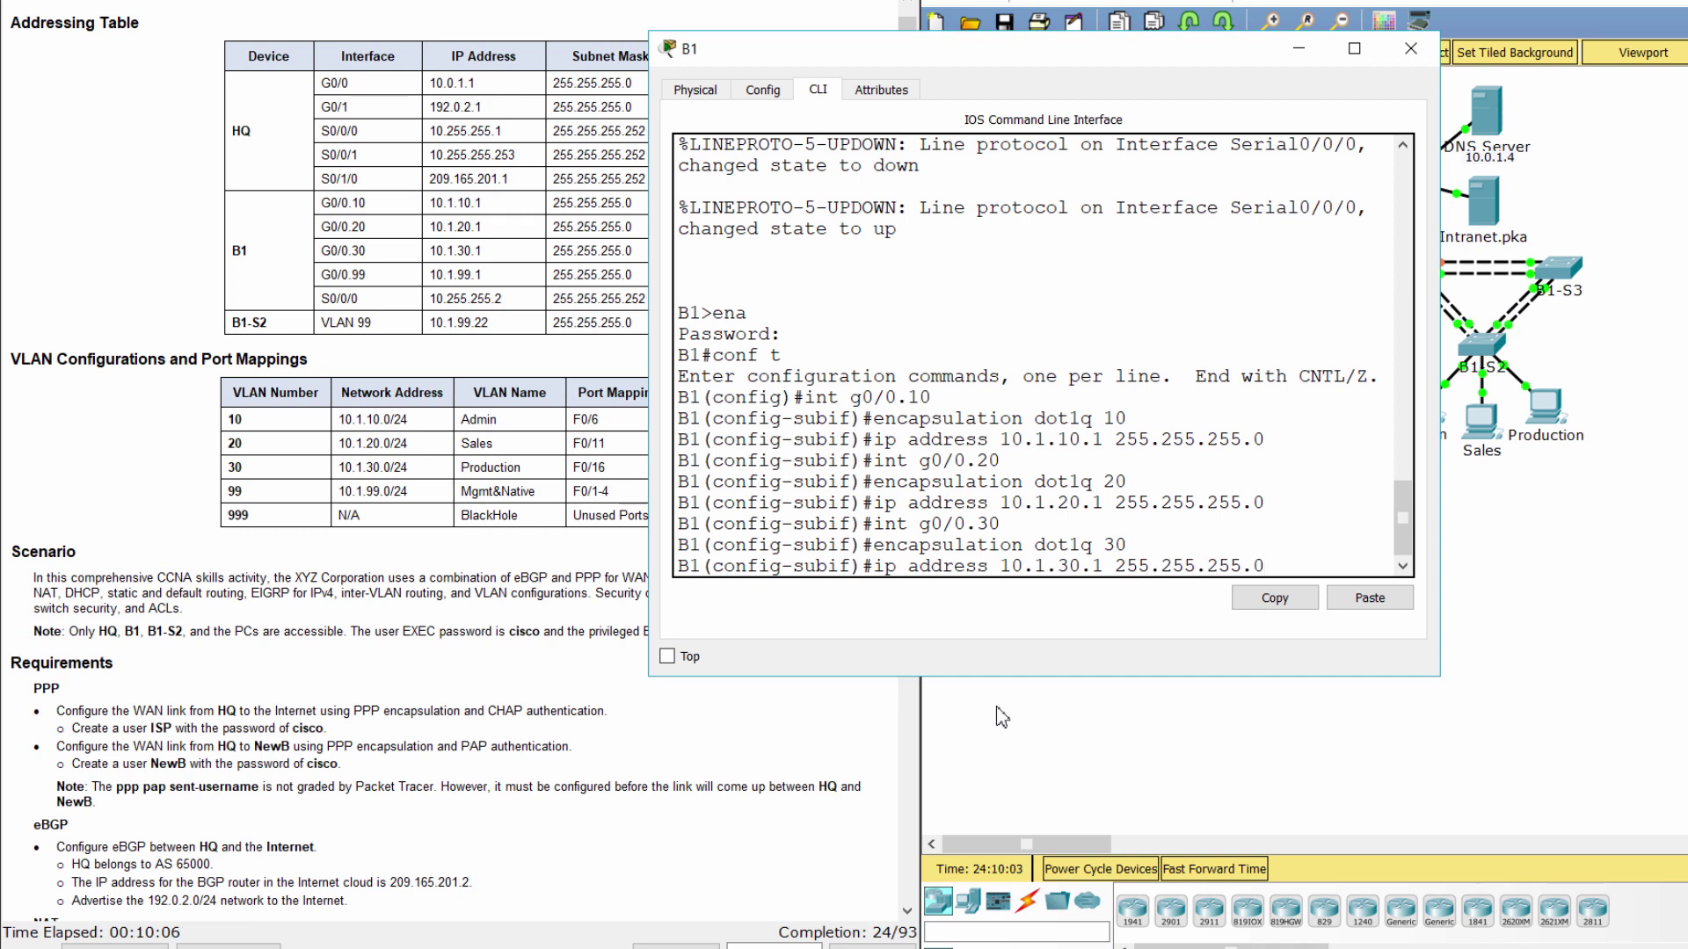
key("Return")
type("int")
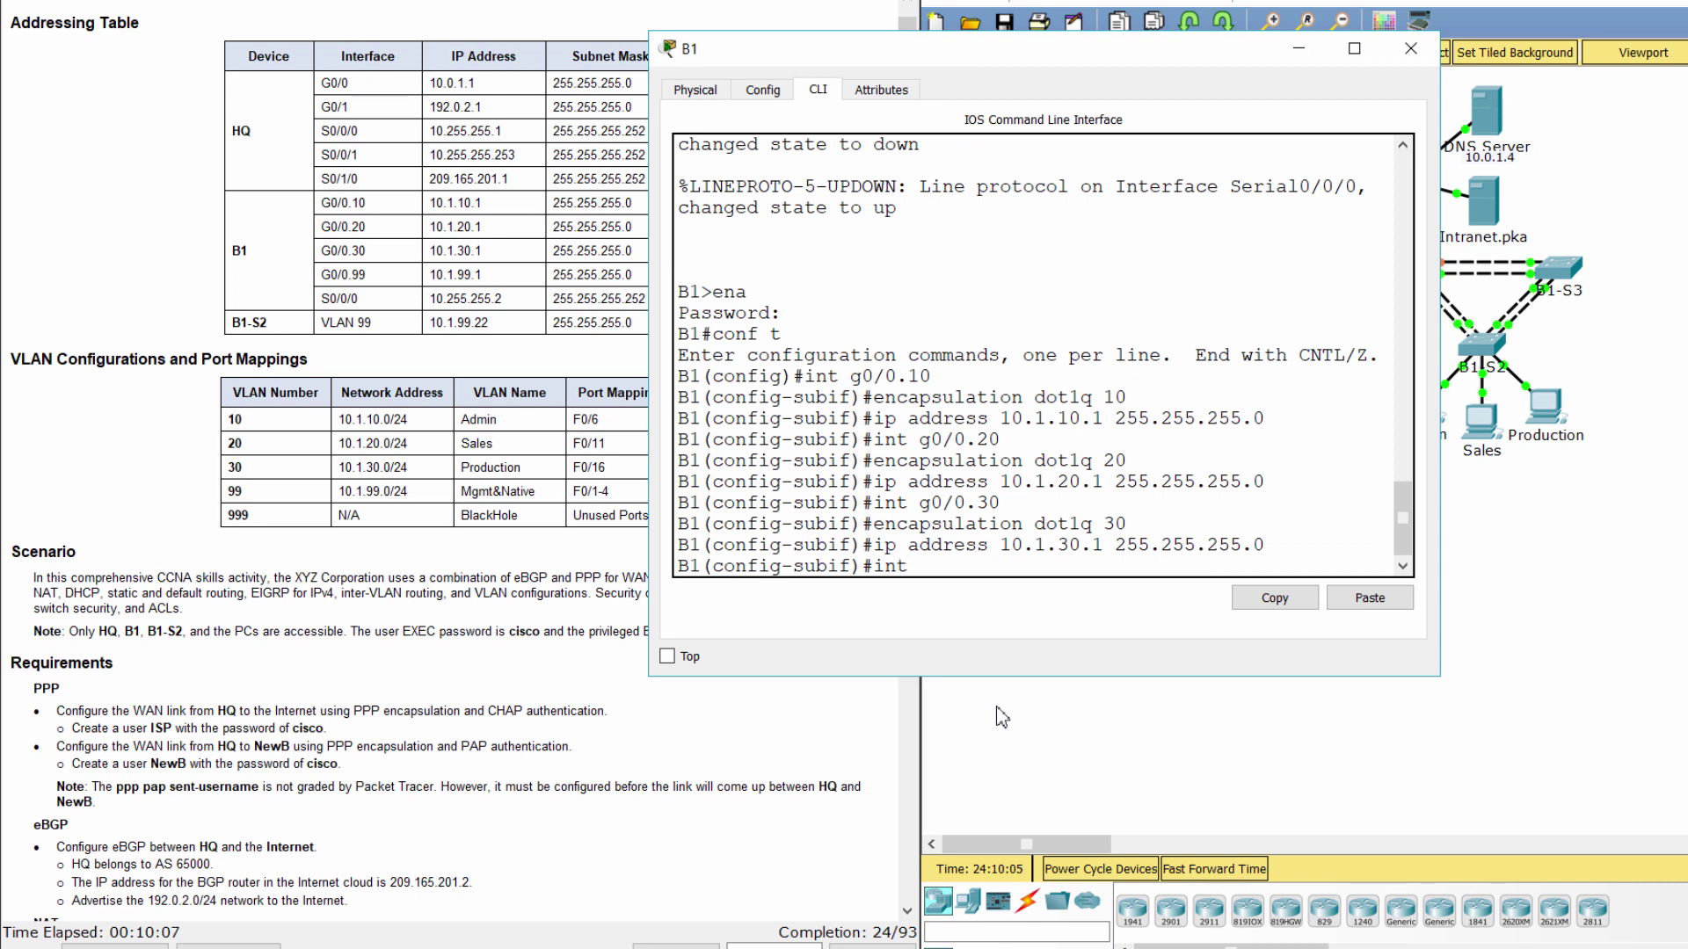
type(" g0/0.99")
Make G0/0.99 the native VLAN 99 subinterface with address 10.1.99.1 255.255.255.0.
key("Return")
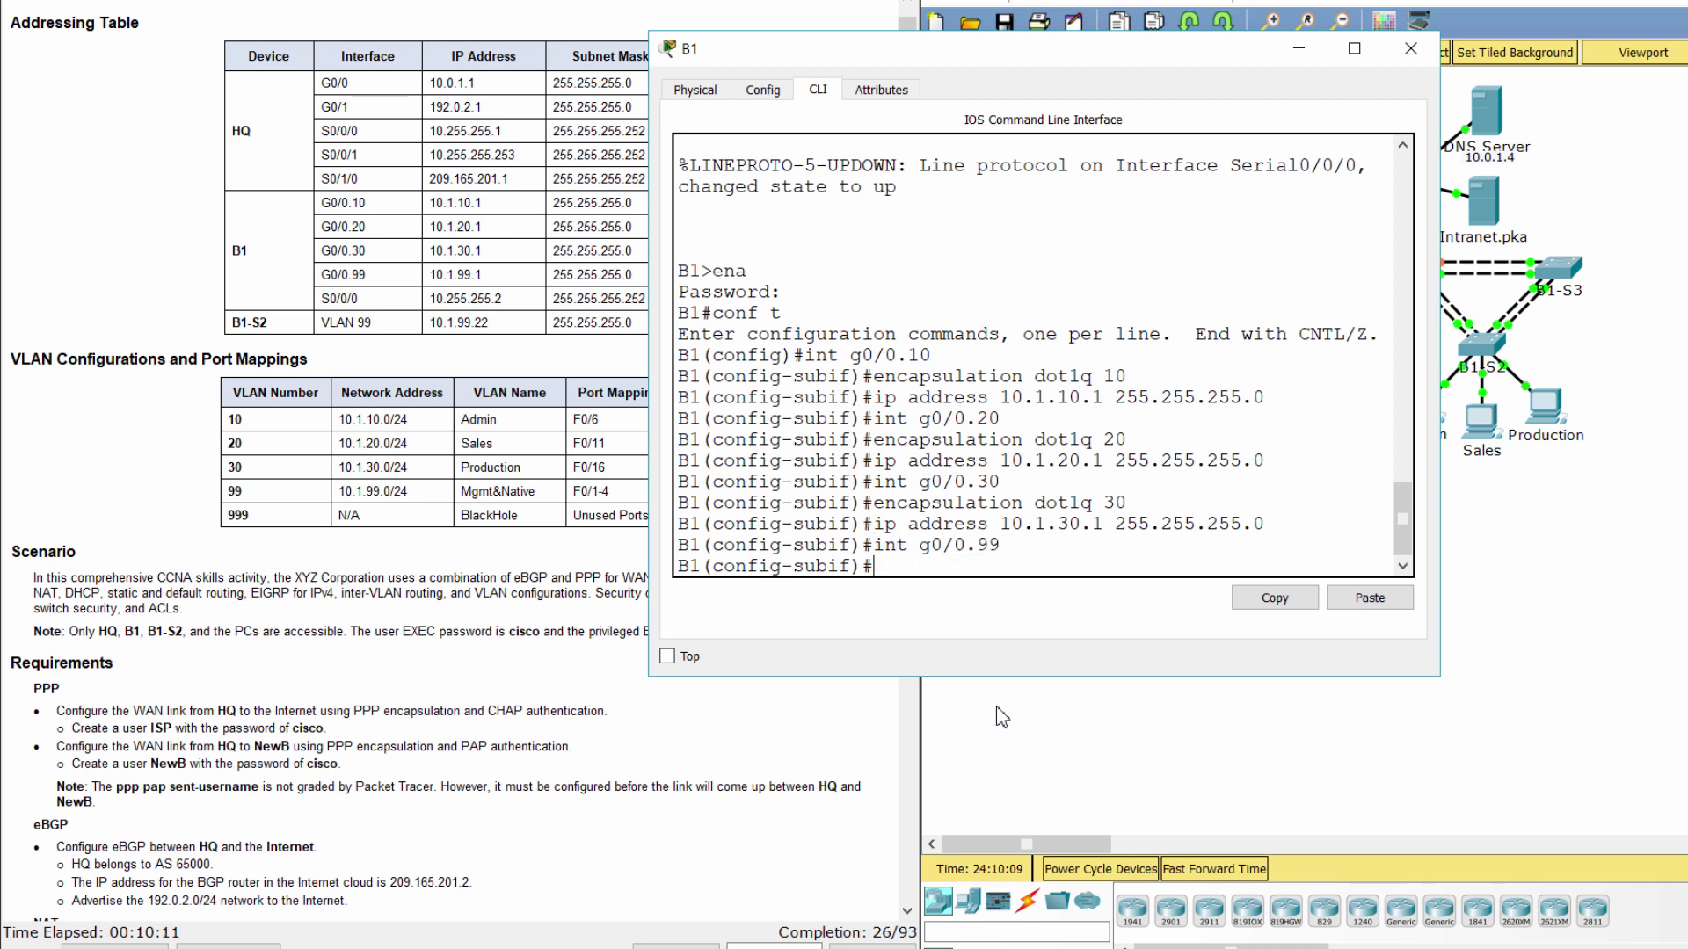
type("encapsulation do")
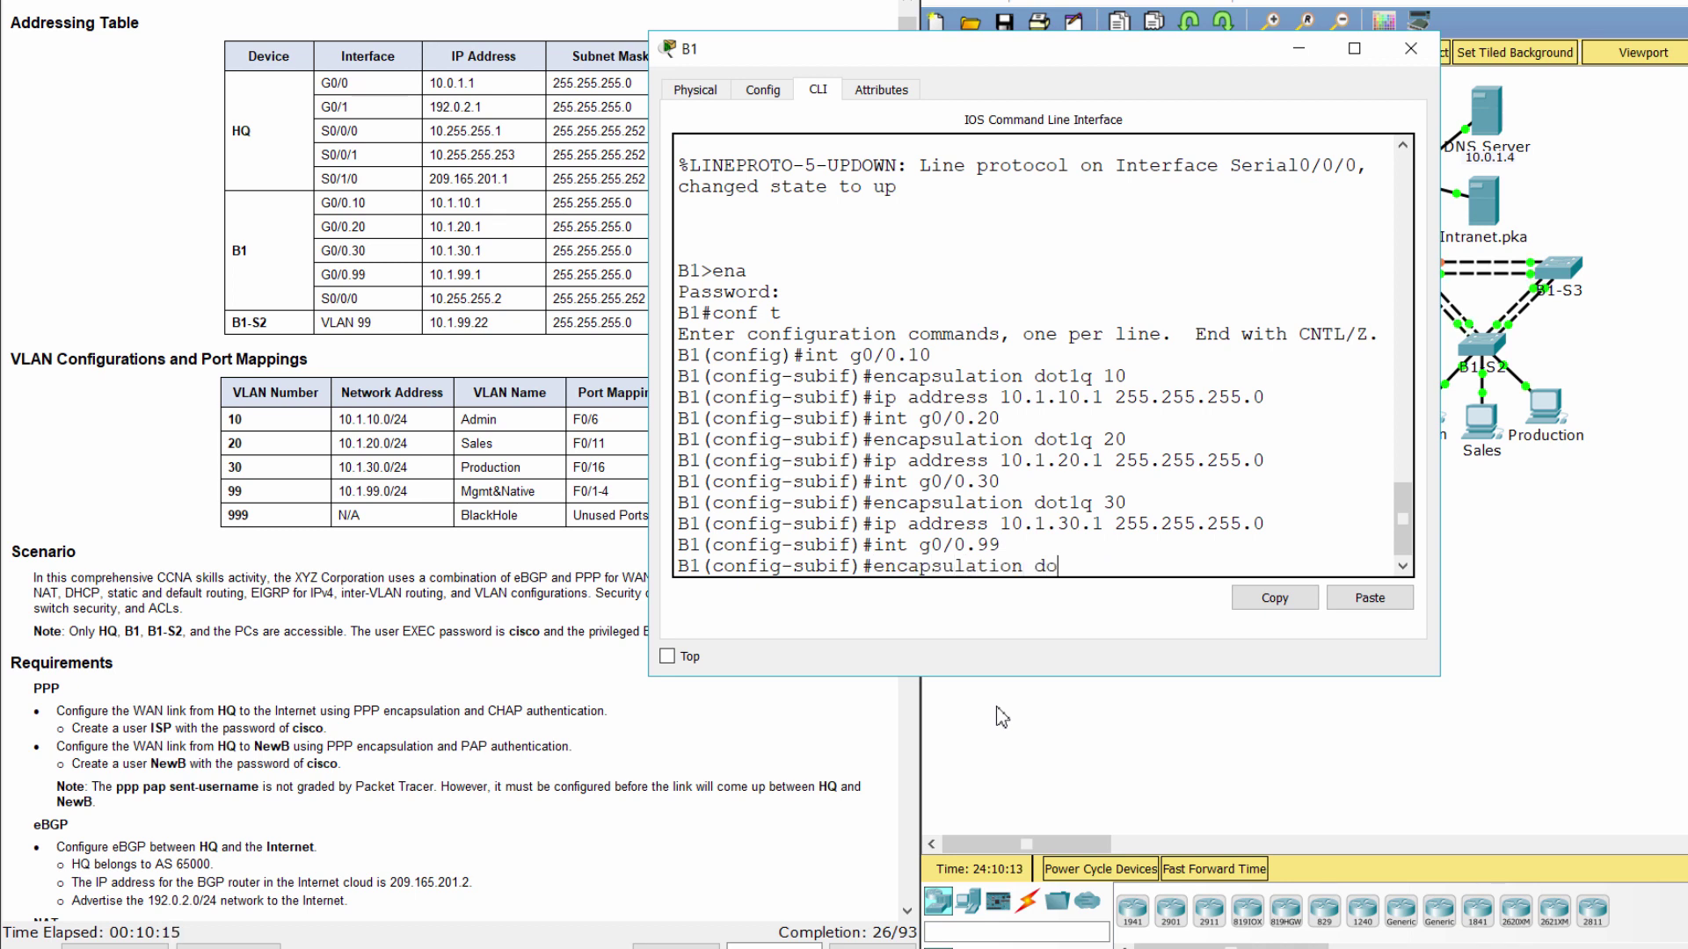
type("t1q 99 native")
key("Return")
type("ip")
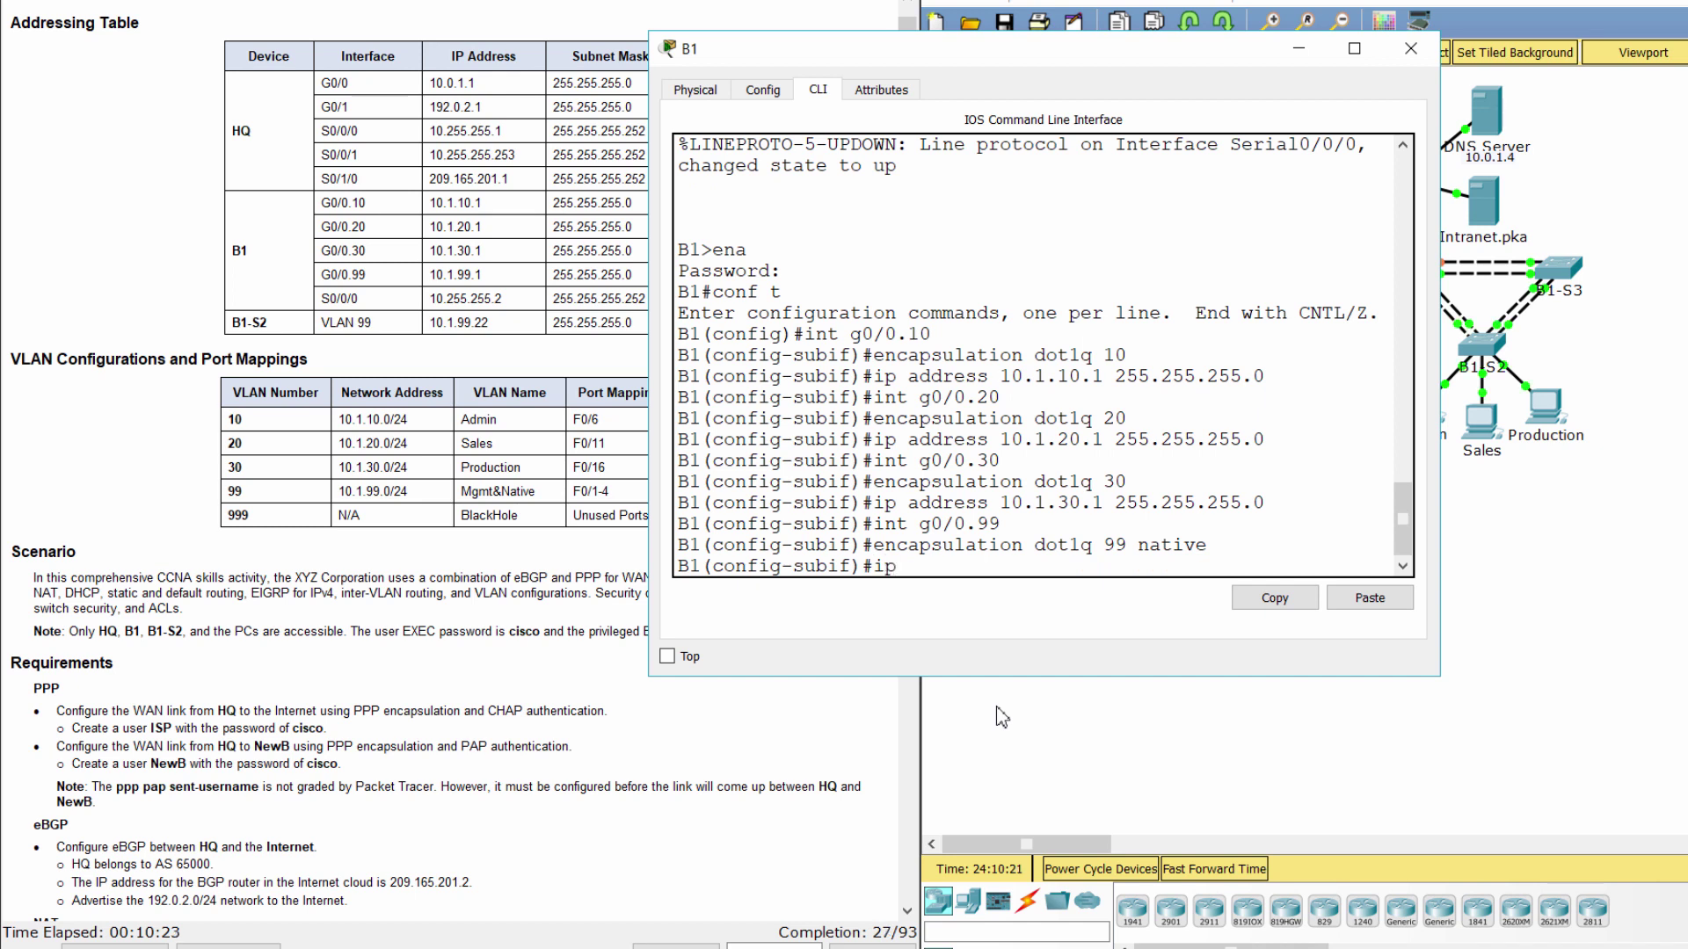
type(" address 10.1.99.1 255")
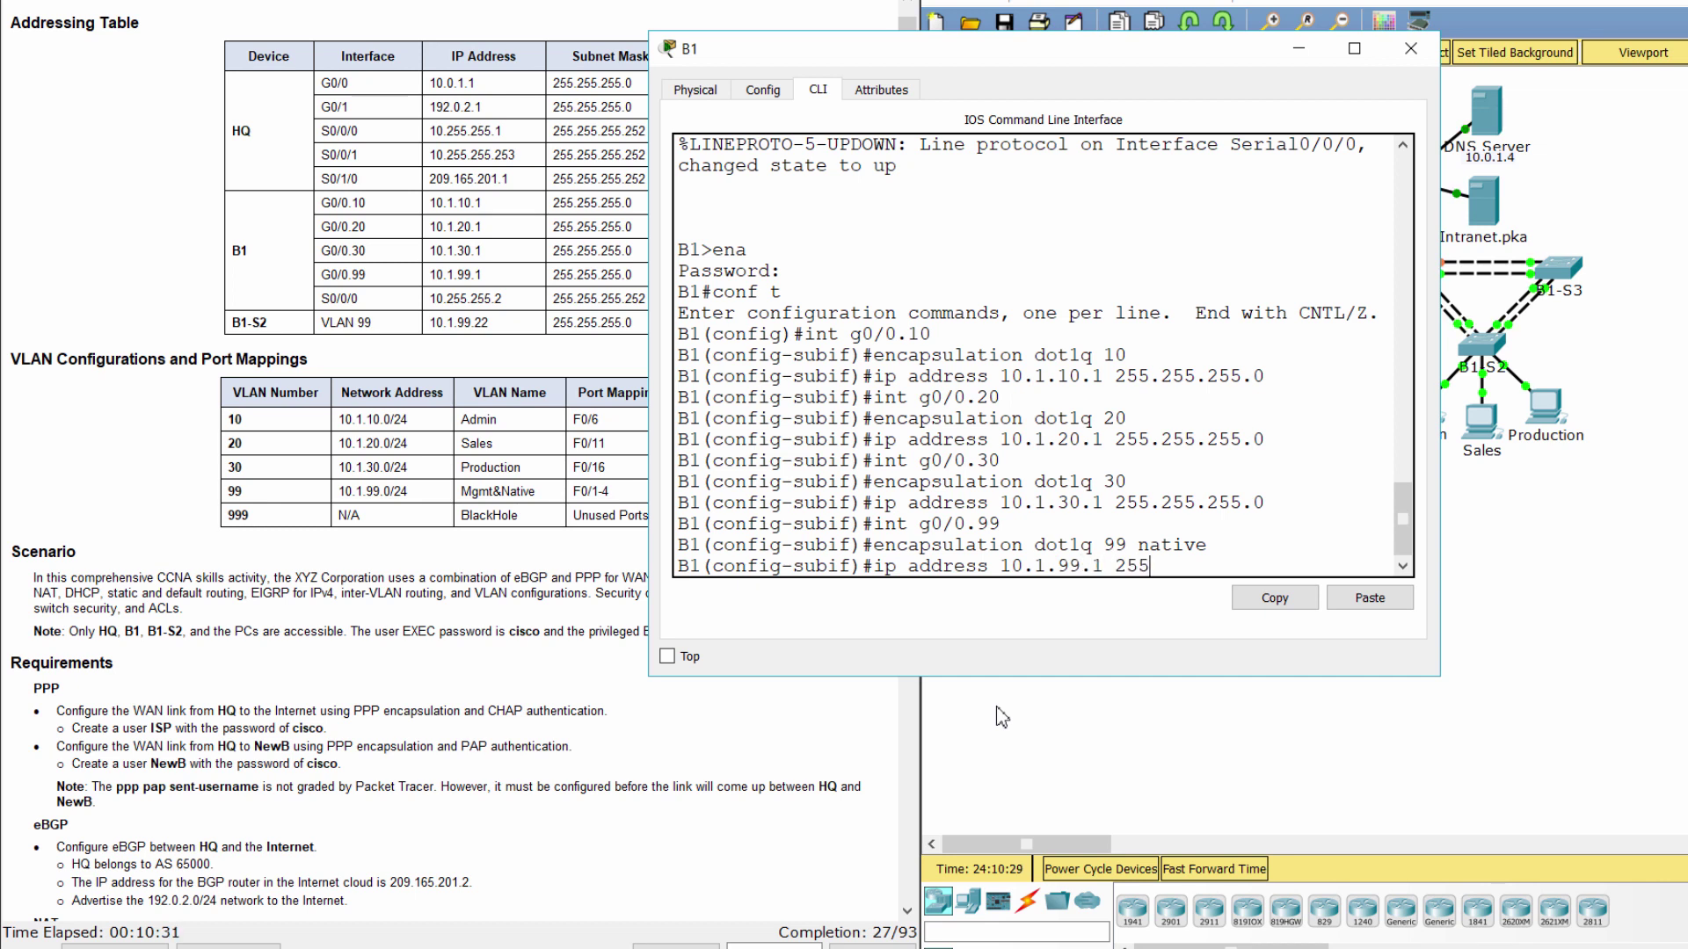
type(".255.255.0")
key("Return")
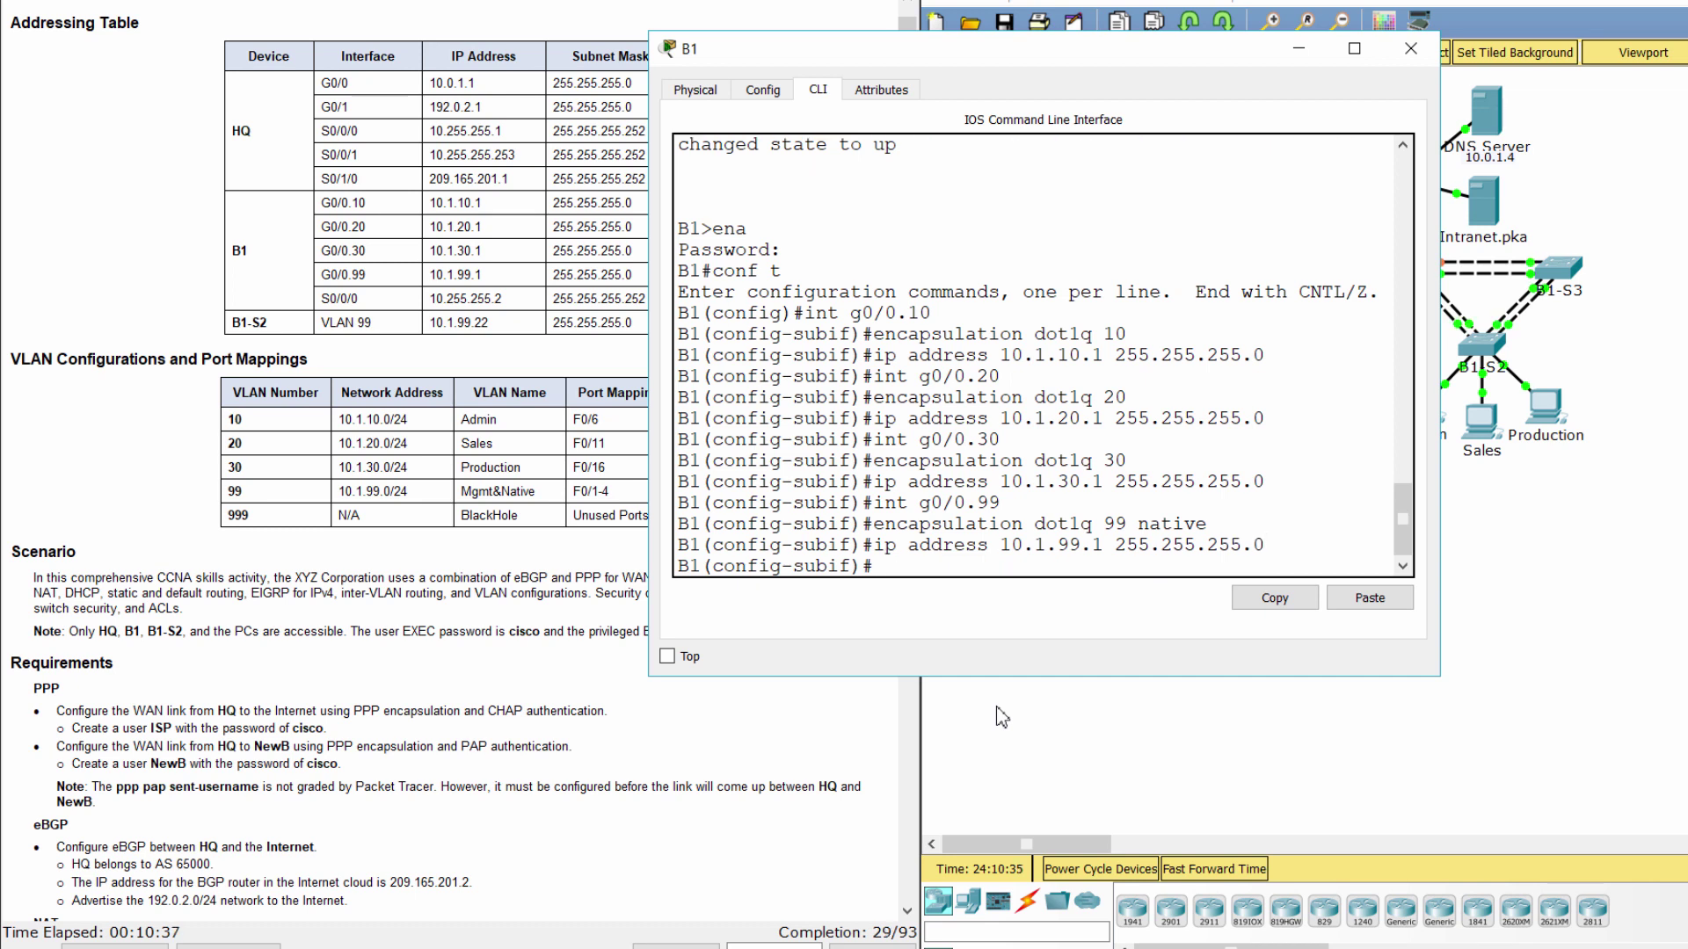
Enable B1's physical interface G0/0 with no shutdown.
type("int g0/0")
key("Return")
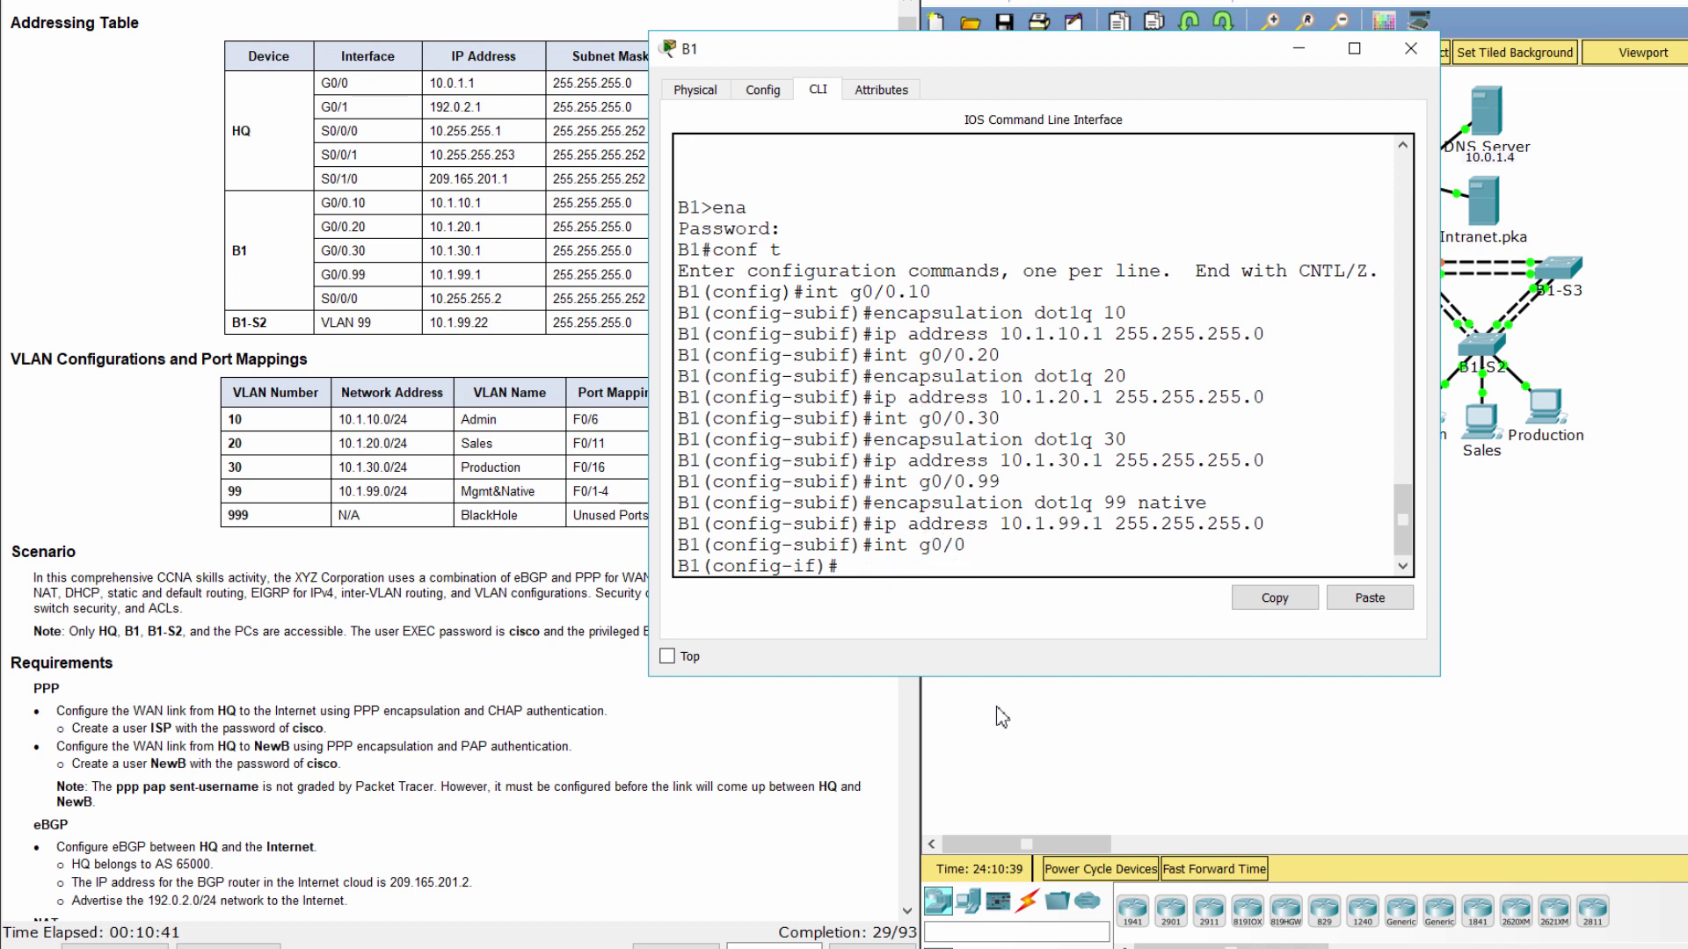
type("no shutdown")
key("Return")
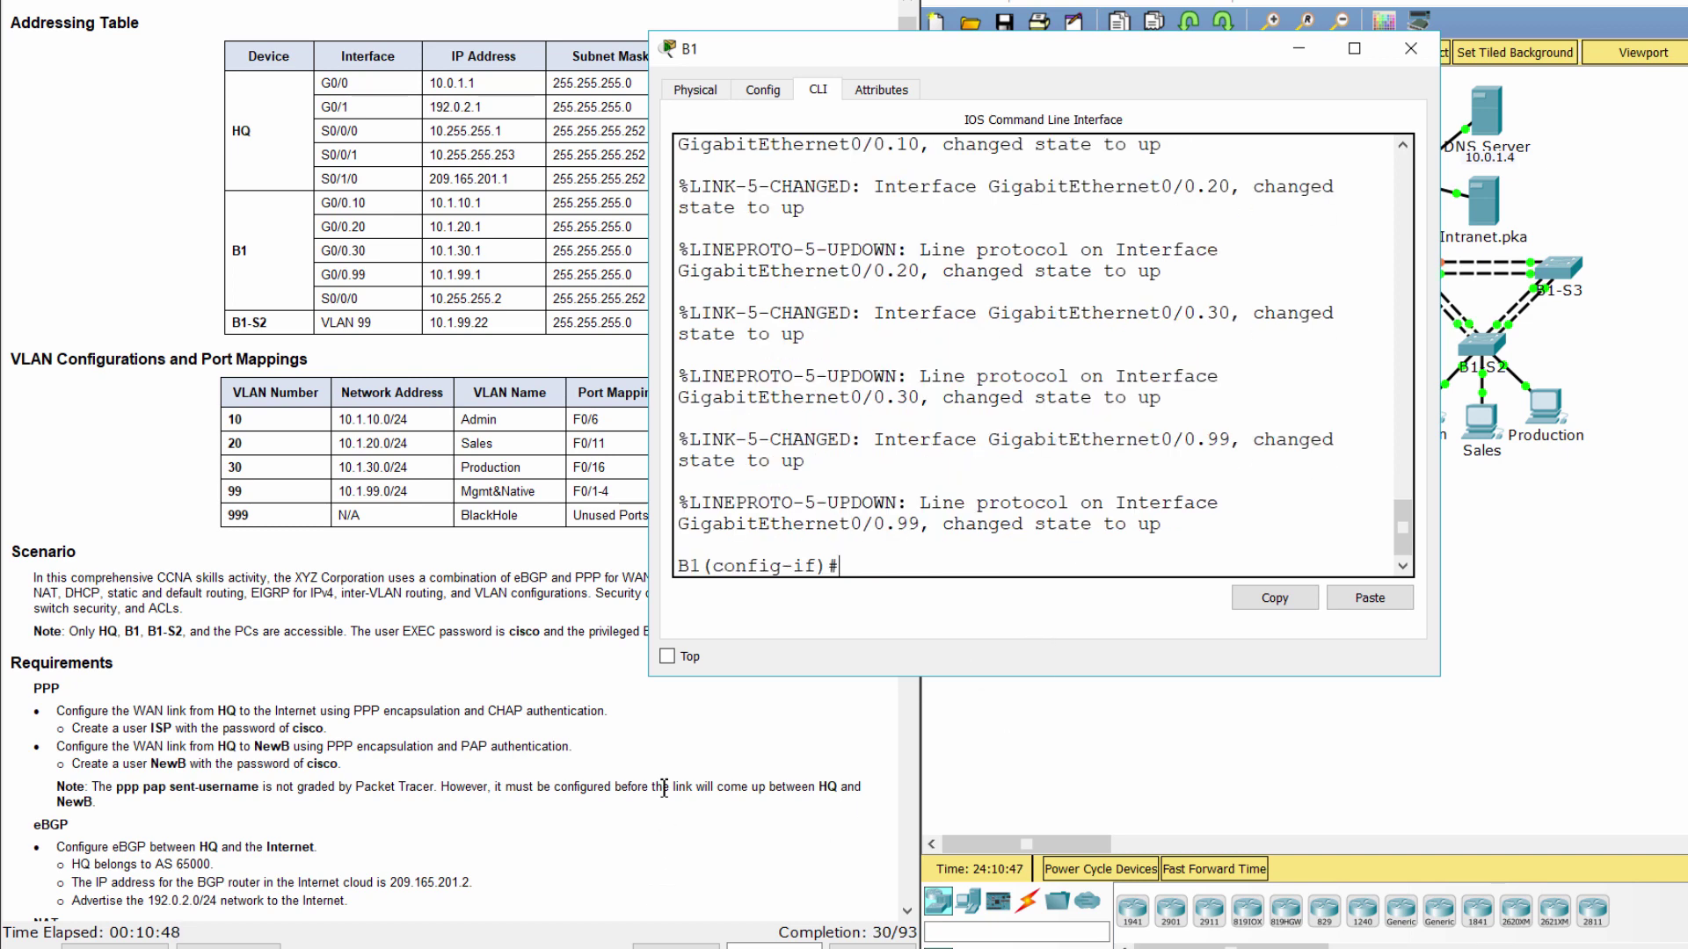
Highlight the HQ static route requirement under Static and Default Routing, then hide B1's console.
left_click(393, 619)
scroll(264, 528, "down", 6)
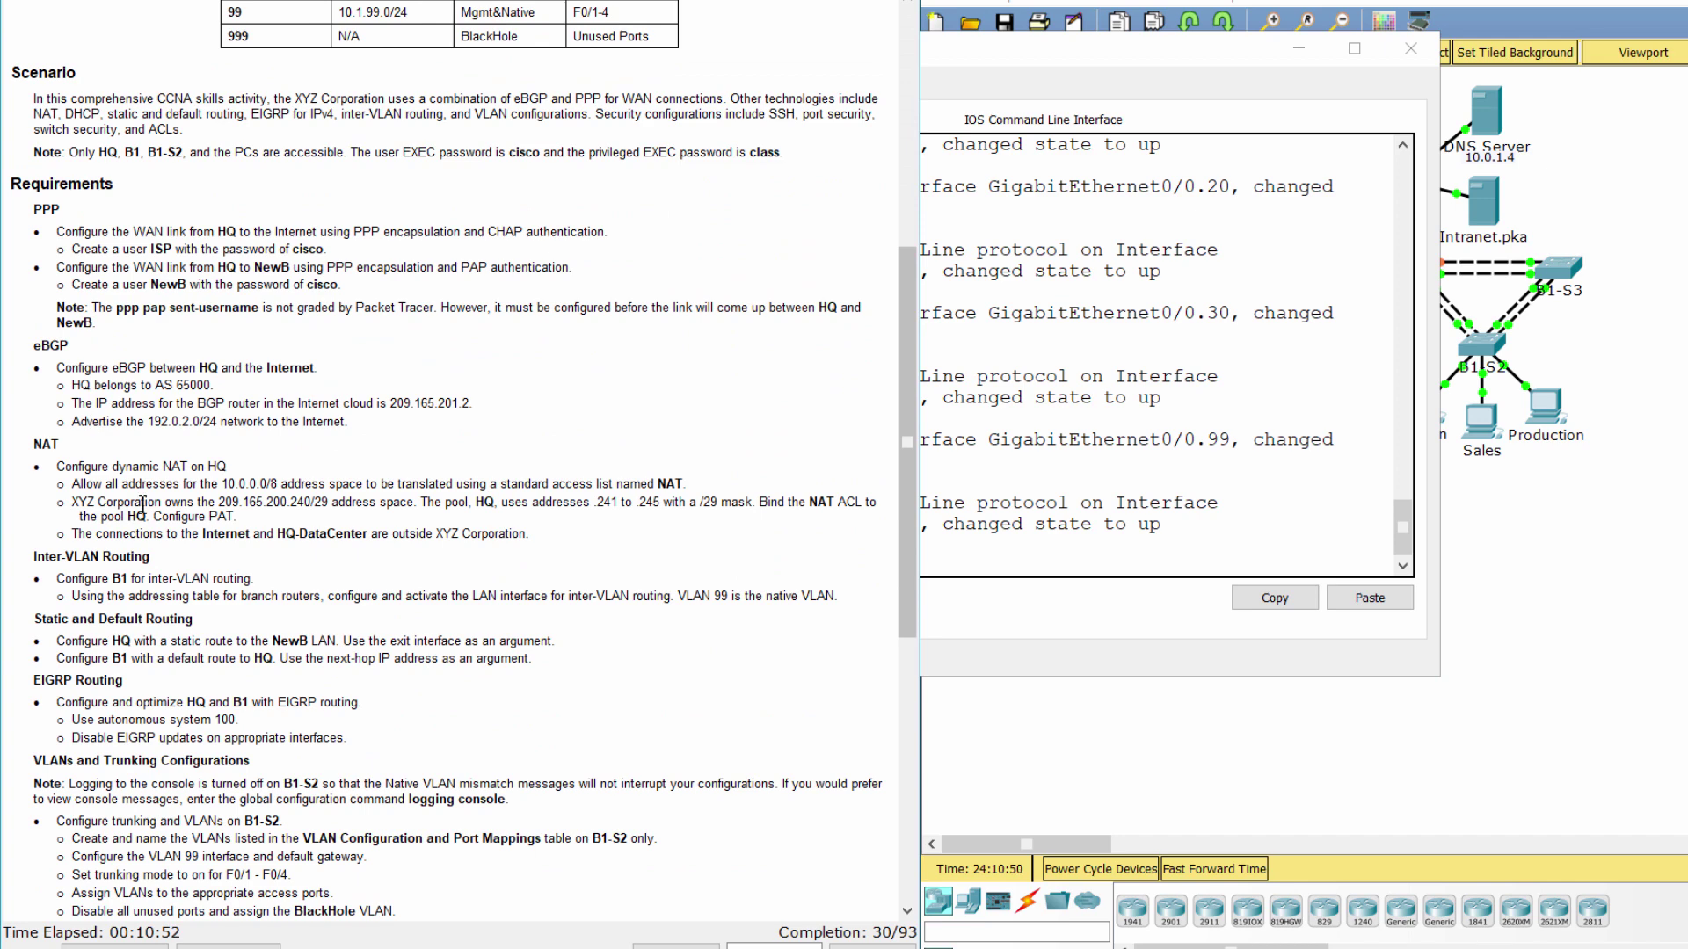
scroll(143, 504, "down", 1)
scroll(141, 497, "down", 2)
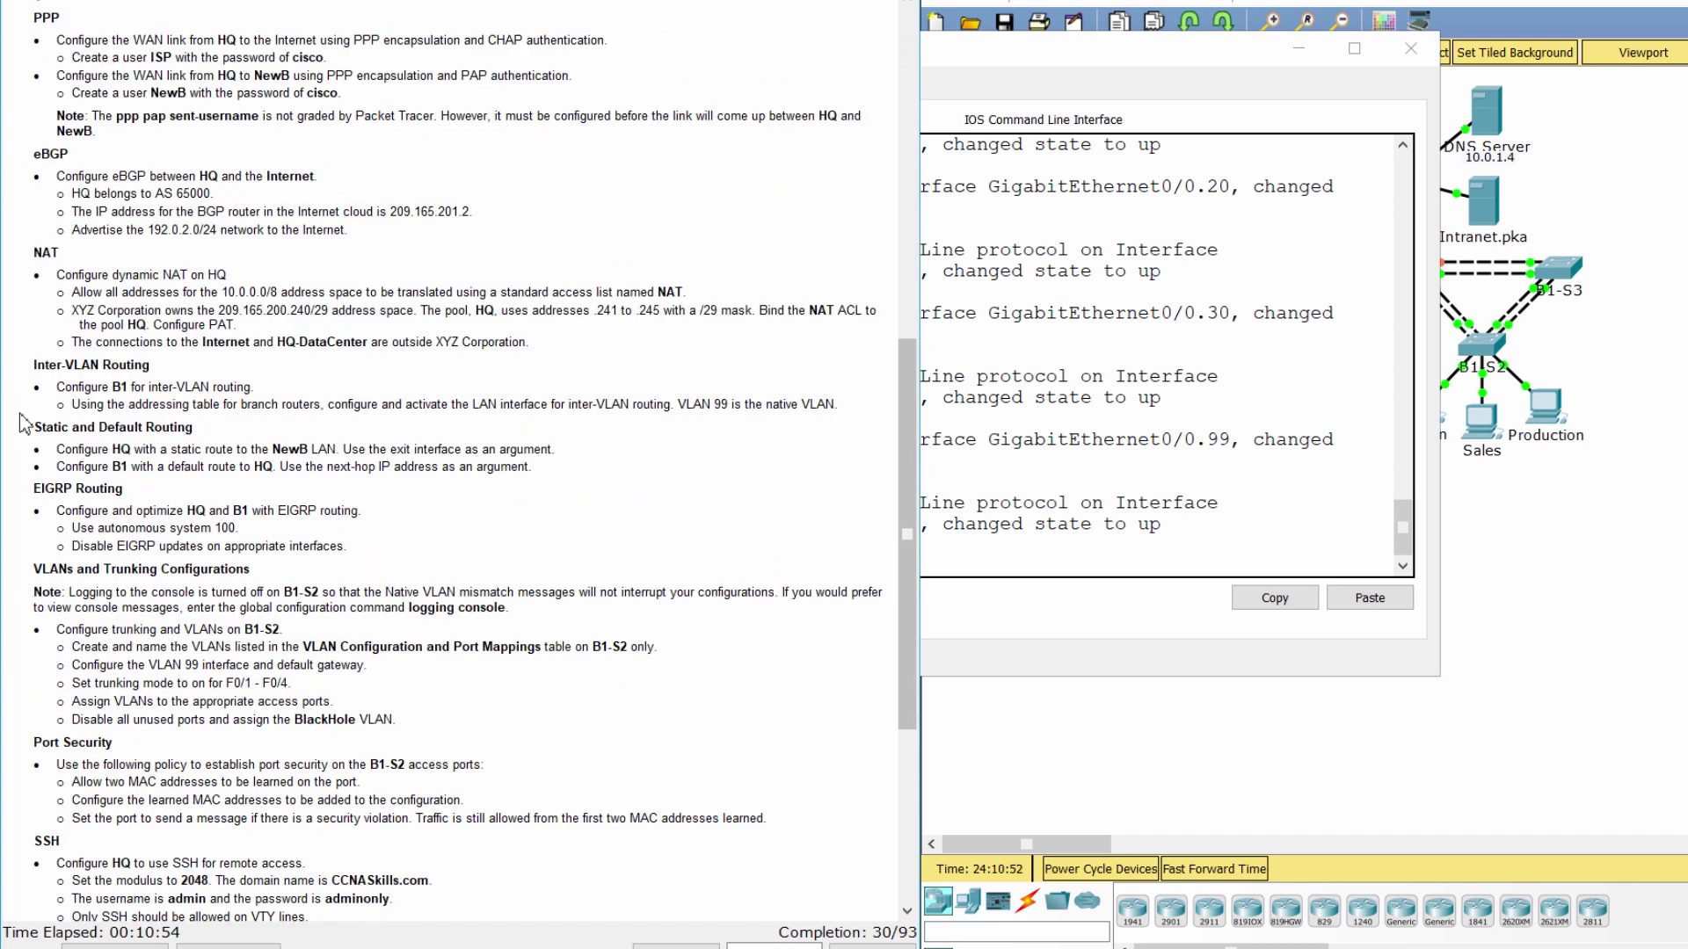
left_click_drag(25, 429, 191, 430)
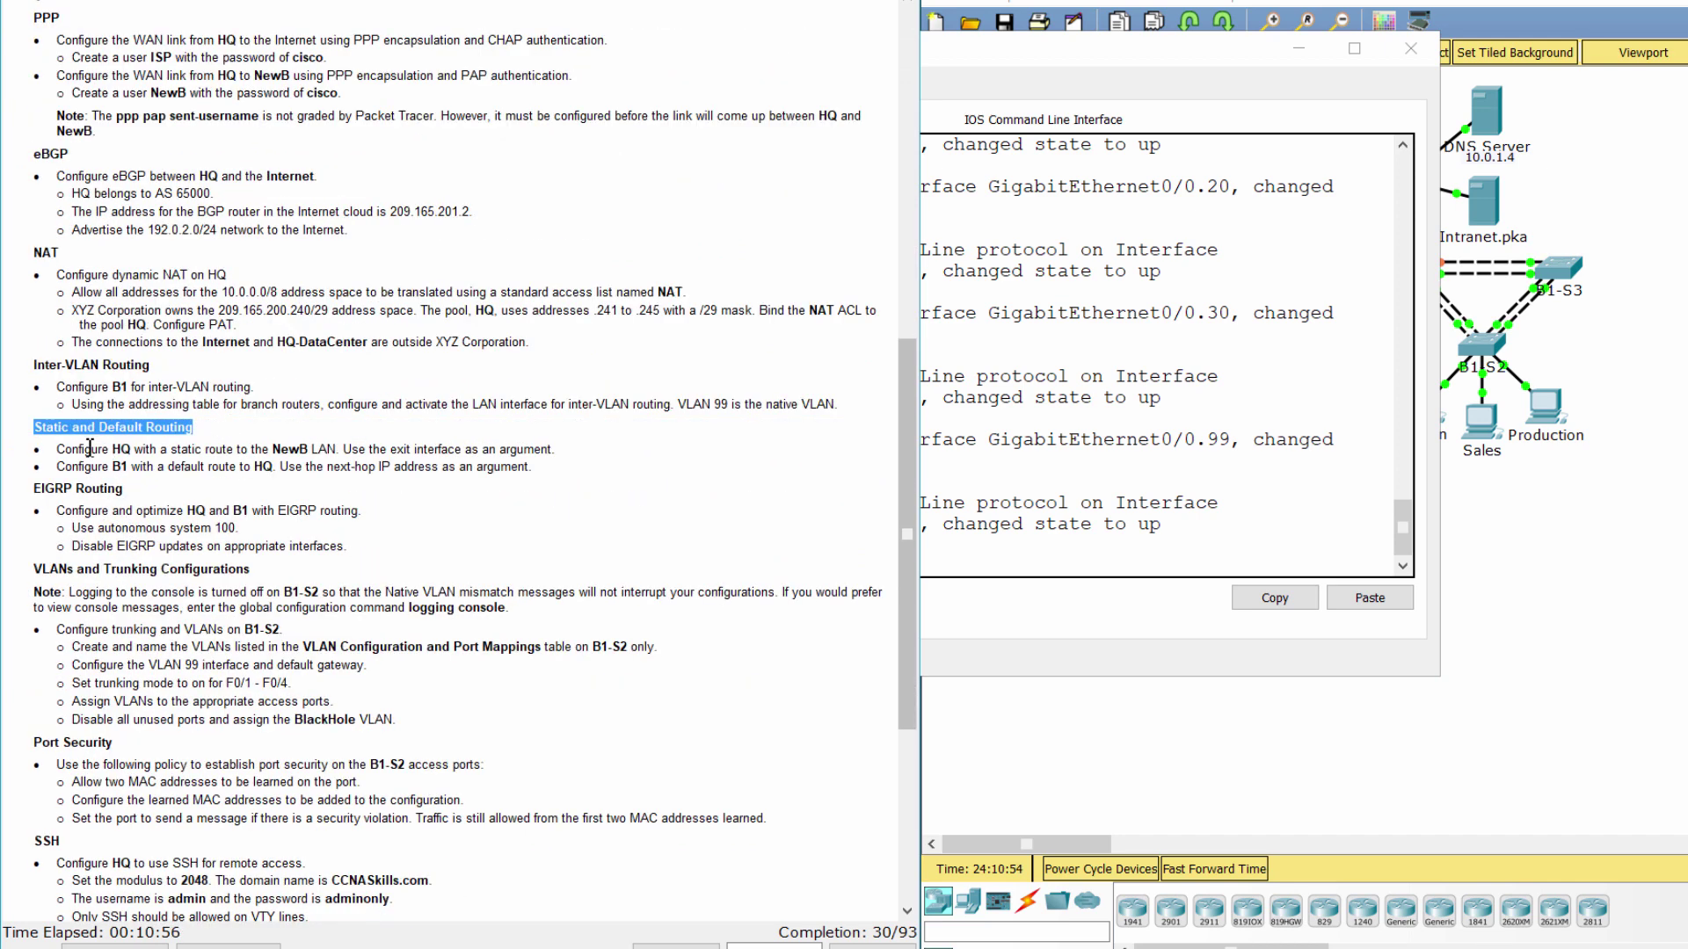
left_click_drag(27, 452, 573, 444)
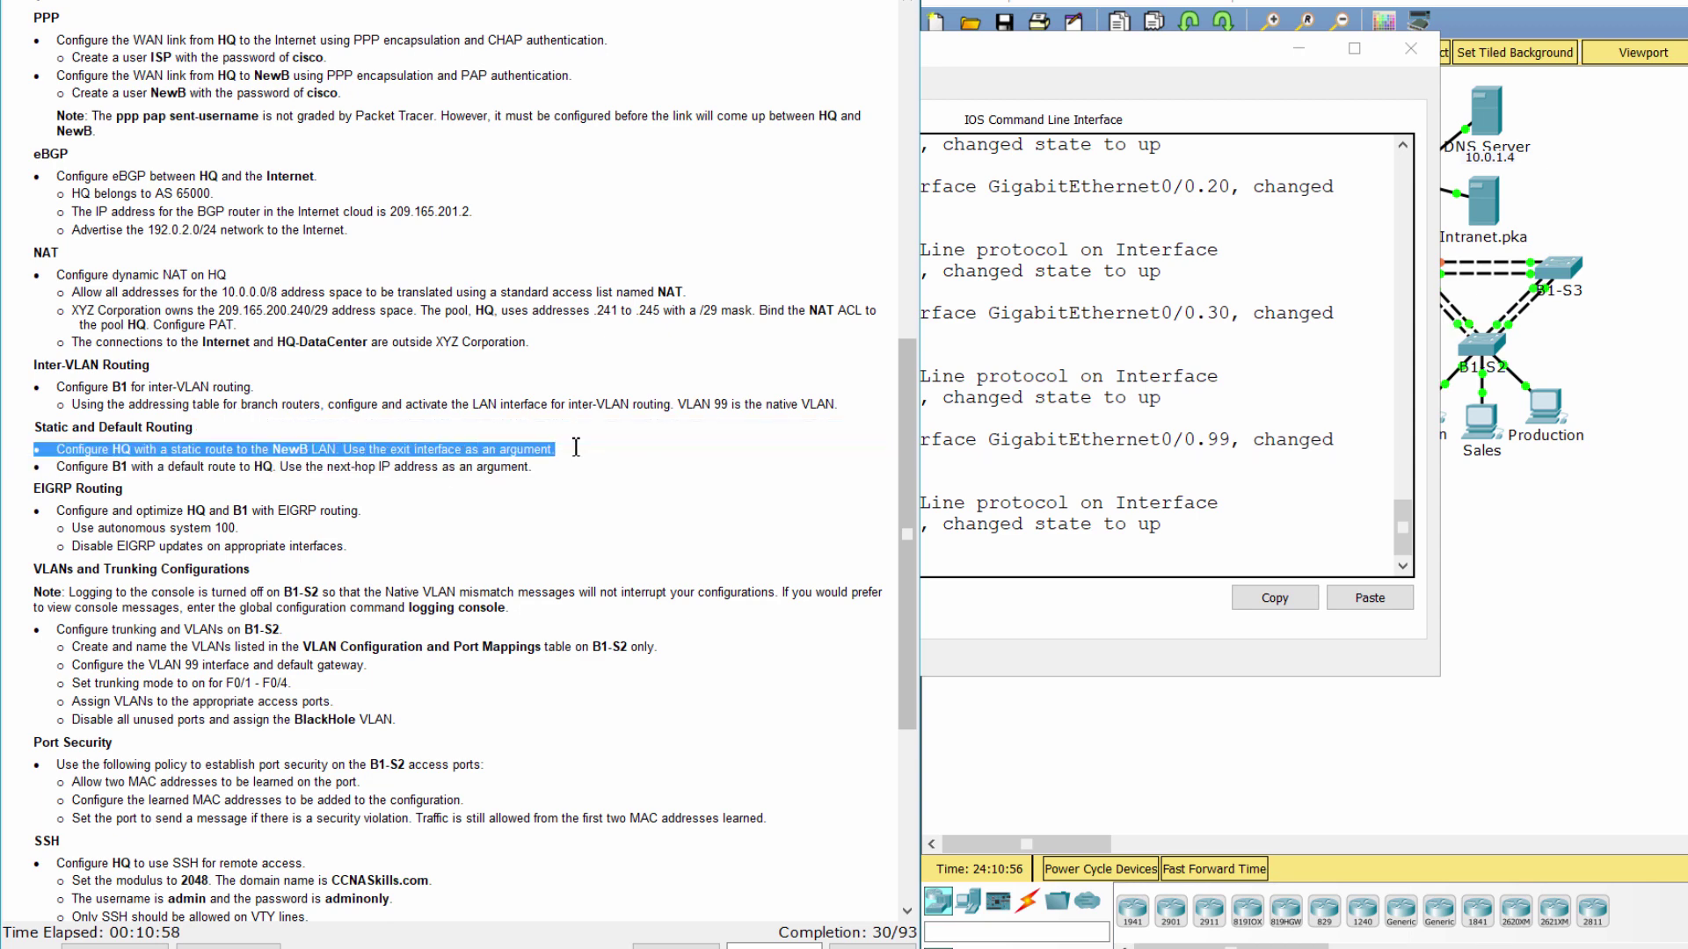
left_click(1656, 598)
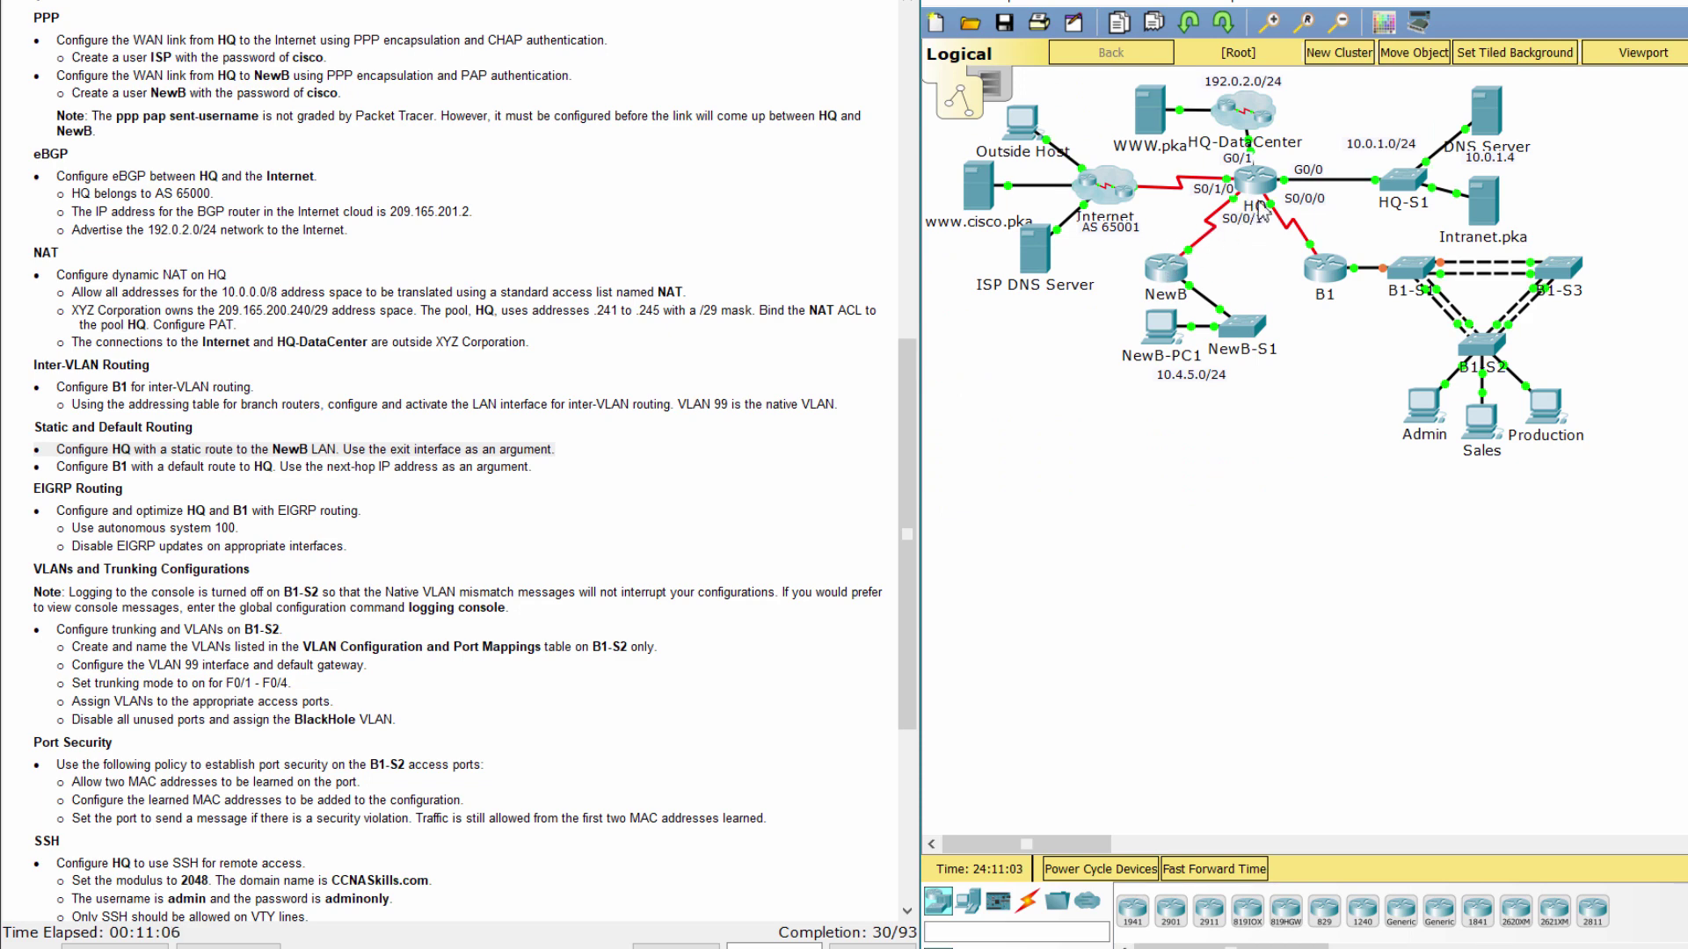
Add a static route on HQ to 10.4.5.0 255.255.255.0 via S0/0/1.
left_click(1263, 183)
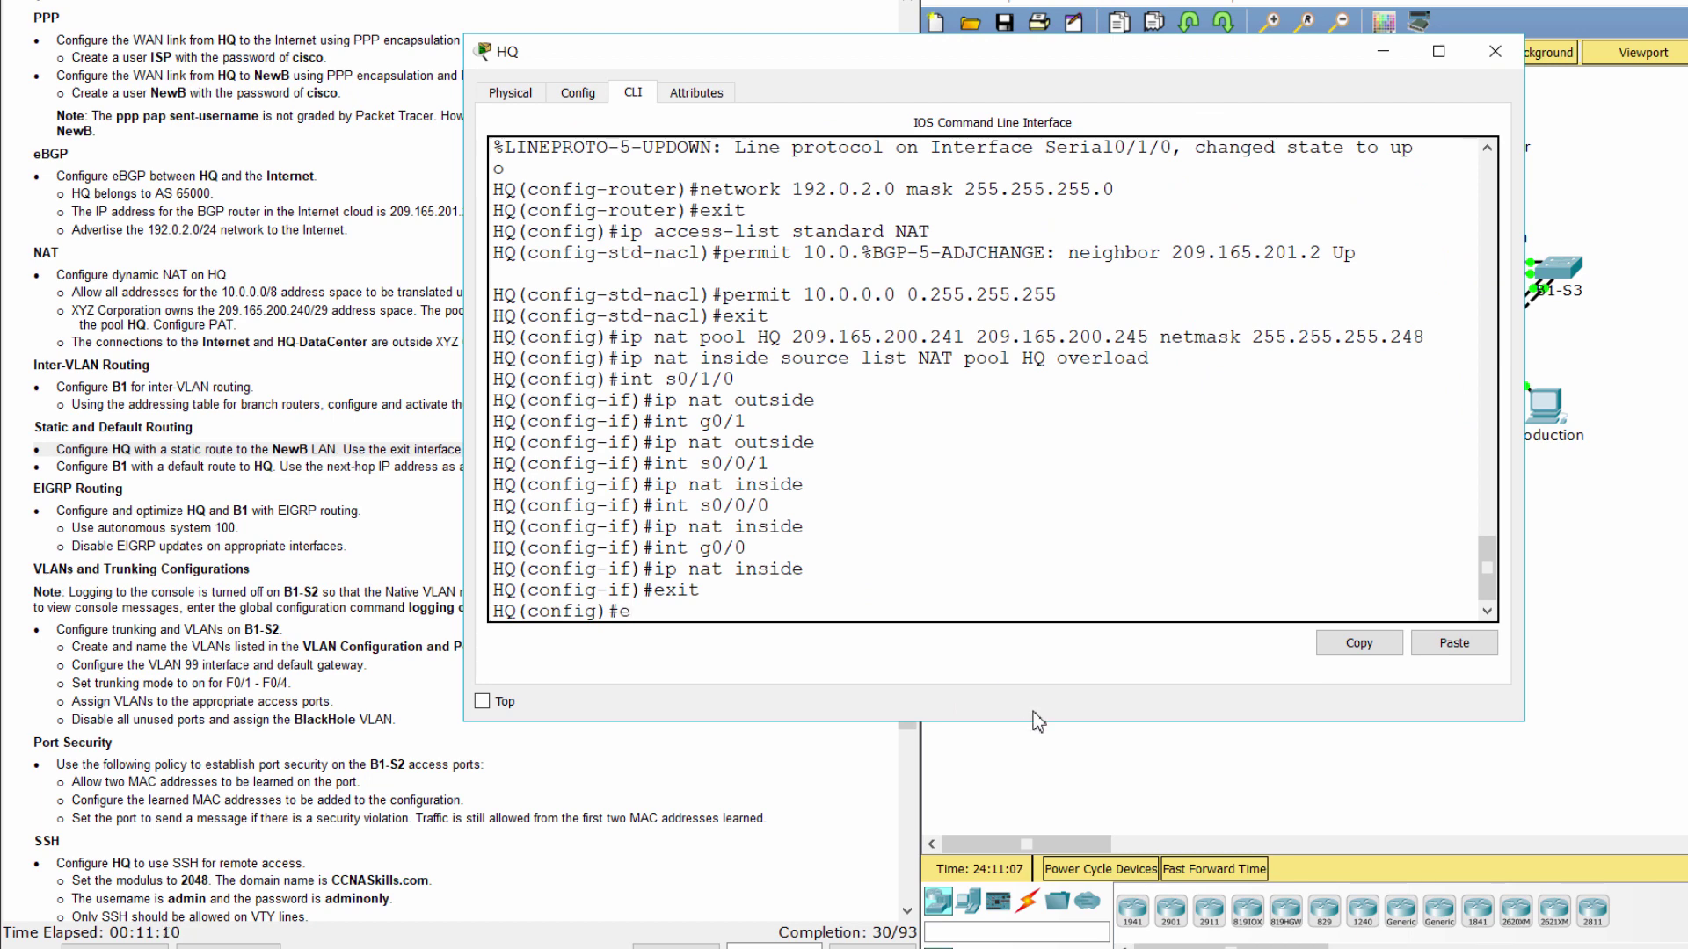
type("ip route 10.4.5.0 255")
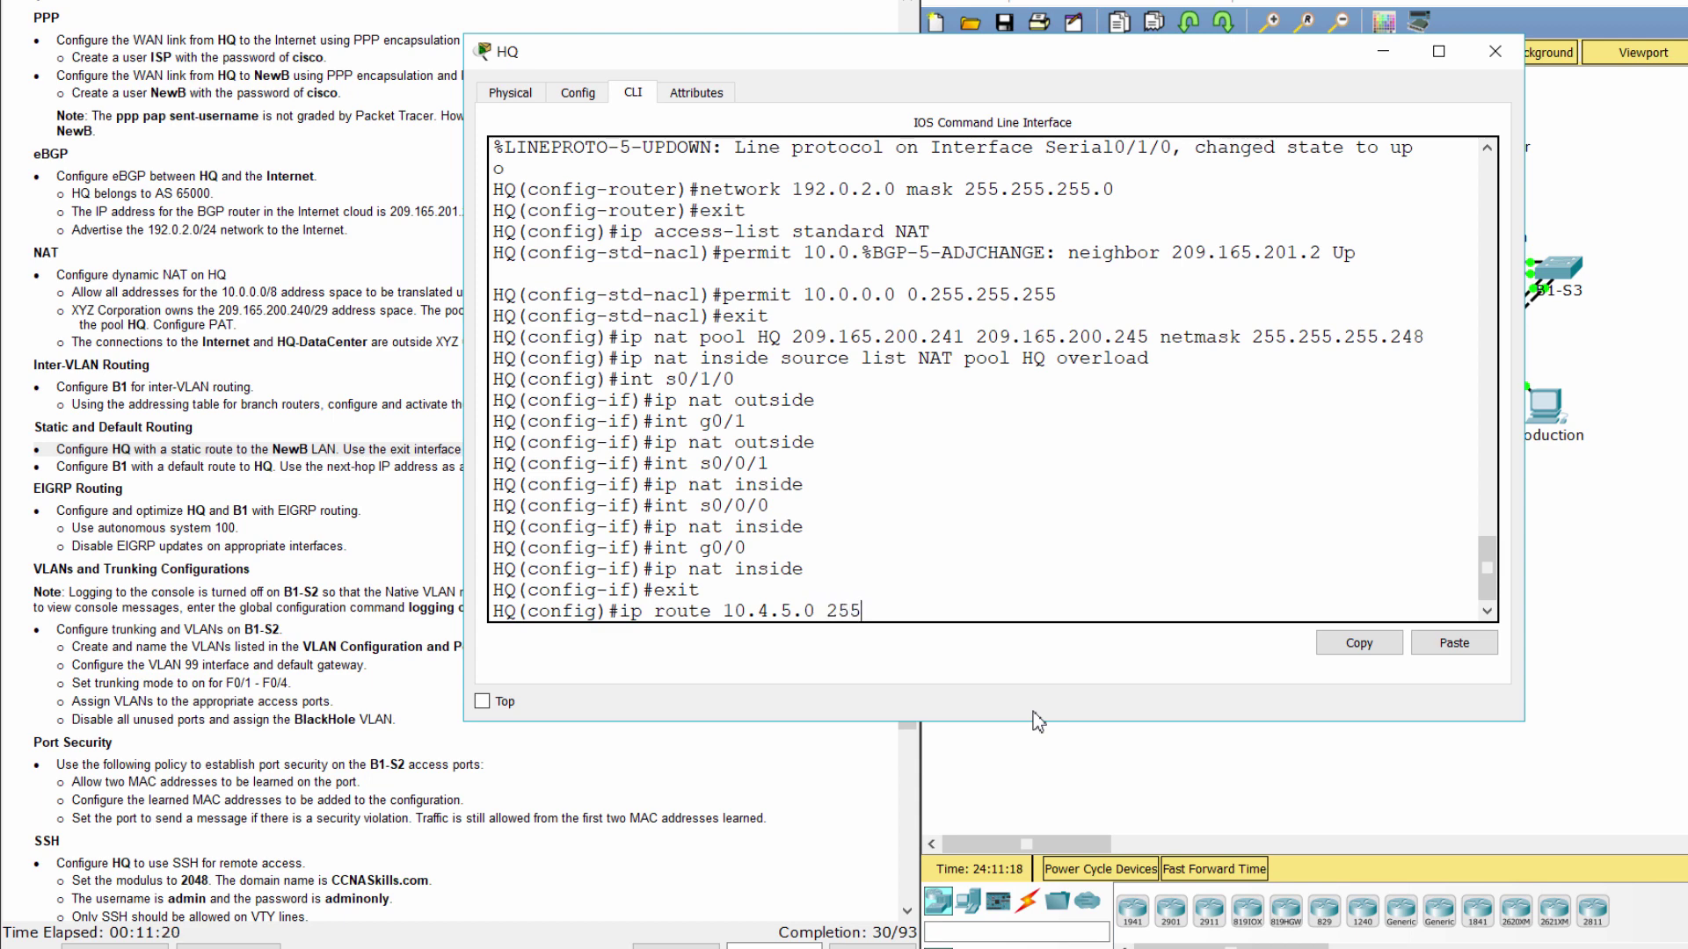
type(".255.255.0")
type("s0/0/1")
key("Return")
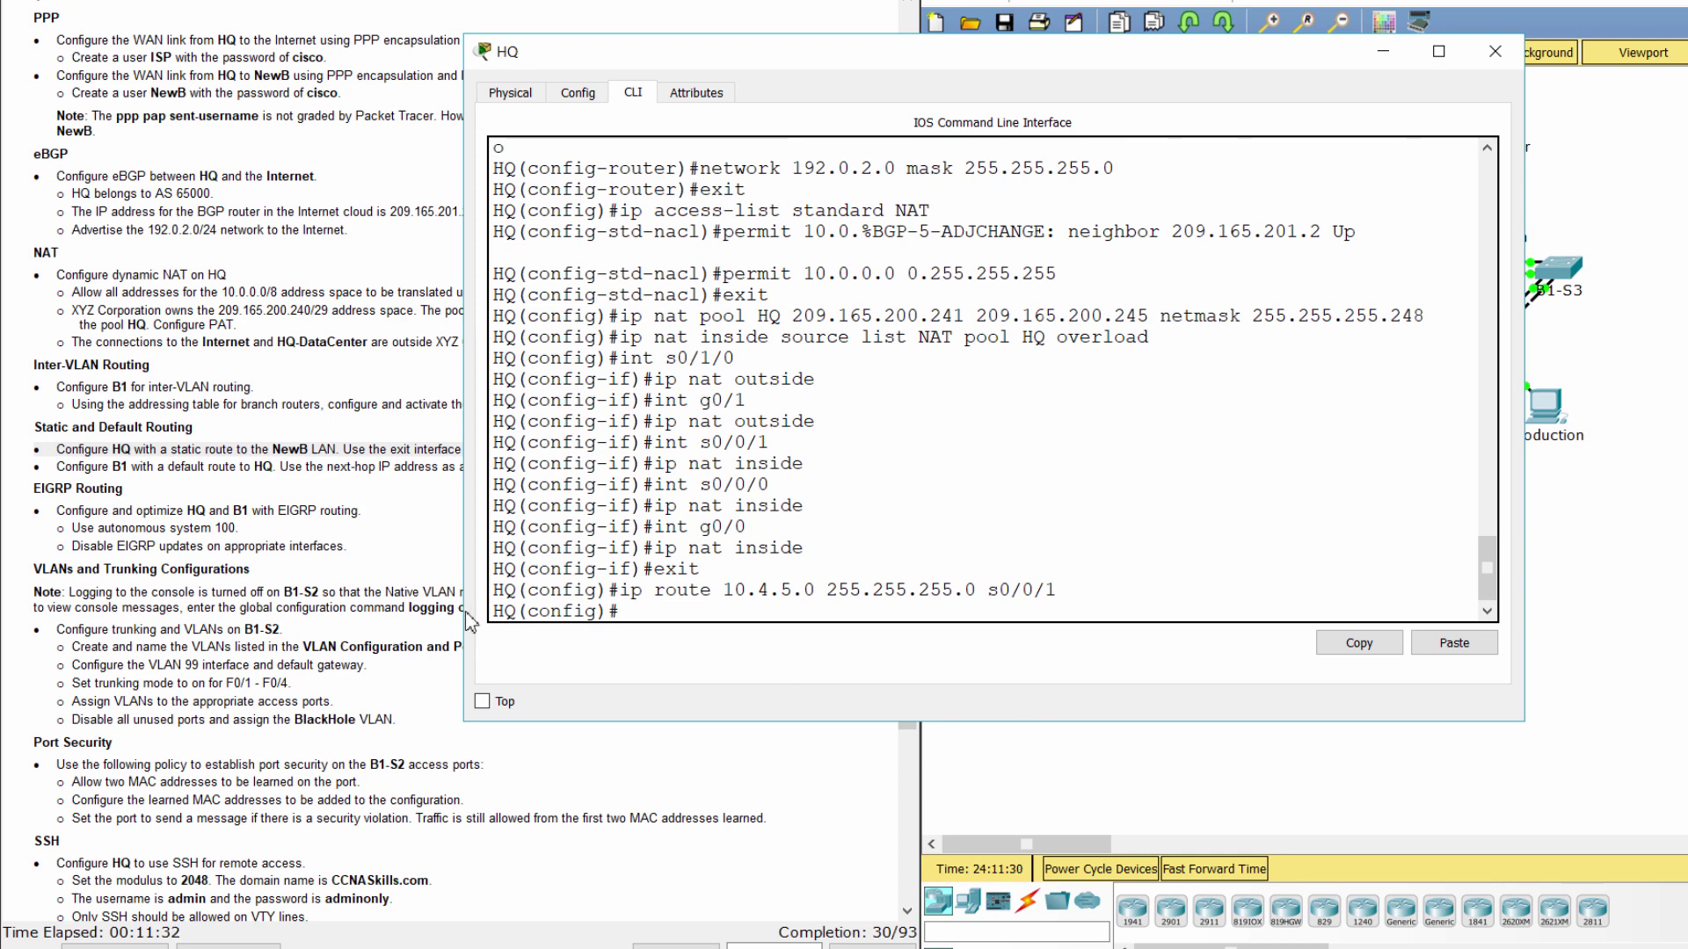
left_click(36, 490)
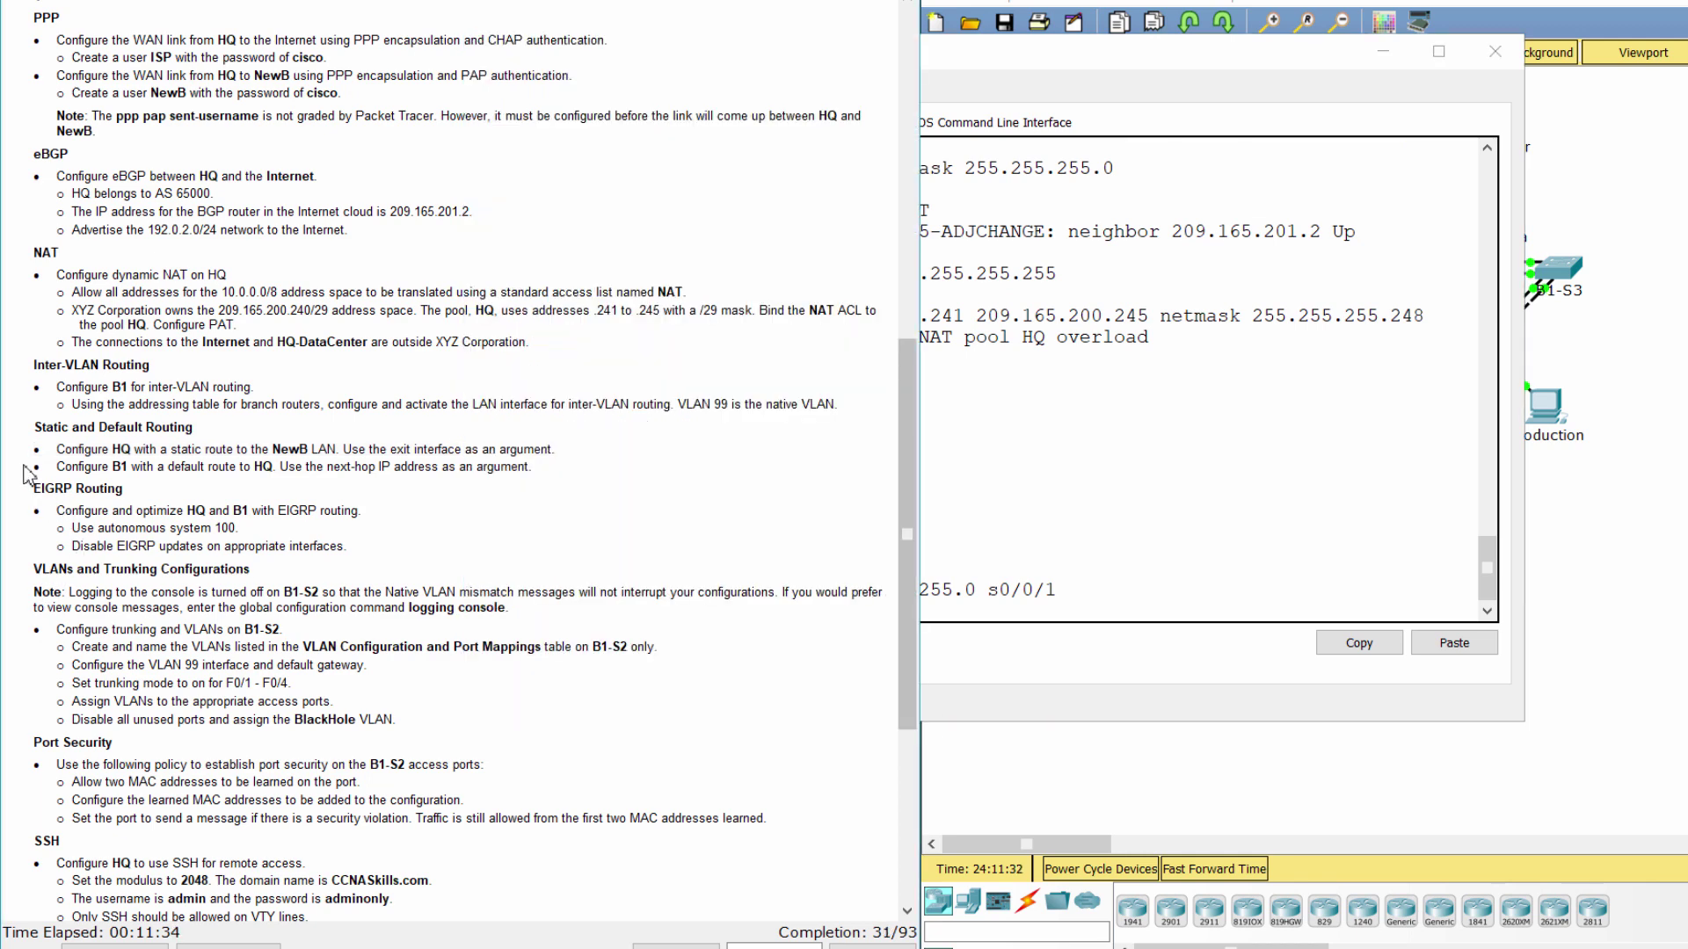
left_click_drag(33, 466, 561, 467)
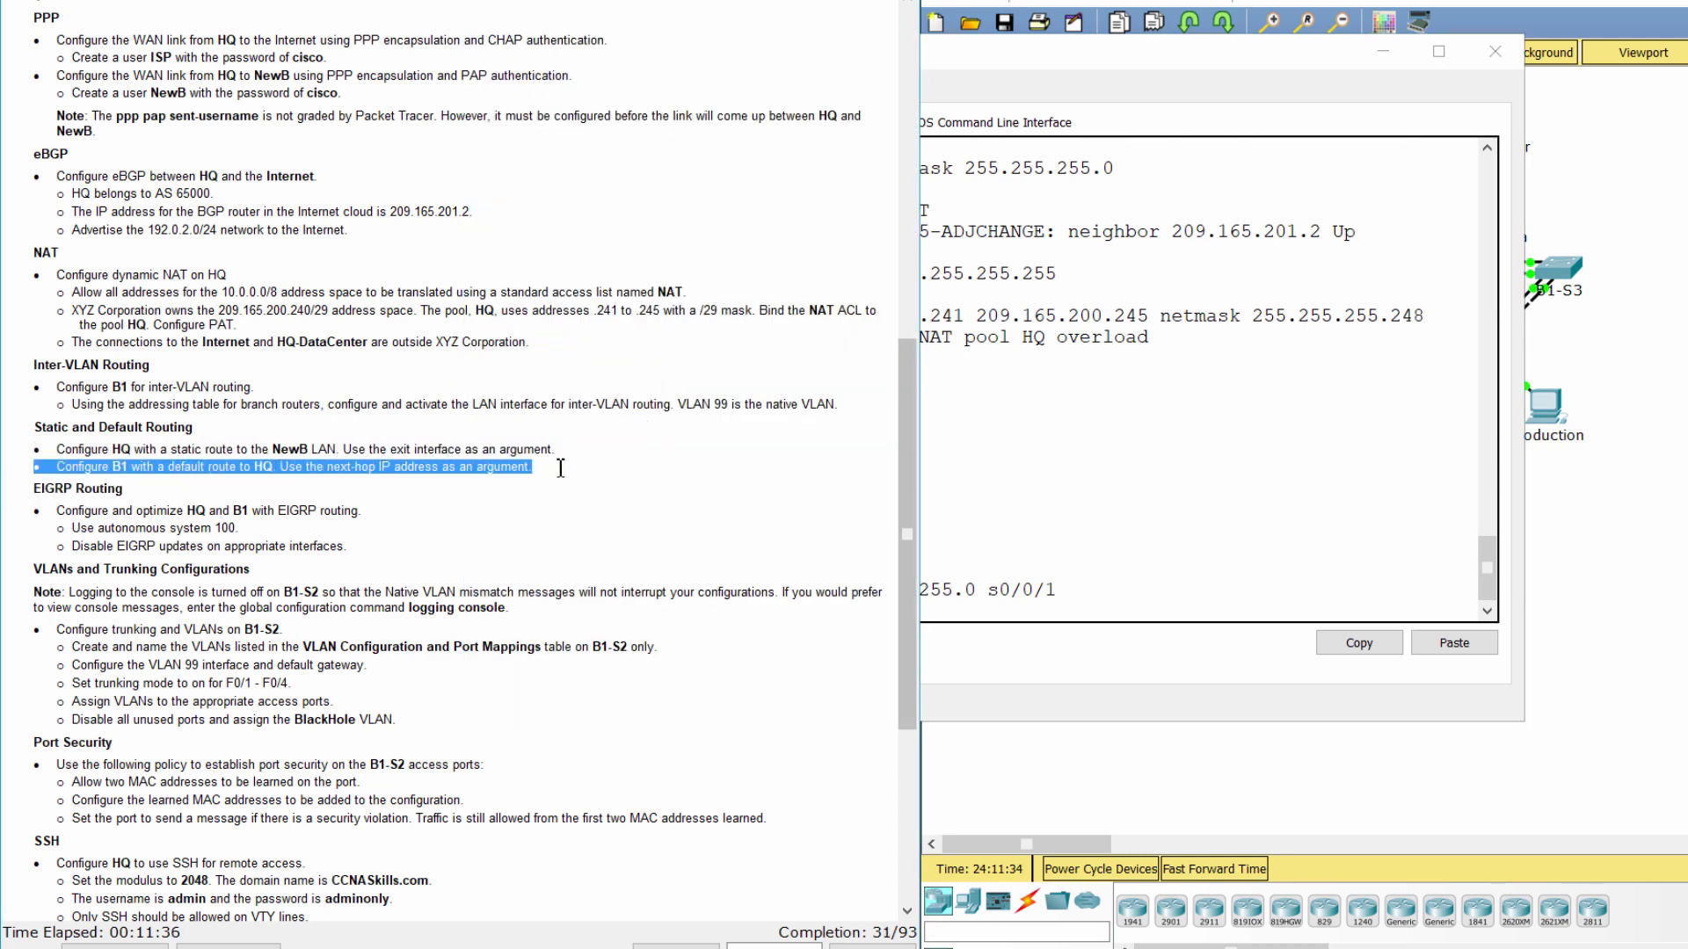
left_click(1547, 526)
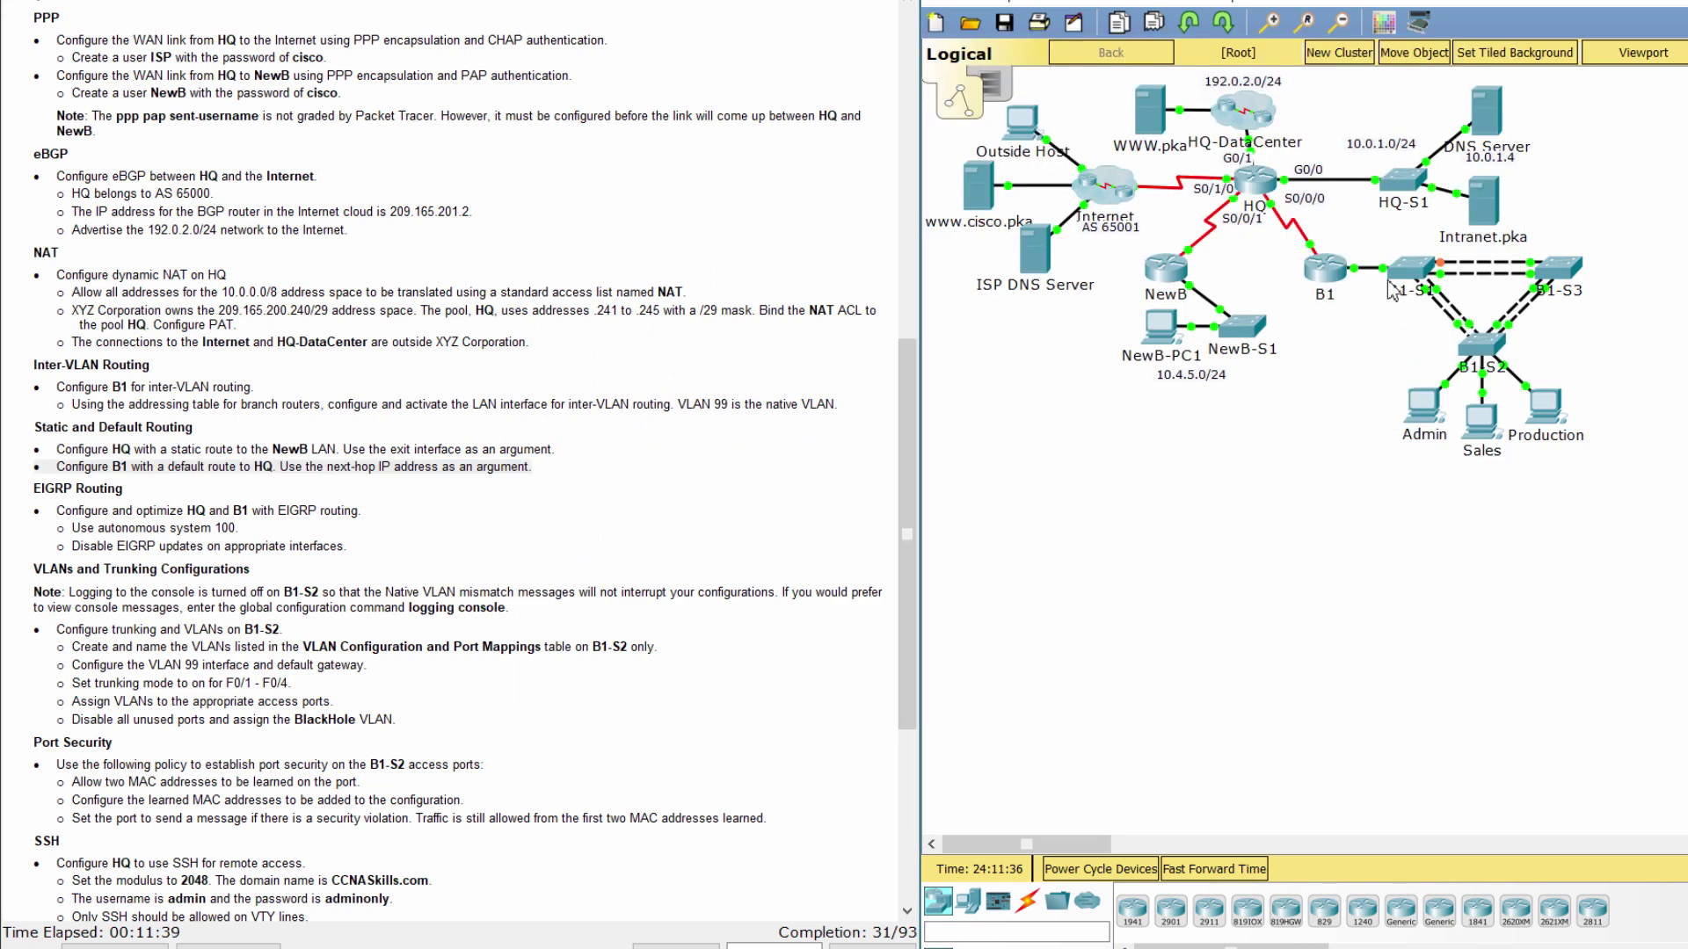
Return B1's CLI to global configuration and type the default route 0.0.0.0 0.0.0.0 10.255.255.1.
left_click(1325, 269)
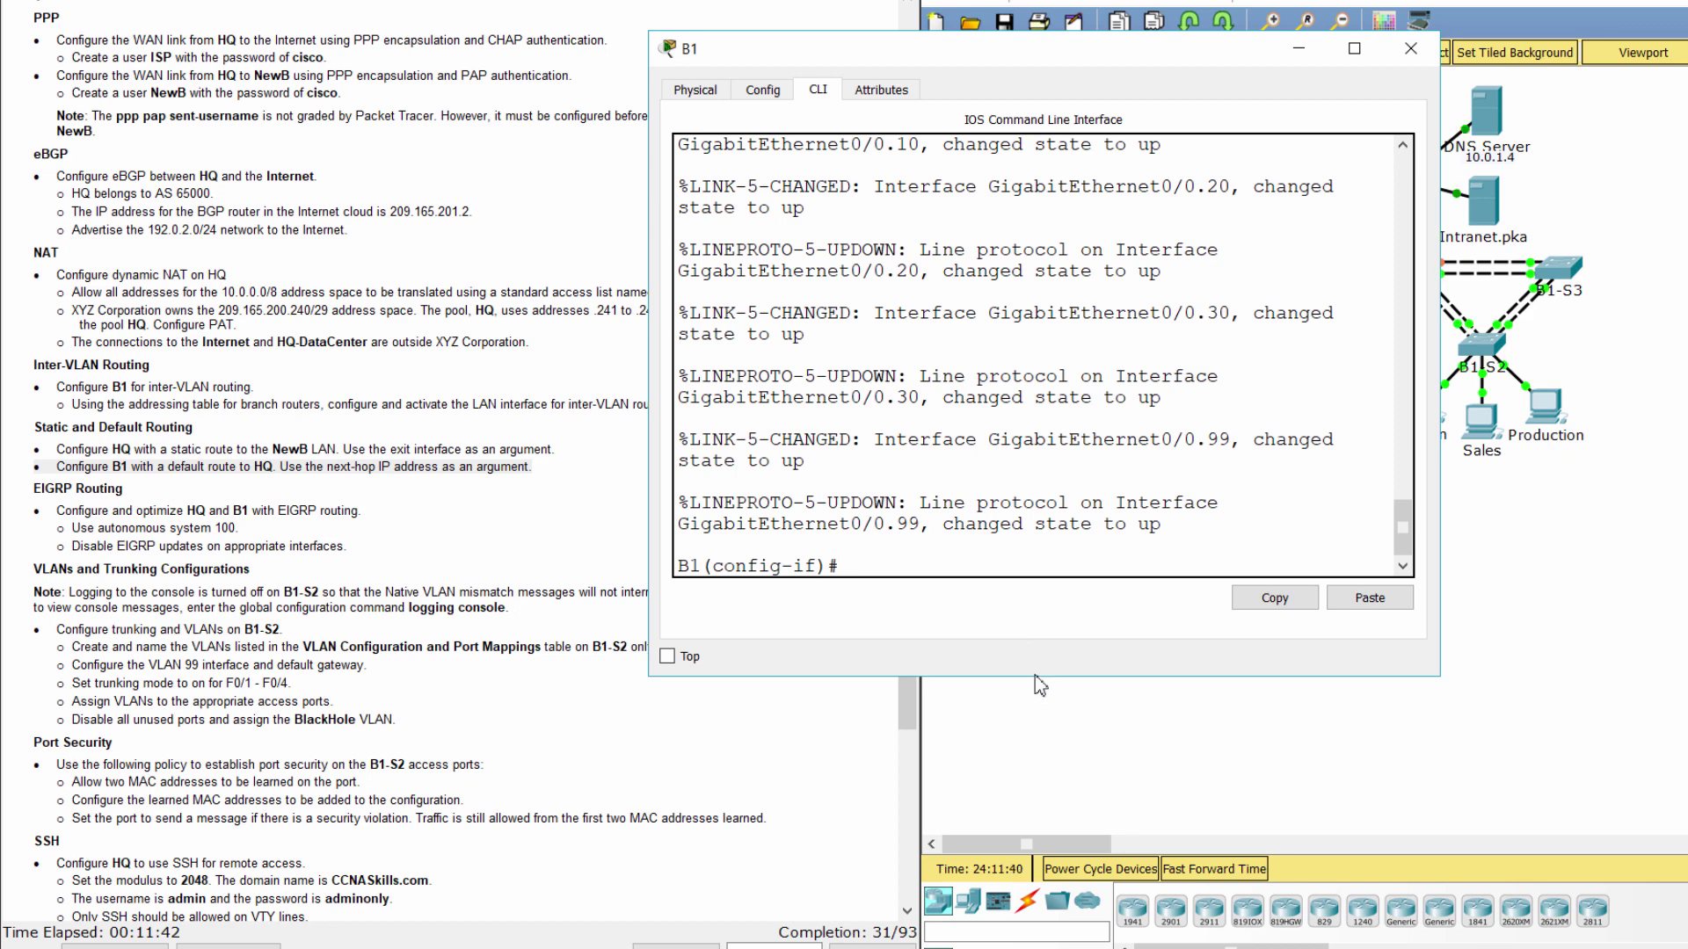
type("exit")
key("Return")
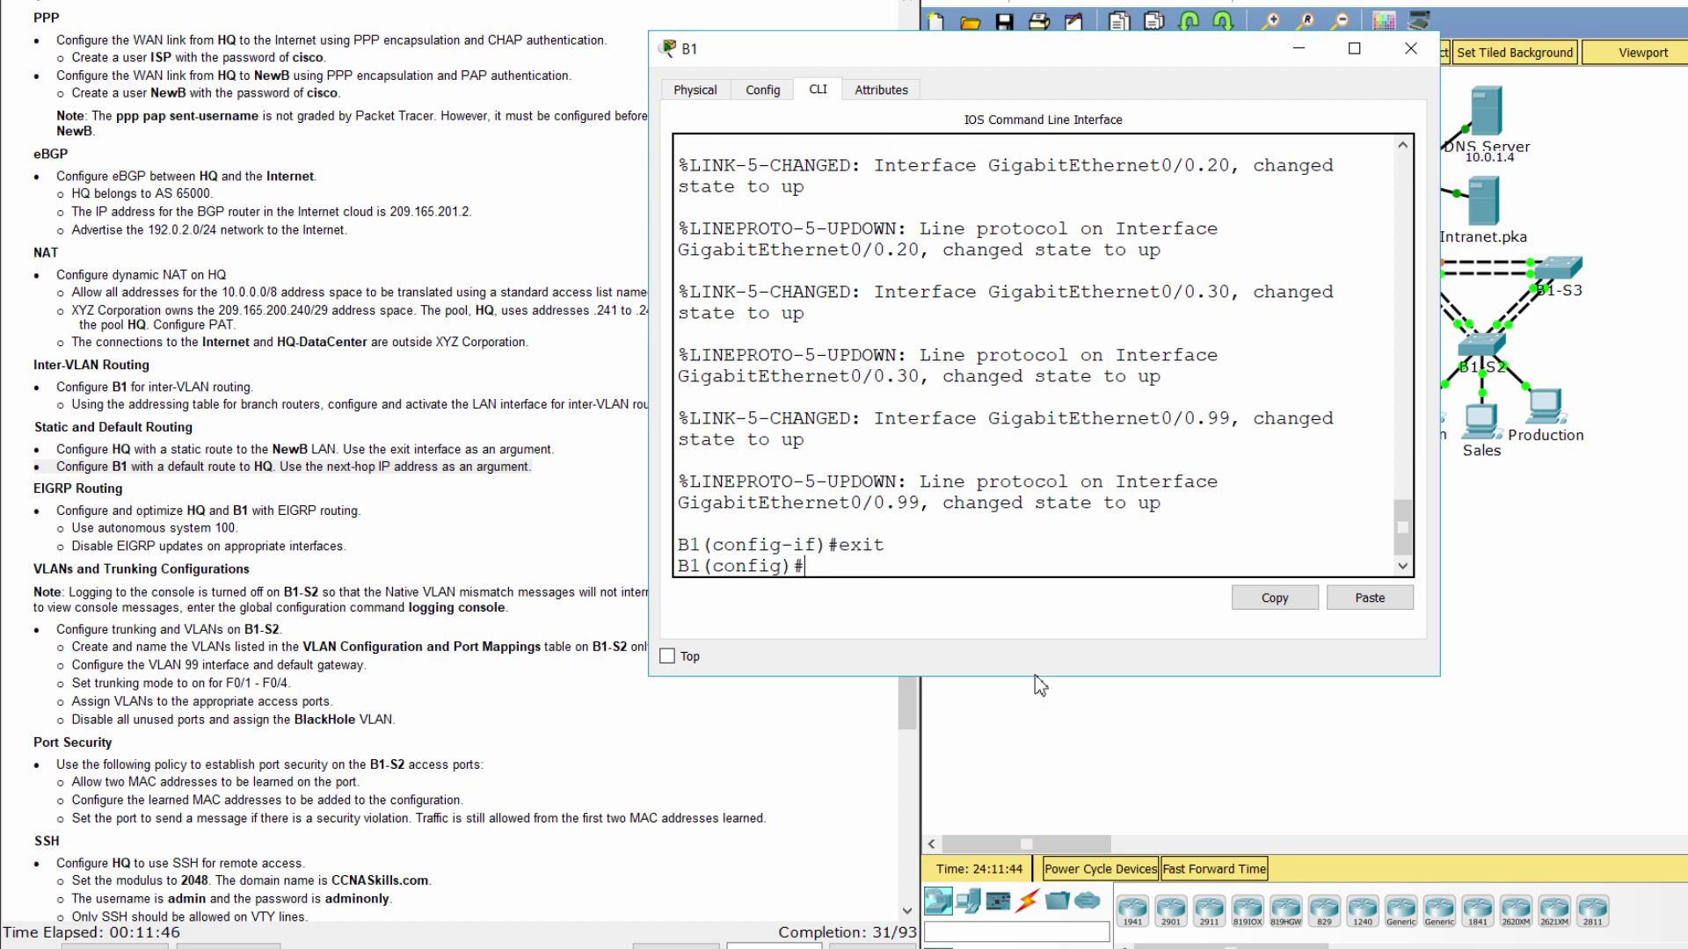
type("ip route 0.0.0.0 0")
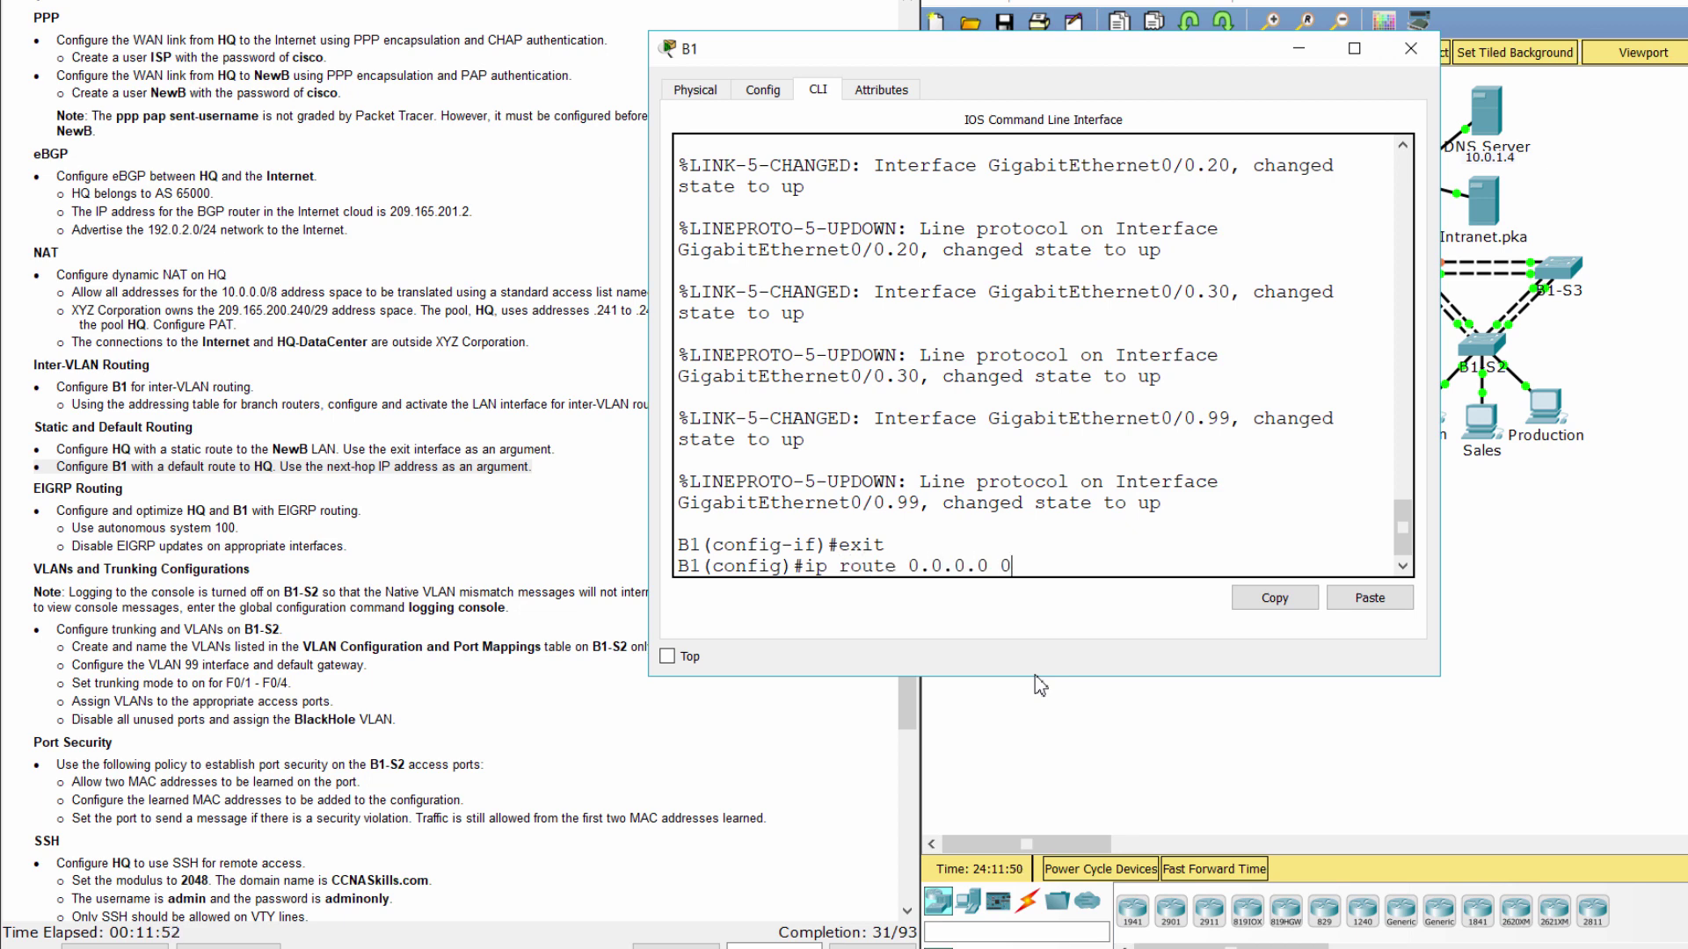
type(".0.0.0 10.255.255.1")
Confirm in the Addressing Table that HQ's S0/0/0 address is 10.255.255.1.
left_click_drag(1095, 569, 1232, 567)
left_click(1488, 550)
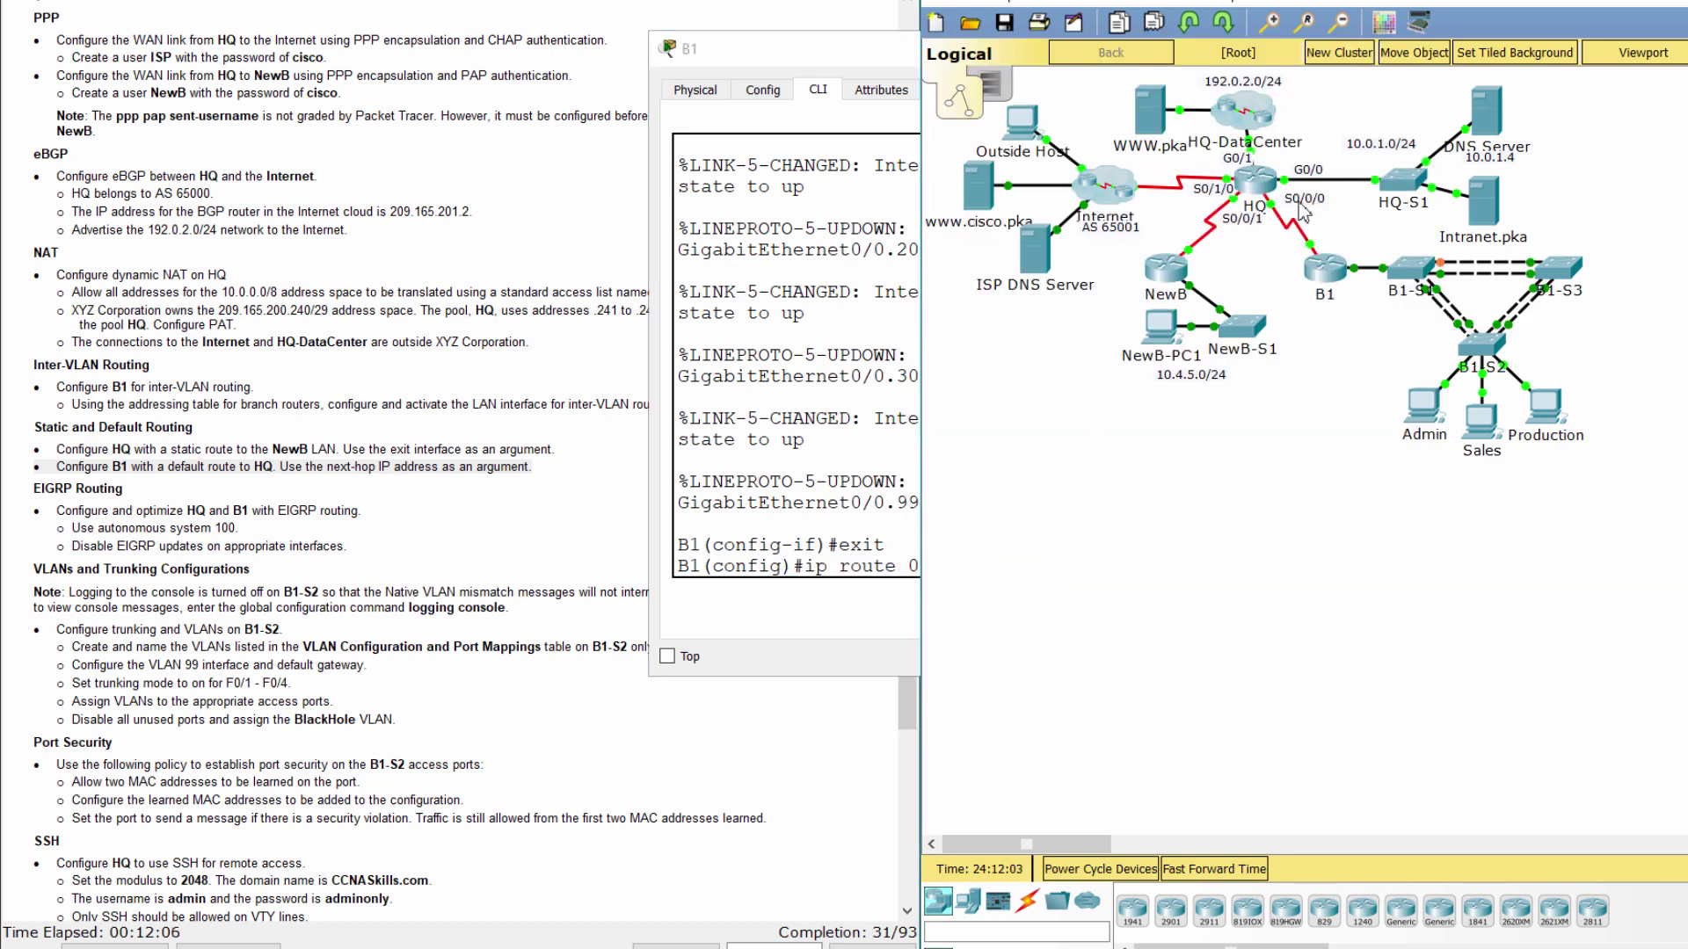
left_click(469, 404)
scroll(468, 404, "up", 10)
scroll(468, 404, "up", 1)
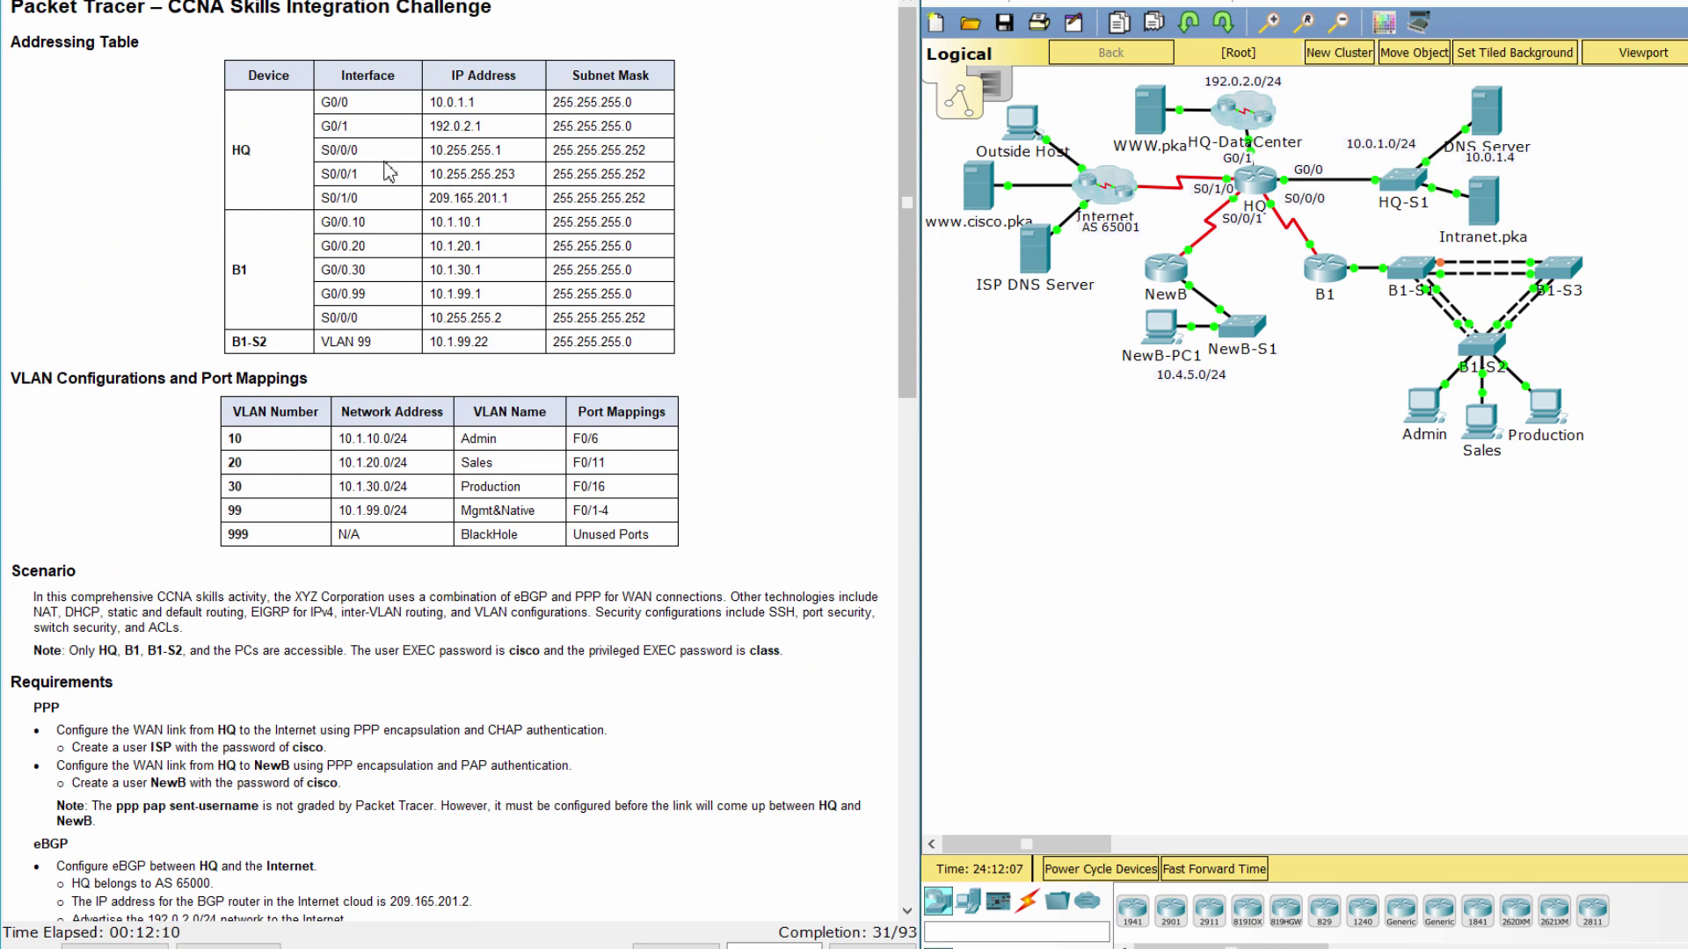
left_click_drag(433, 151, 503, 152)
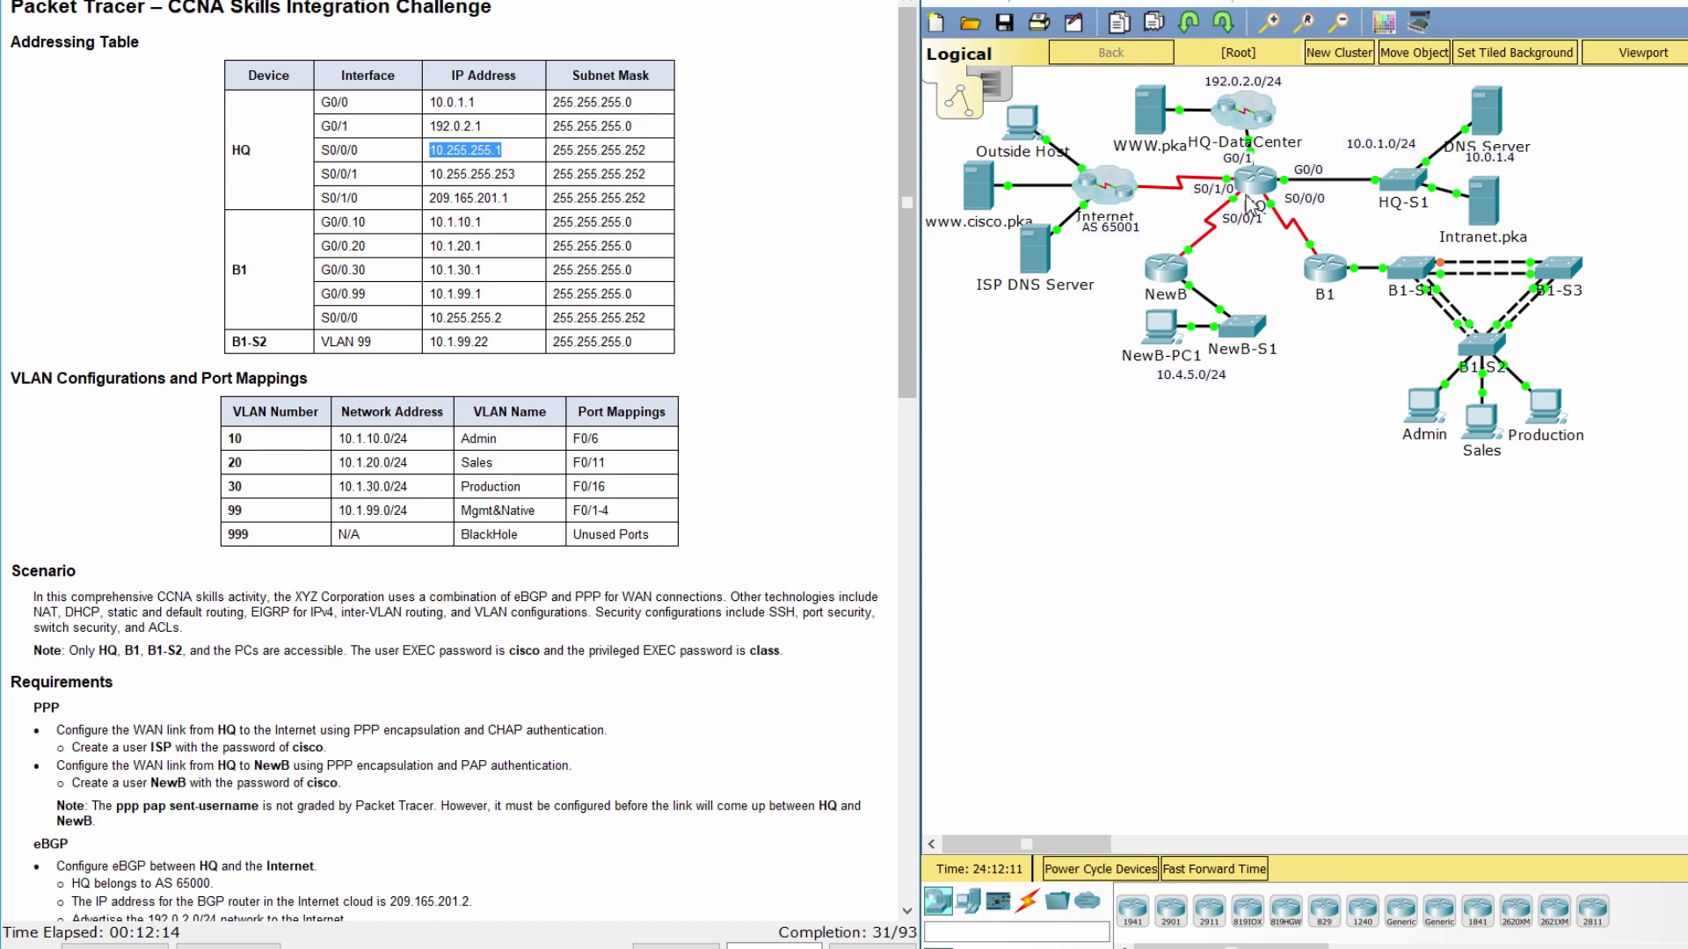
Apply the default route toward 10.255.255.1 on B1.
left_click(1325, 266)
left_click(1266, 577)
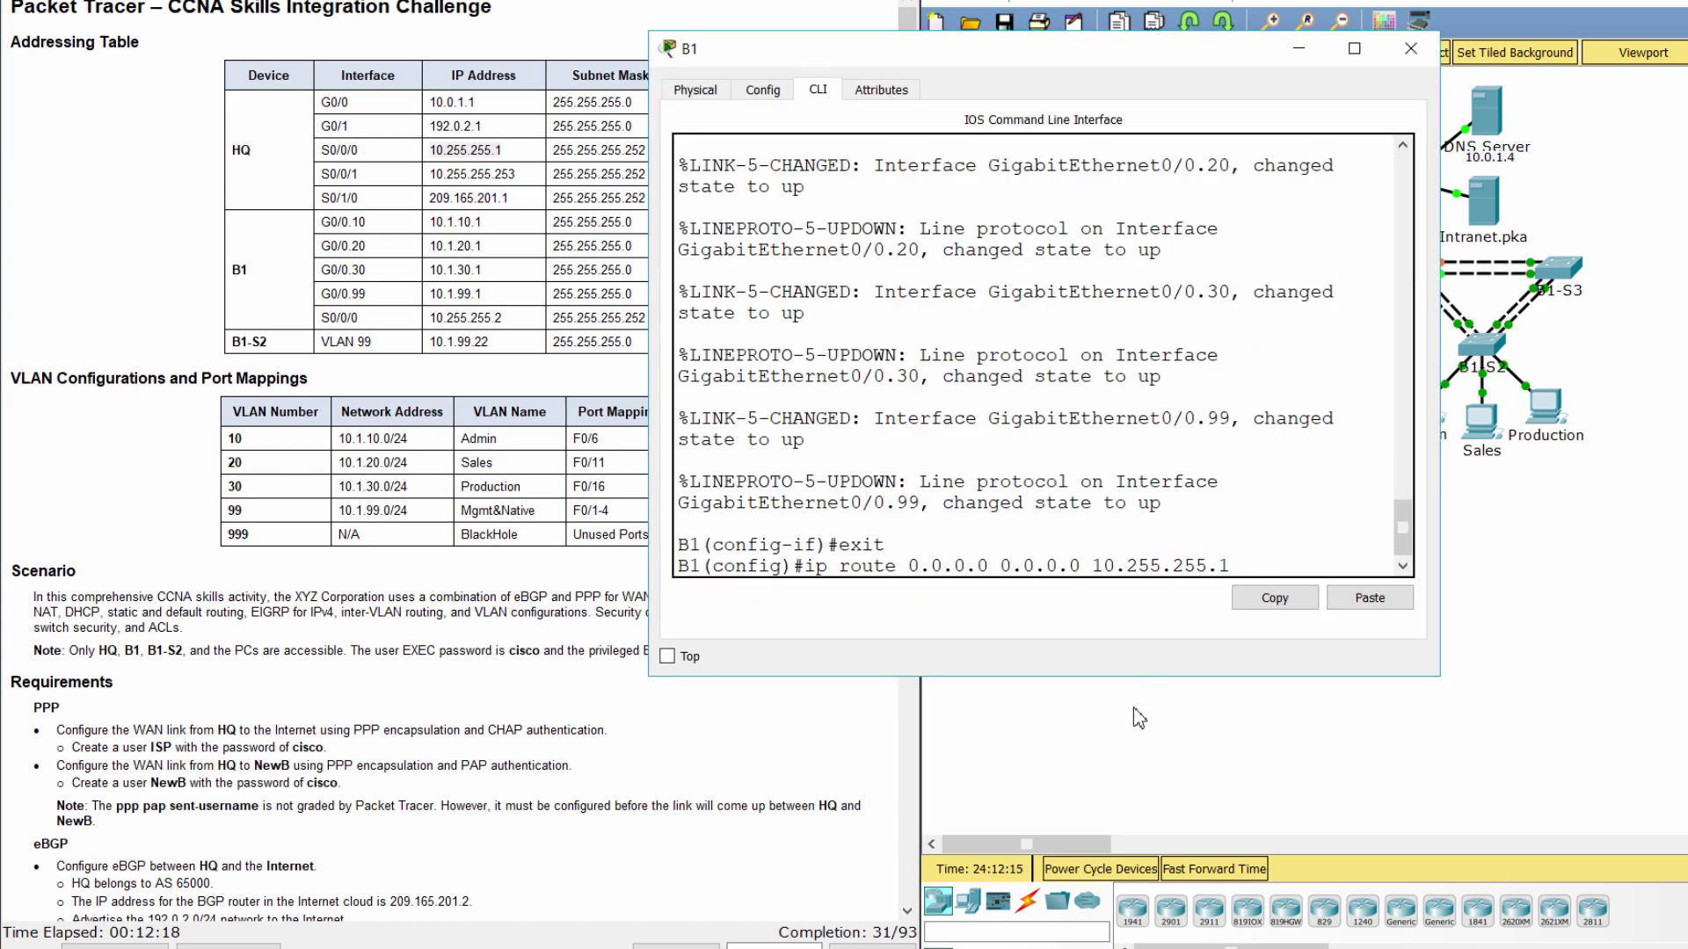
key("Return")
left_click(677, 791)
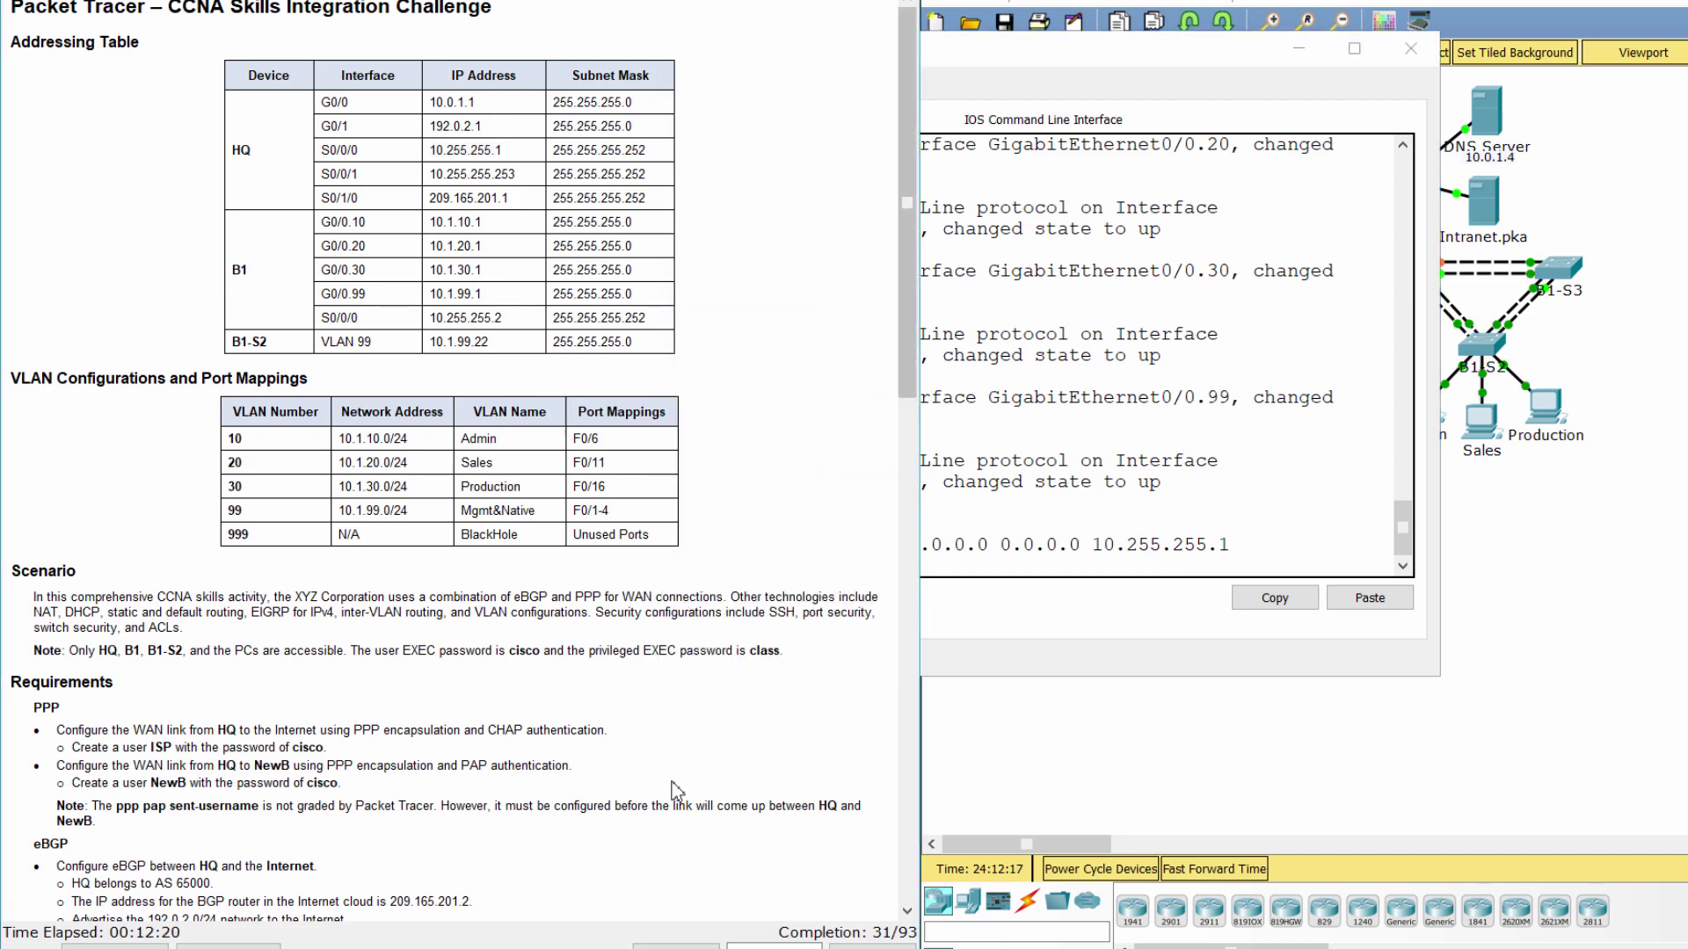
scroll(499, 639, "down", 10)
scroll(163, 466, "down", 3)
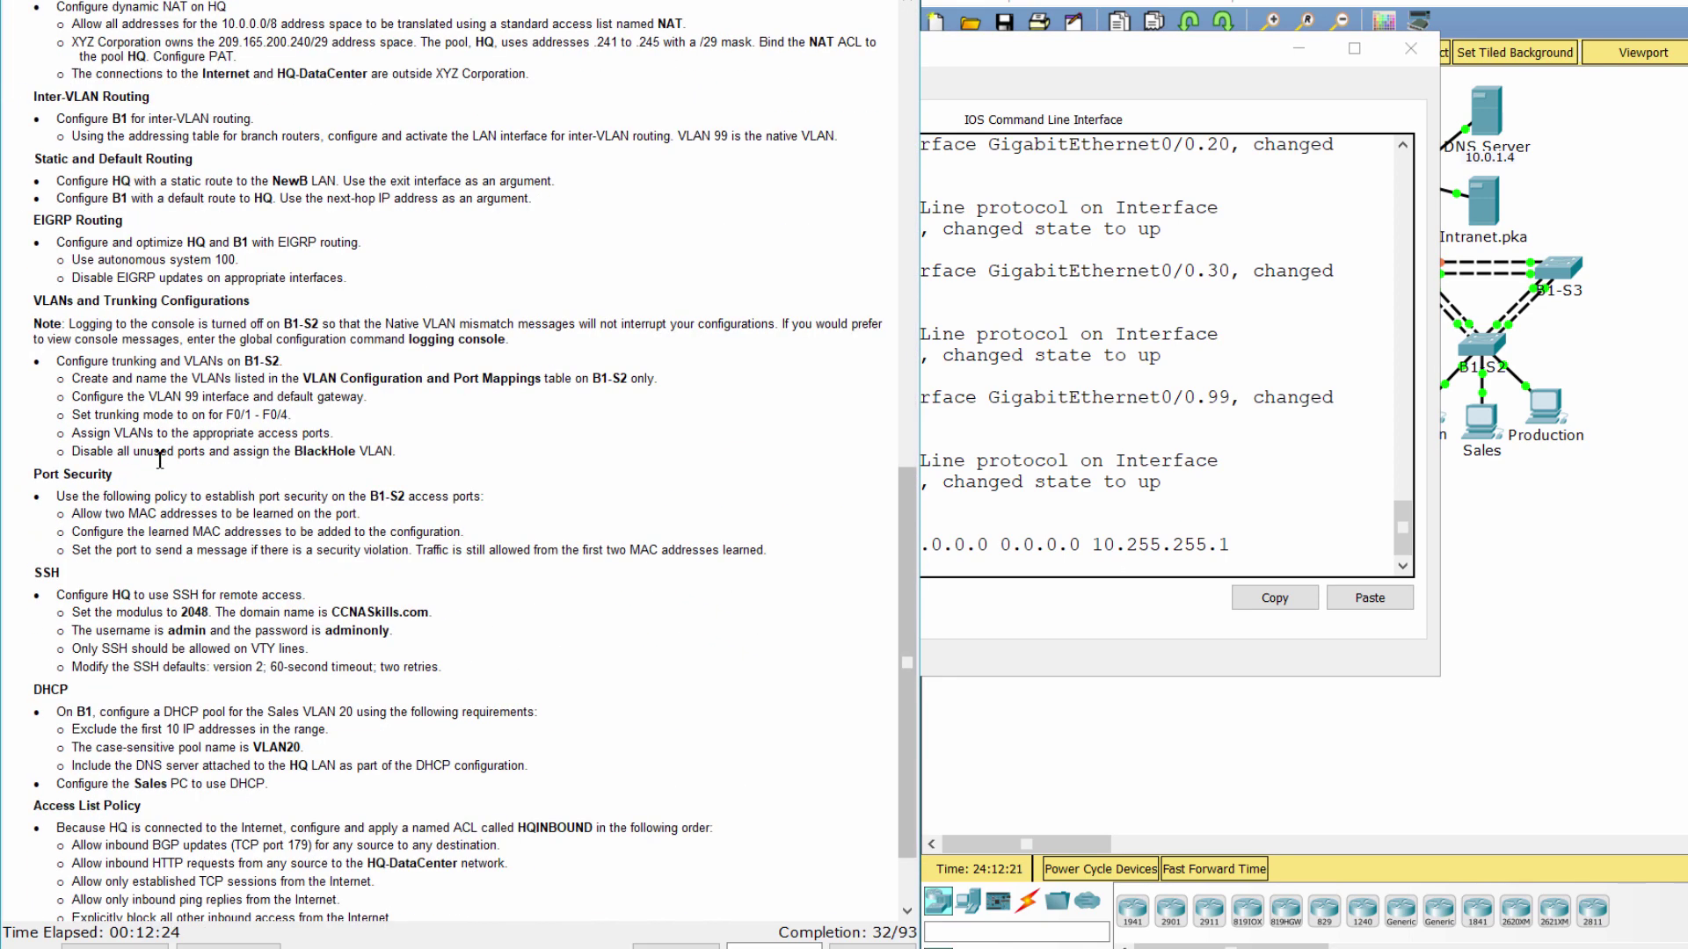
left_click_drag(33, 226, 125, 227)
left_click_drag(36, 255, 387, 240)
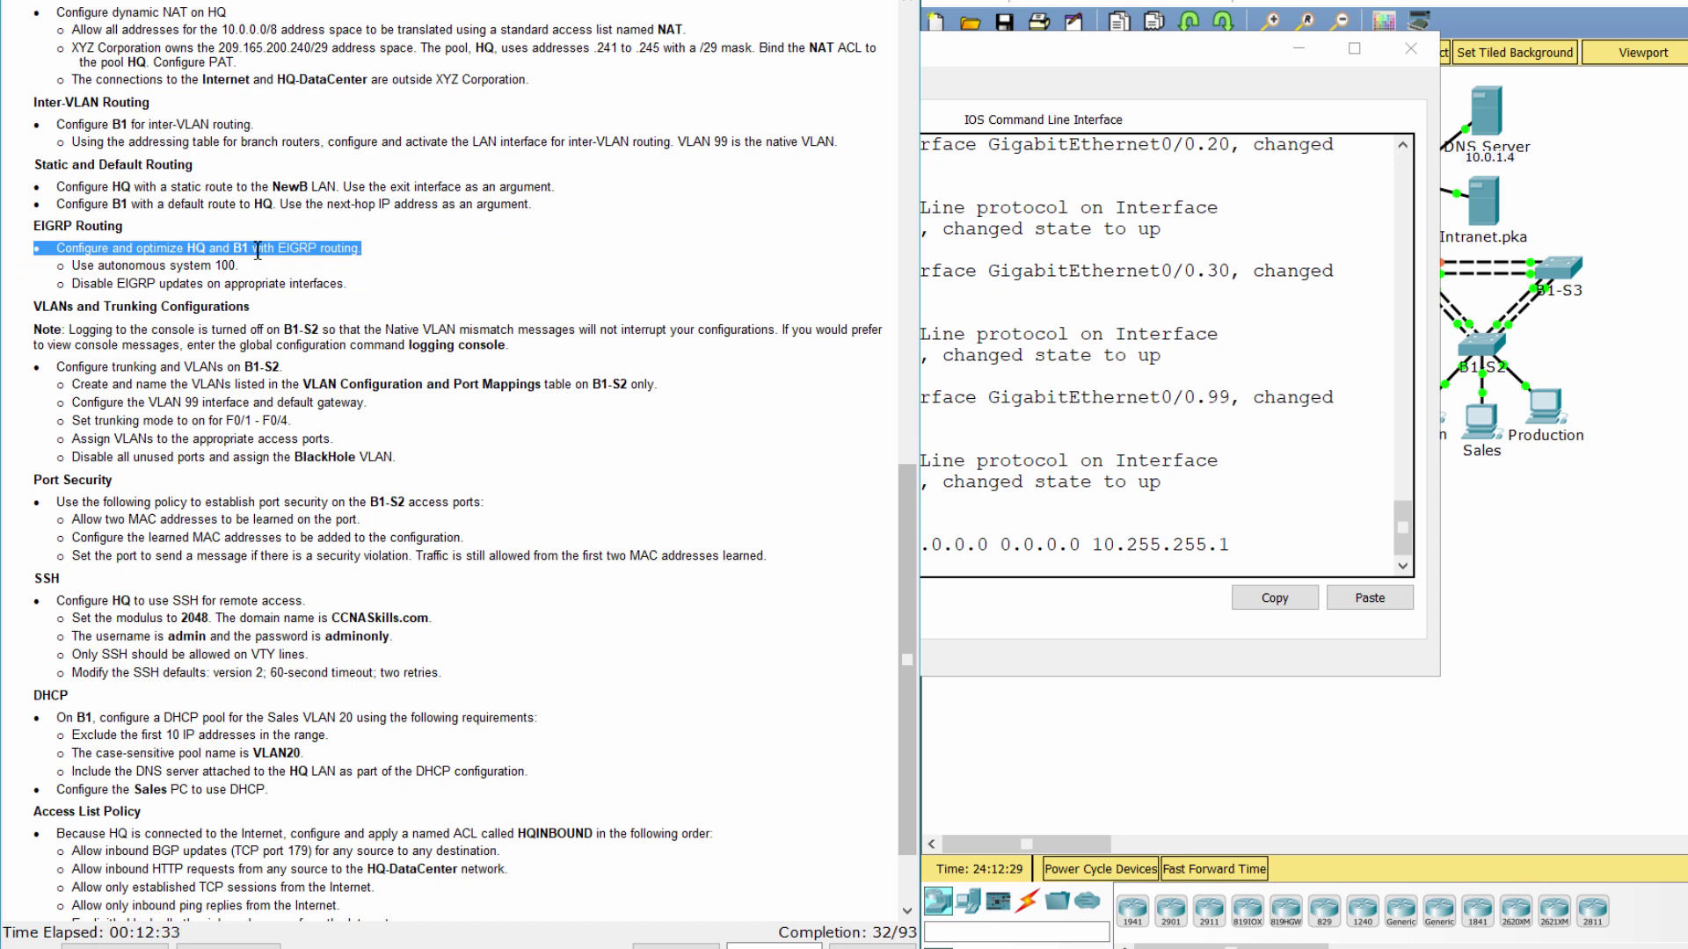
left_click(49, 275)
left_click_drag(48, 275, 626, 292)
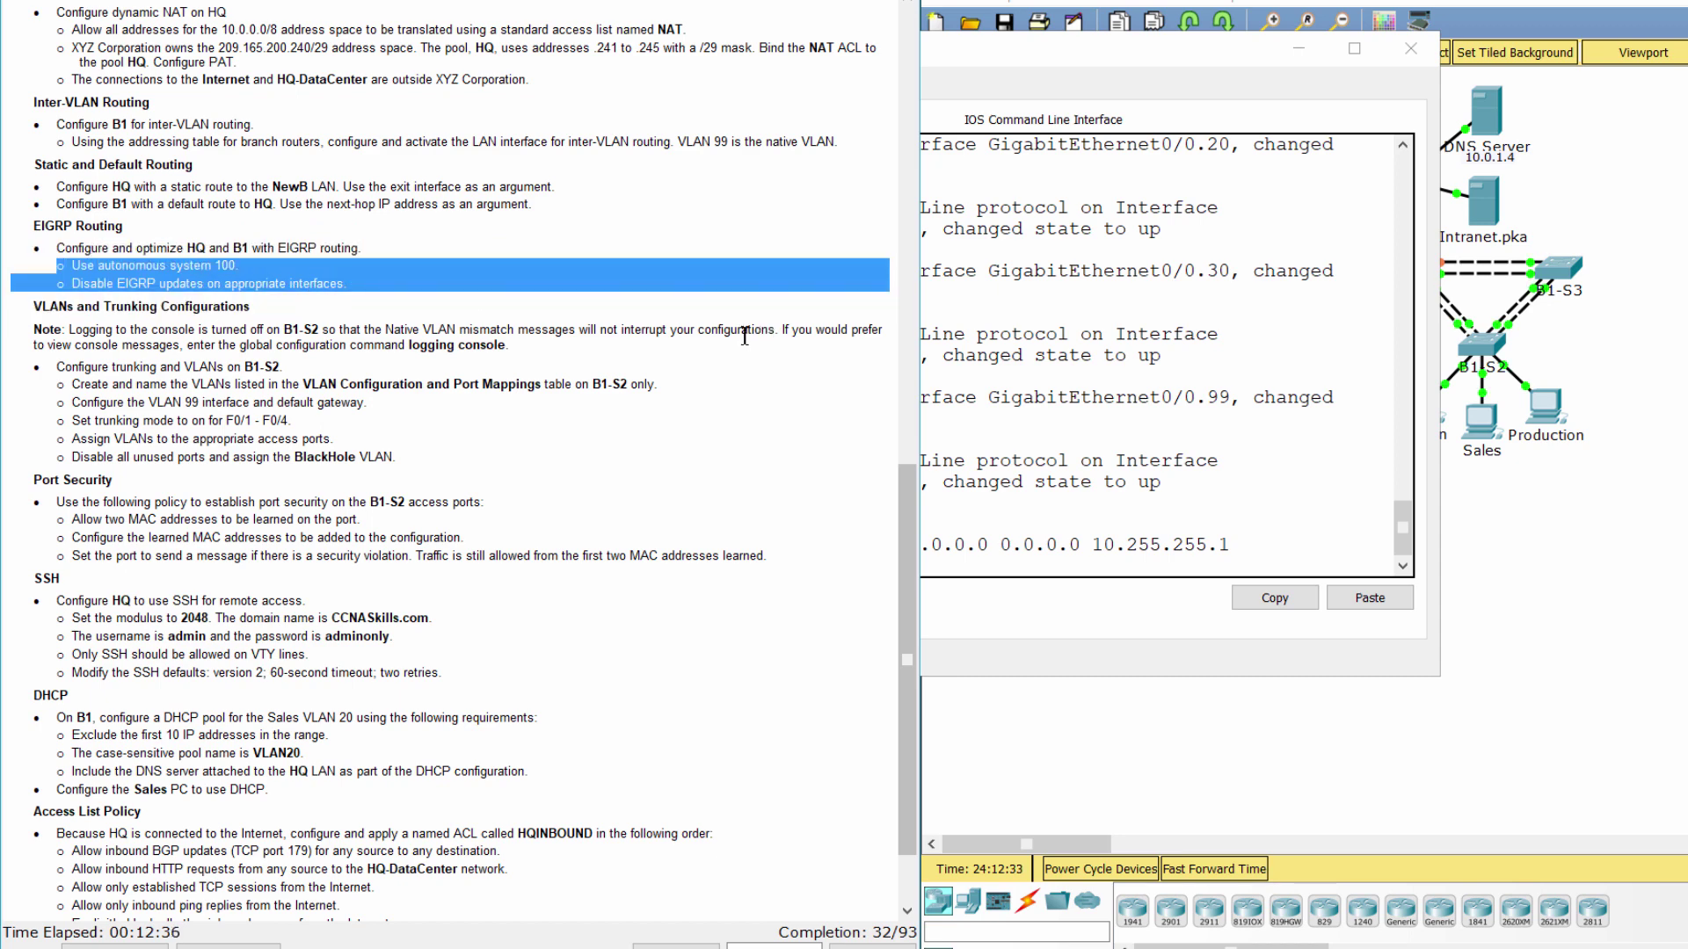
left_click(1196, 516)
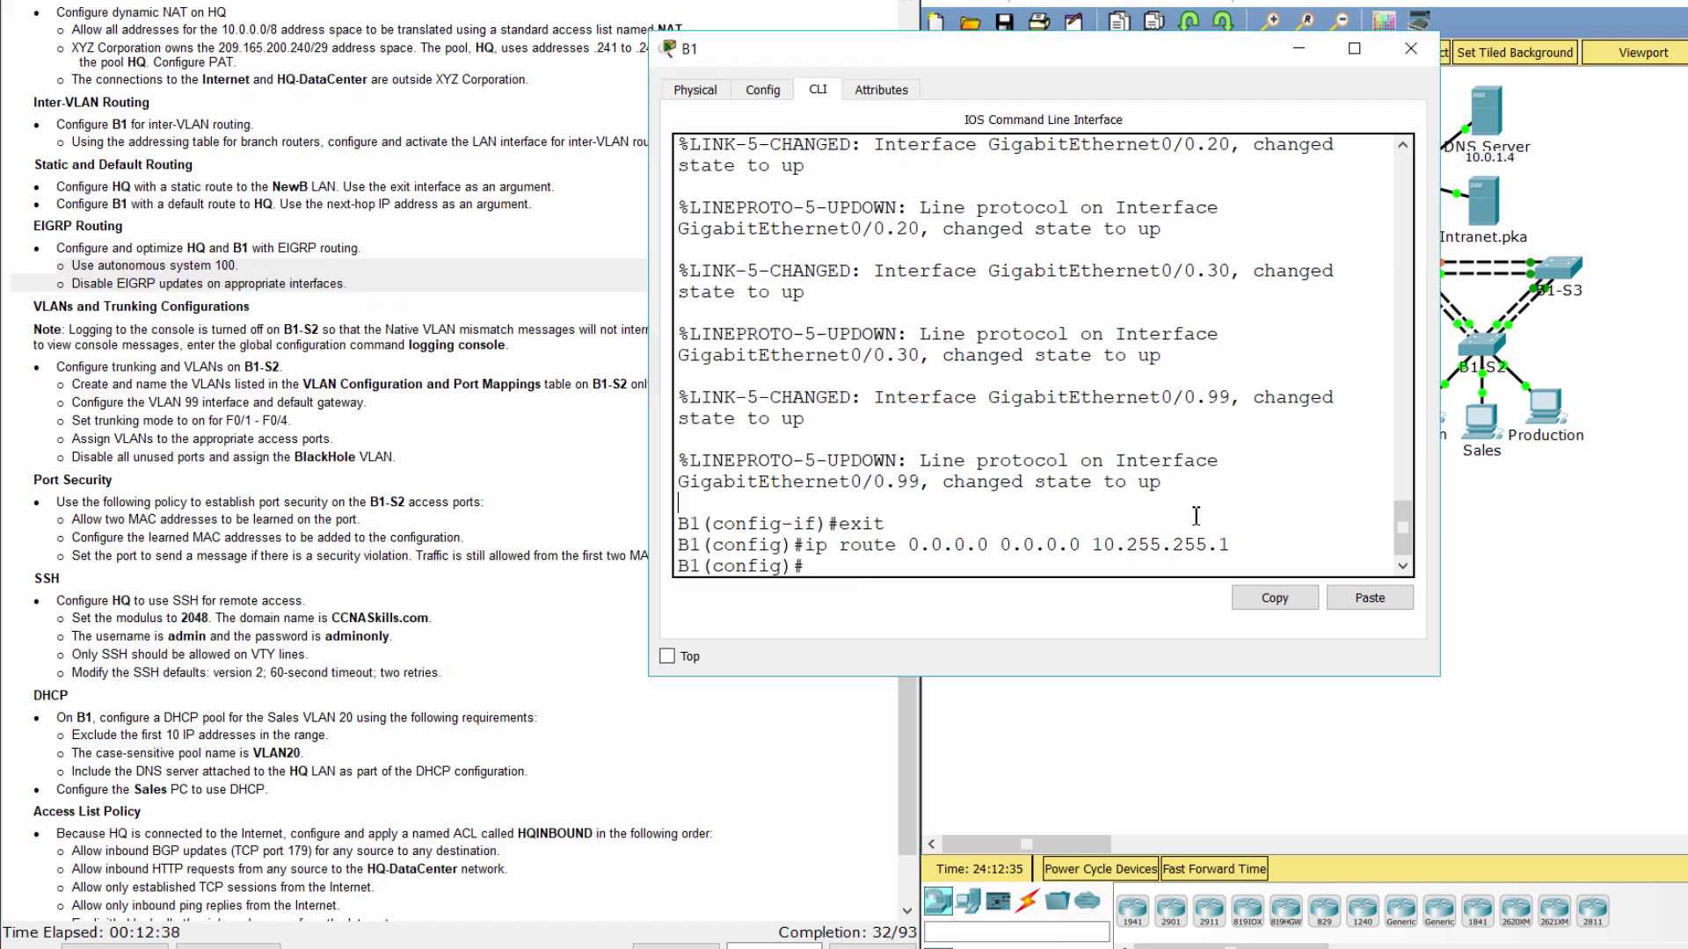
left_click(1497, 585)
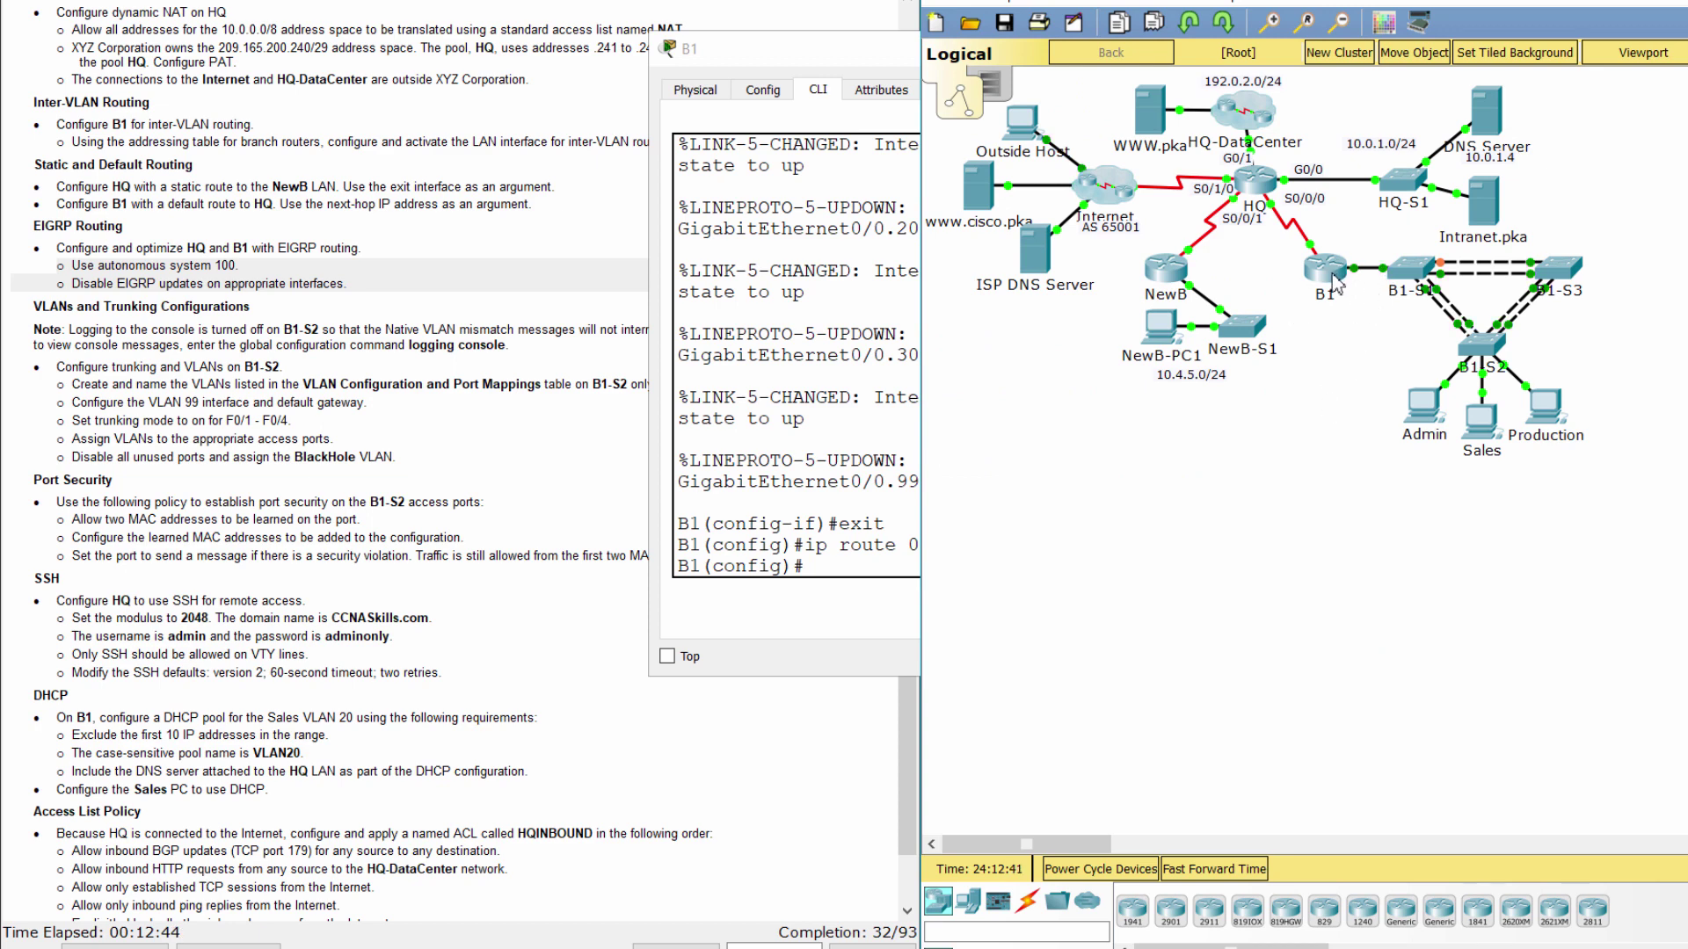
Start EIGRP 100 on B1 with no auto-summary and network 10.0.0.0.
left_click(870, 567)
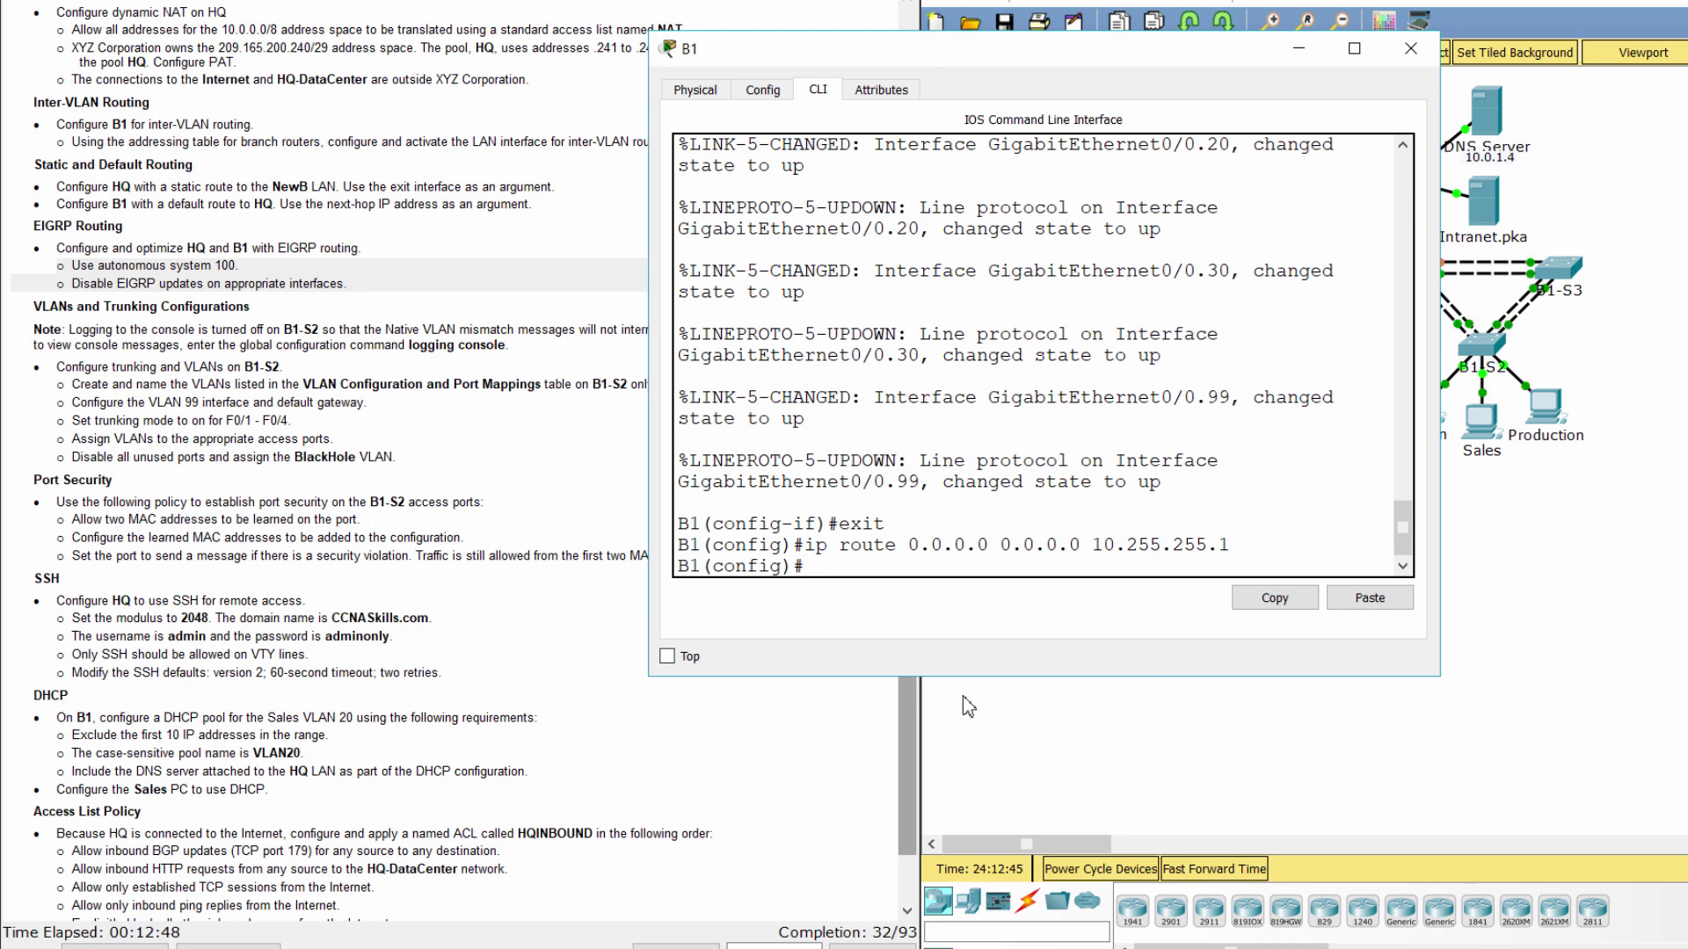
type("router eigrp")
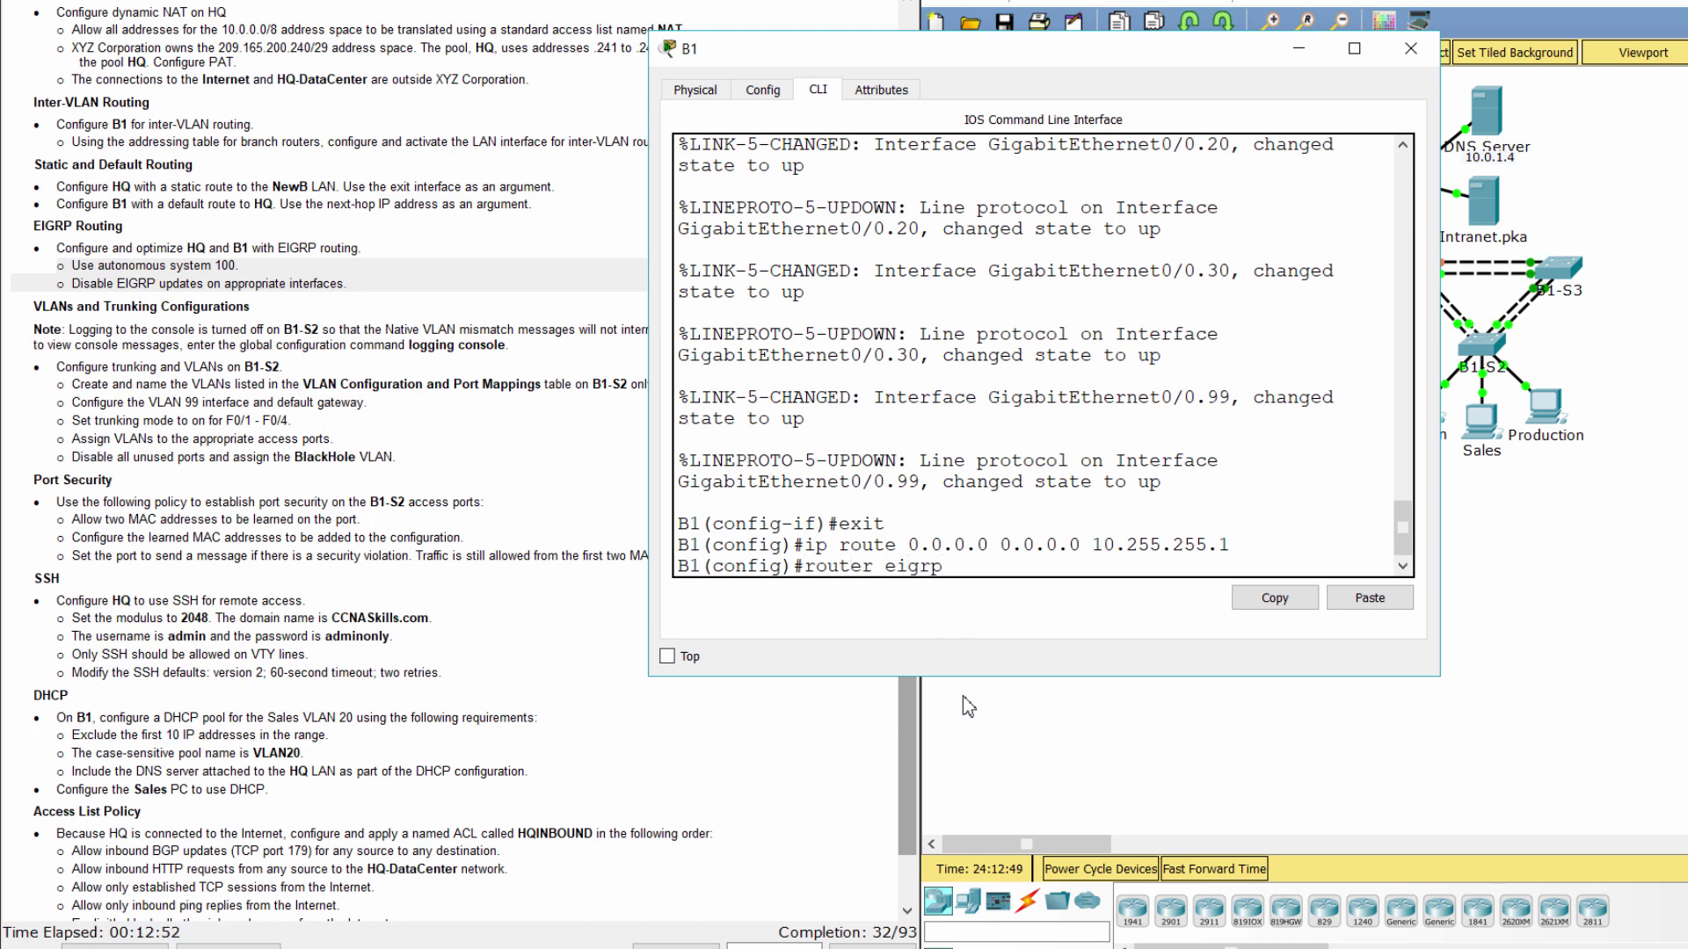
type(" 100")
key("Return")
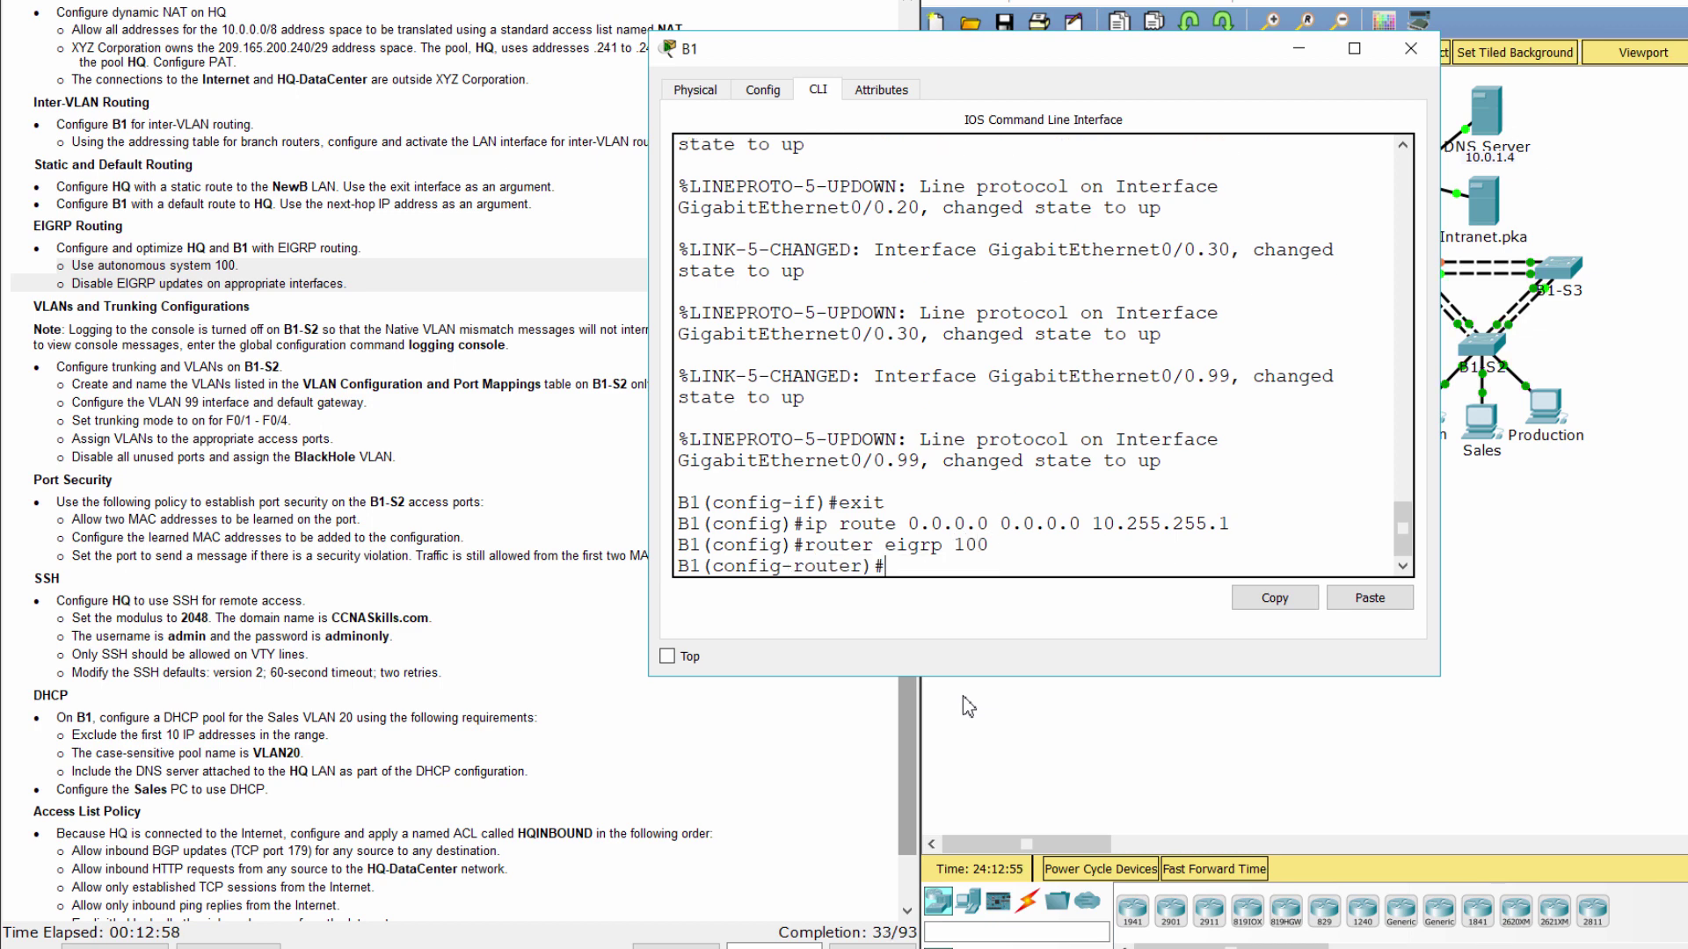
type("no auto")
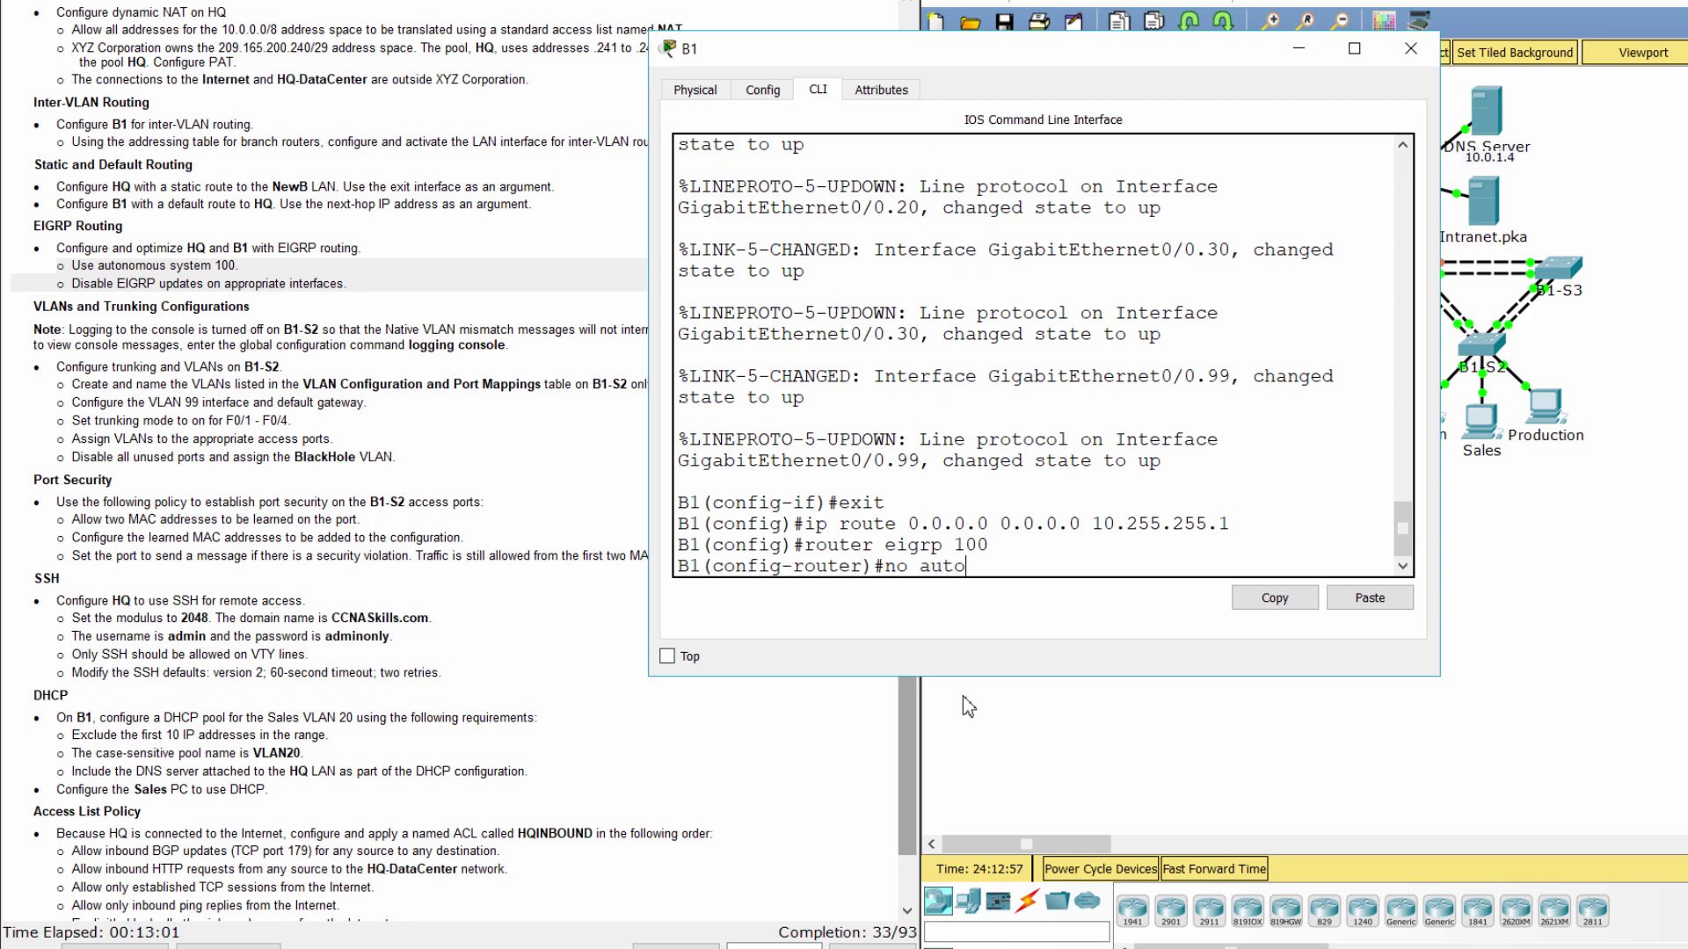
type("-summary")
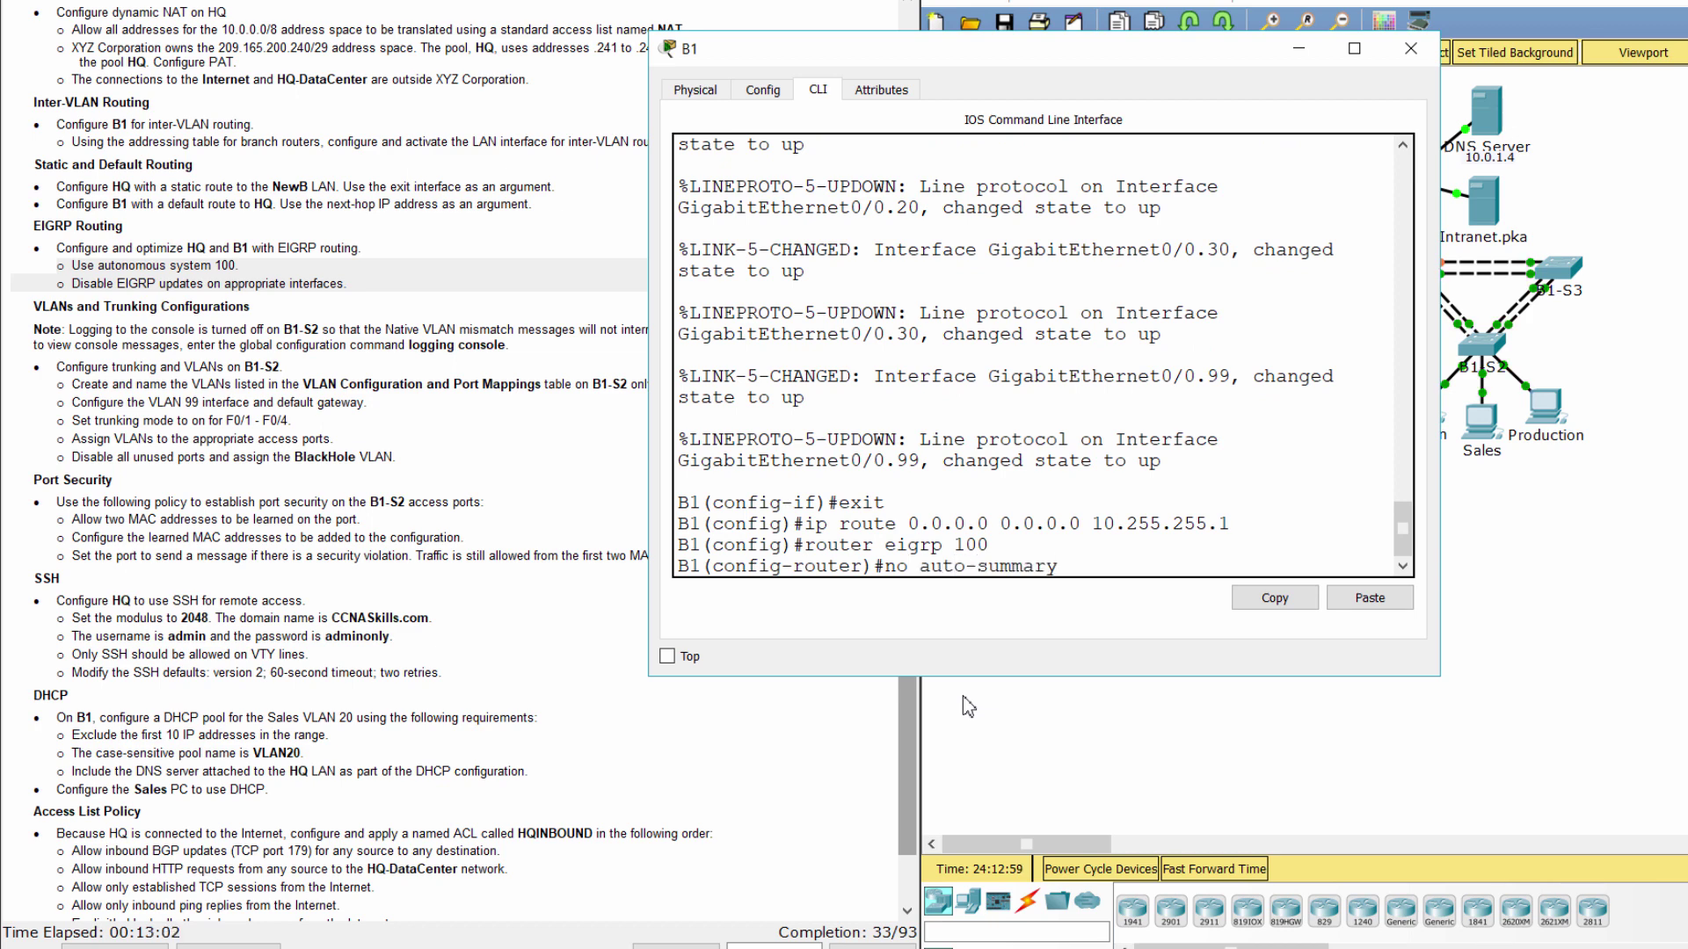
key("Return")
type("ne")
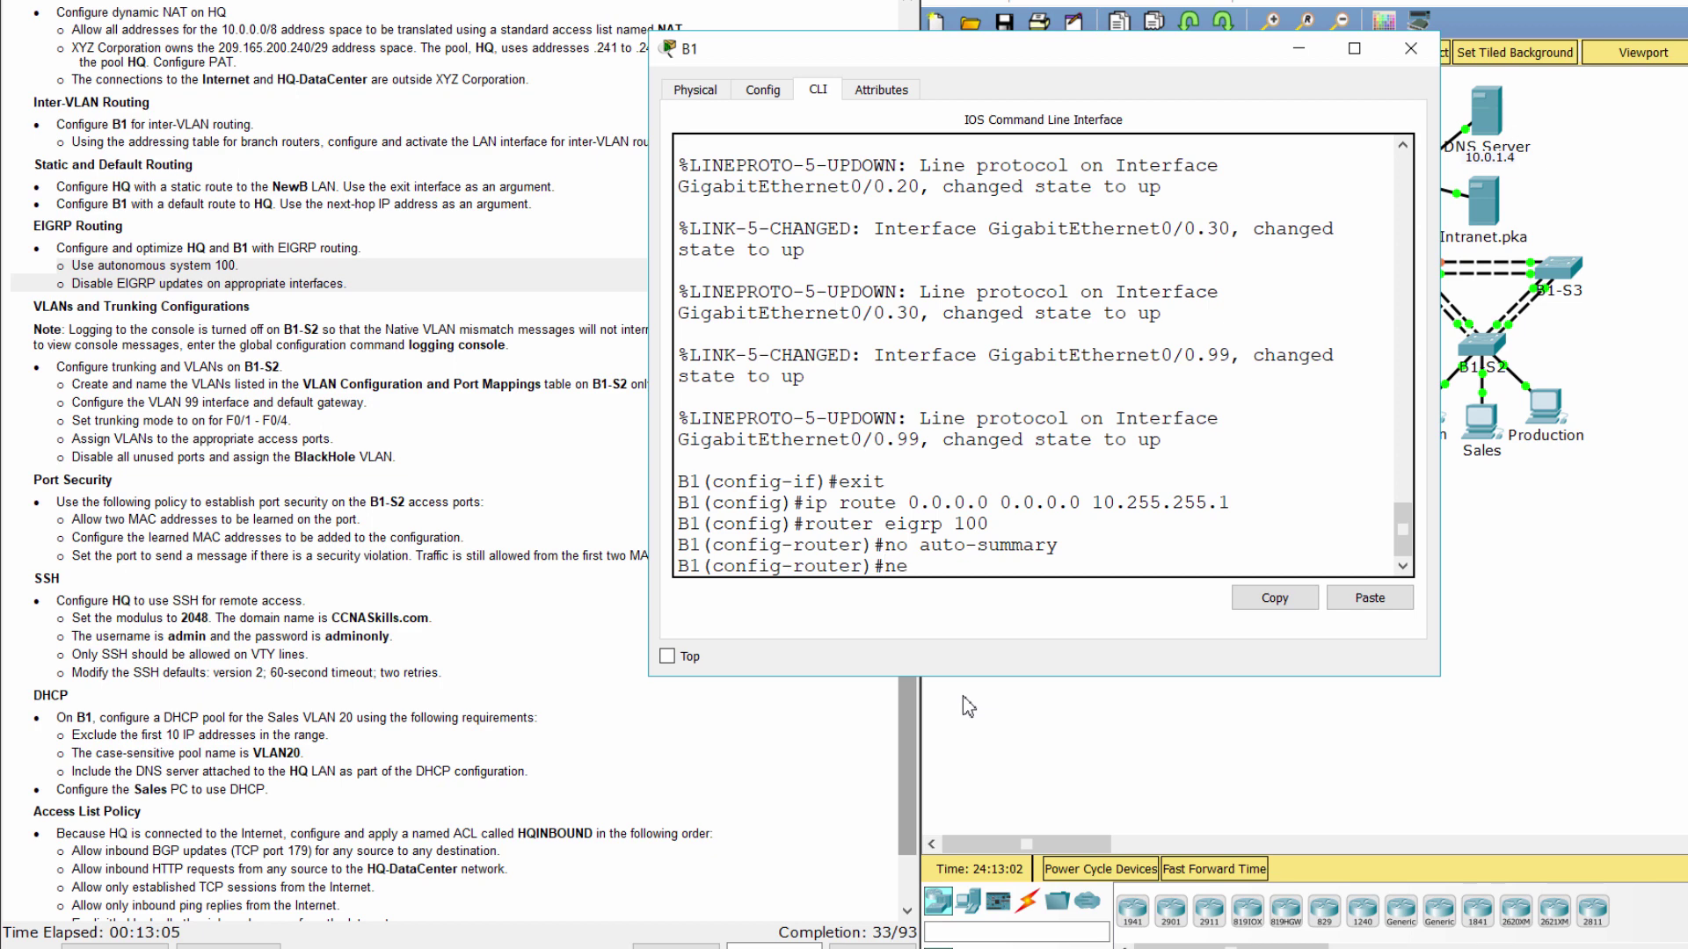
type("twork 10.0.0.0")
key("Return")
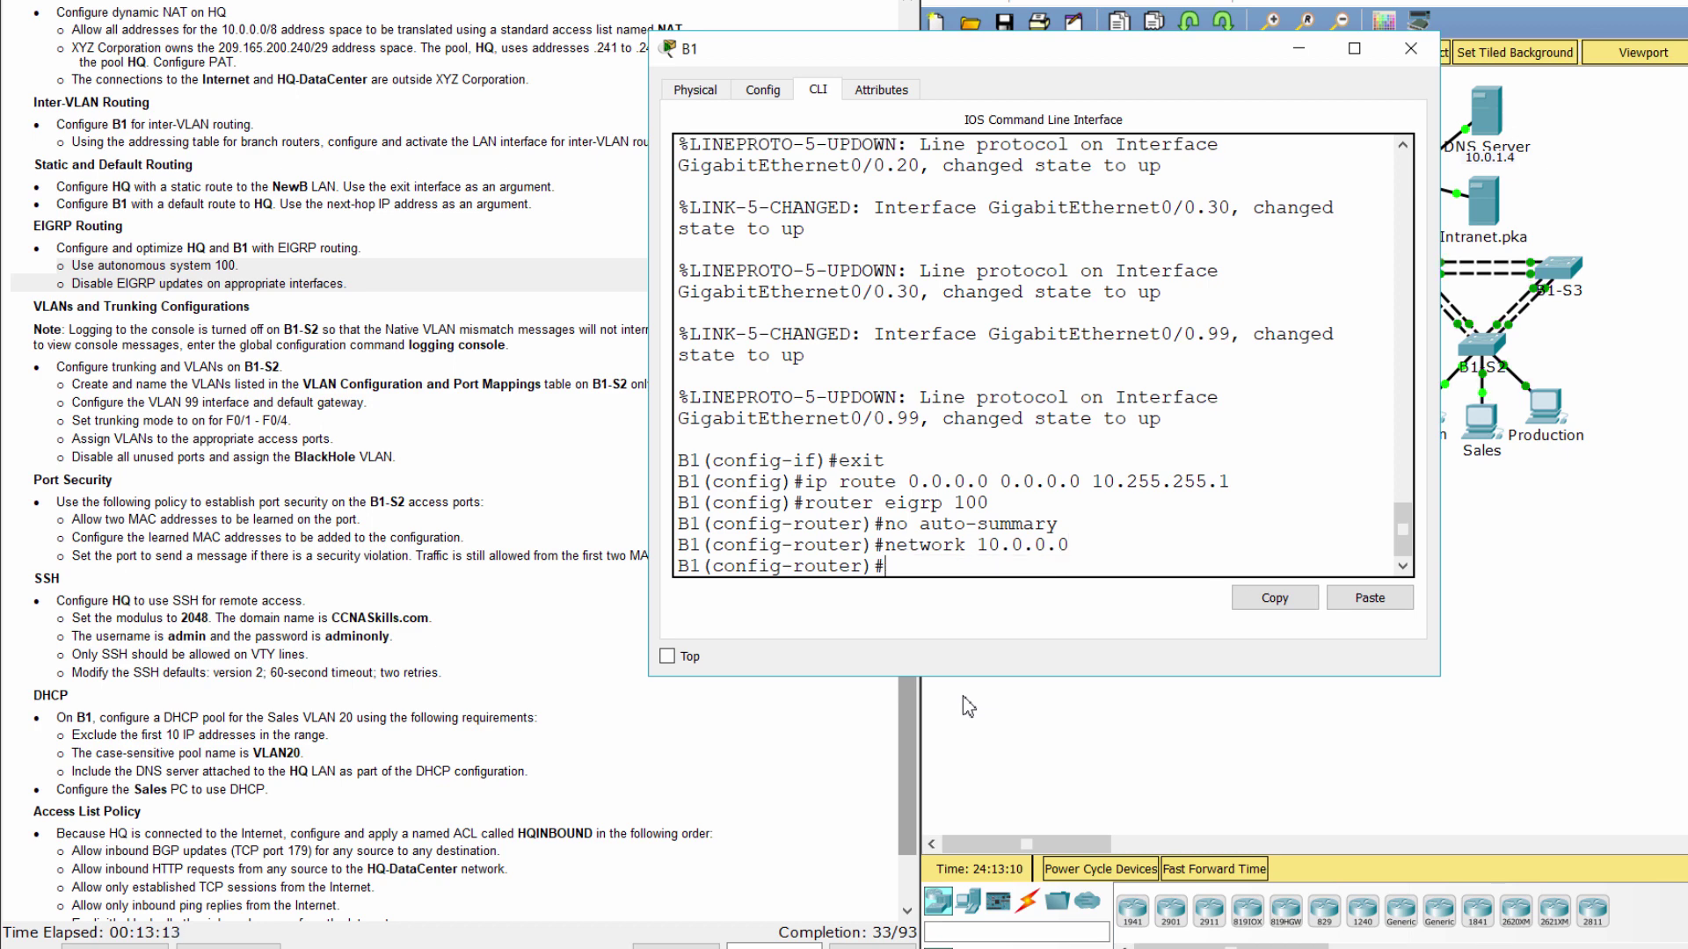
Make B1's subinterfaces G0/0.10, G0/0.20, G0/0.30 and G0/0.99 passive in EIGRP.
type("passive-interf")
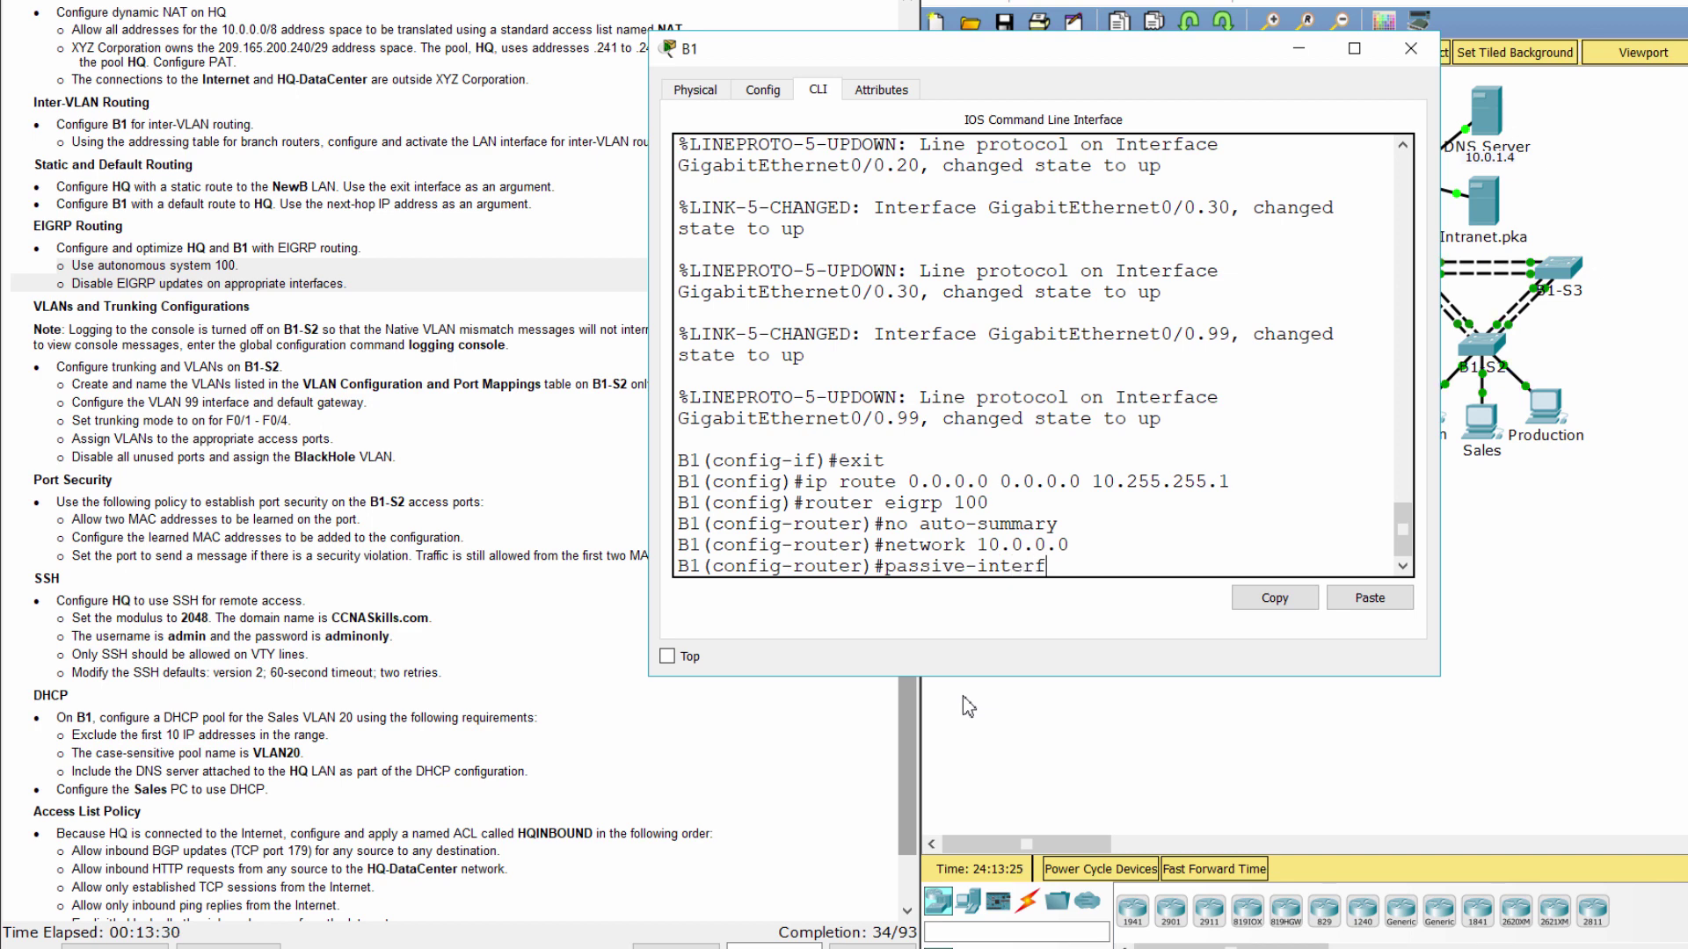
type("ace g0/0.10")
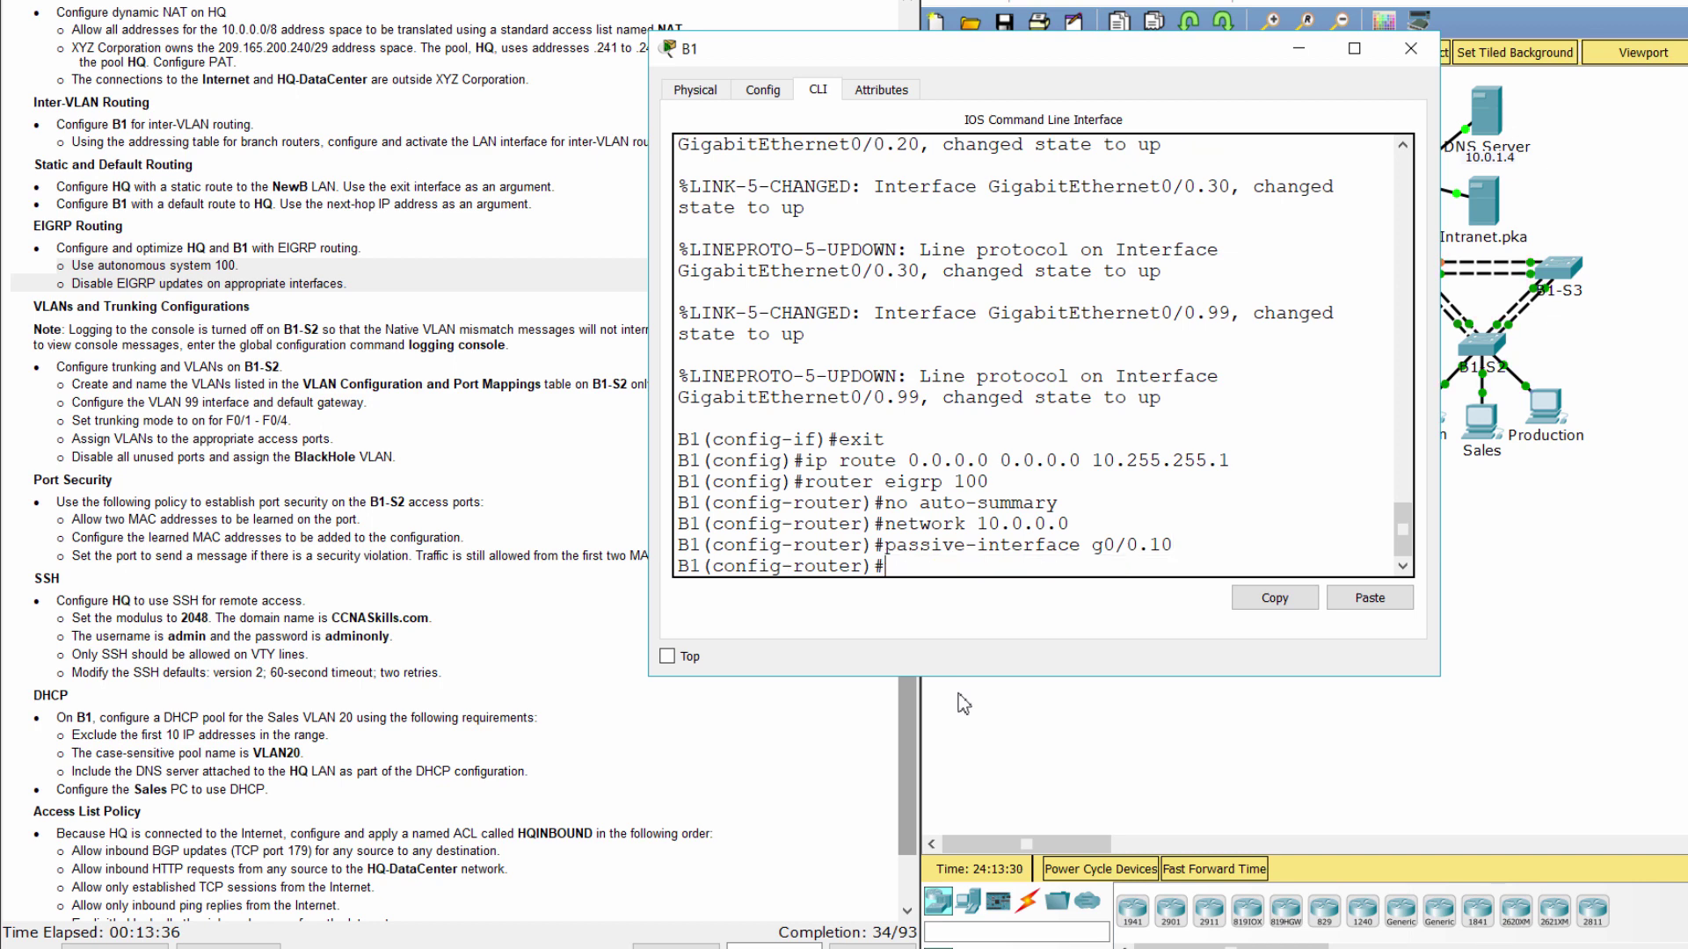
key("Return")
type("passive-interface")
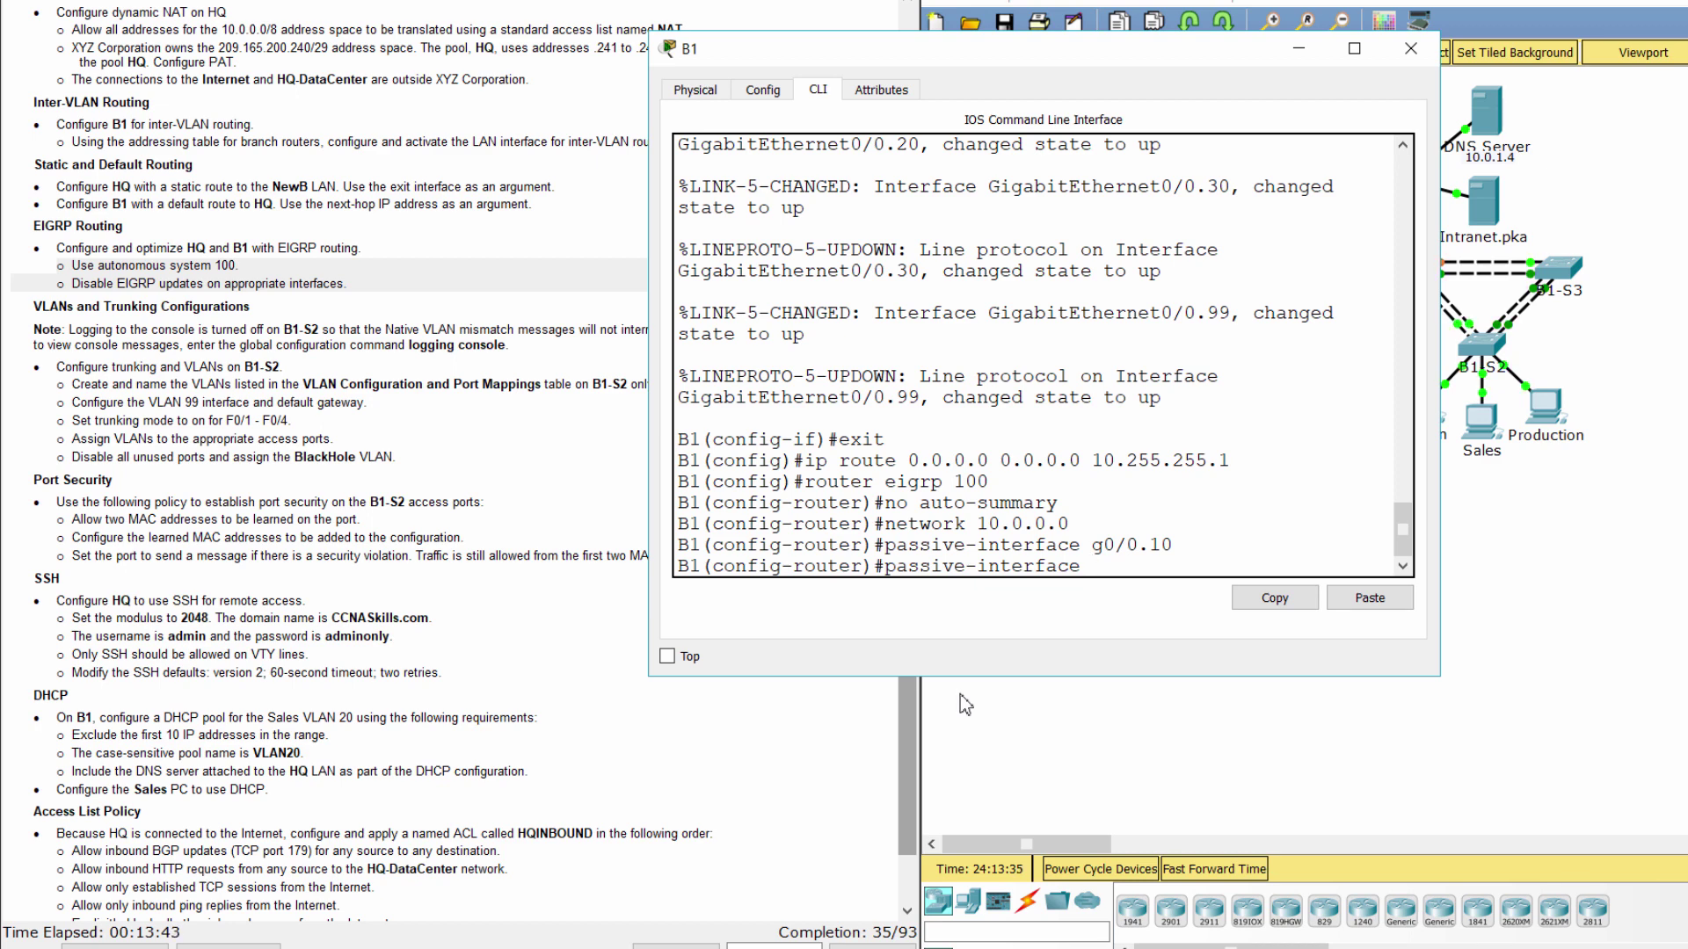
type(" g0/0.20")
key("Return")
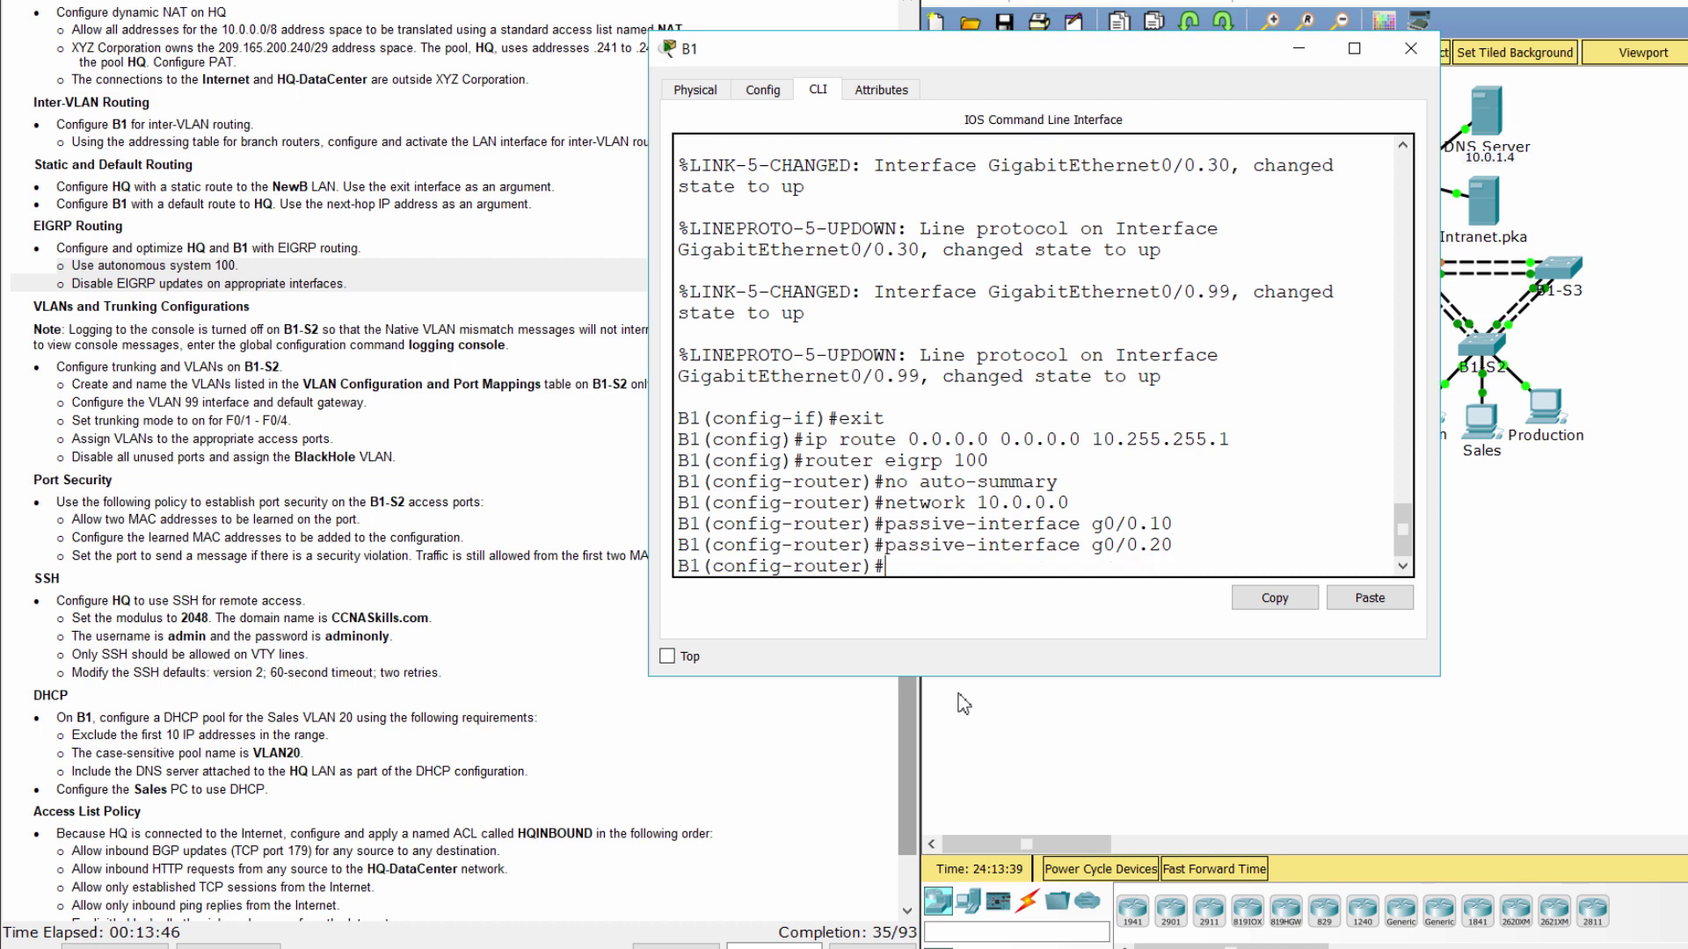
type("passive-interface")
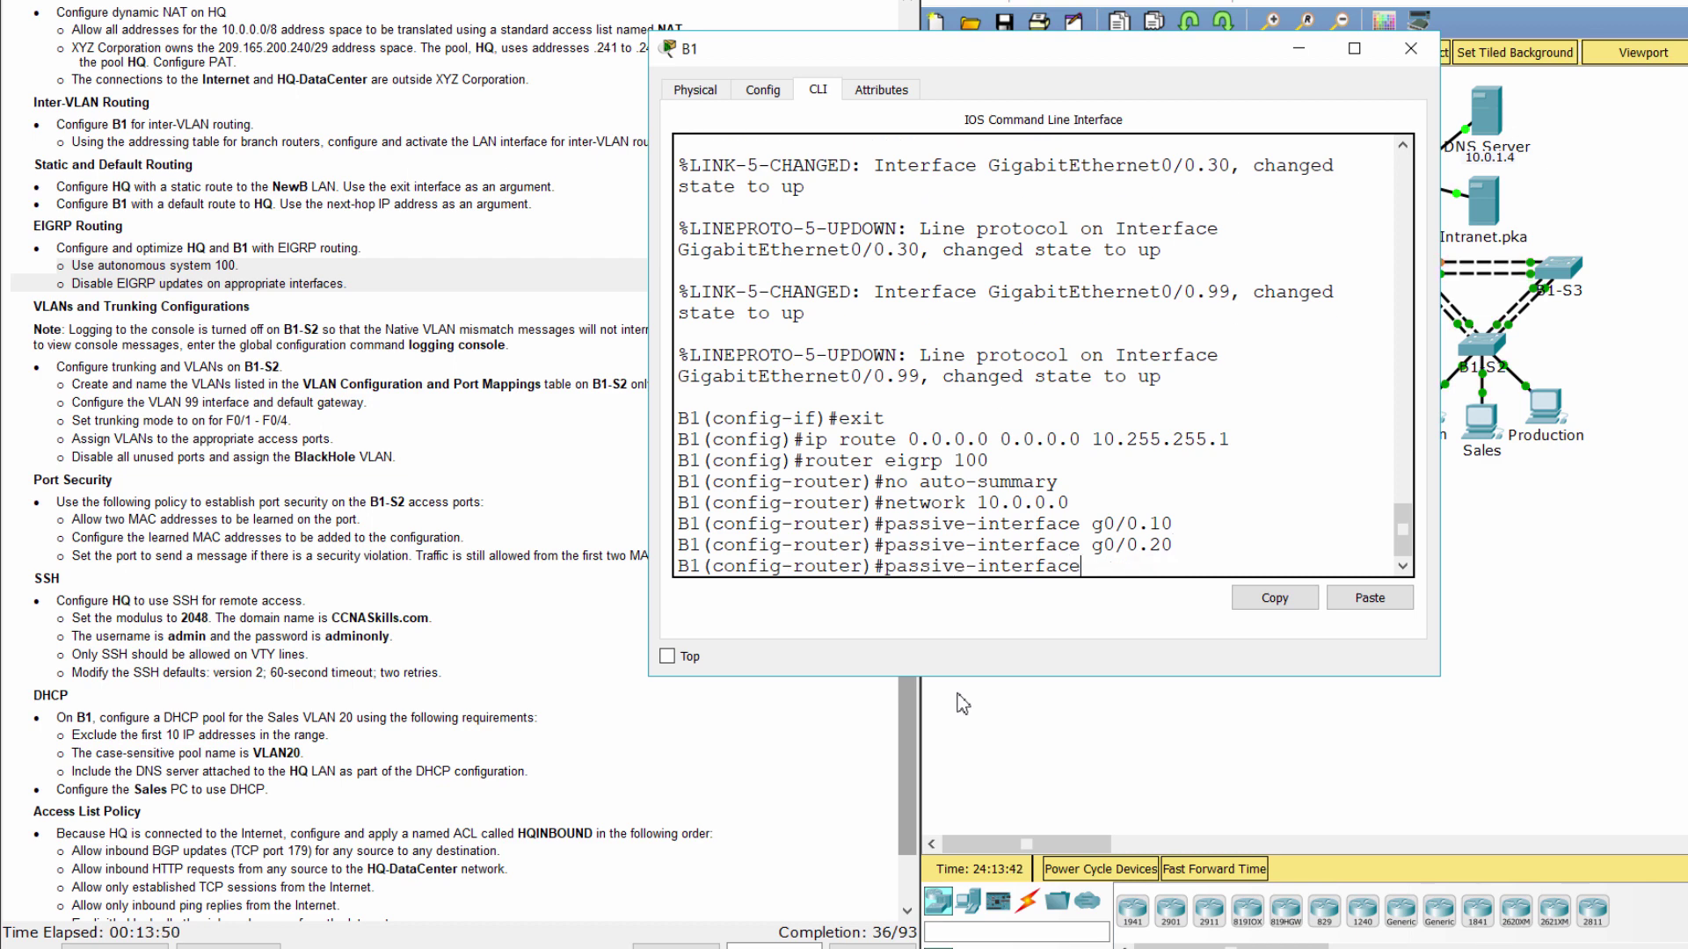
type(" g0/0.30")
key("Return")
type("passive")
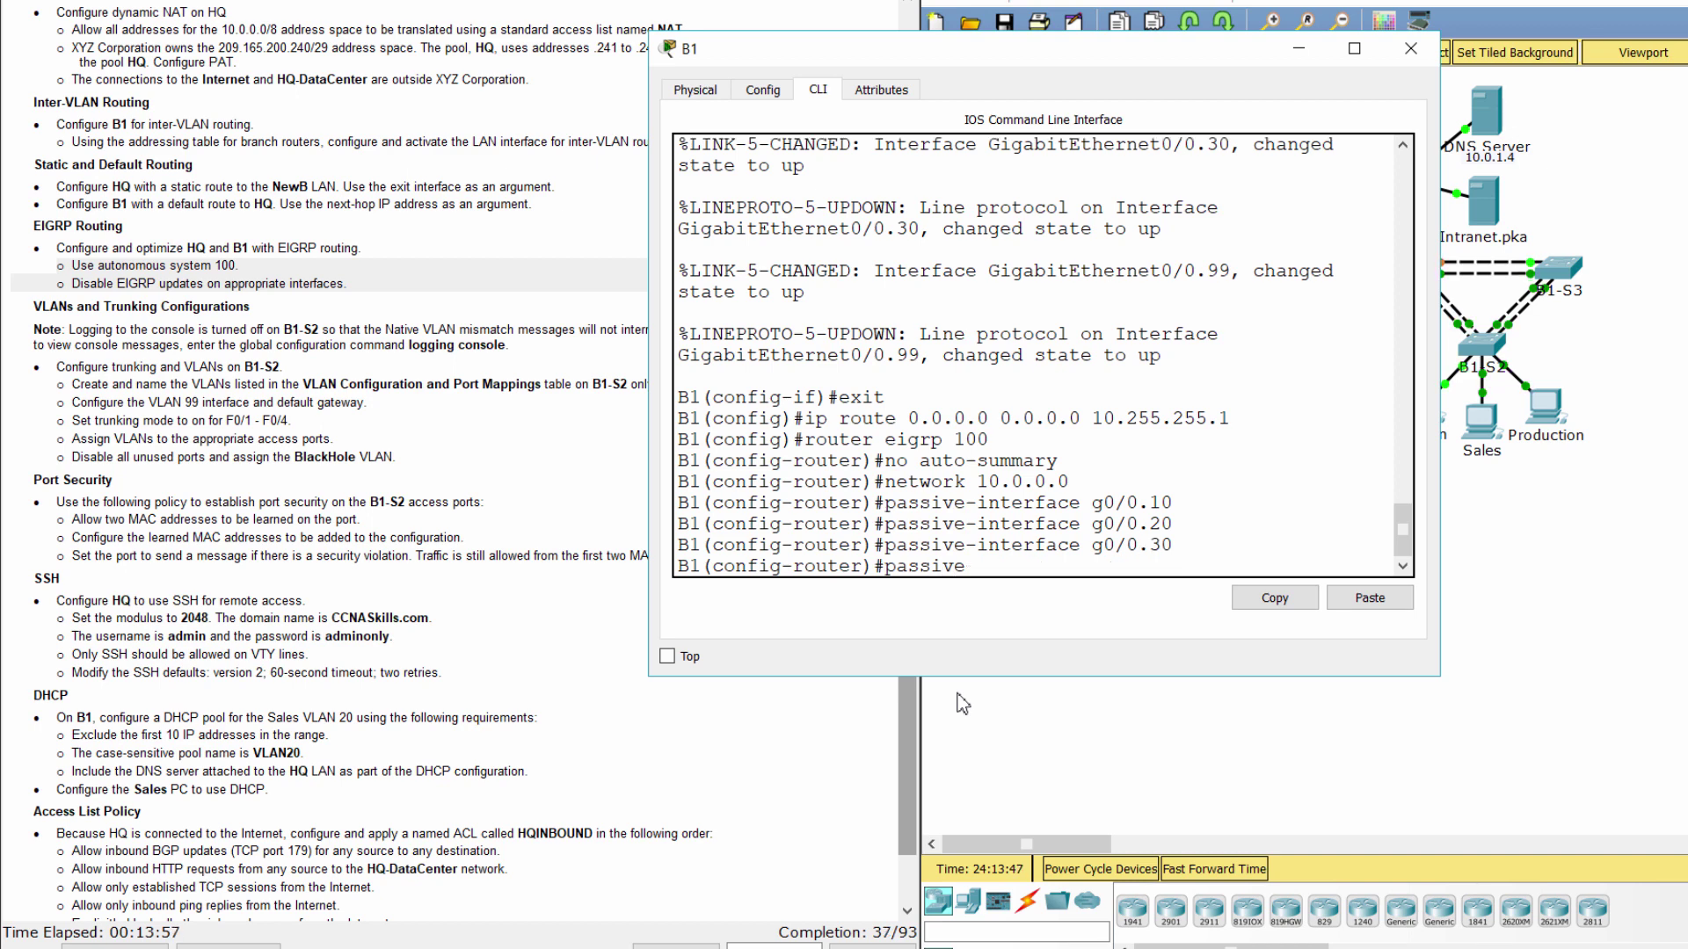
type("-interface g0/0.99")
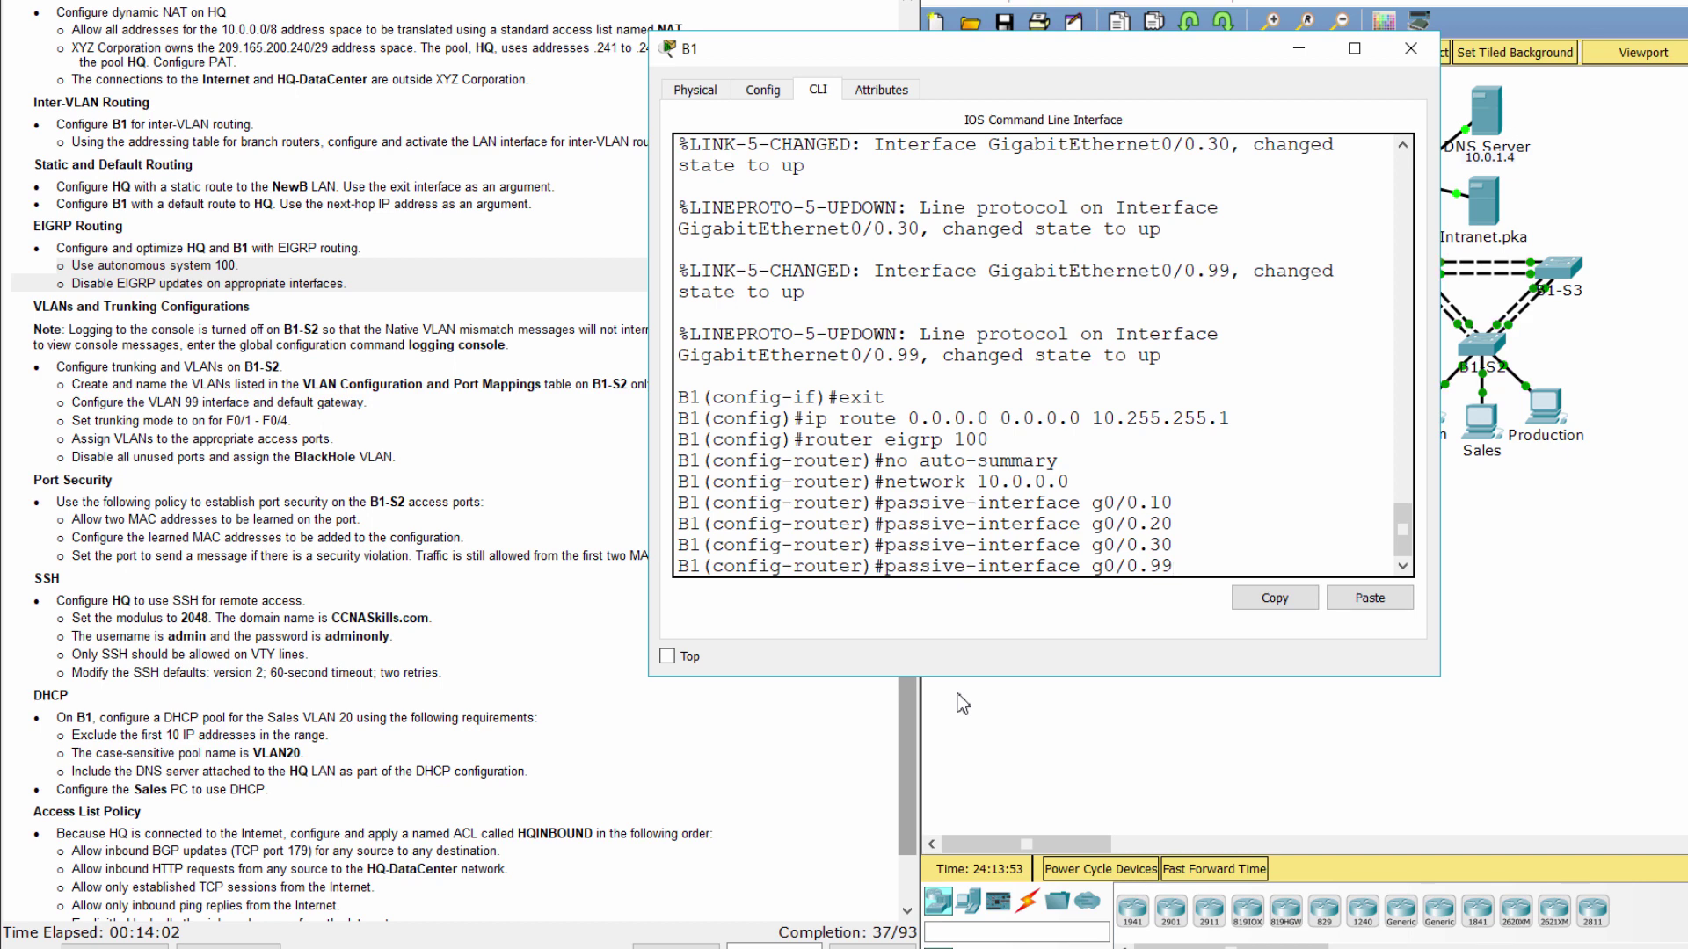
key("Return")
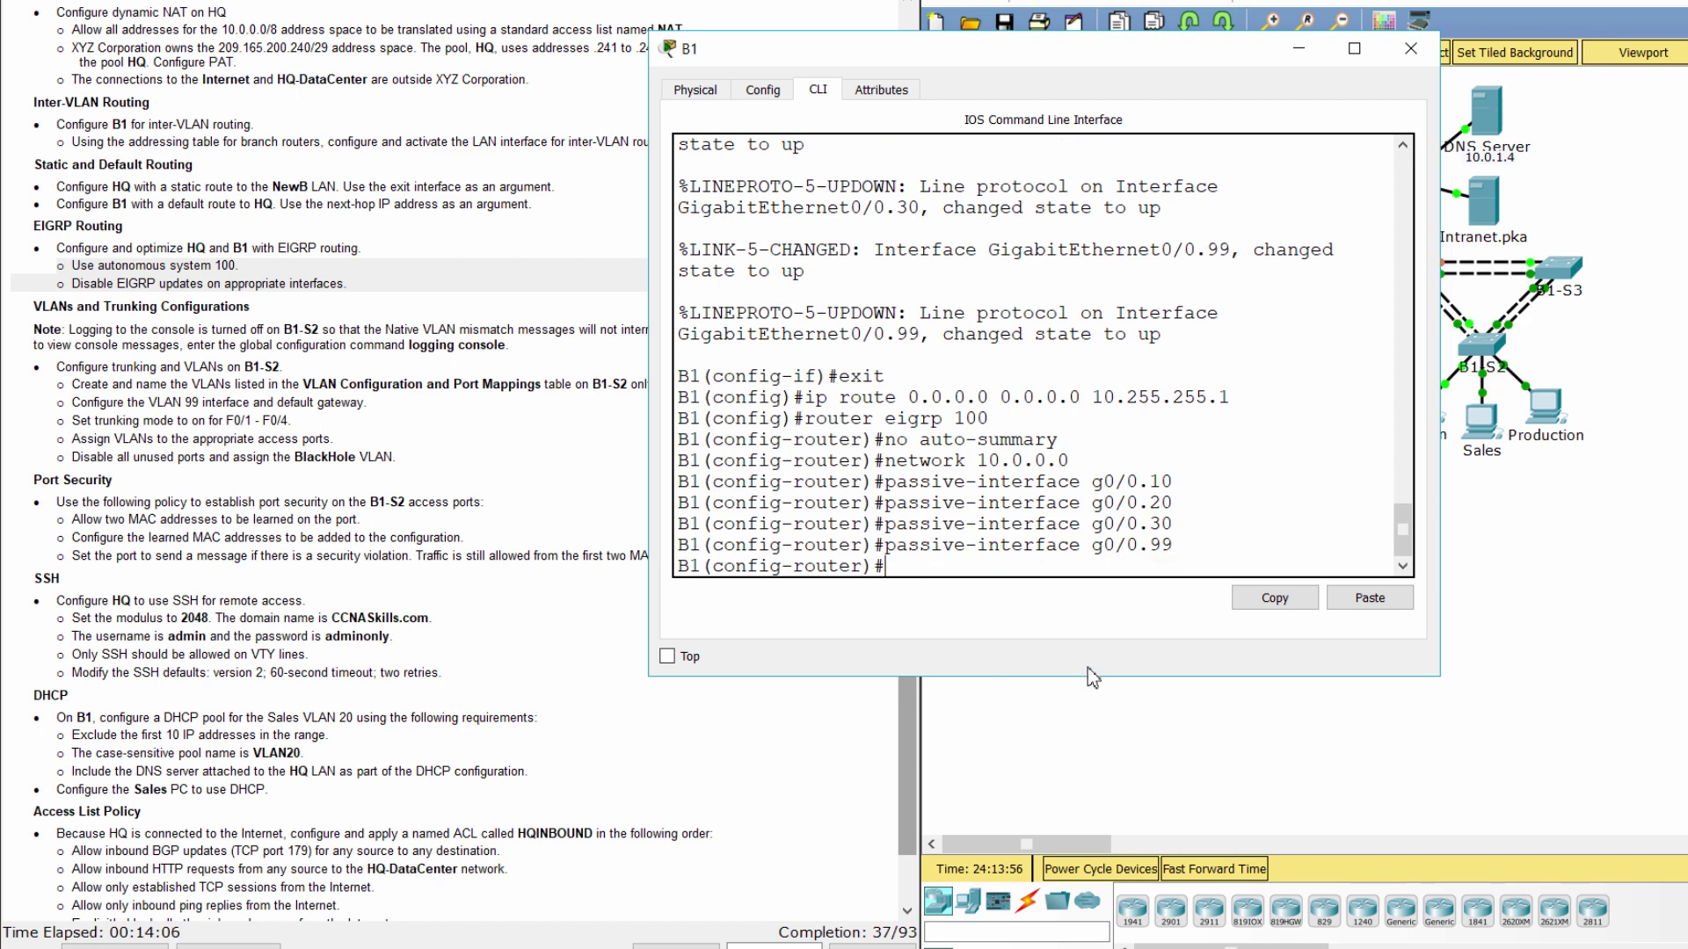
left_click(1112, 719)
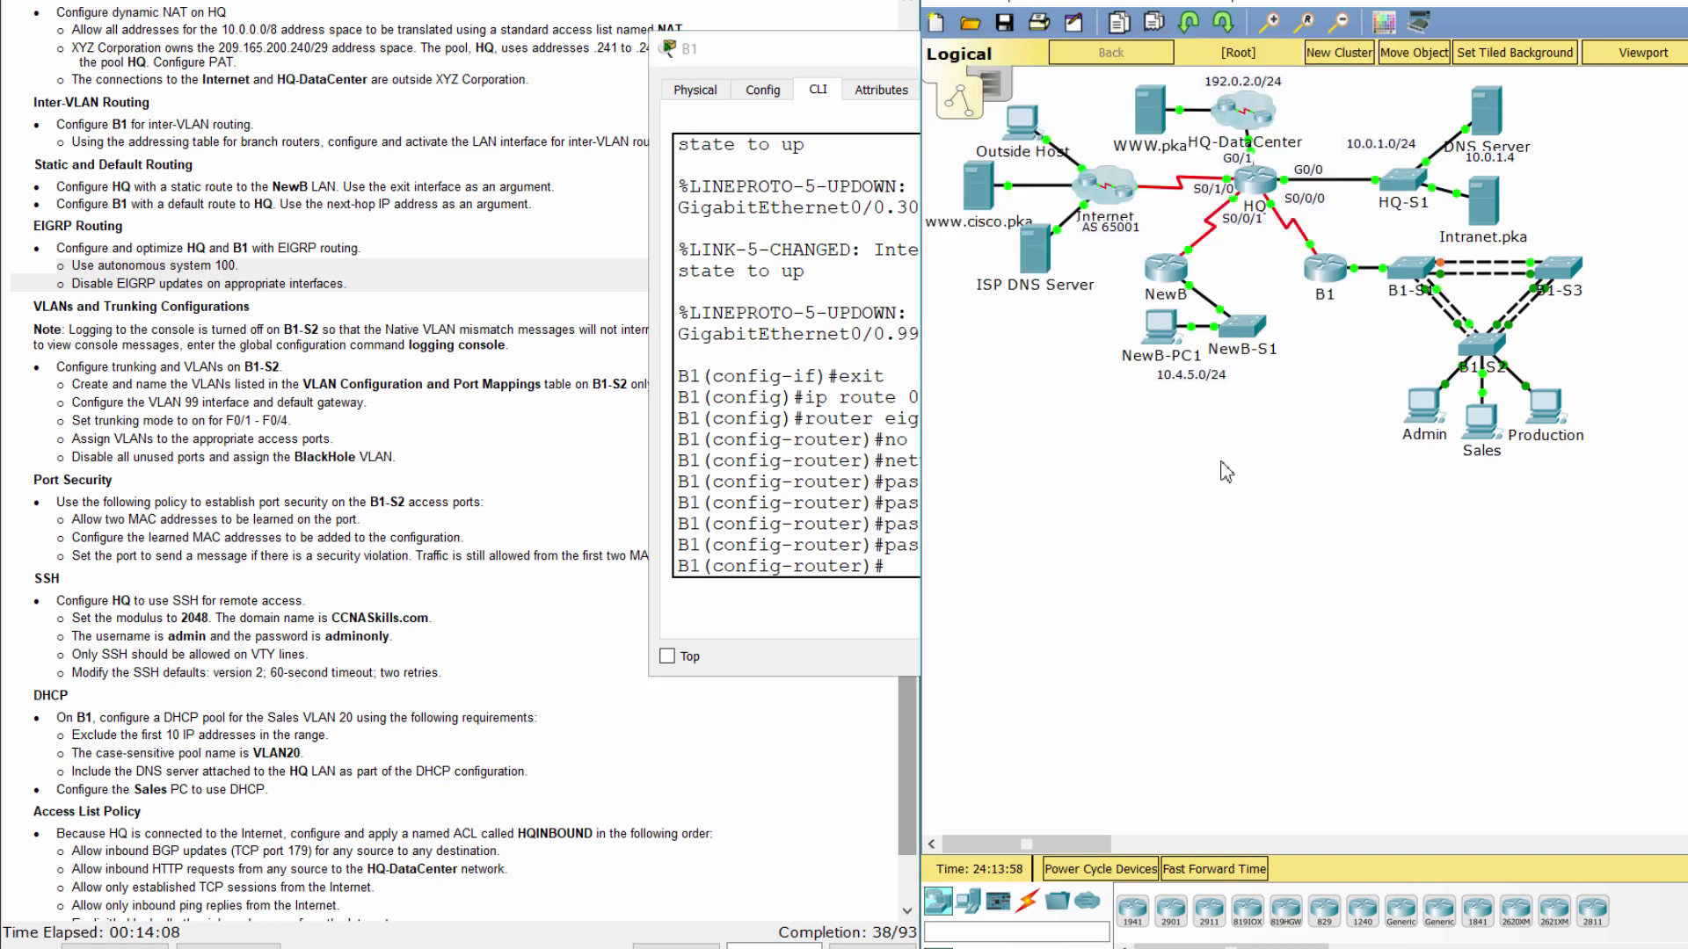
Start EIGRP 100 on HQ with no auto-summary and network 10.0.0.0.
left_click(1236, 195)
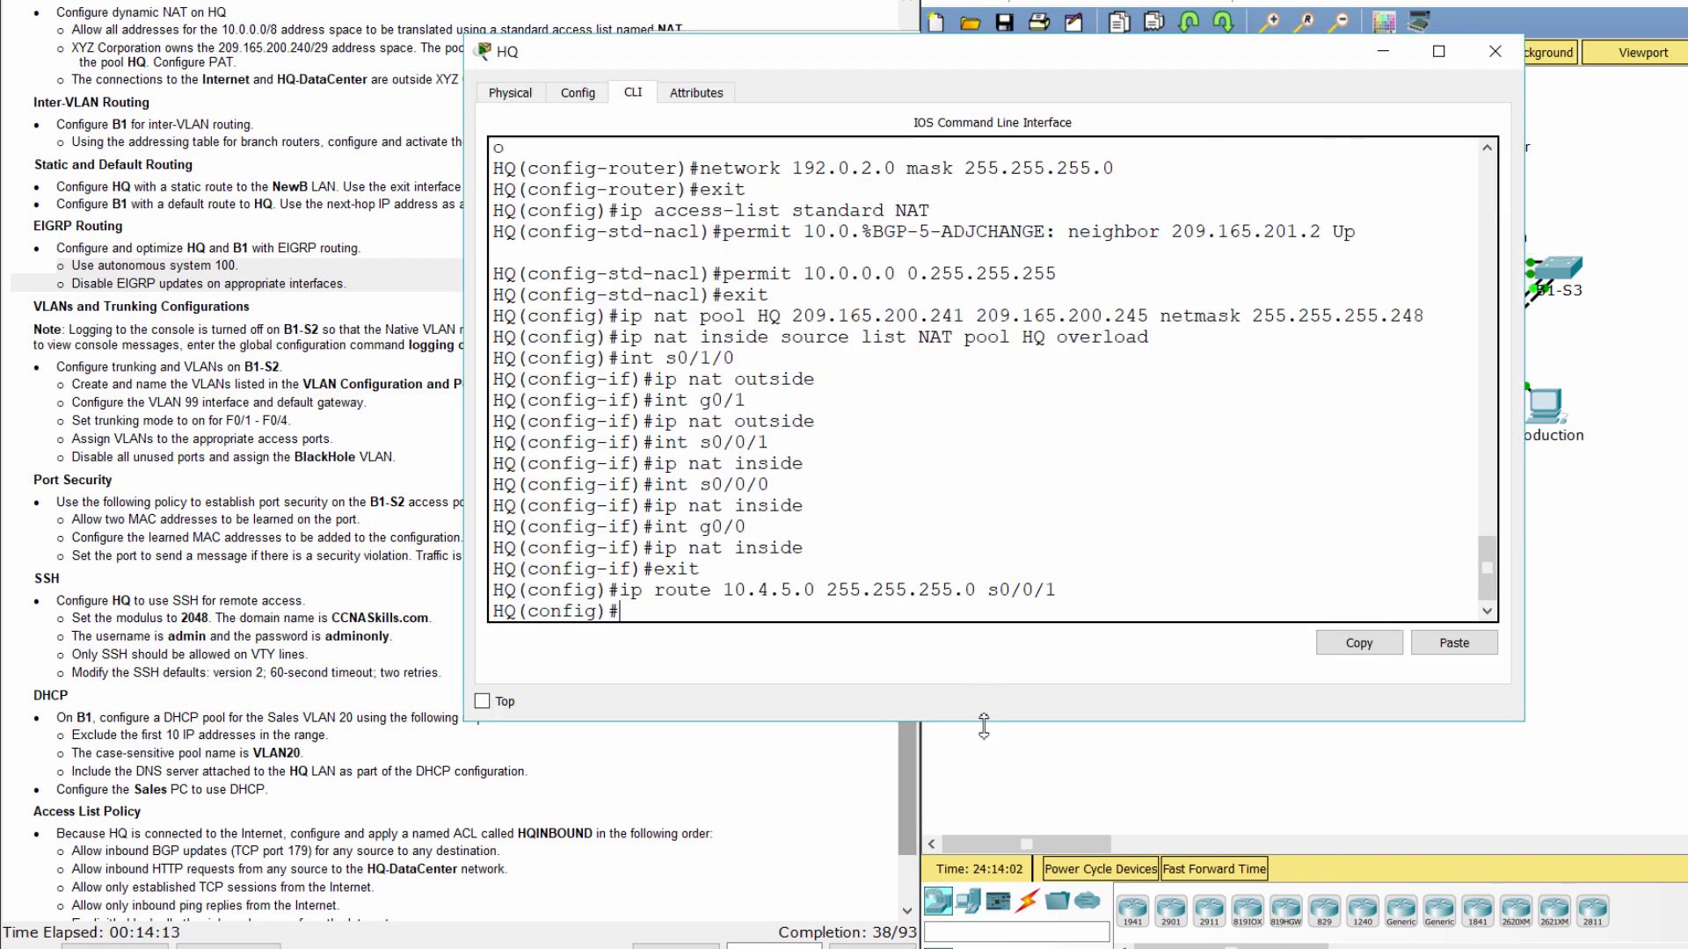
type("router ei")
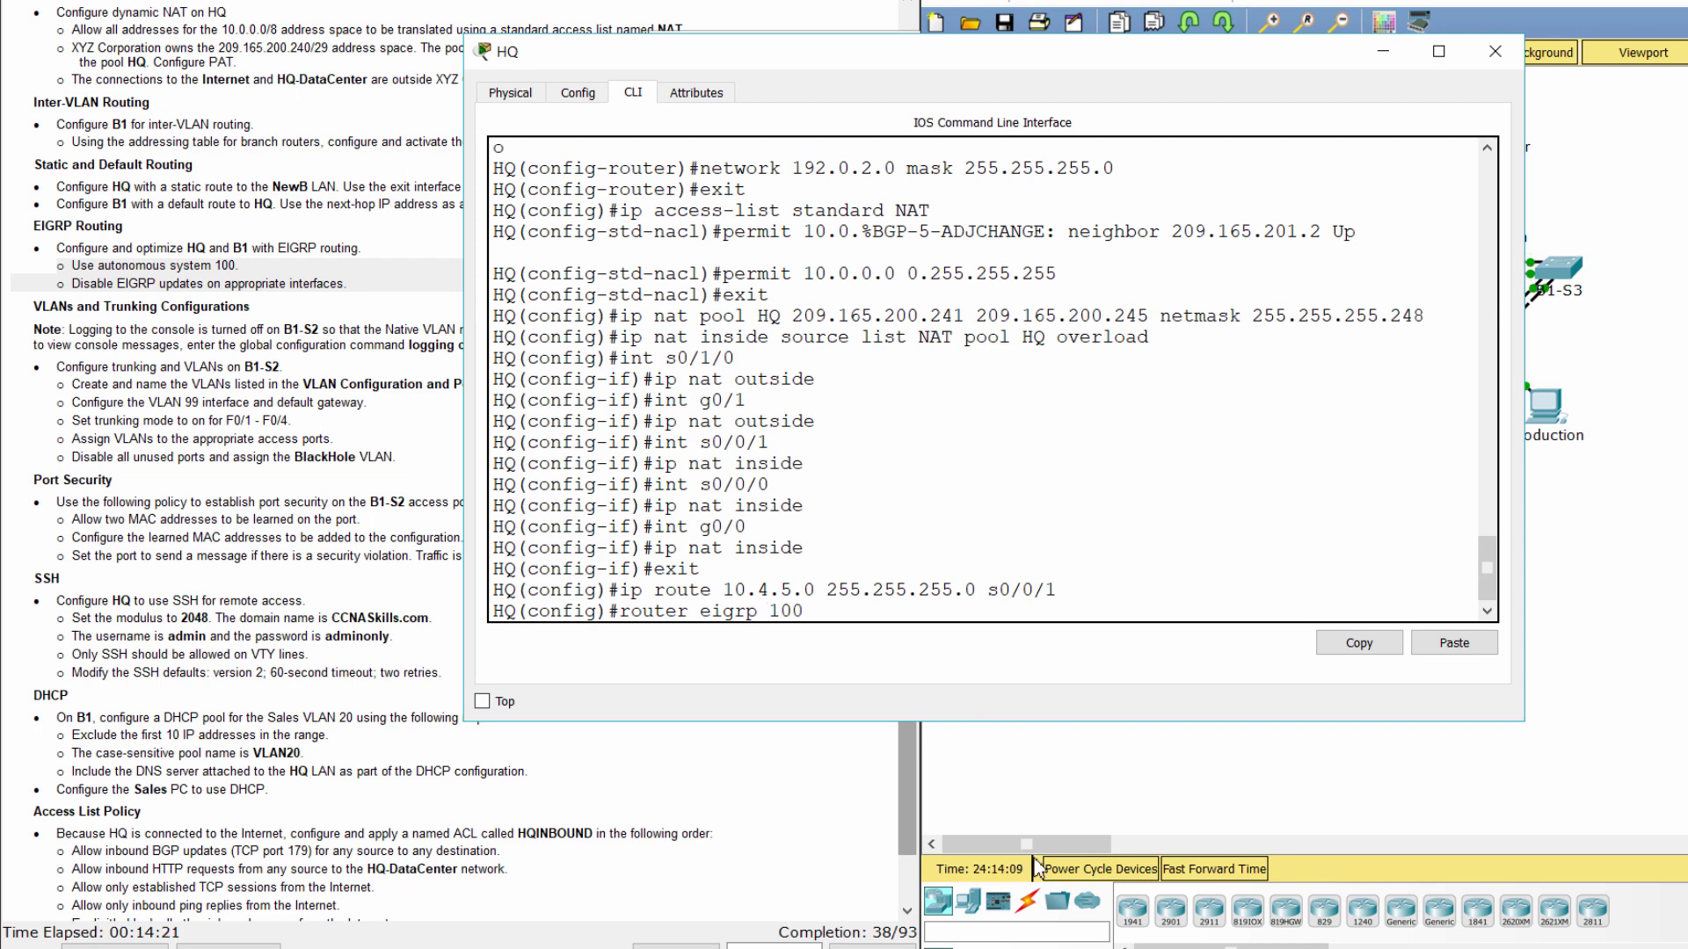
type("grp 100")
key("Return")
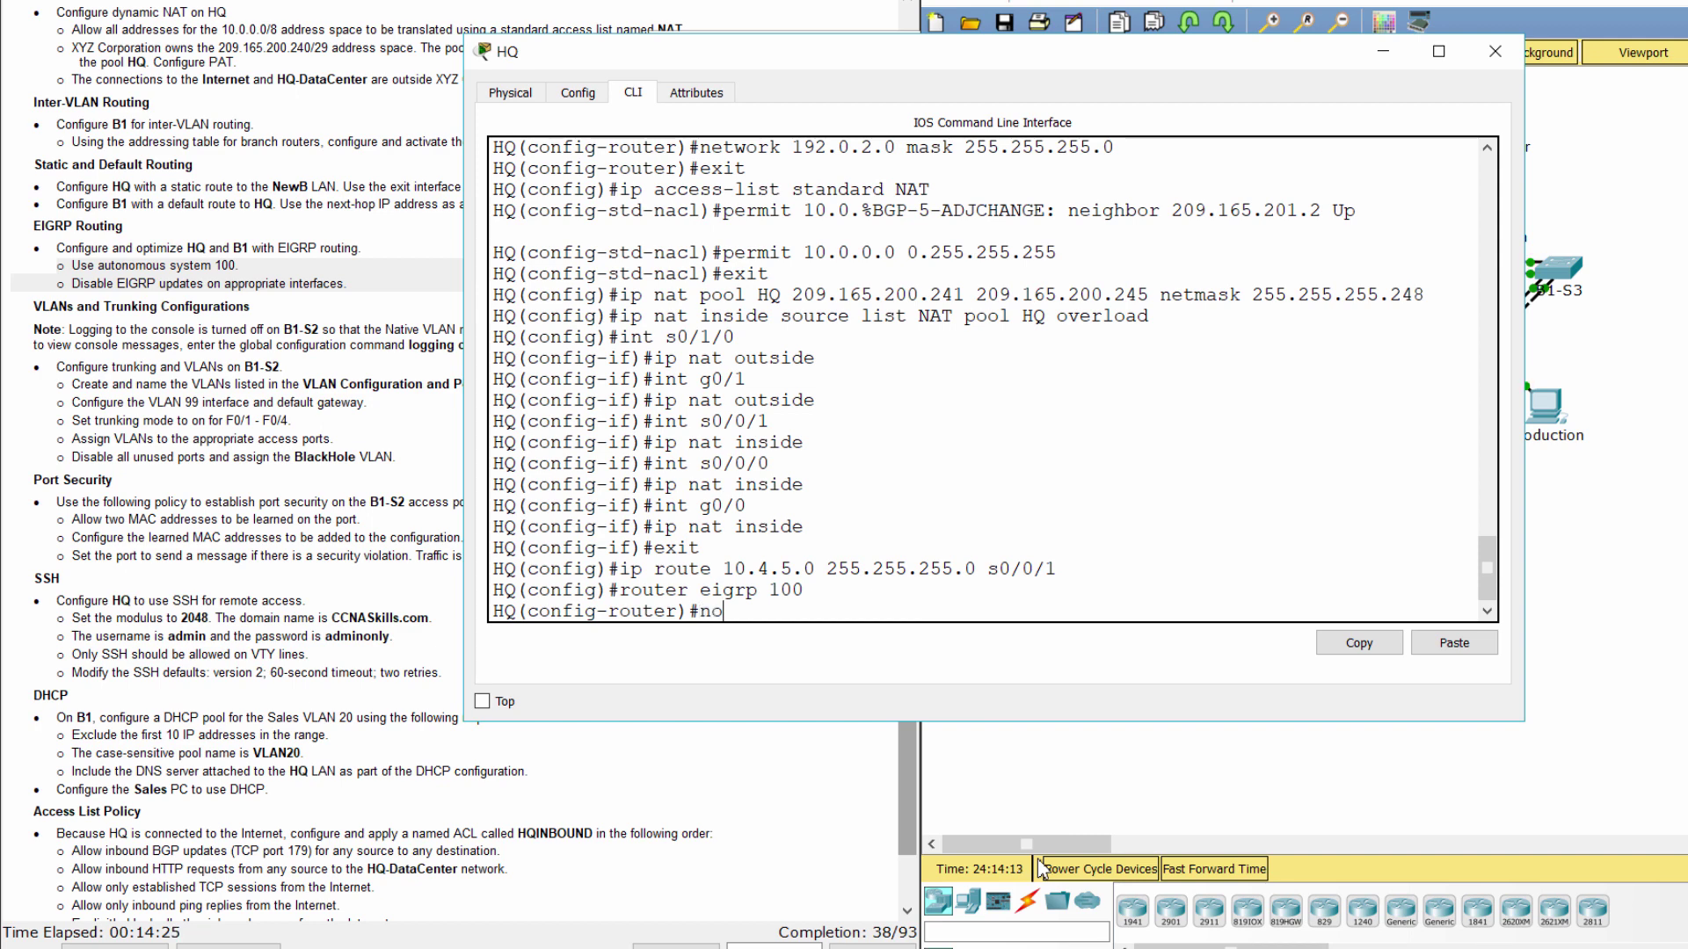
type("no auto-summary")
key("Return")
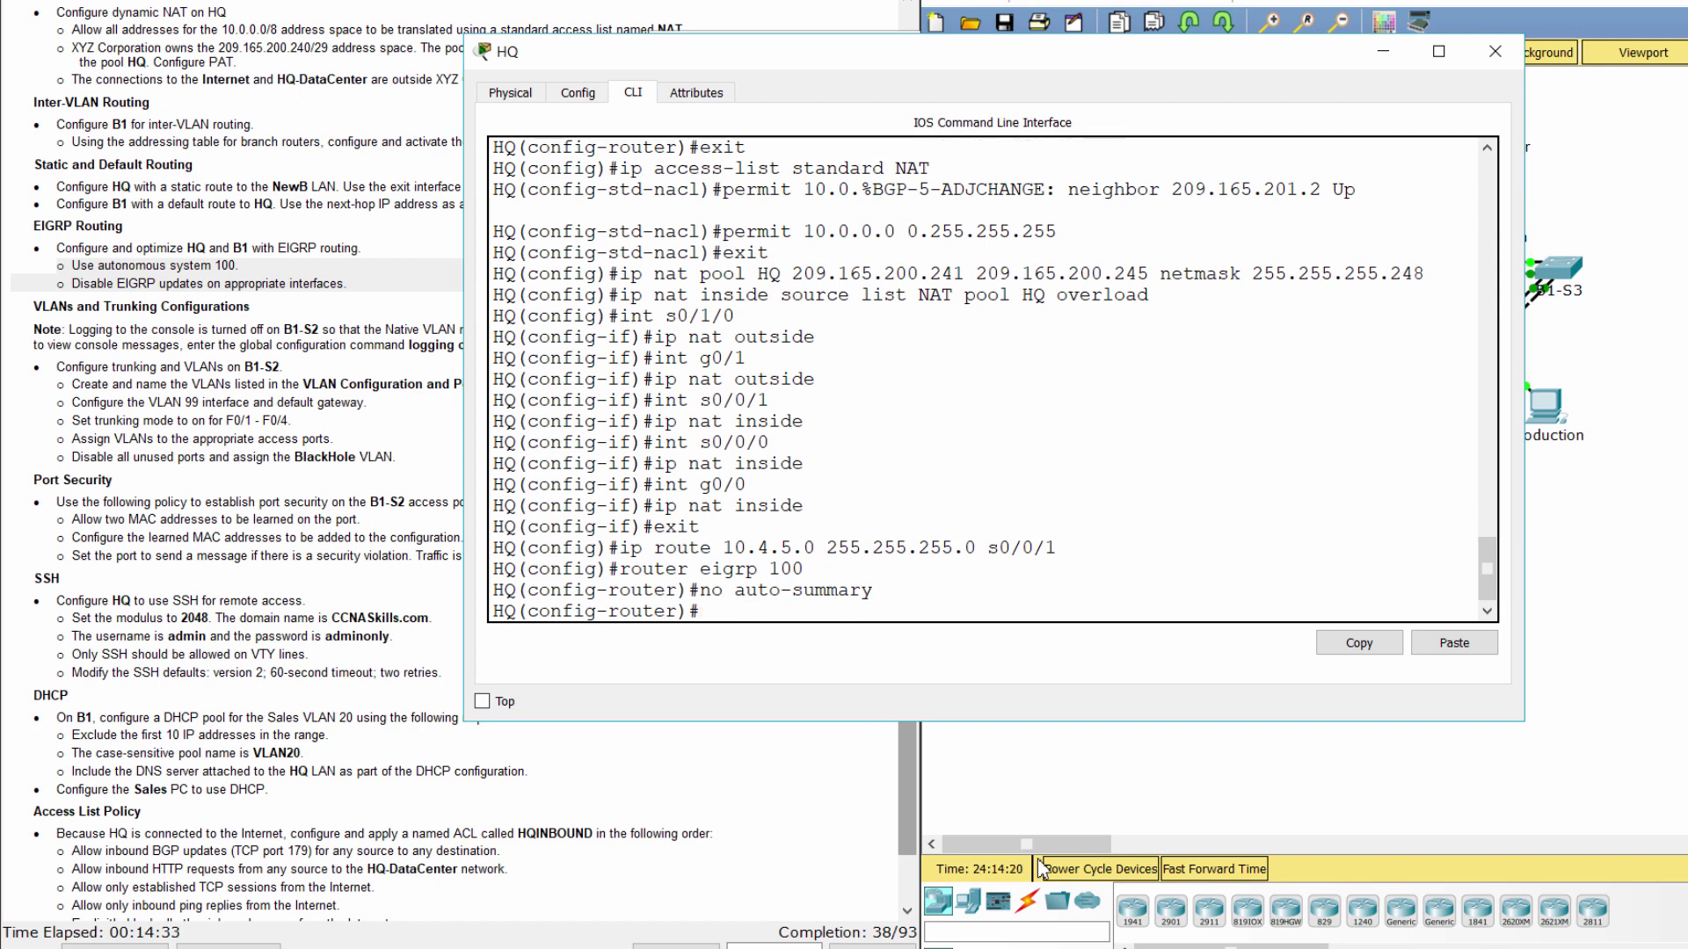
type("network 10.0.0.0")
key("Return")
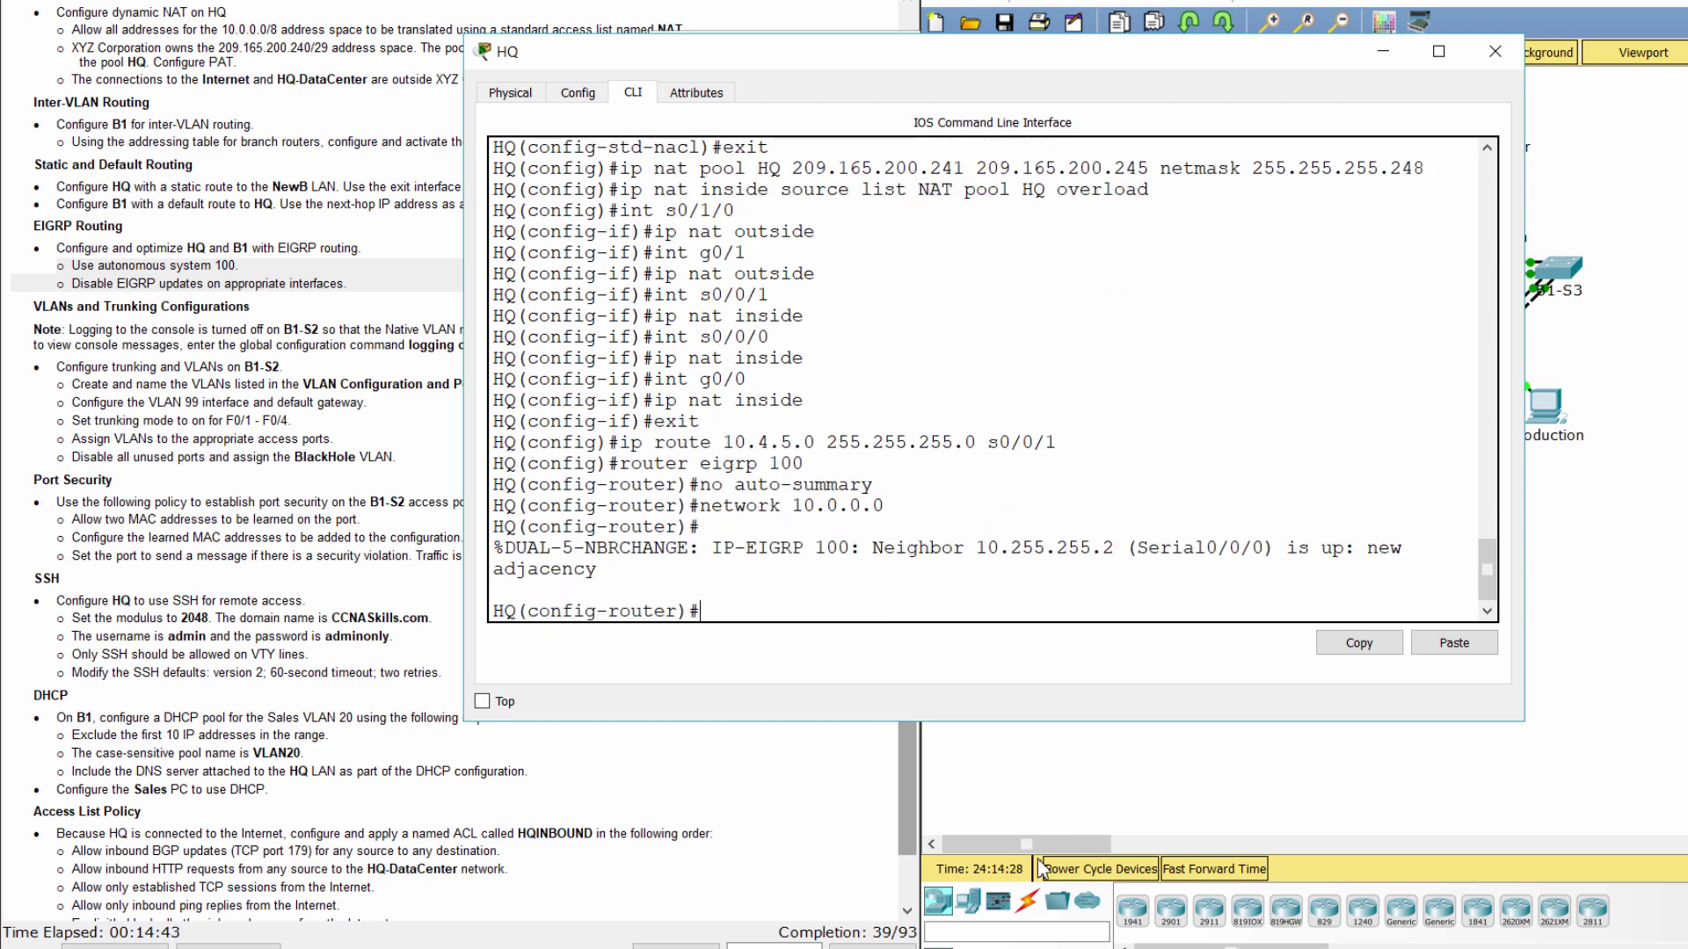
Make HQ's G0/0 and S0/0/1 passive and redistribute static routes into EIGRP.
type("passive-interfa")
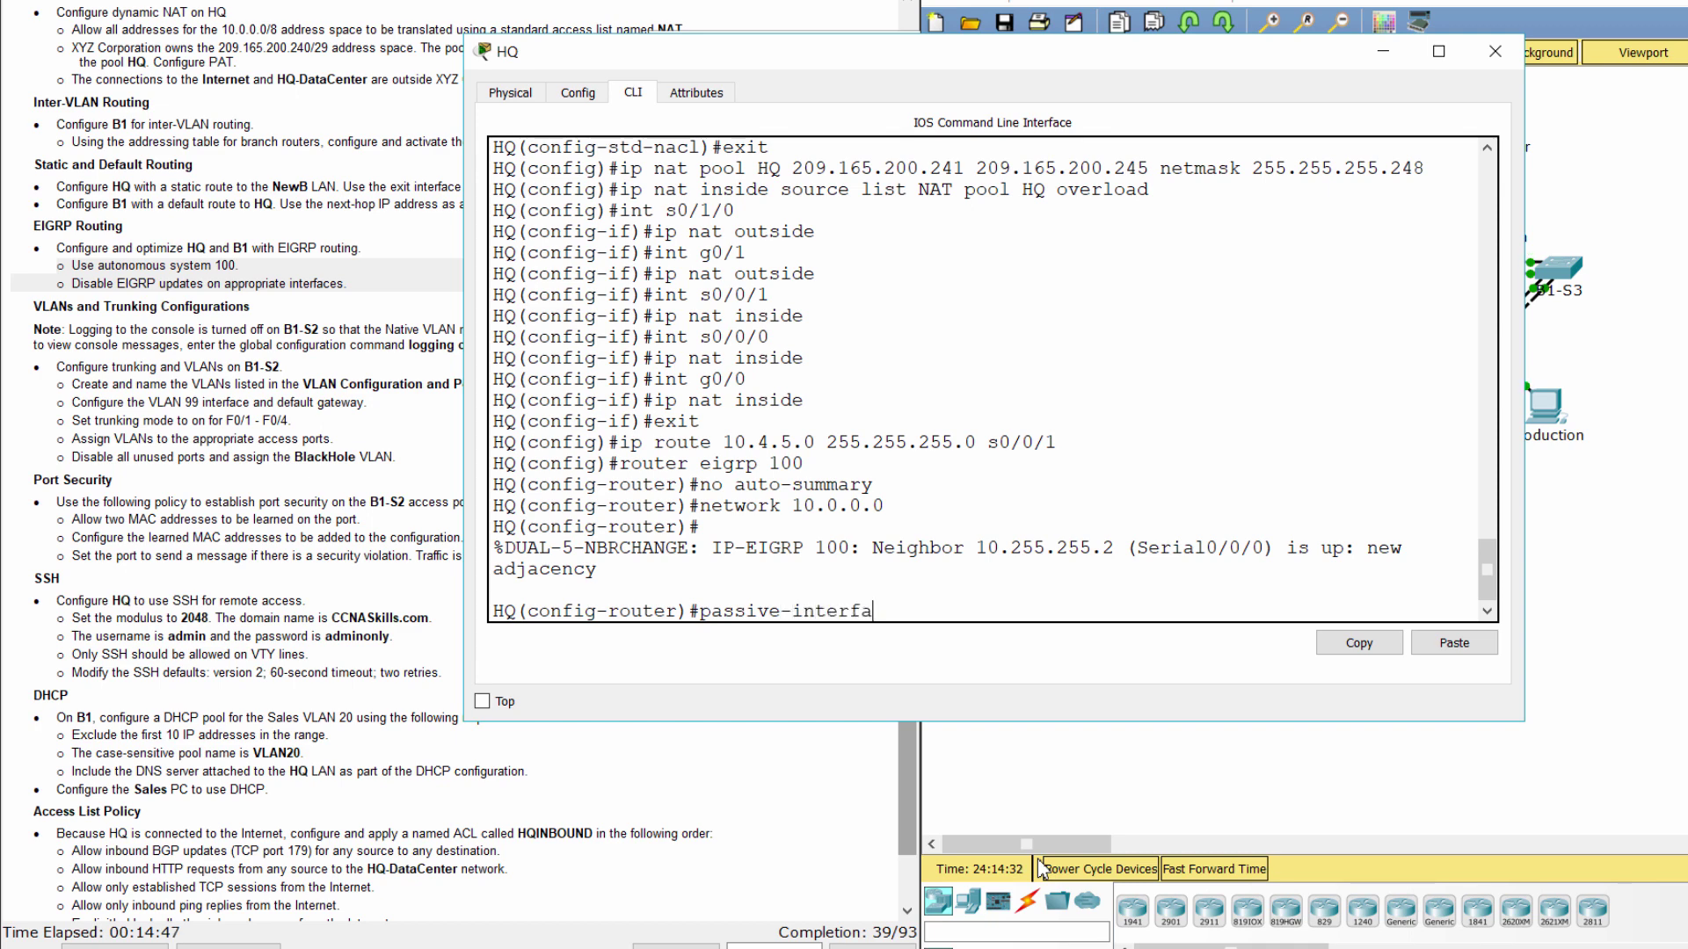
type("ce g0/0")
key("Return")
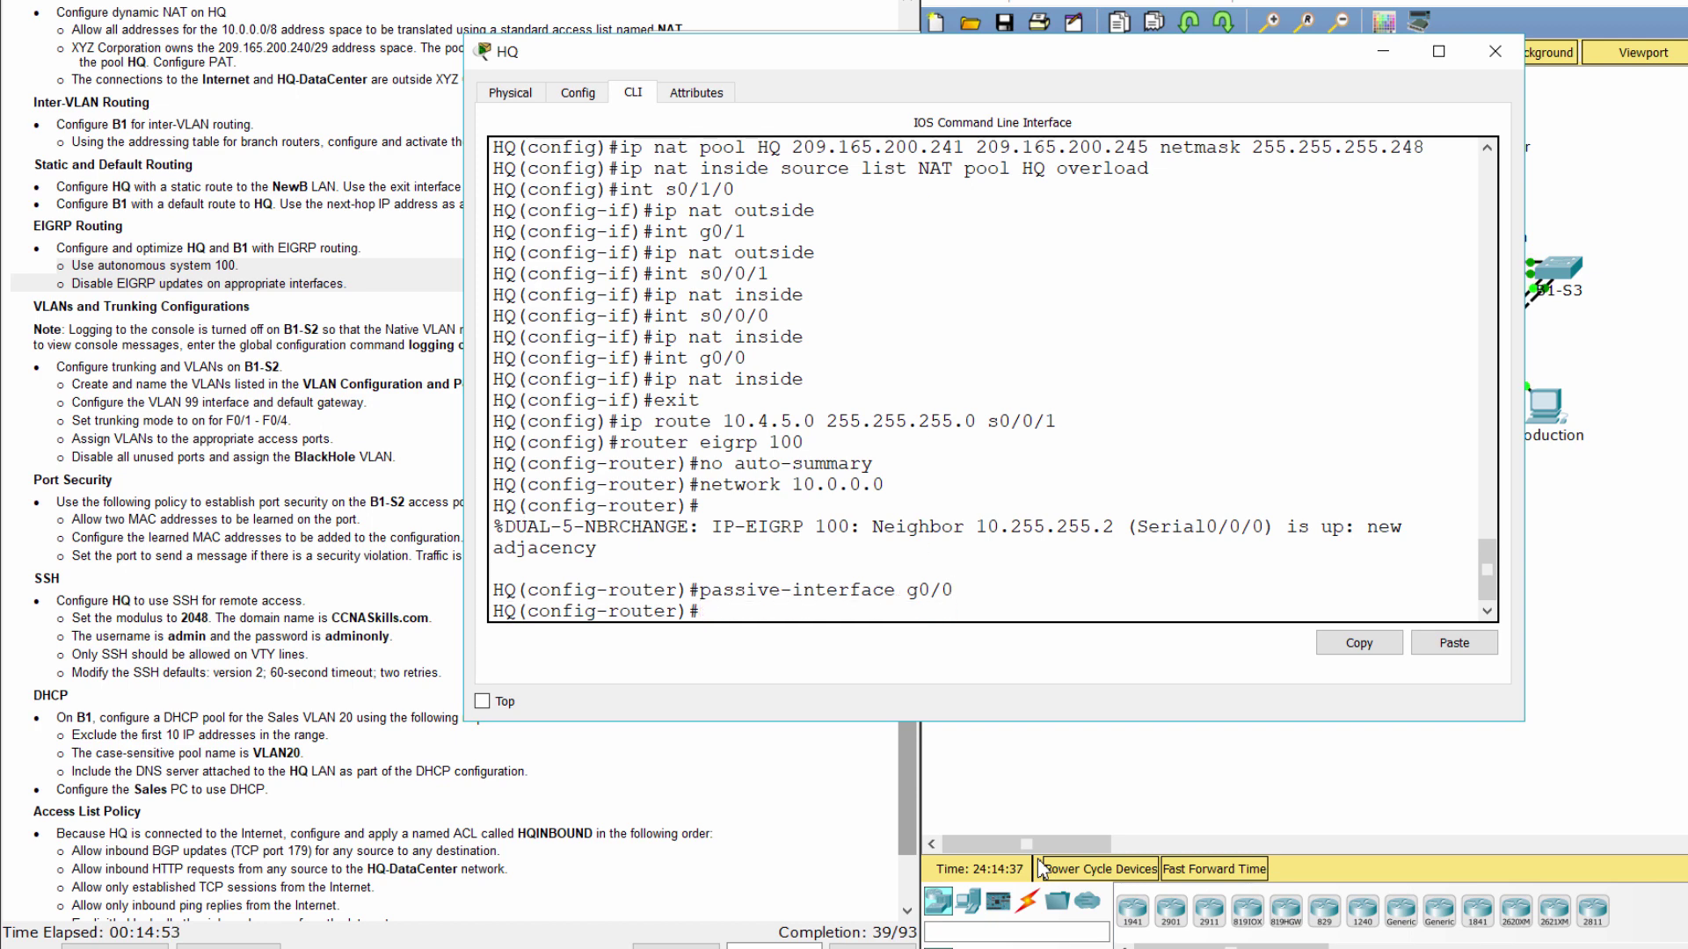
type("passive-interface")
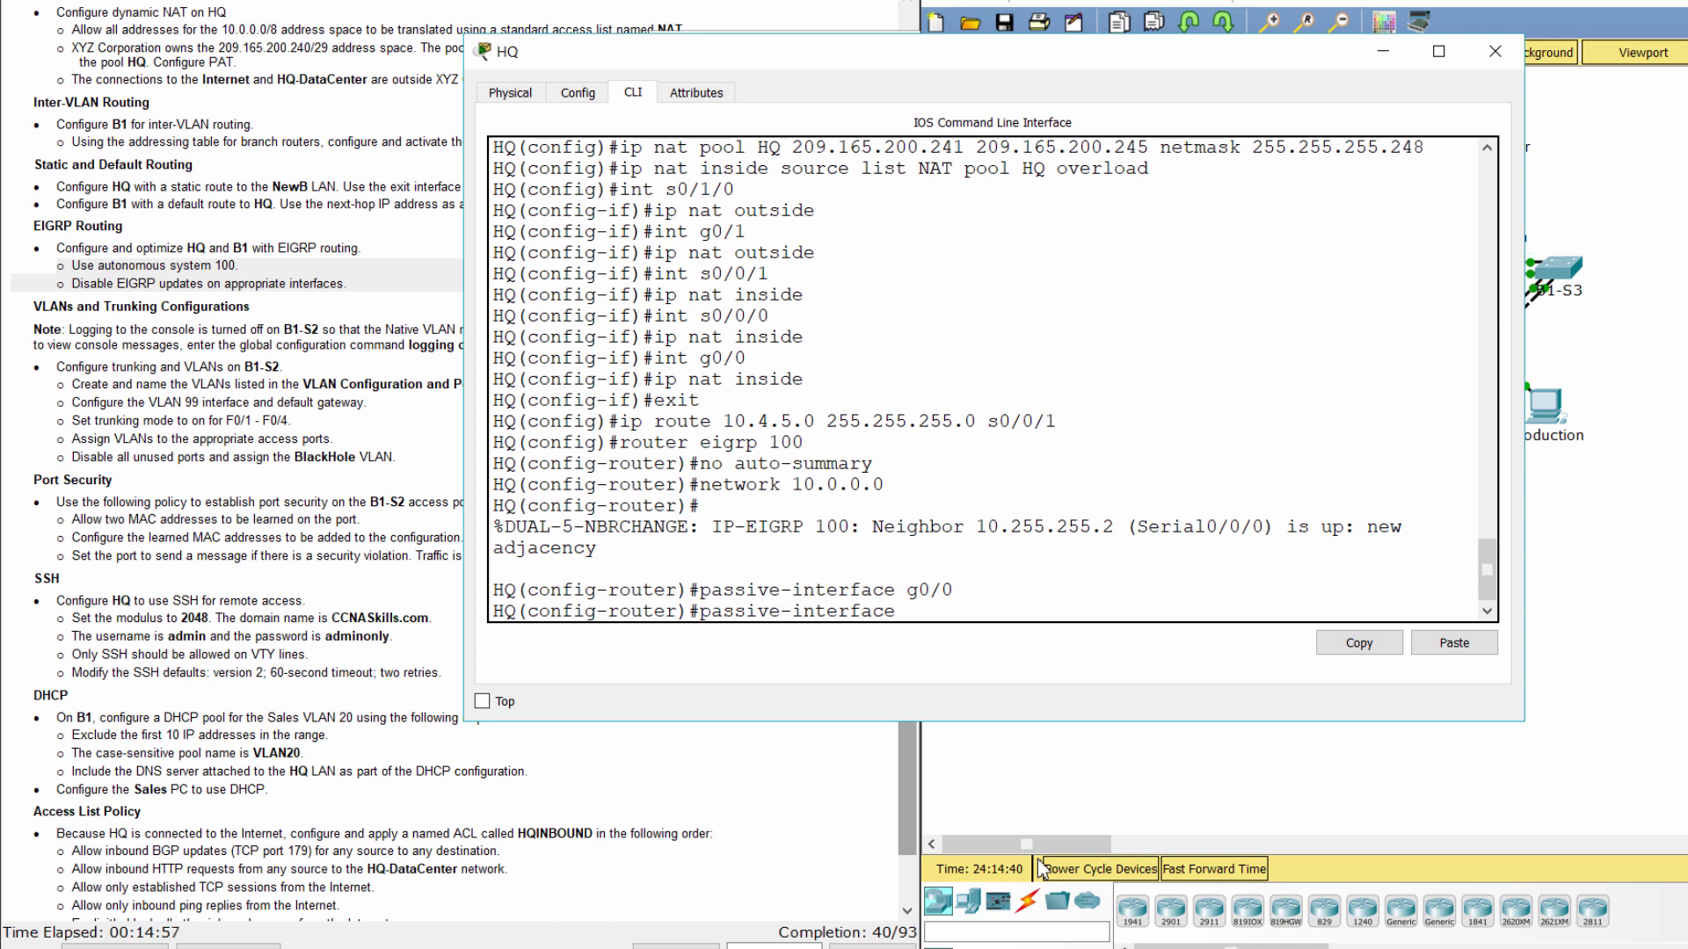
type("/0/1")
key("Return")
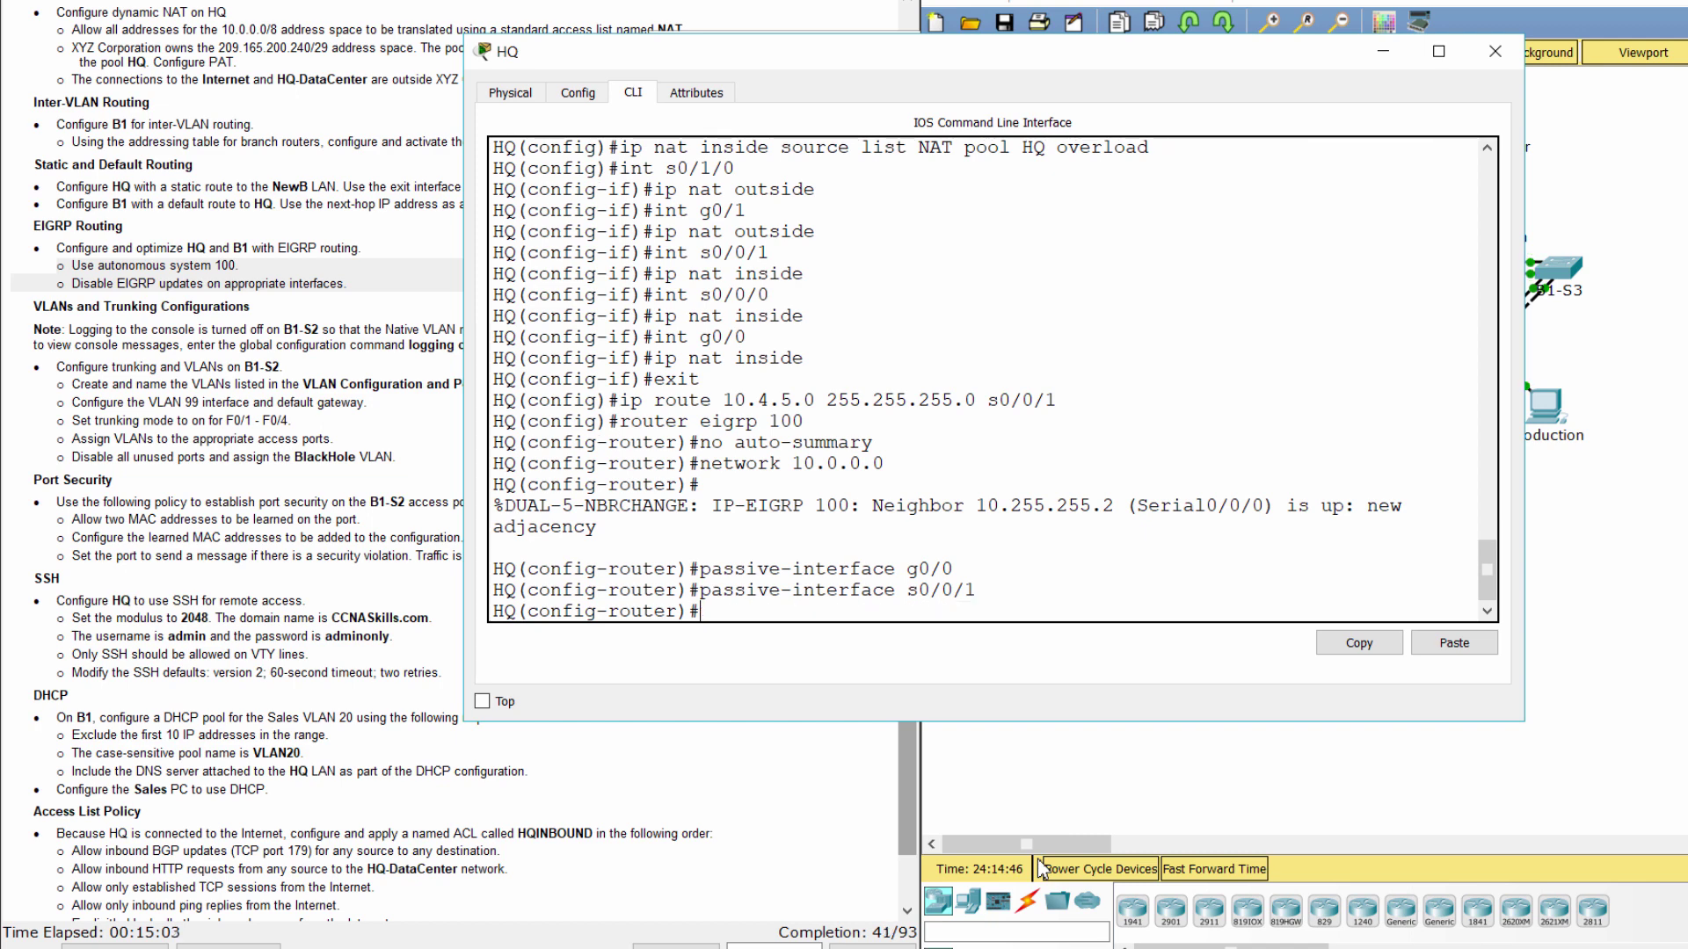
type("redistribute sta")
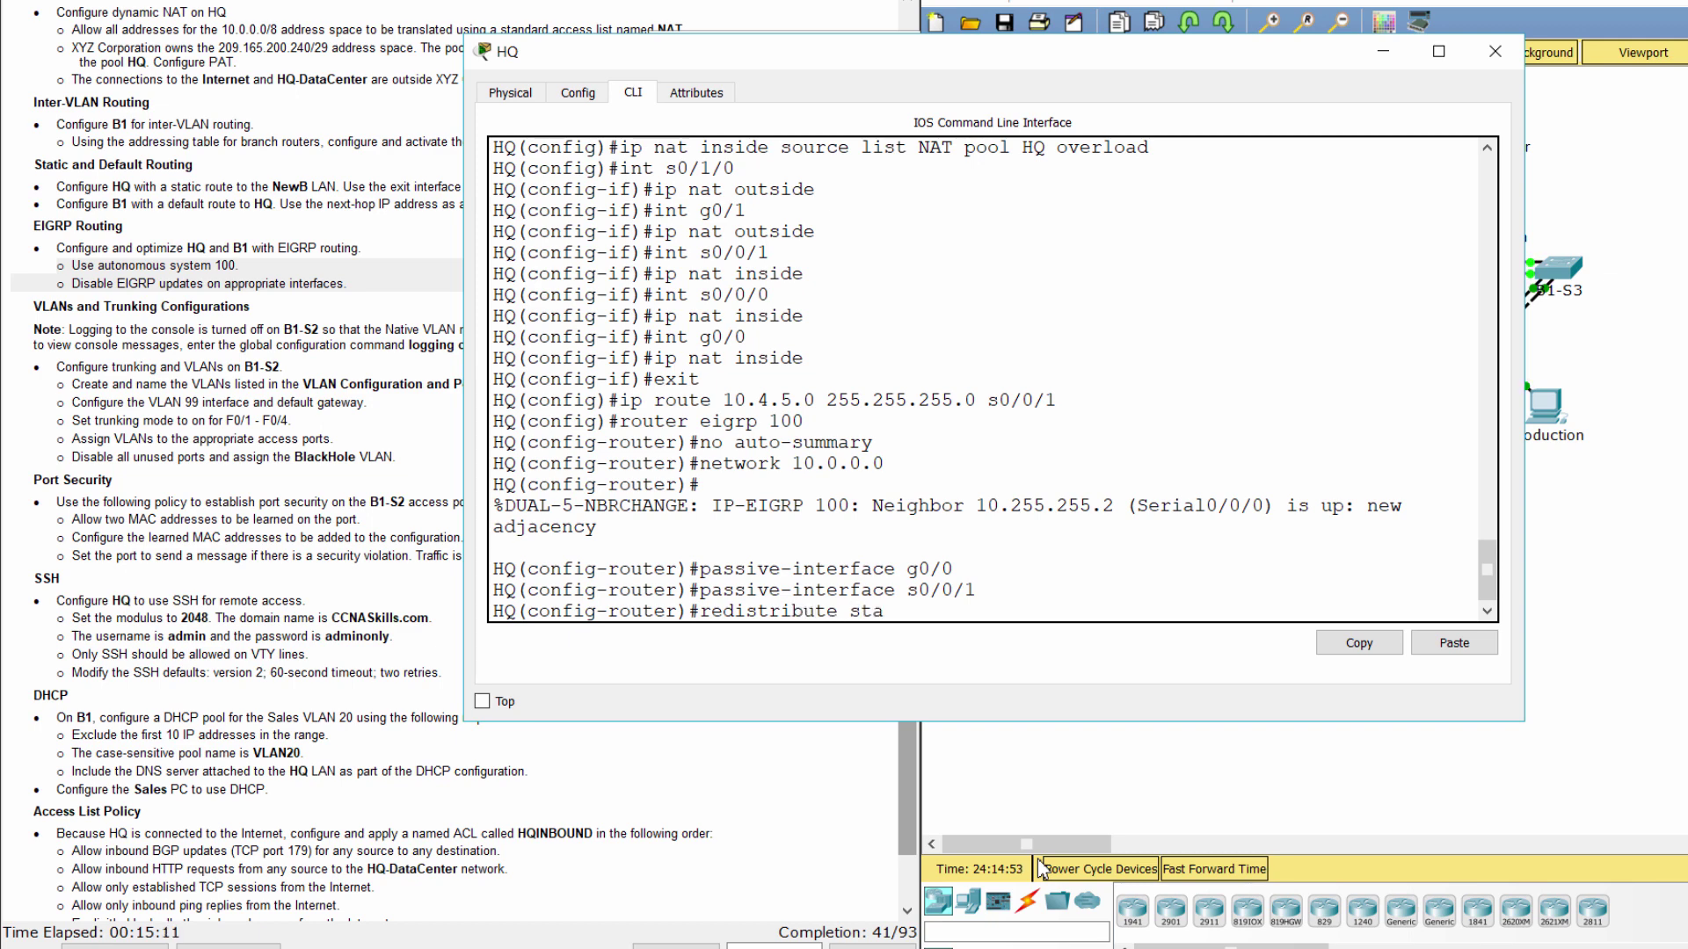
type("tic")
key("Return")
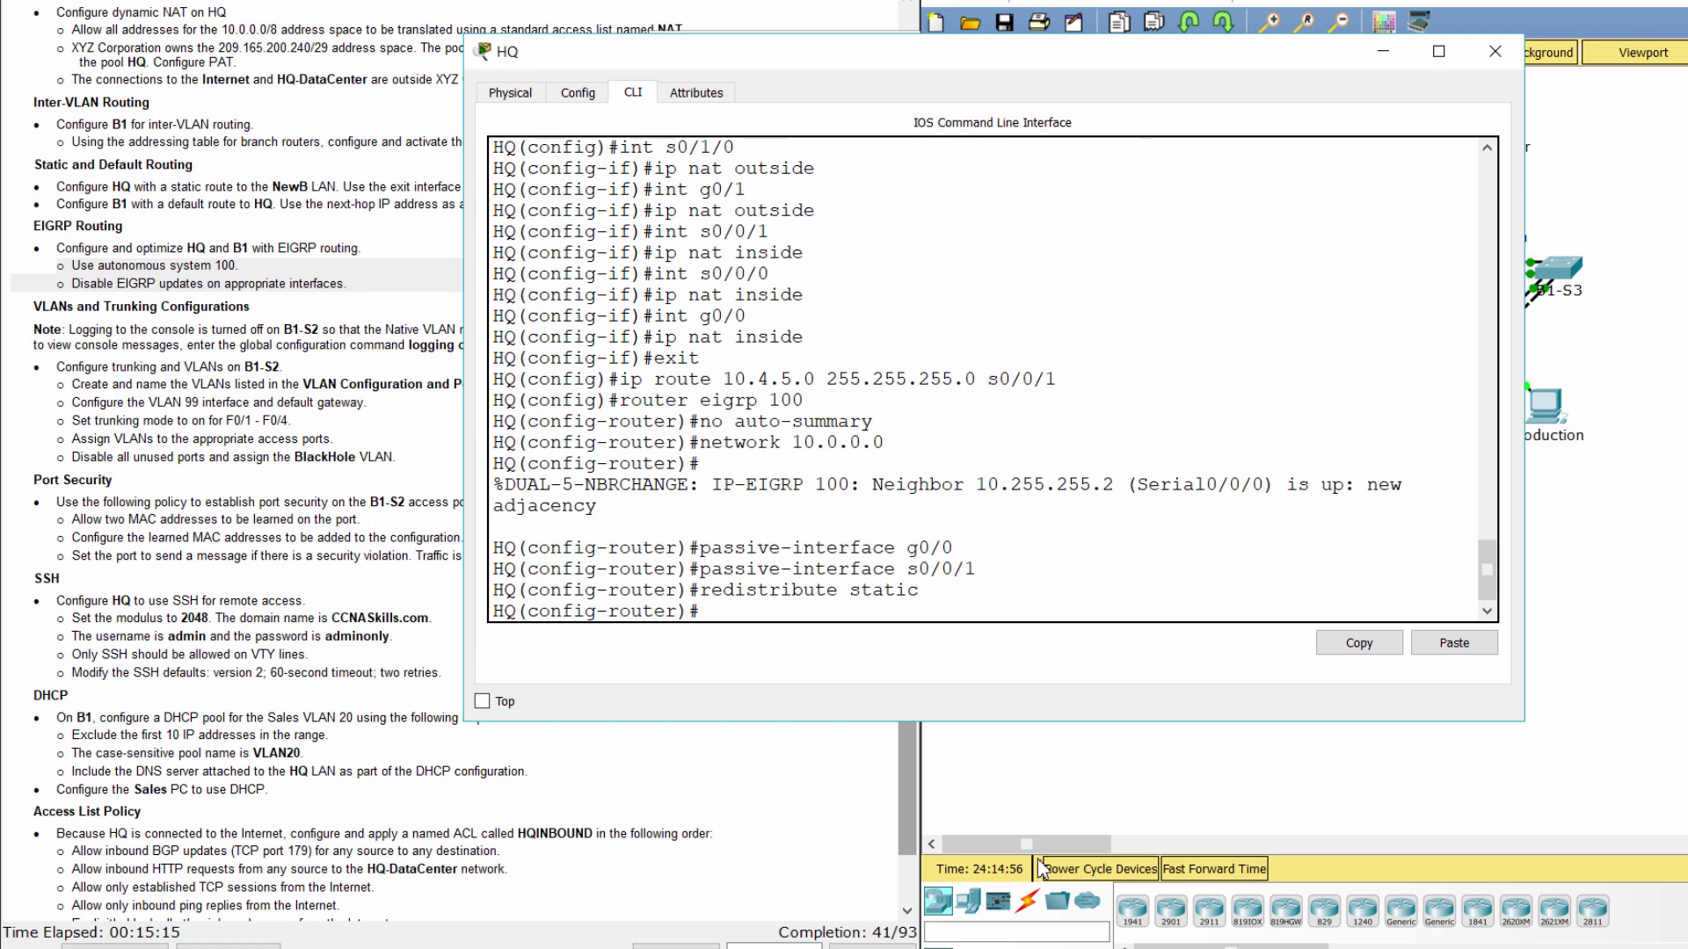